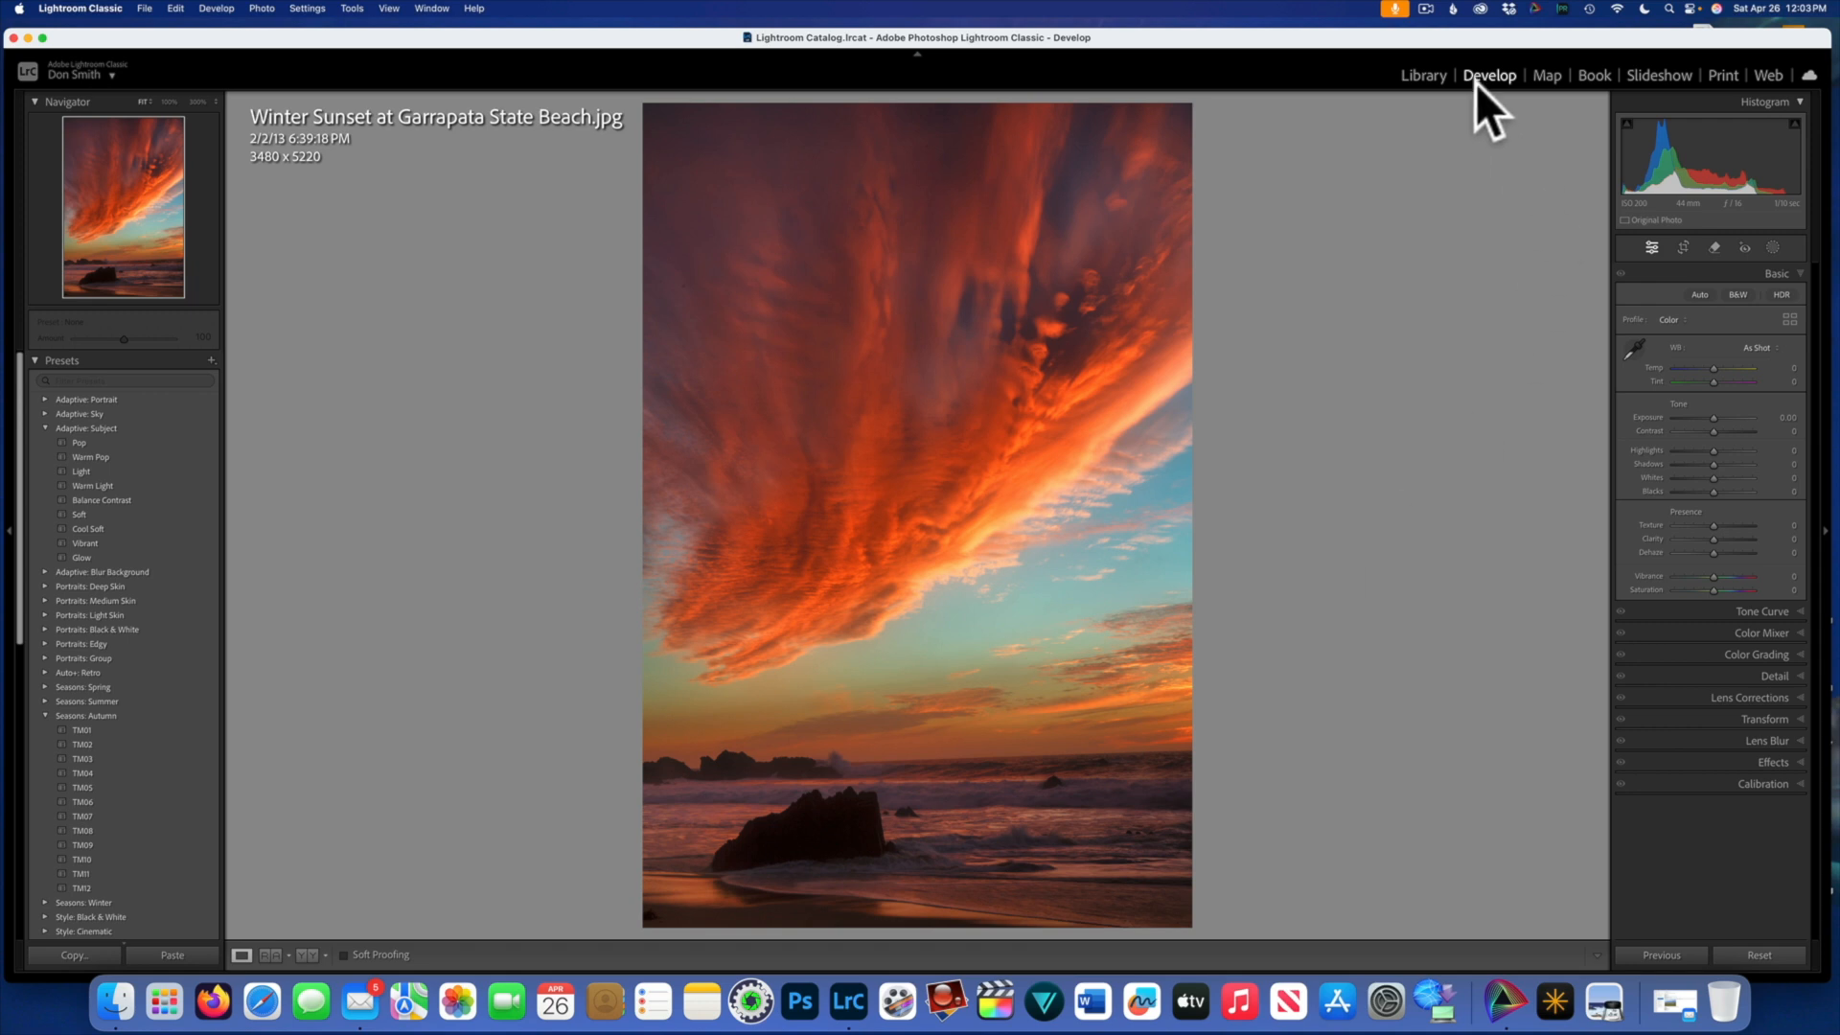
pyautogui.click(1422, 77)
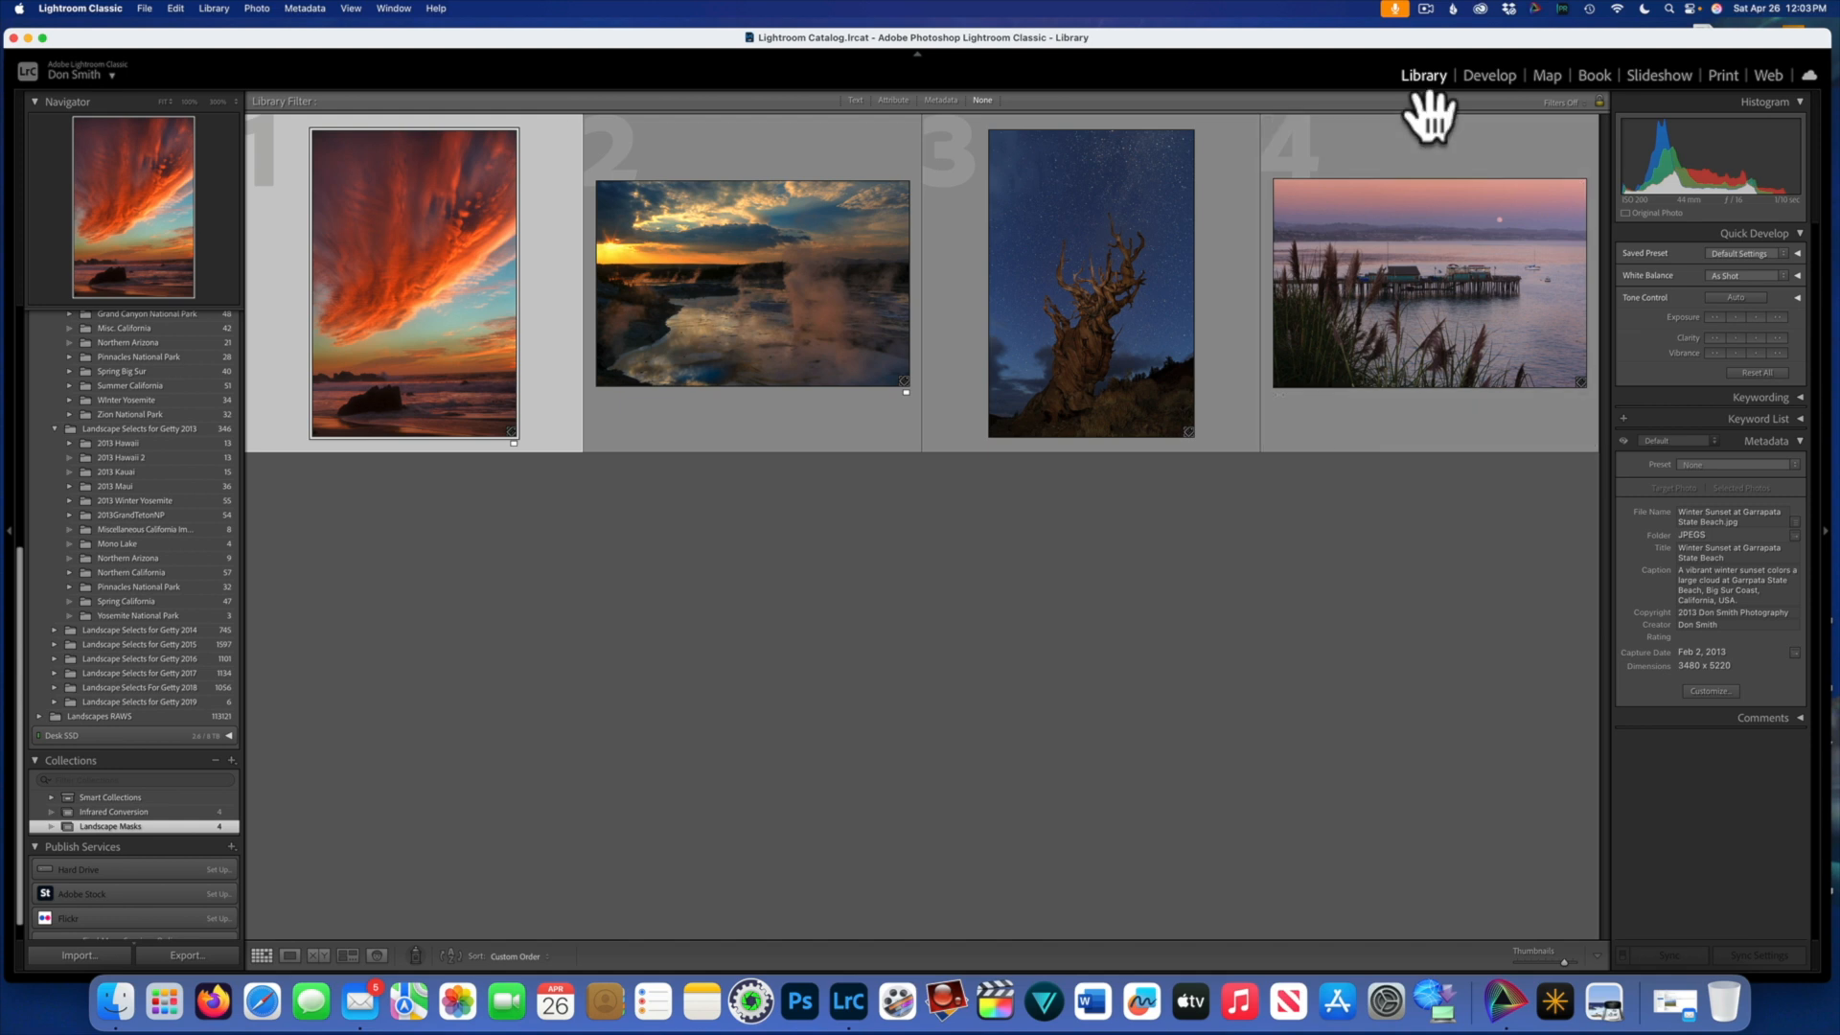
pyautogui.click(1493, 76)
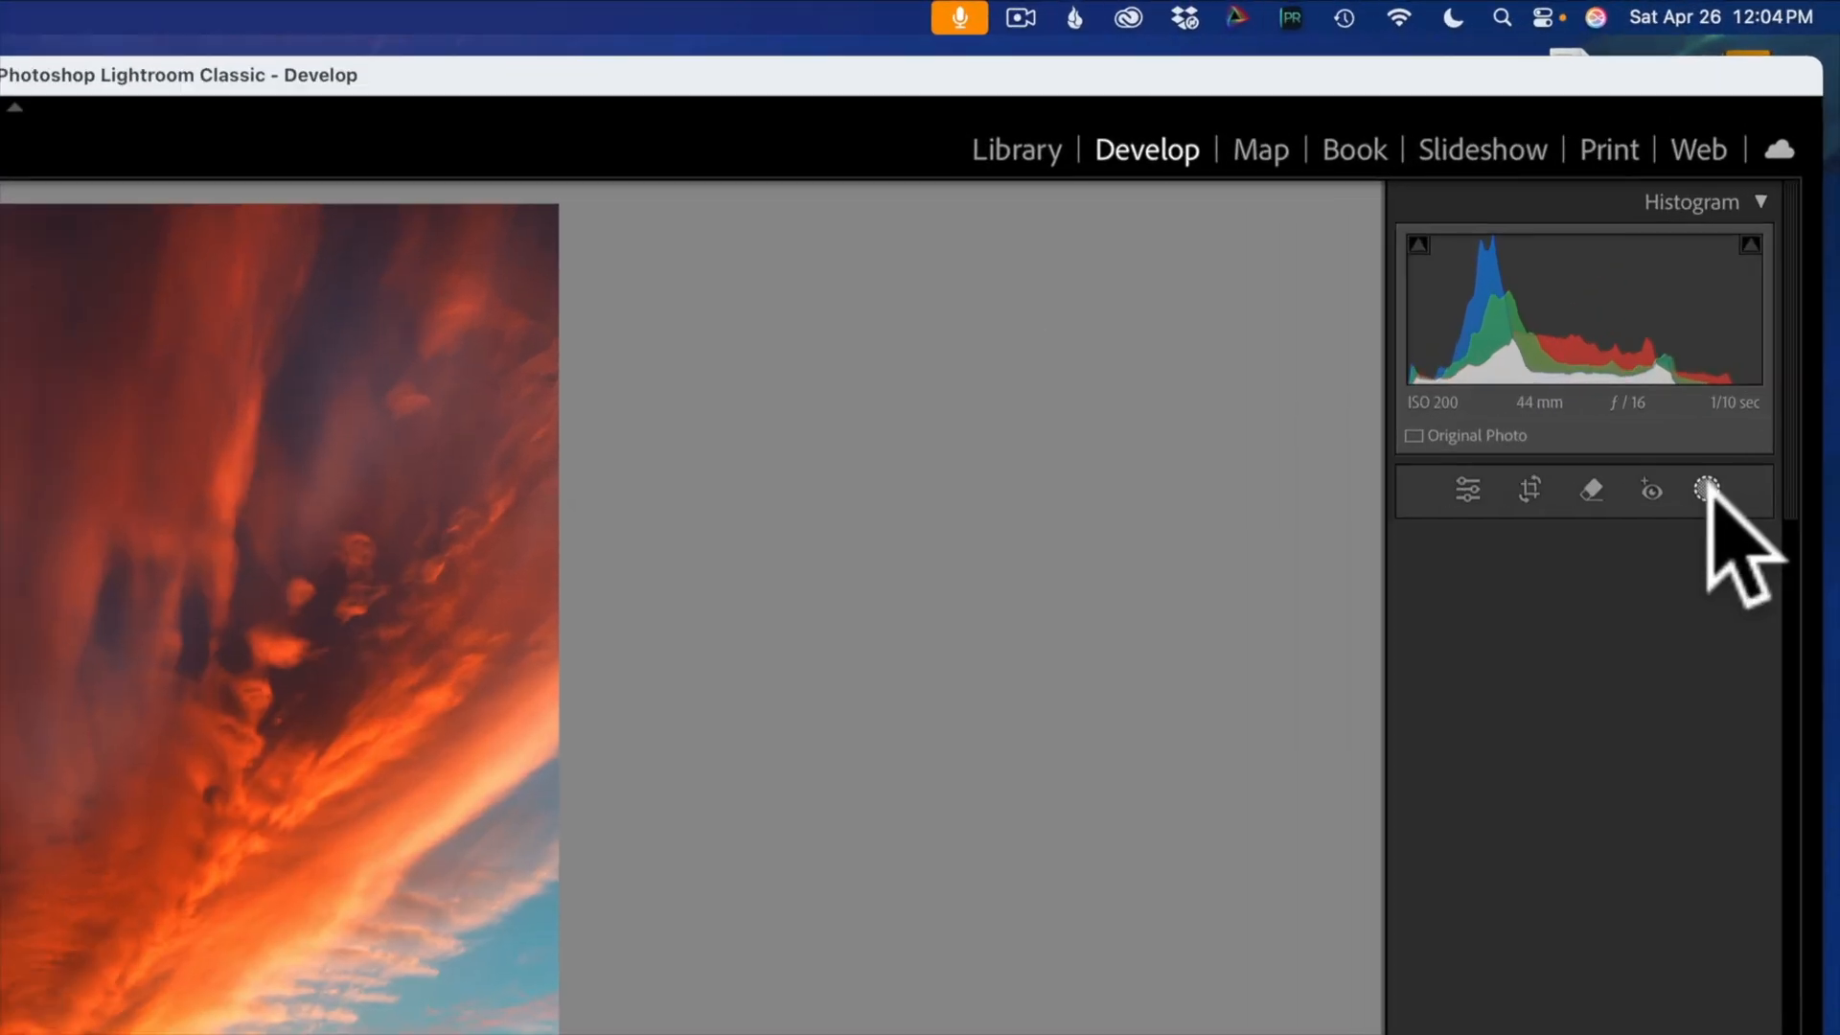
# Step: Create four separate Landscape masks for the photo's sky, mountains, water and natural ground
pyautogui.click(1774, 248)
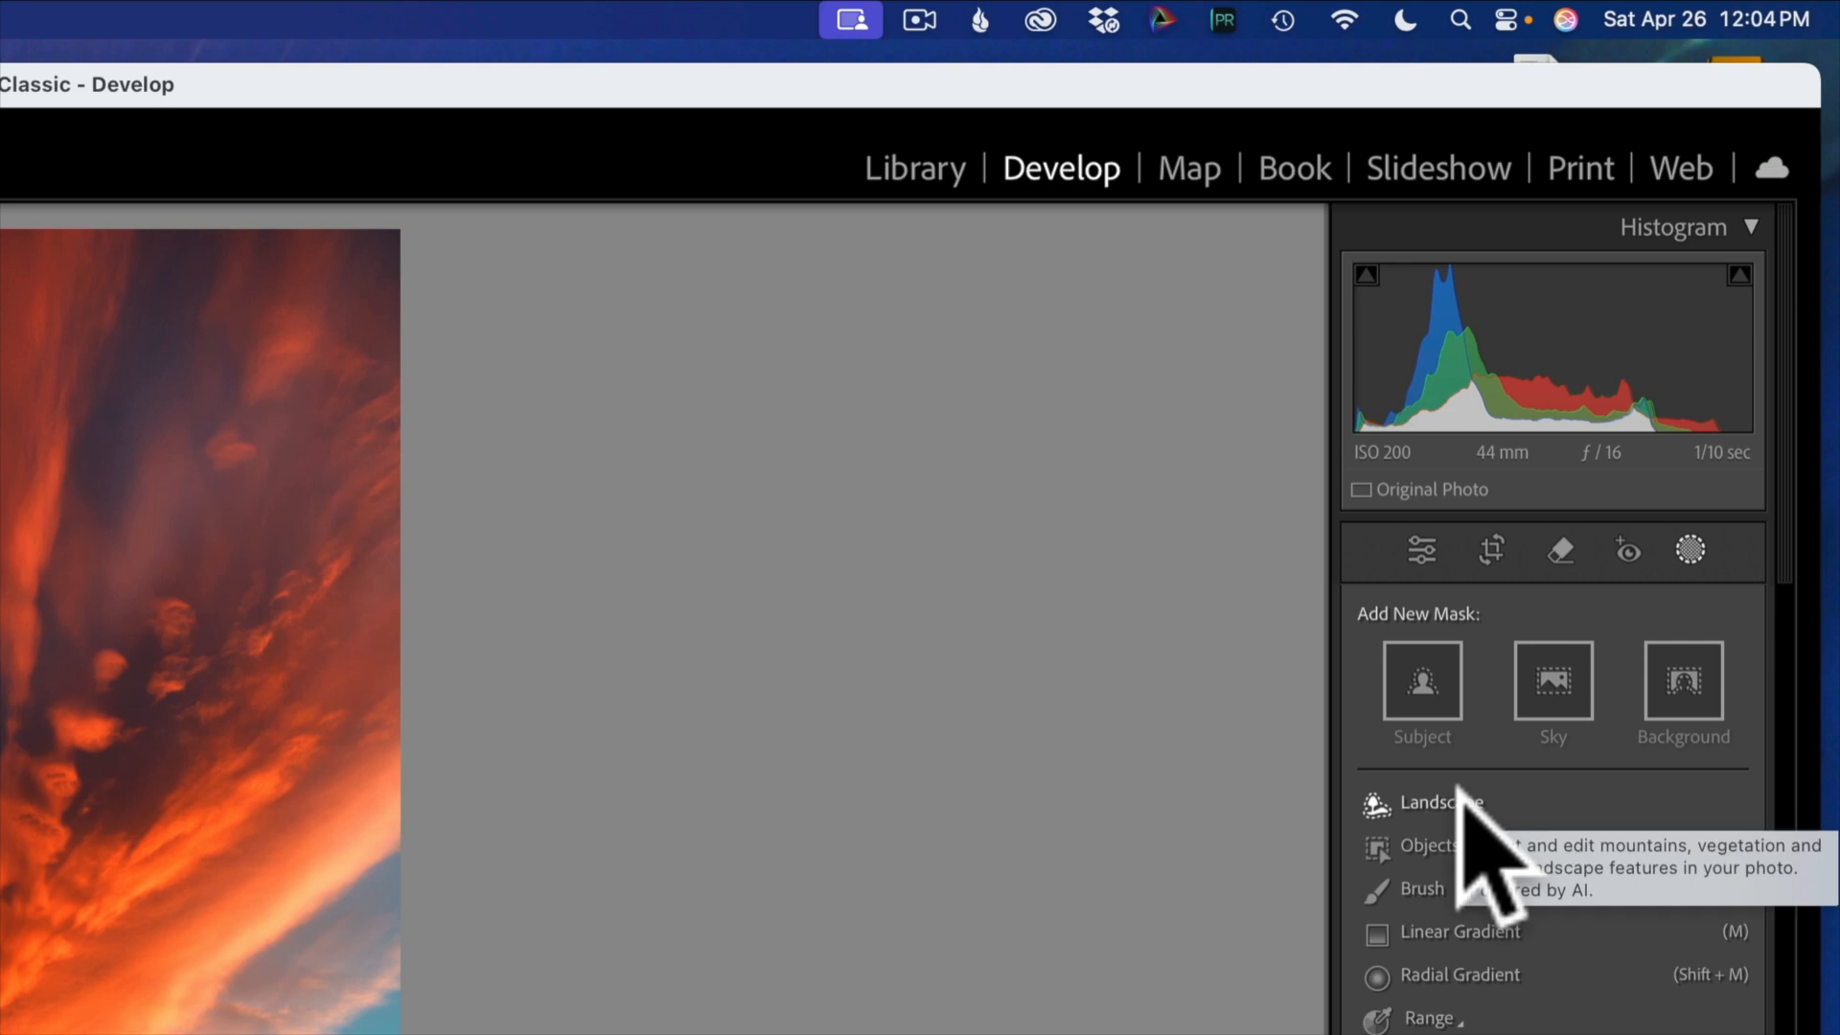
pyautogui.click(1459, 801)
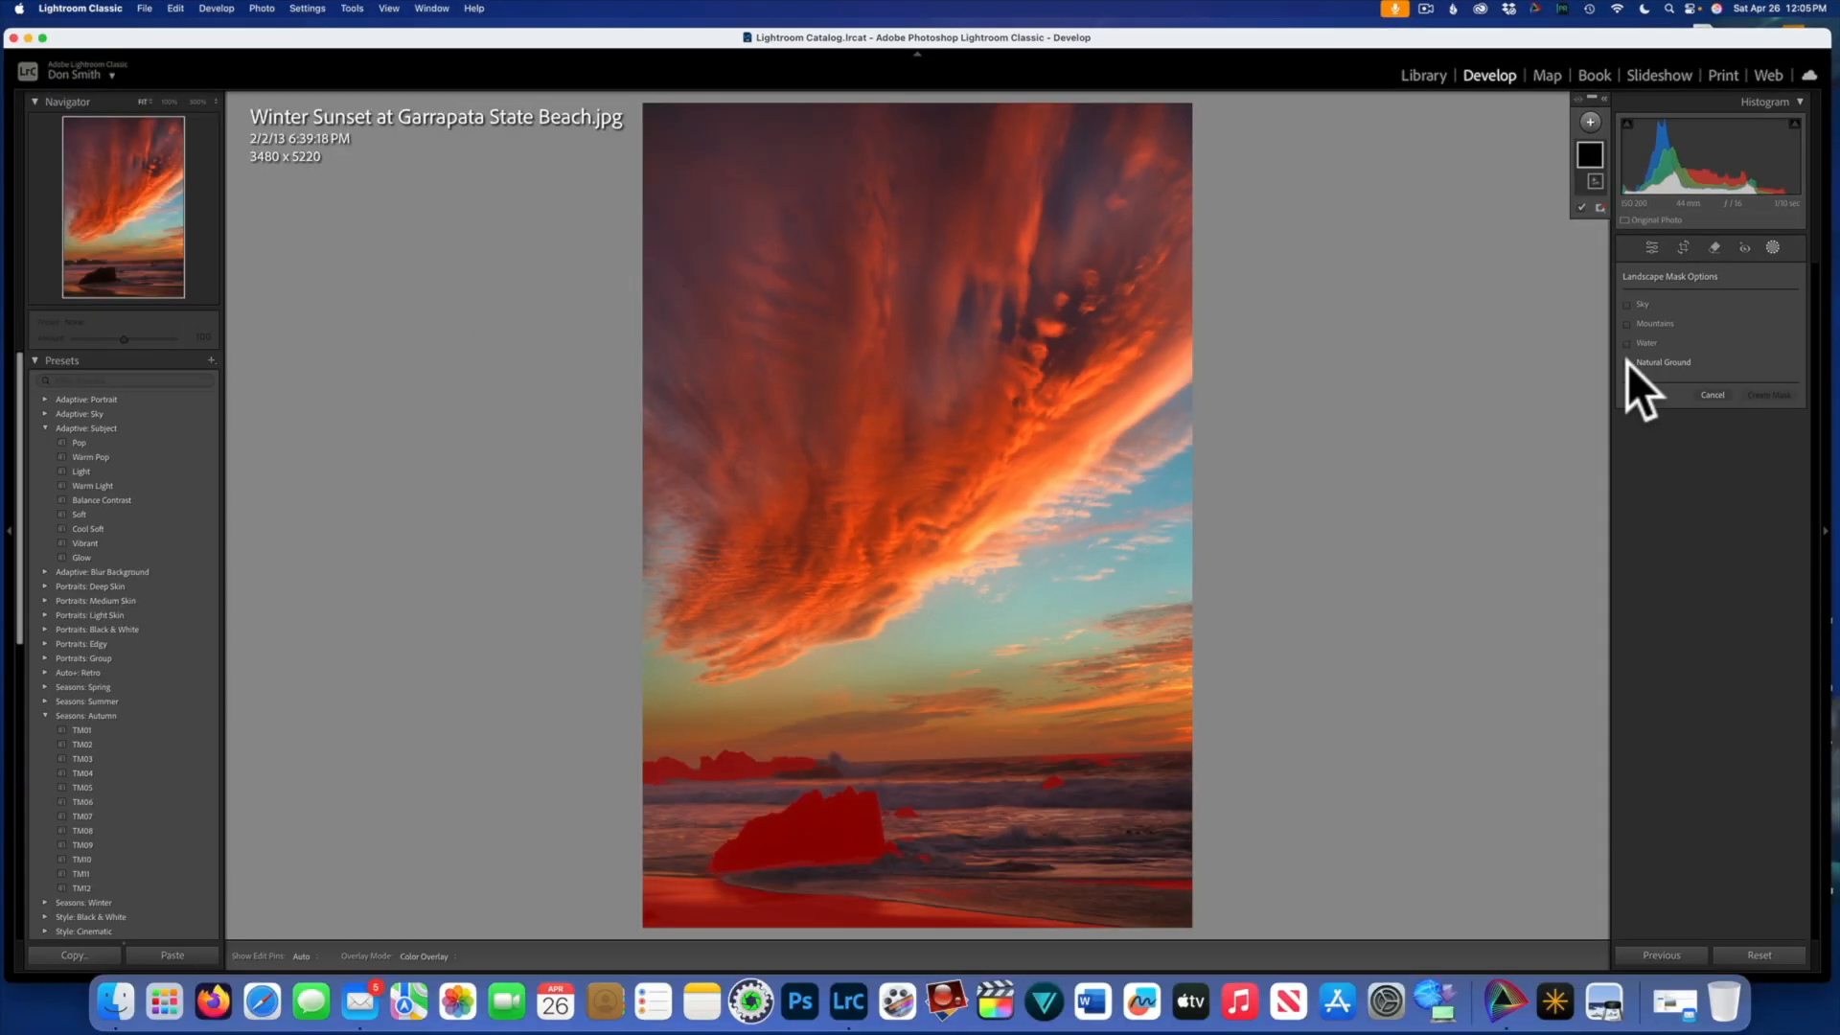
pyautogui.click(1592, 421)
pyautogui.click(1627, 344)
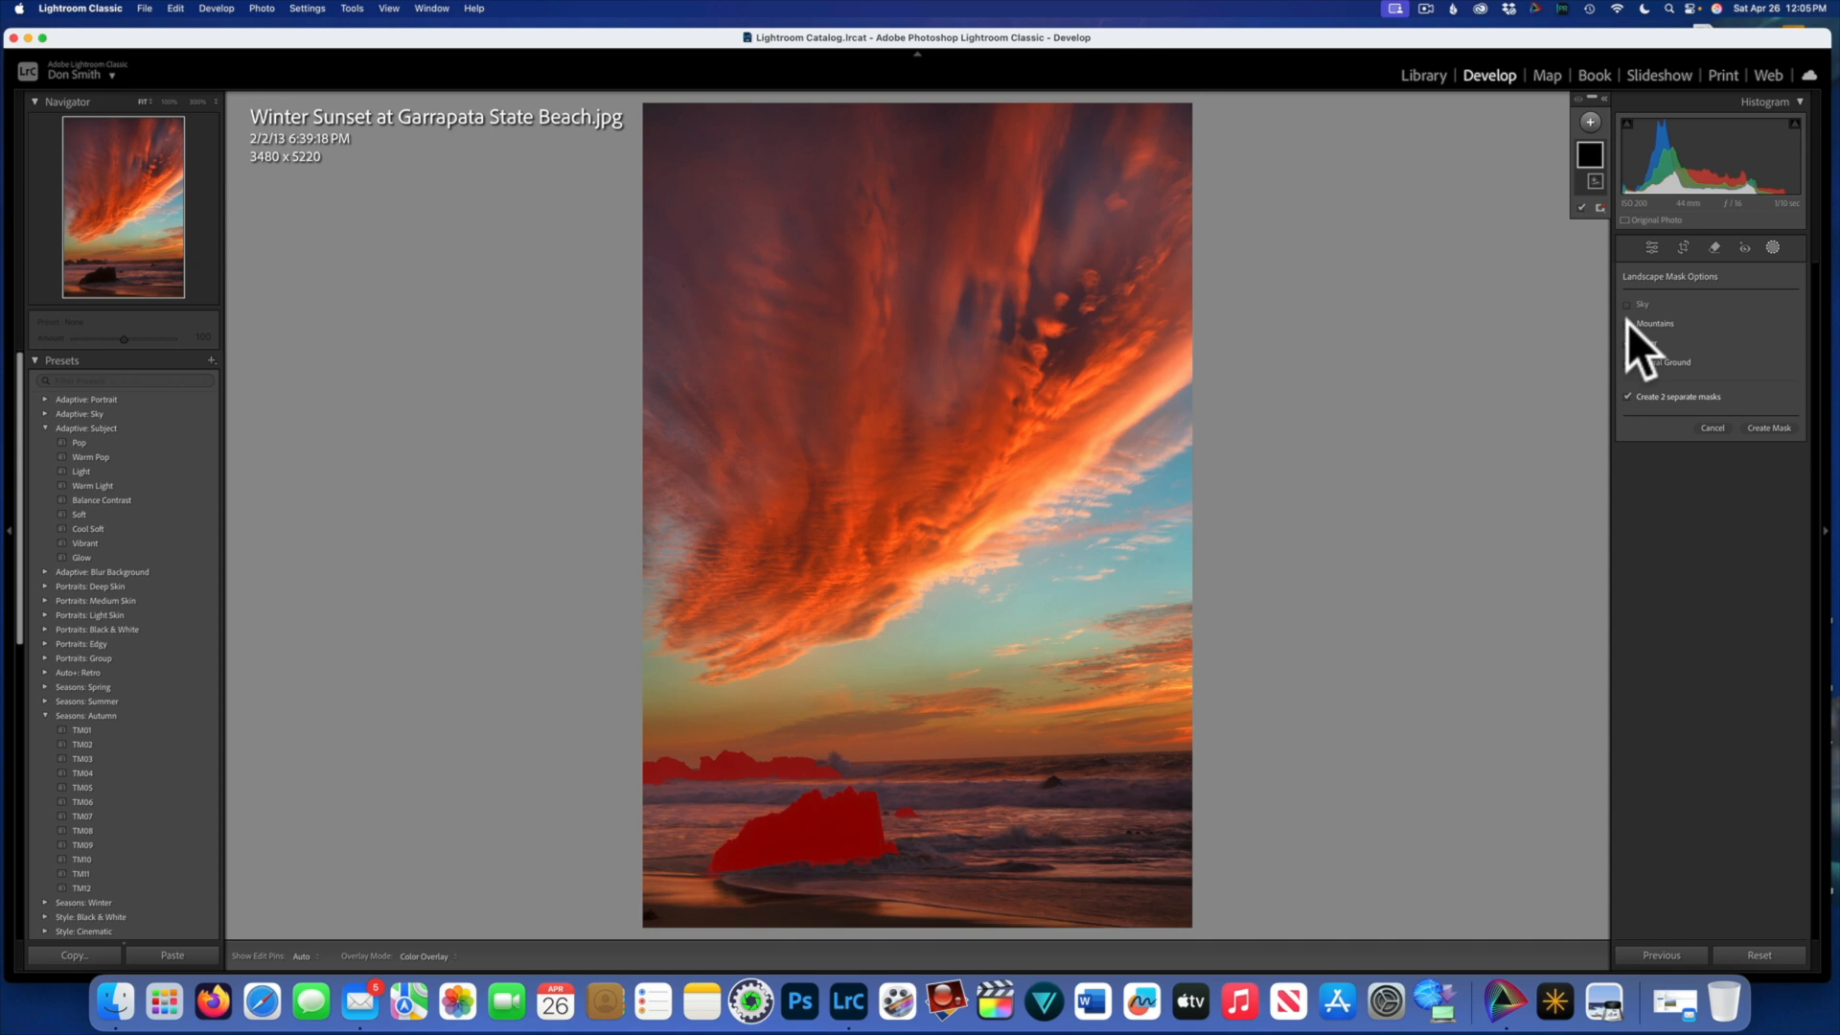
pyautogui.click(1627, 324)
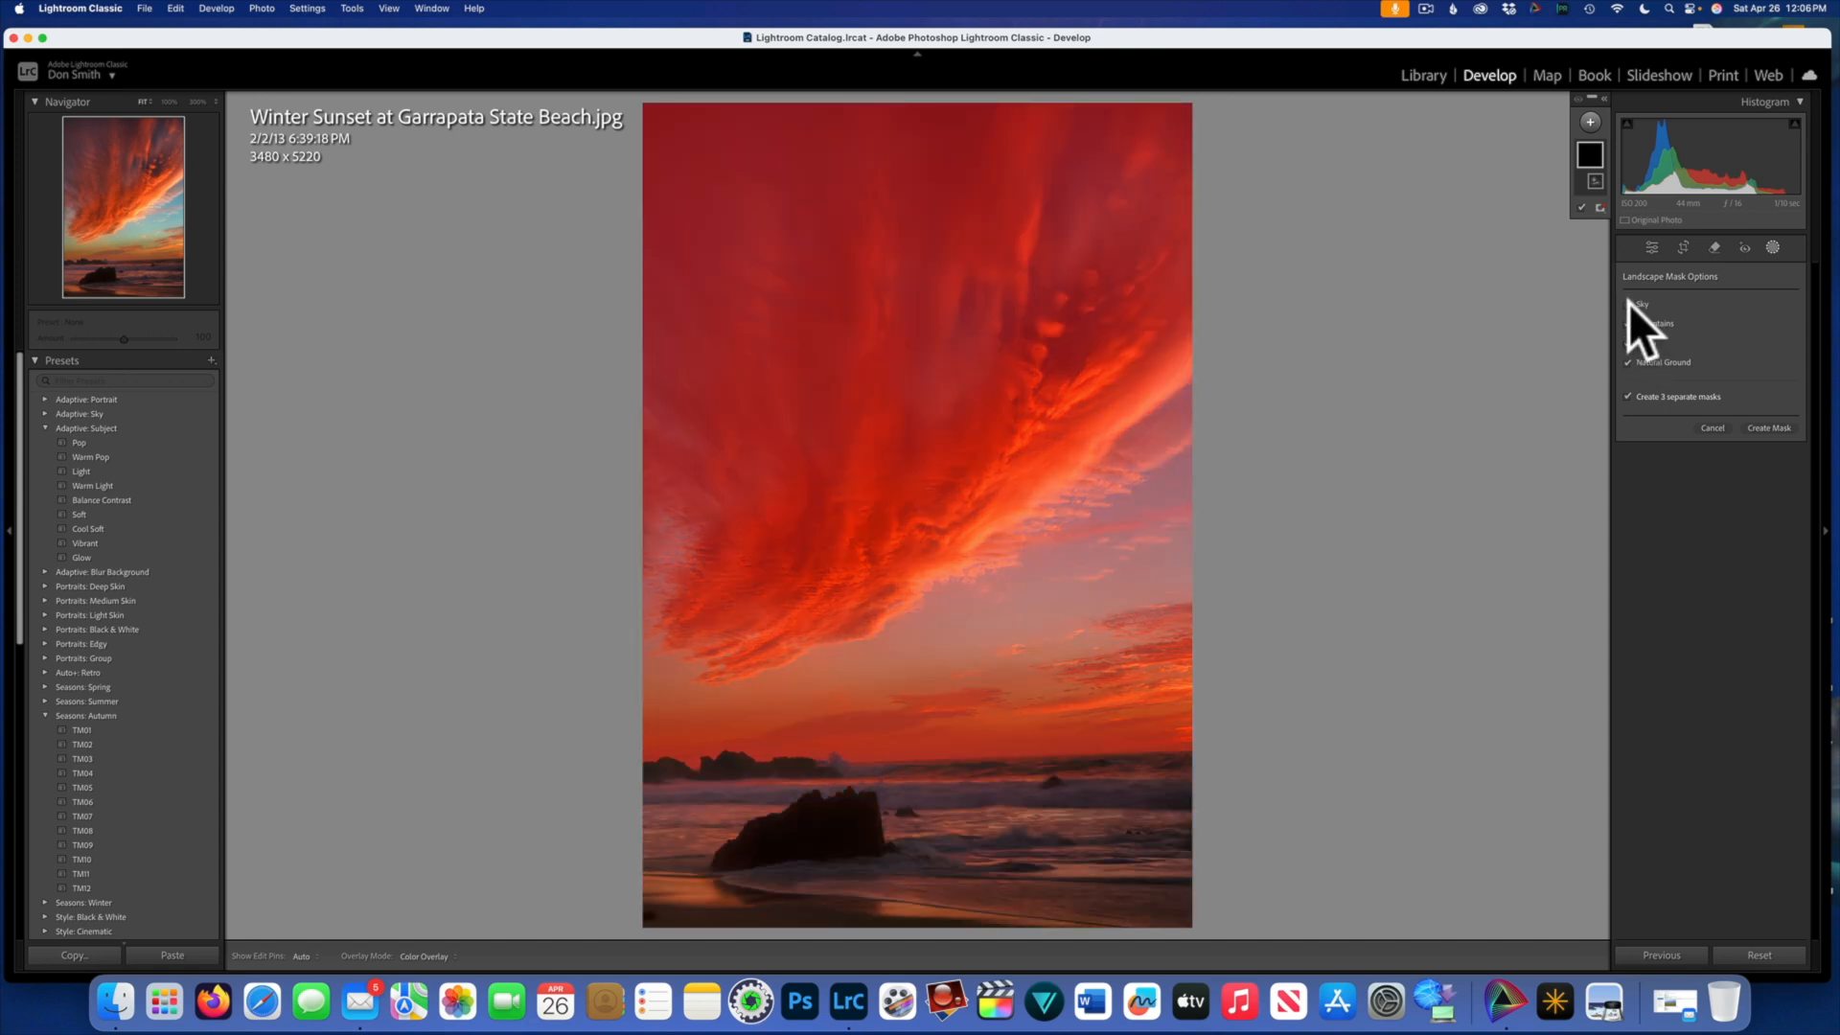
pyautogui.click(1629, 303)
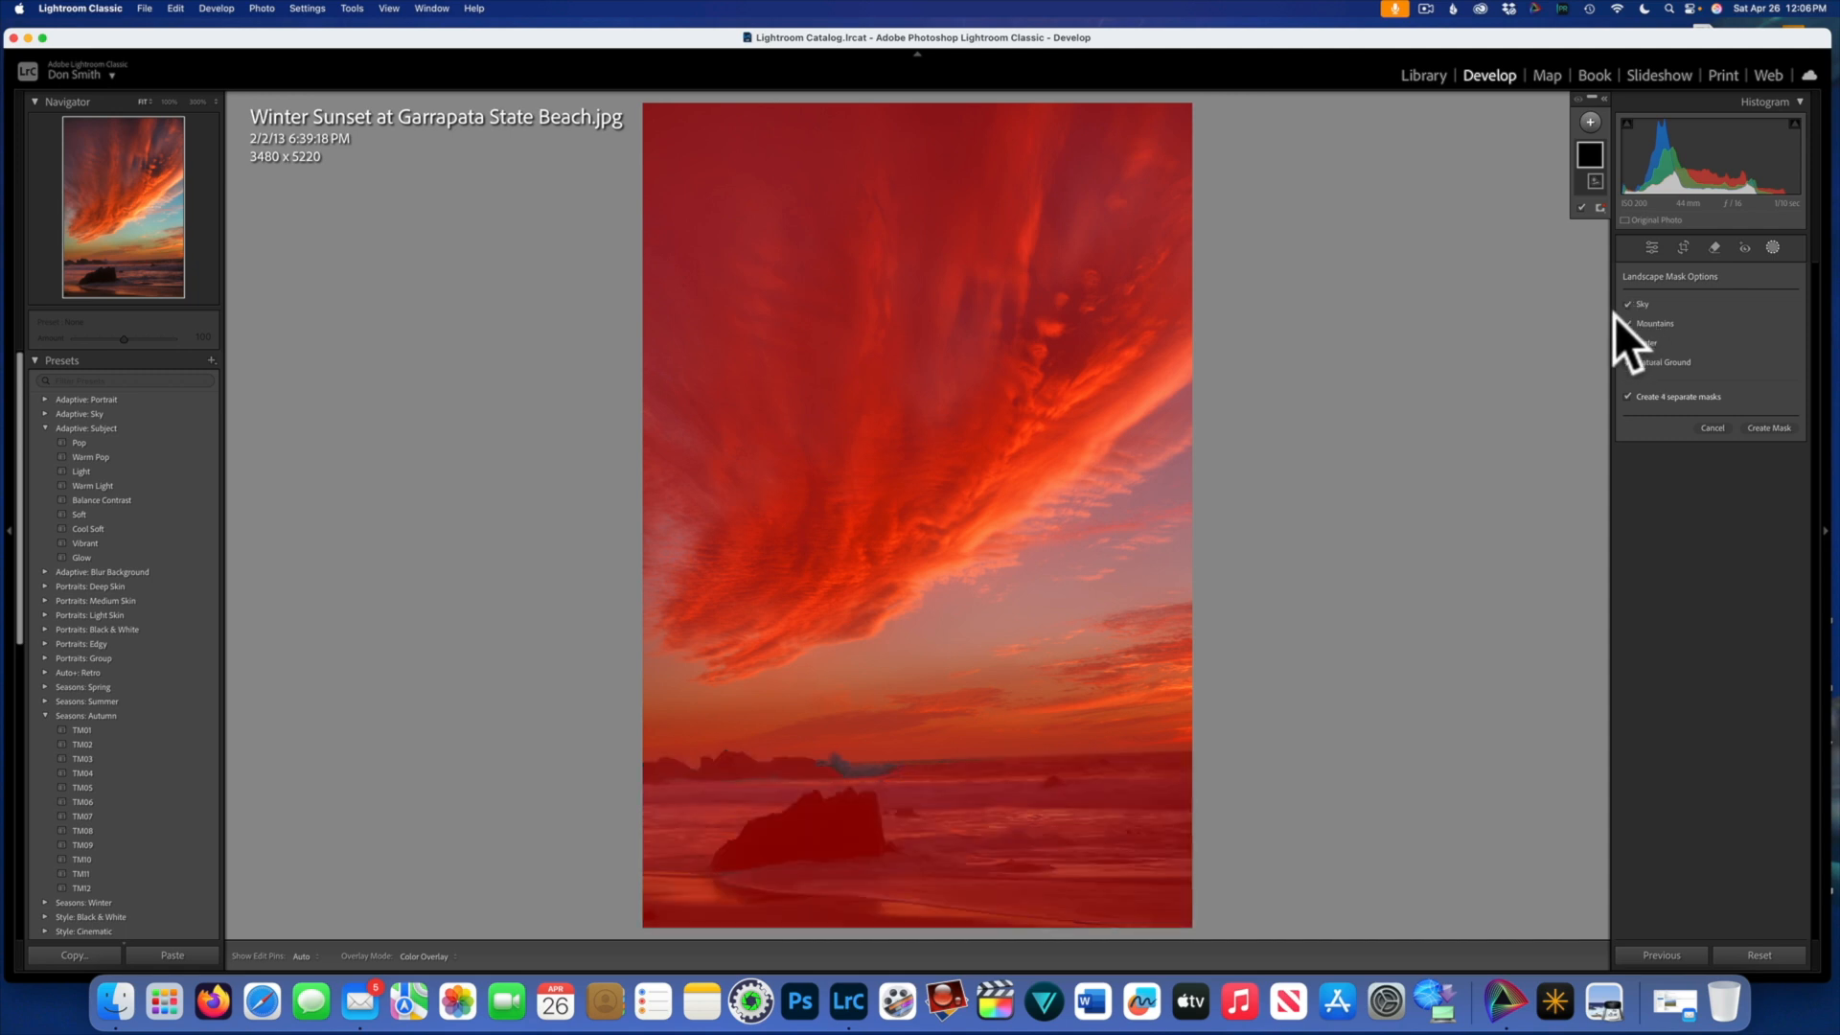
pyautogui.click(1769, 429)
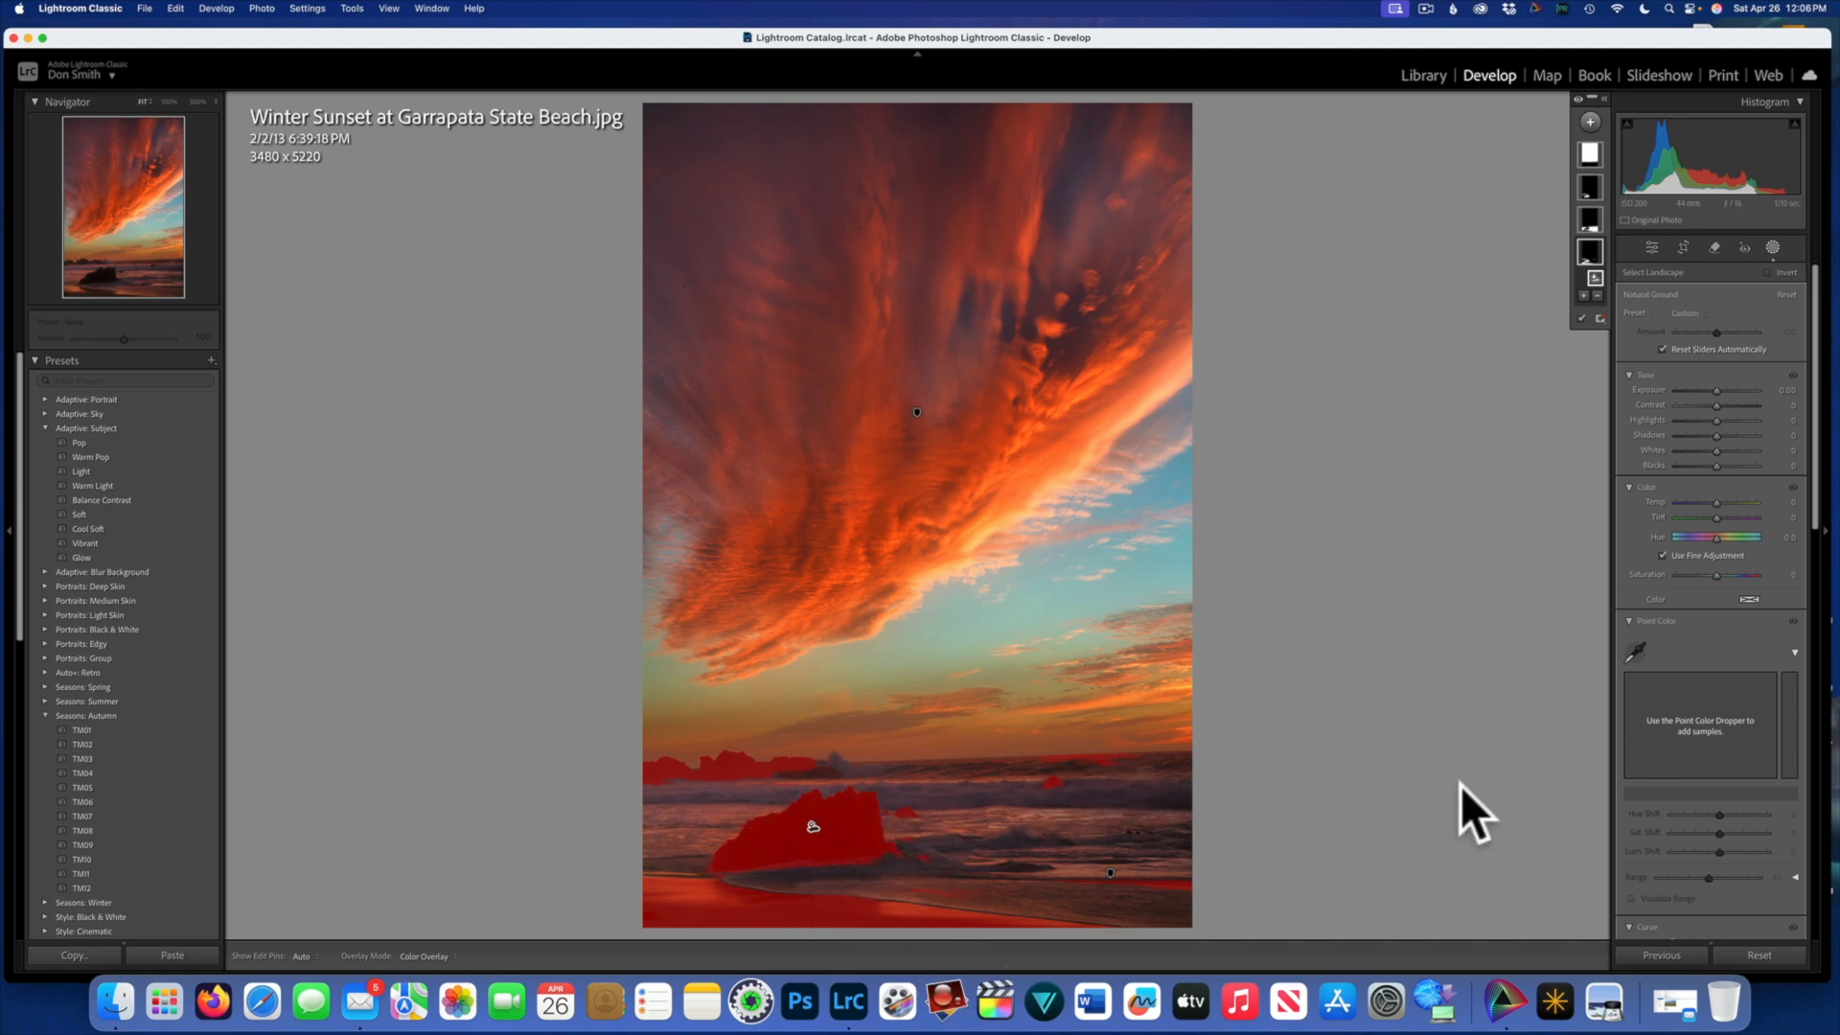
# Step: Subtract the water from the Natural Ground mask using a Landscape selection
pyautogui.click(1594, 296)
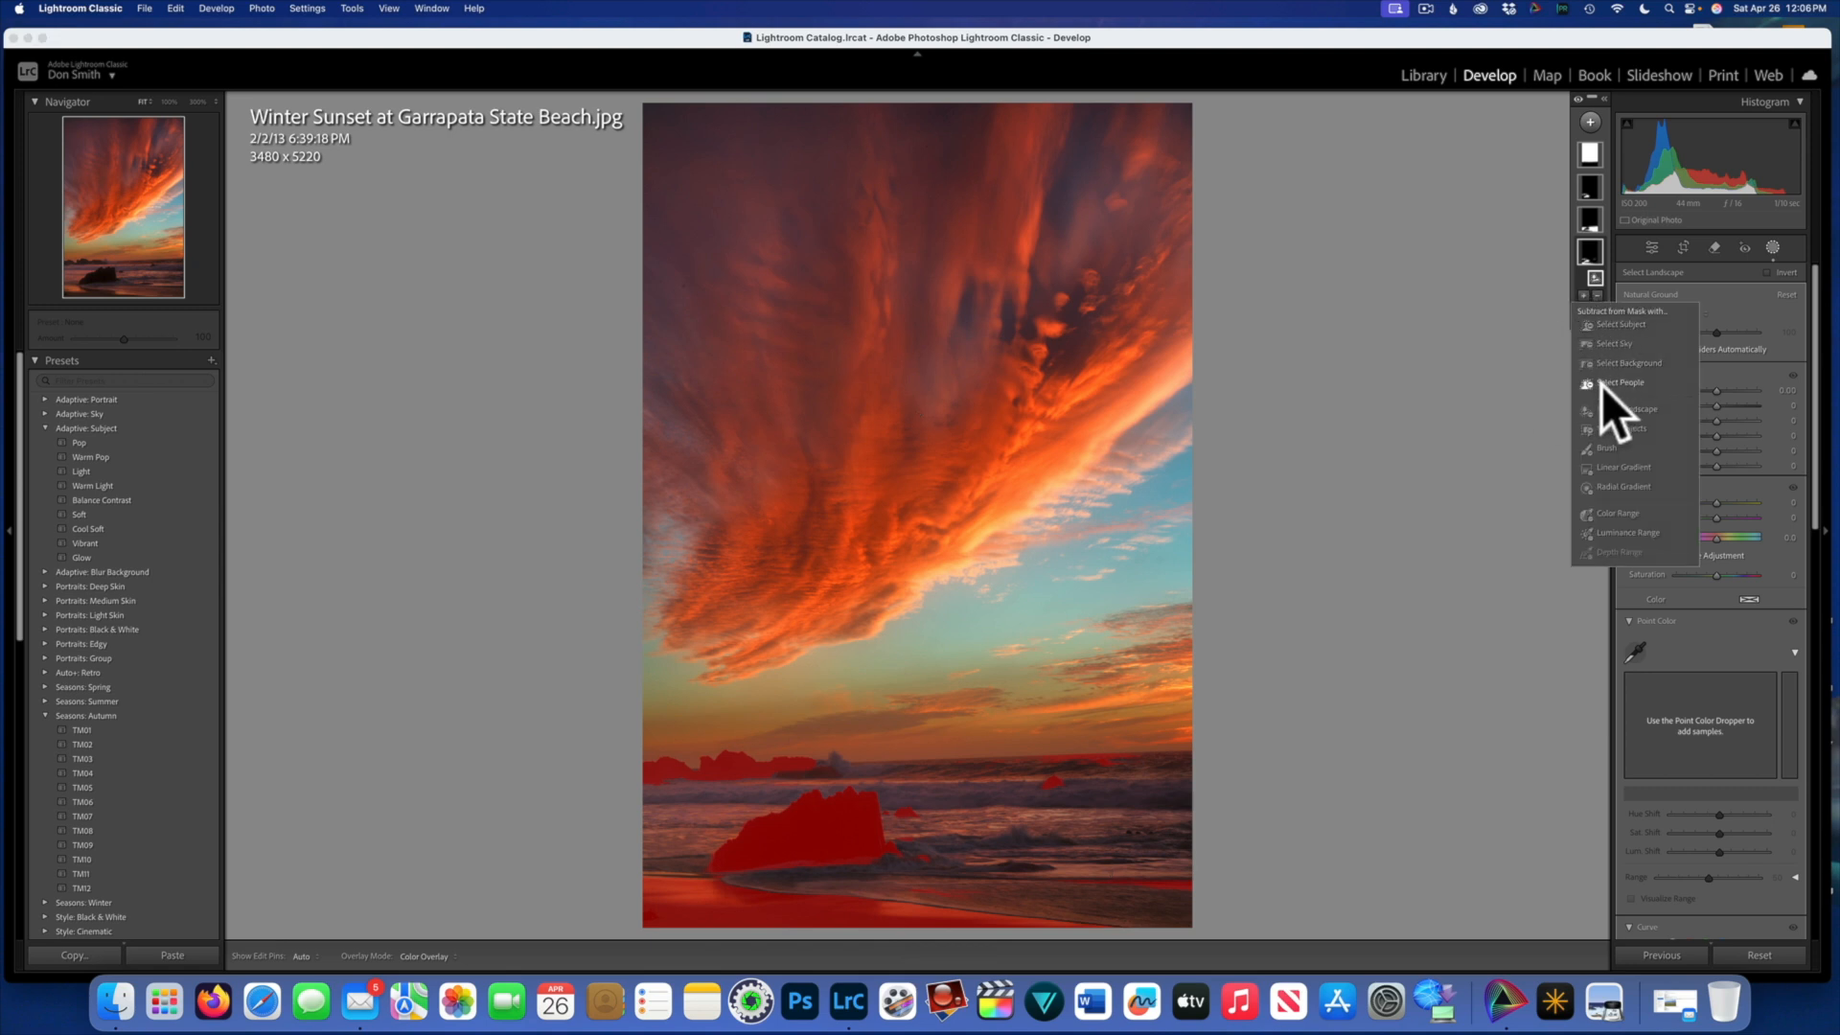
pyautogui.click(1608, 411)
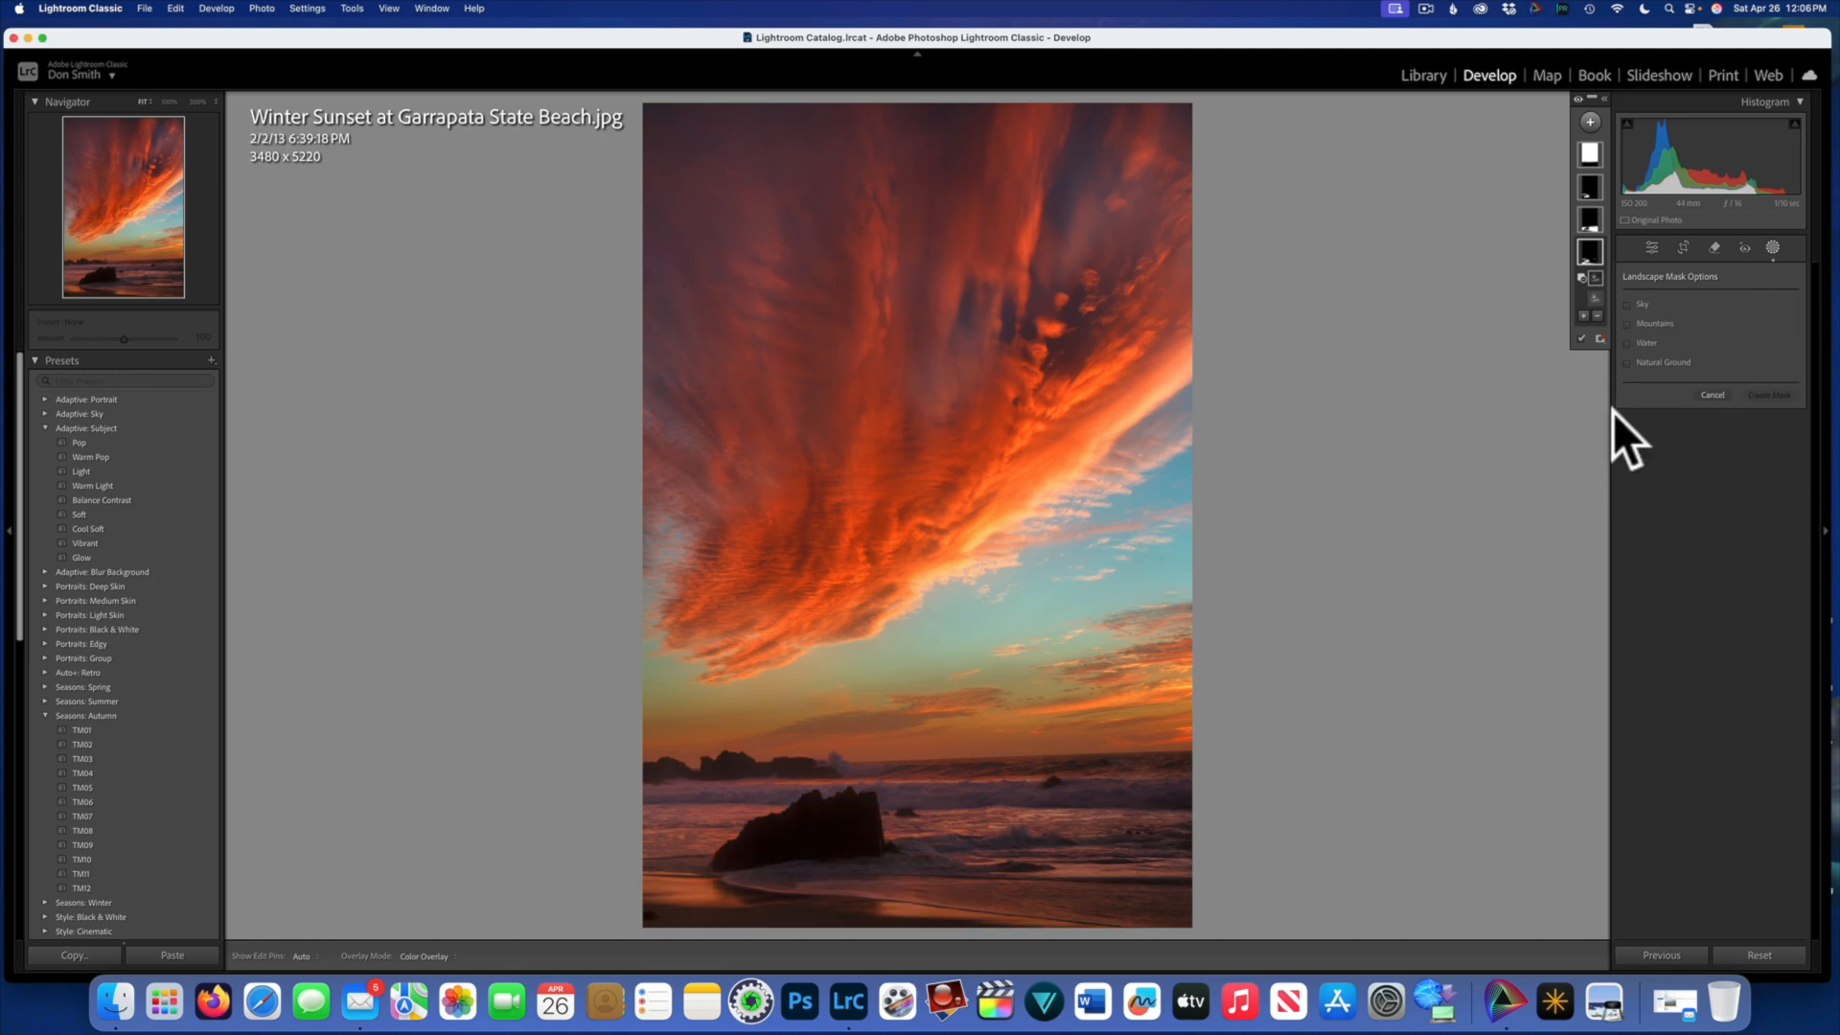
pyautogui.click(1629, 342)
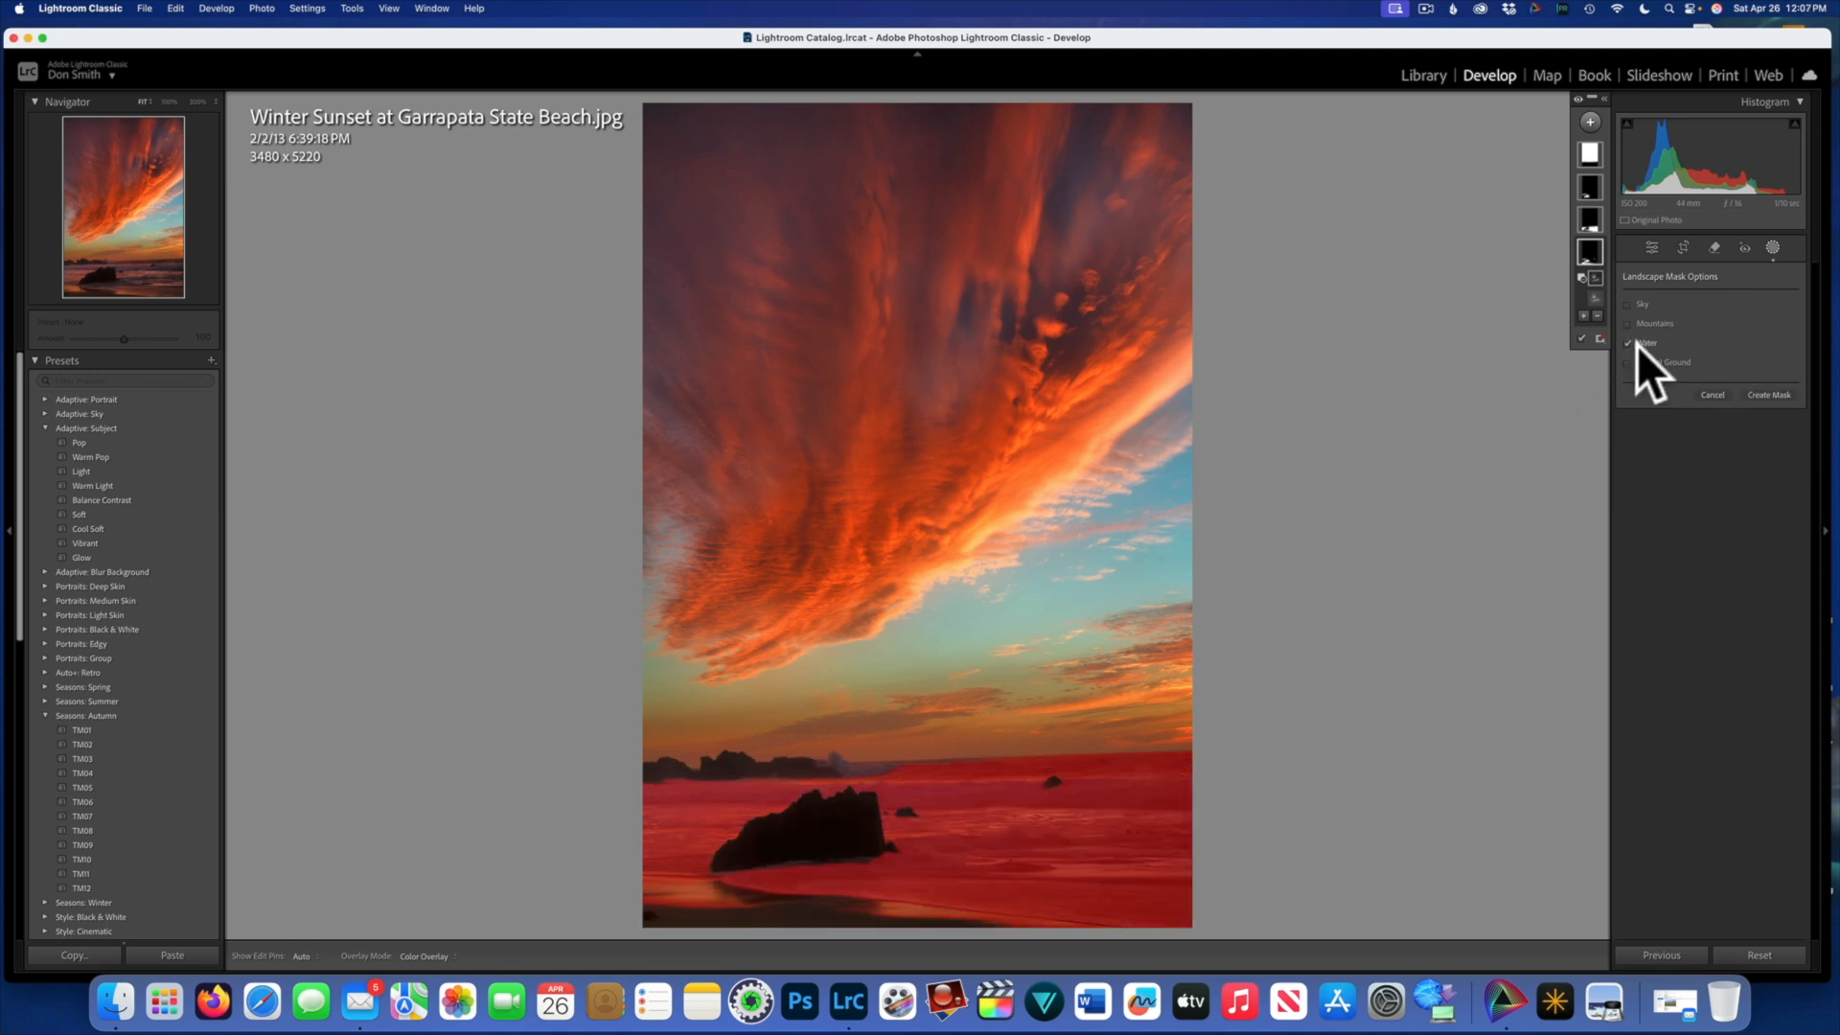
pyautogui.click(1765, 395)
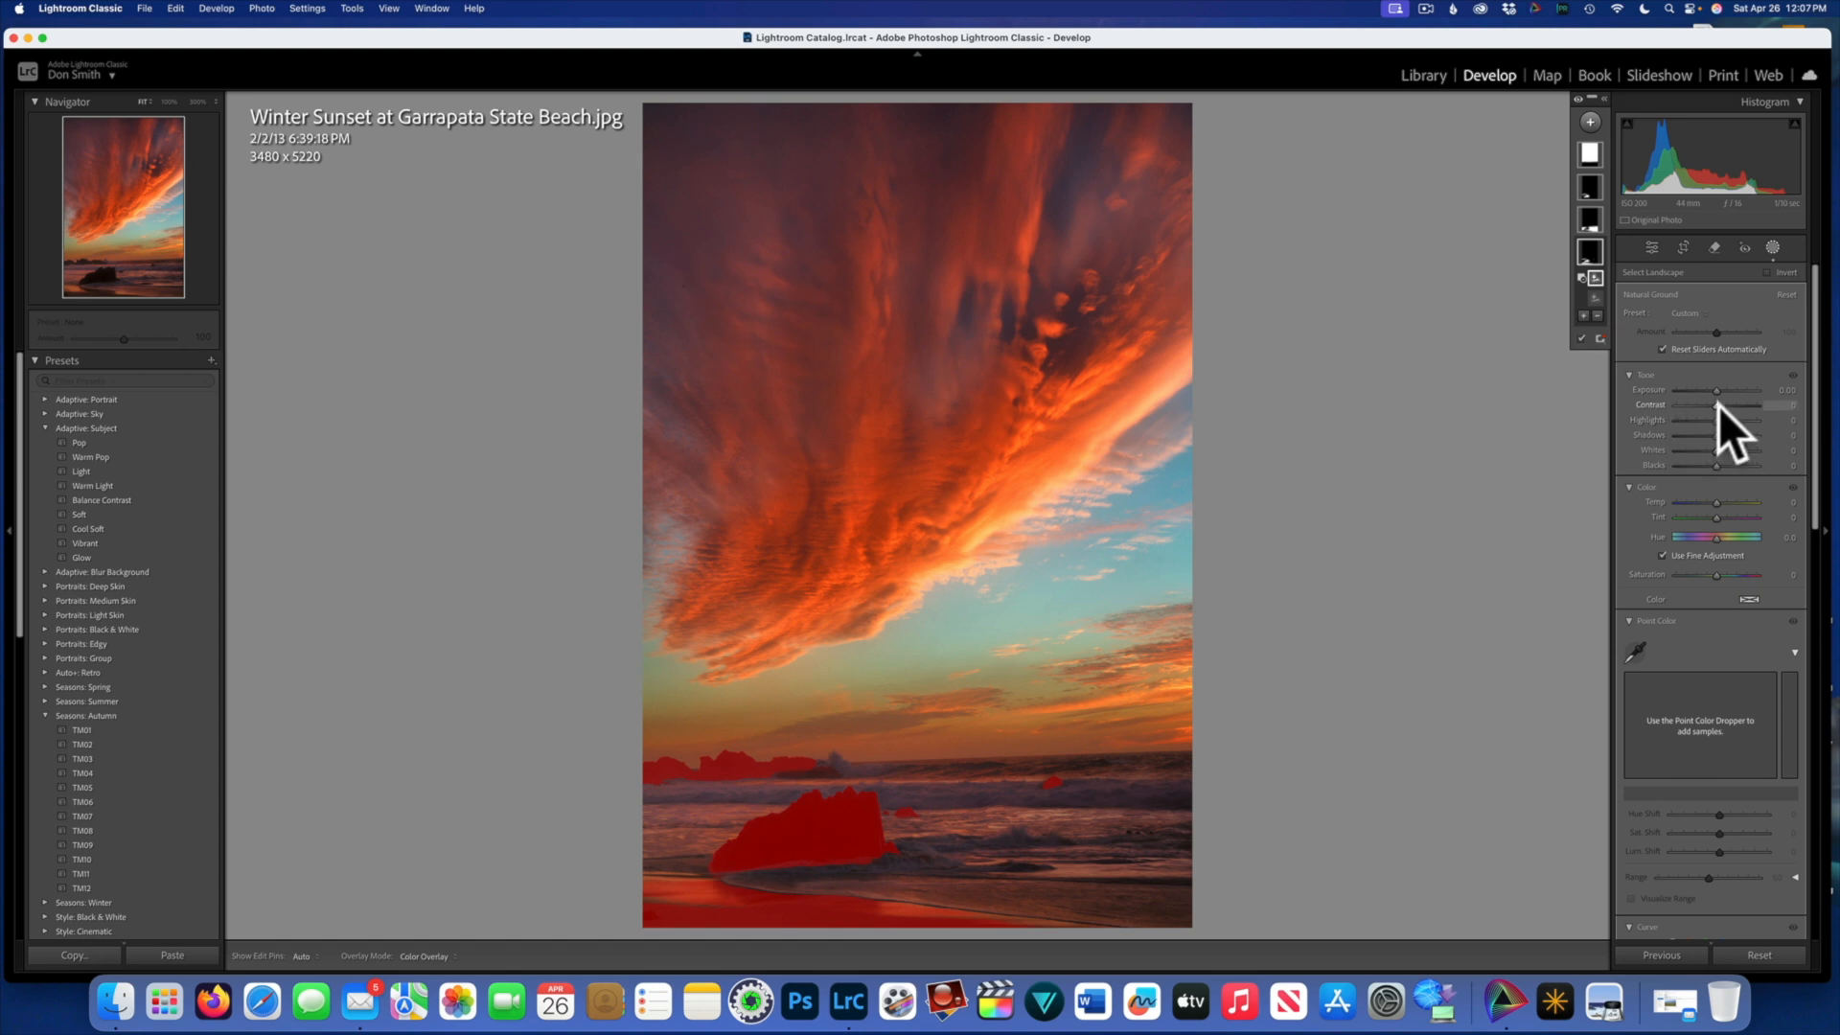
# Step: Brighten and warm the Natural Ground mask with Exposure 0.43, Temp 44 and Shadows 11
pyautogui.moveTo(1716, 391); pyautogui.dragTo(1722, 399)
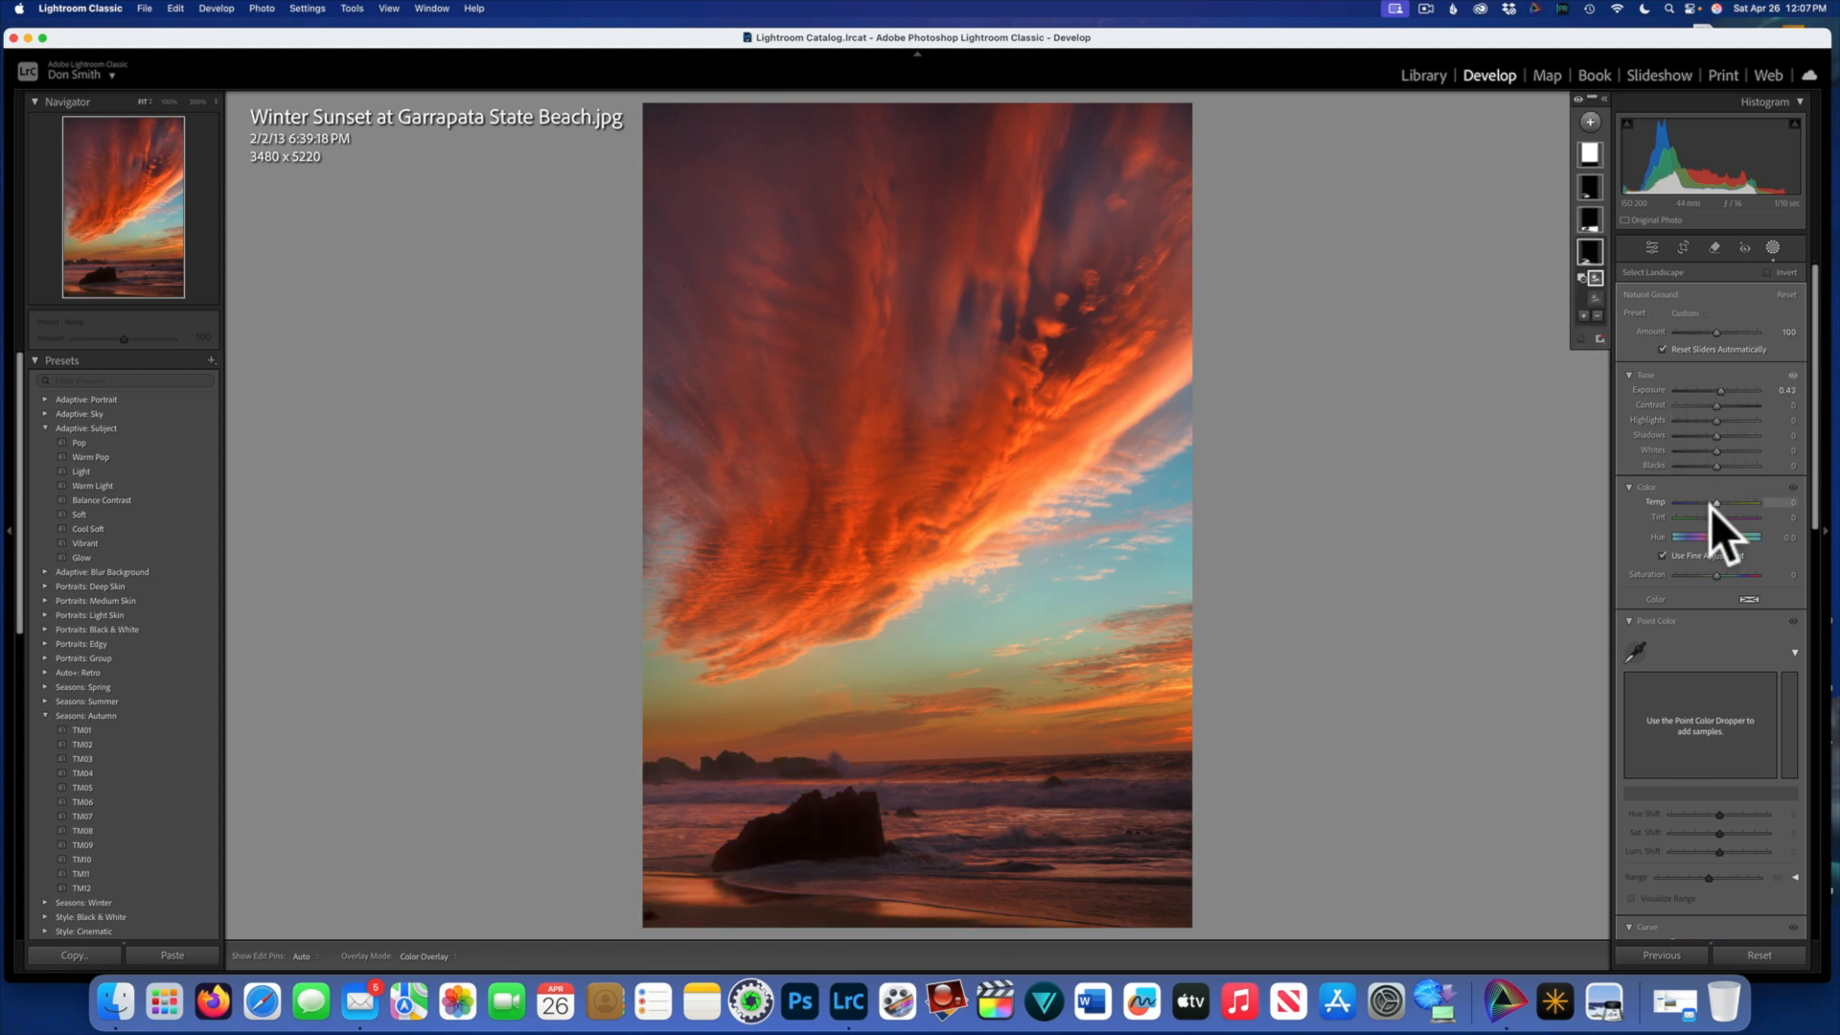
pyautogui.moveTo(1715, 502); pyautogui.dragTo(1734, 508)
pyautogui.moveTo(1721, 434); pyautogui.dragTo(1721, 434)
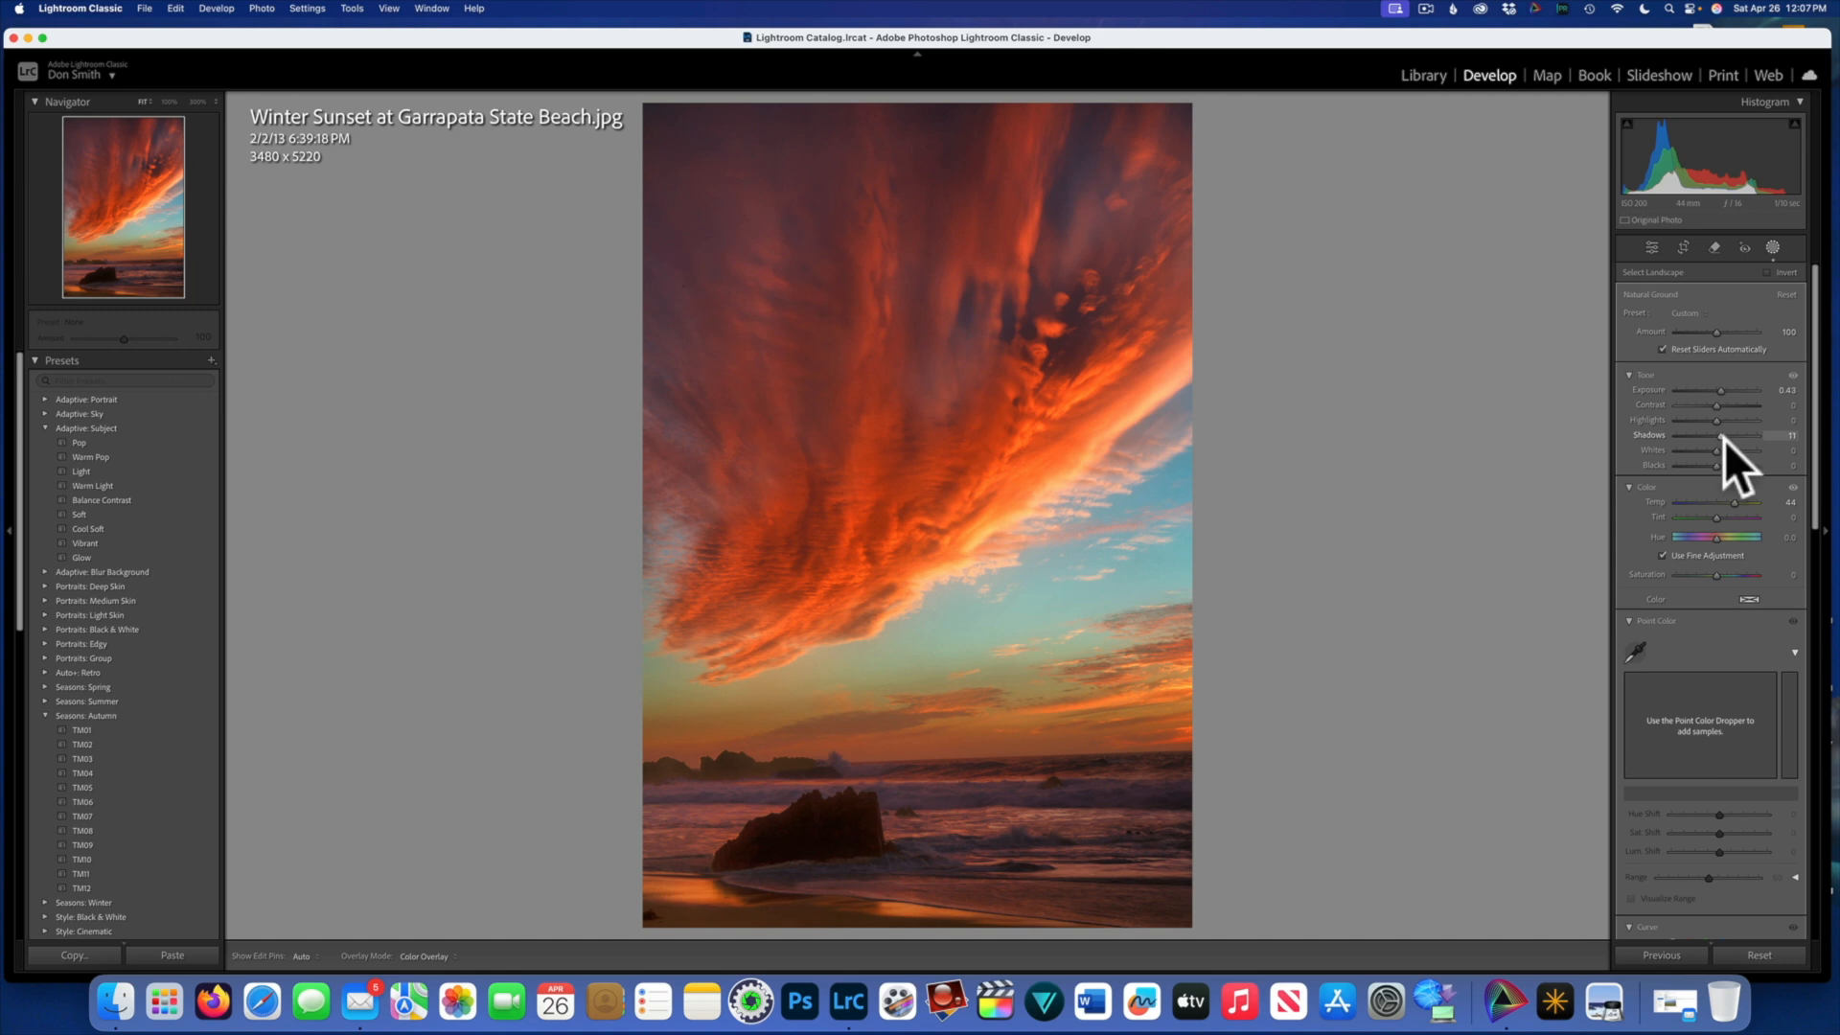
pyautogui.moveTo(1723, 440); pyautogui.dragTo(1721, 440)
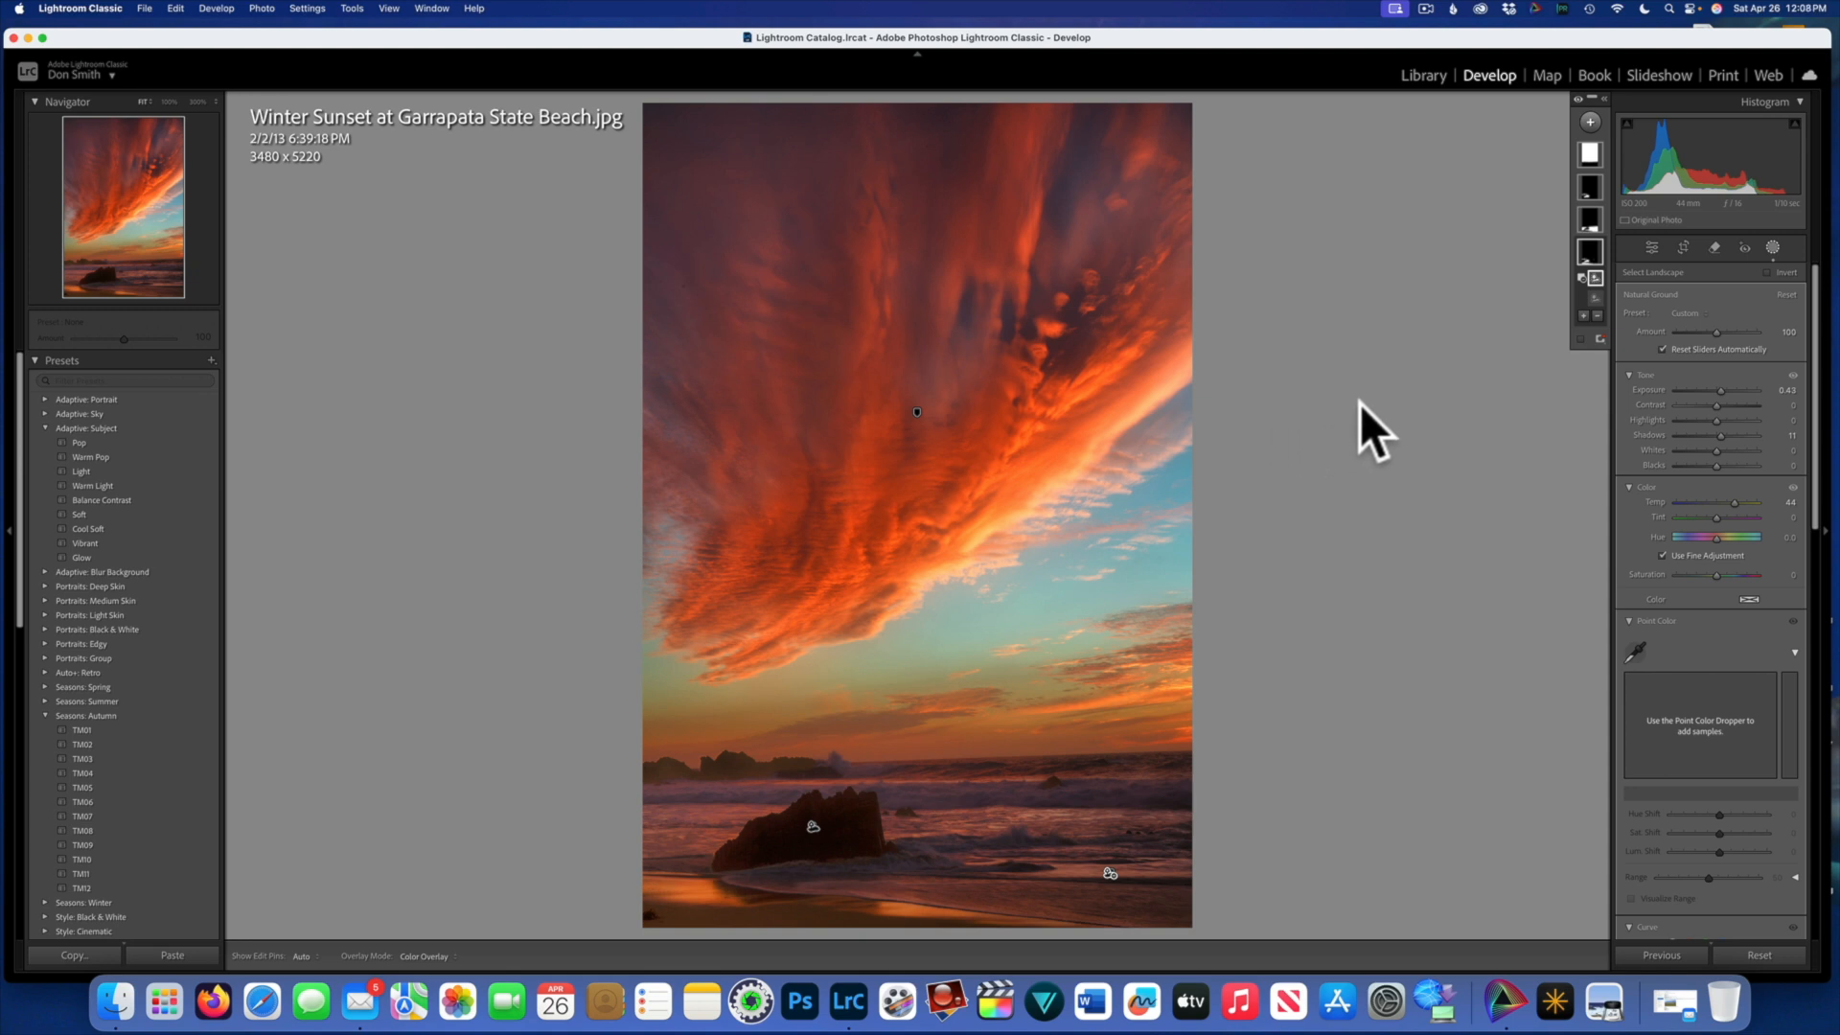
# Step: Raise the Water mask's Exposure to 0.22
pyautogui.moveTo(1587, 224)
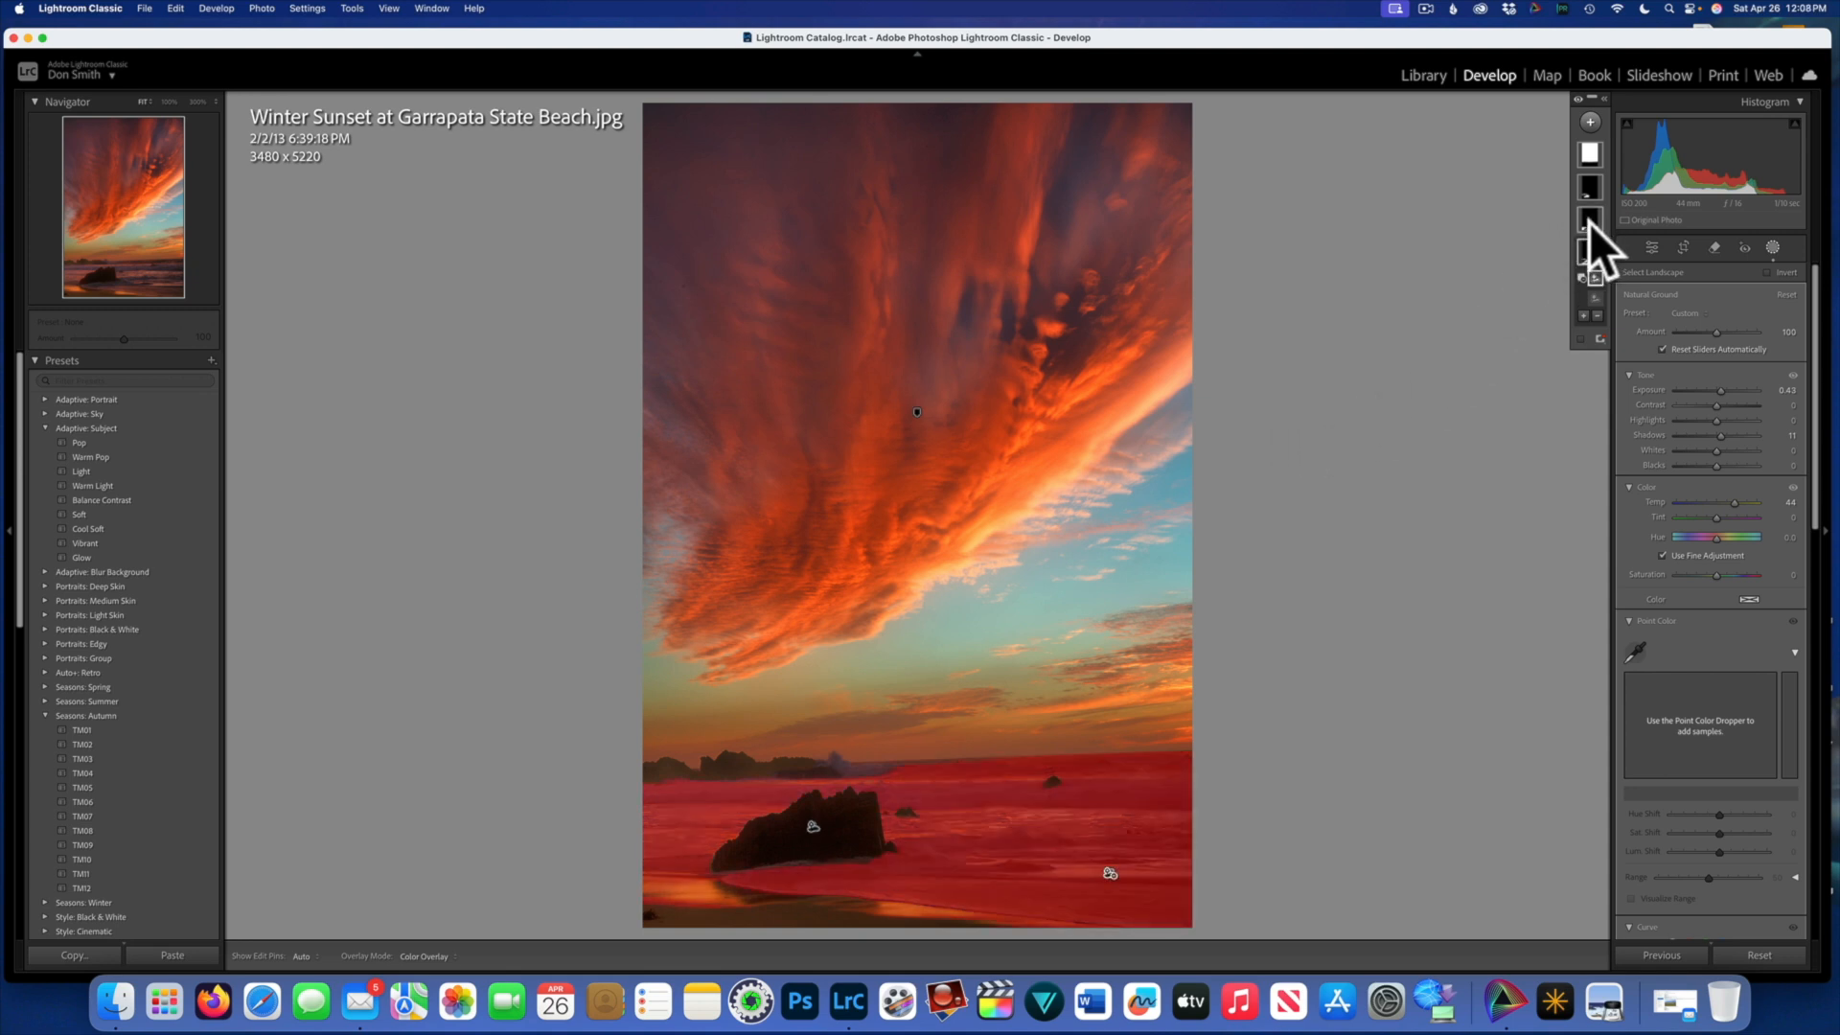
pyautogui.click(1588, 222)
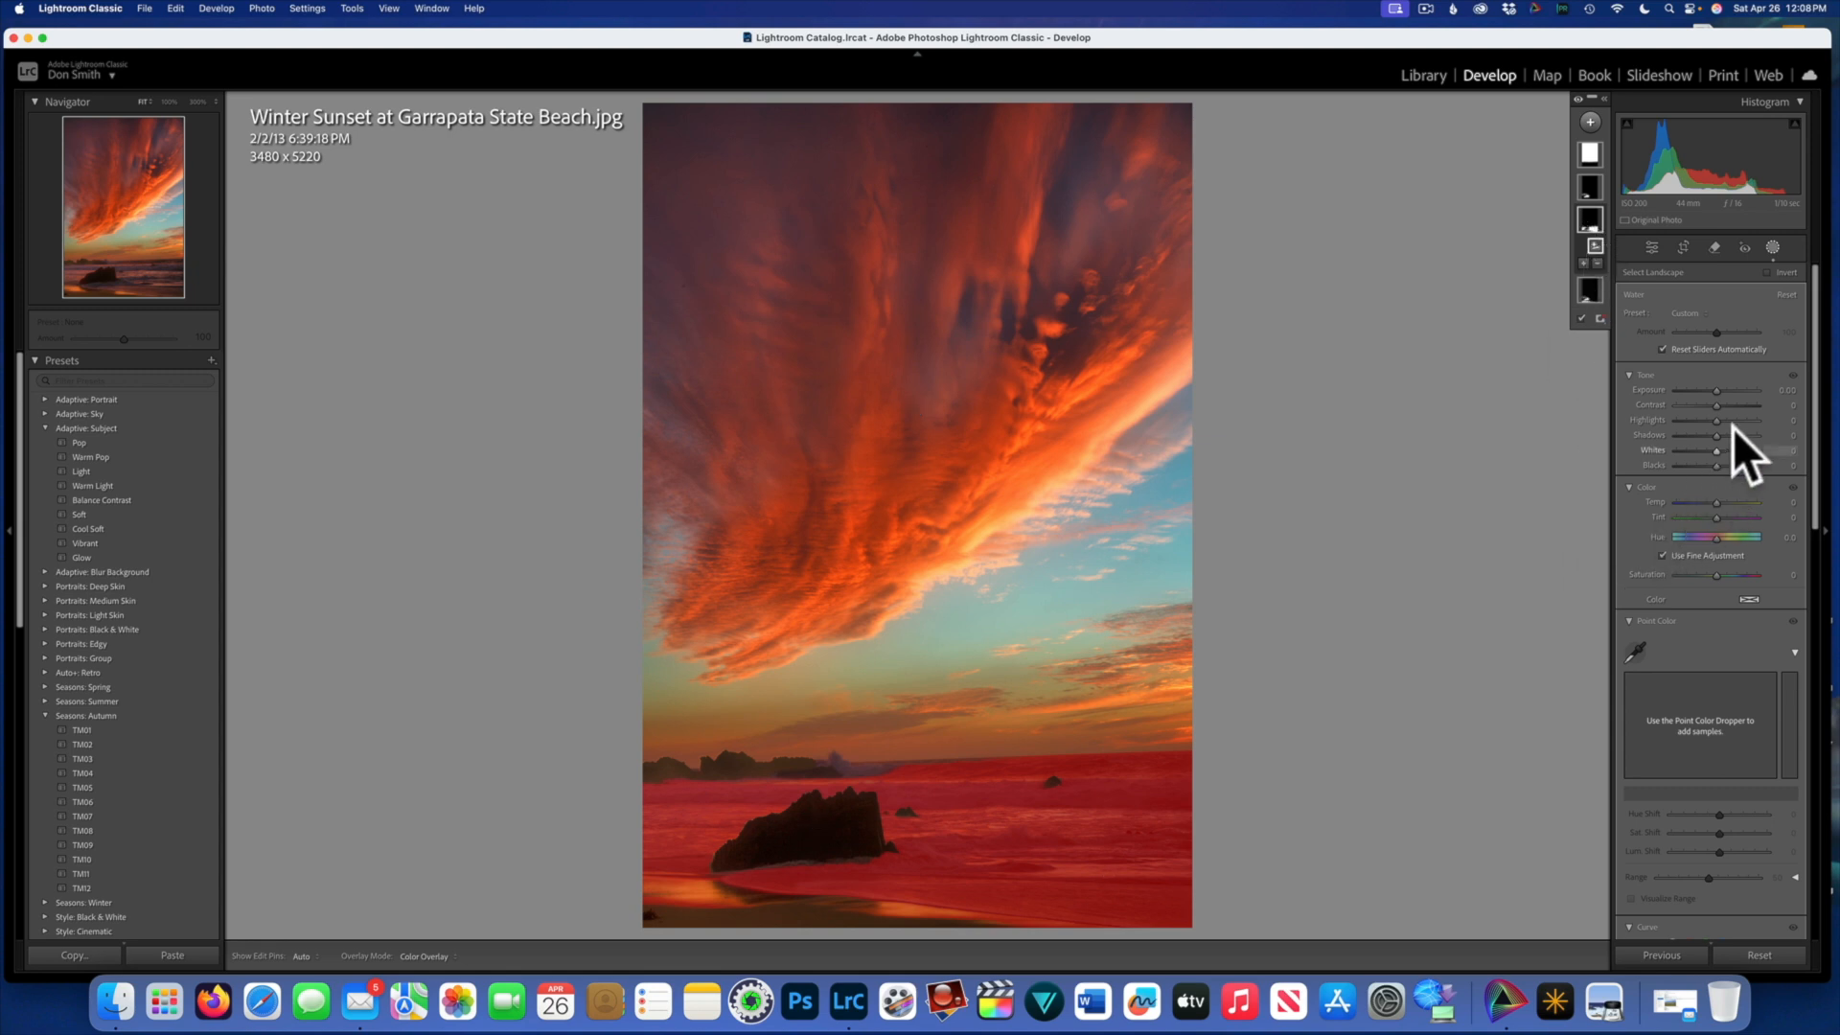
pyautogui.moveTo(1716, 390); pyautogui.dragTo(1721, 389)
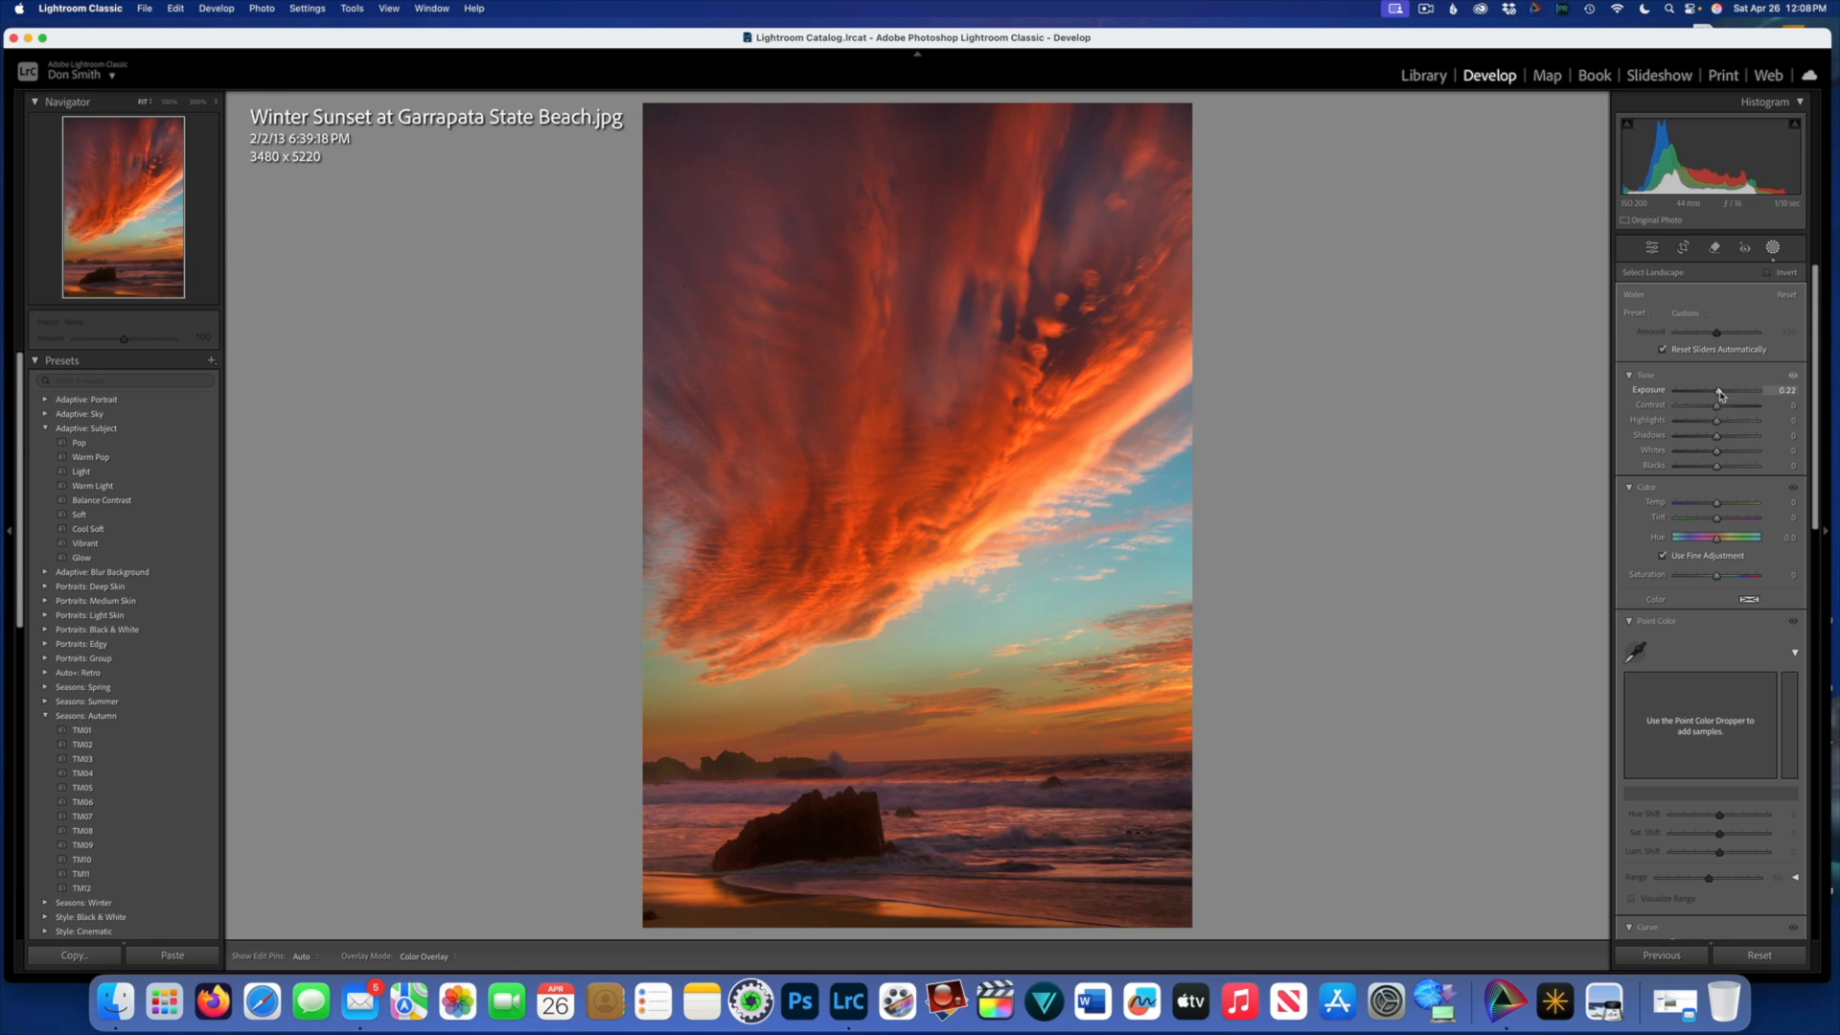
pyautogui.moveTo(1720, 394); pyautogui.dragTo(1720, 394)
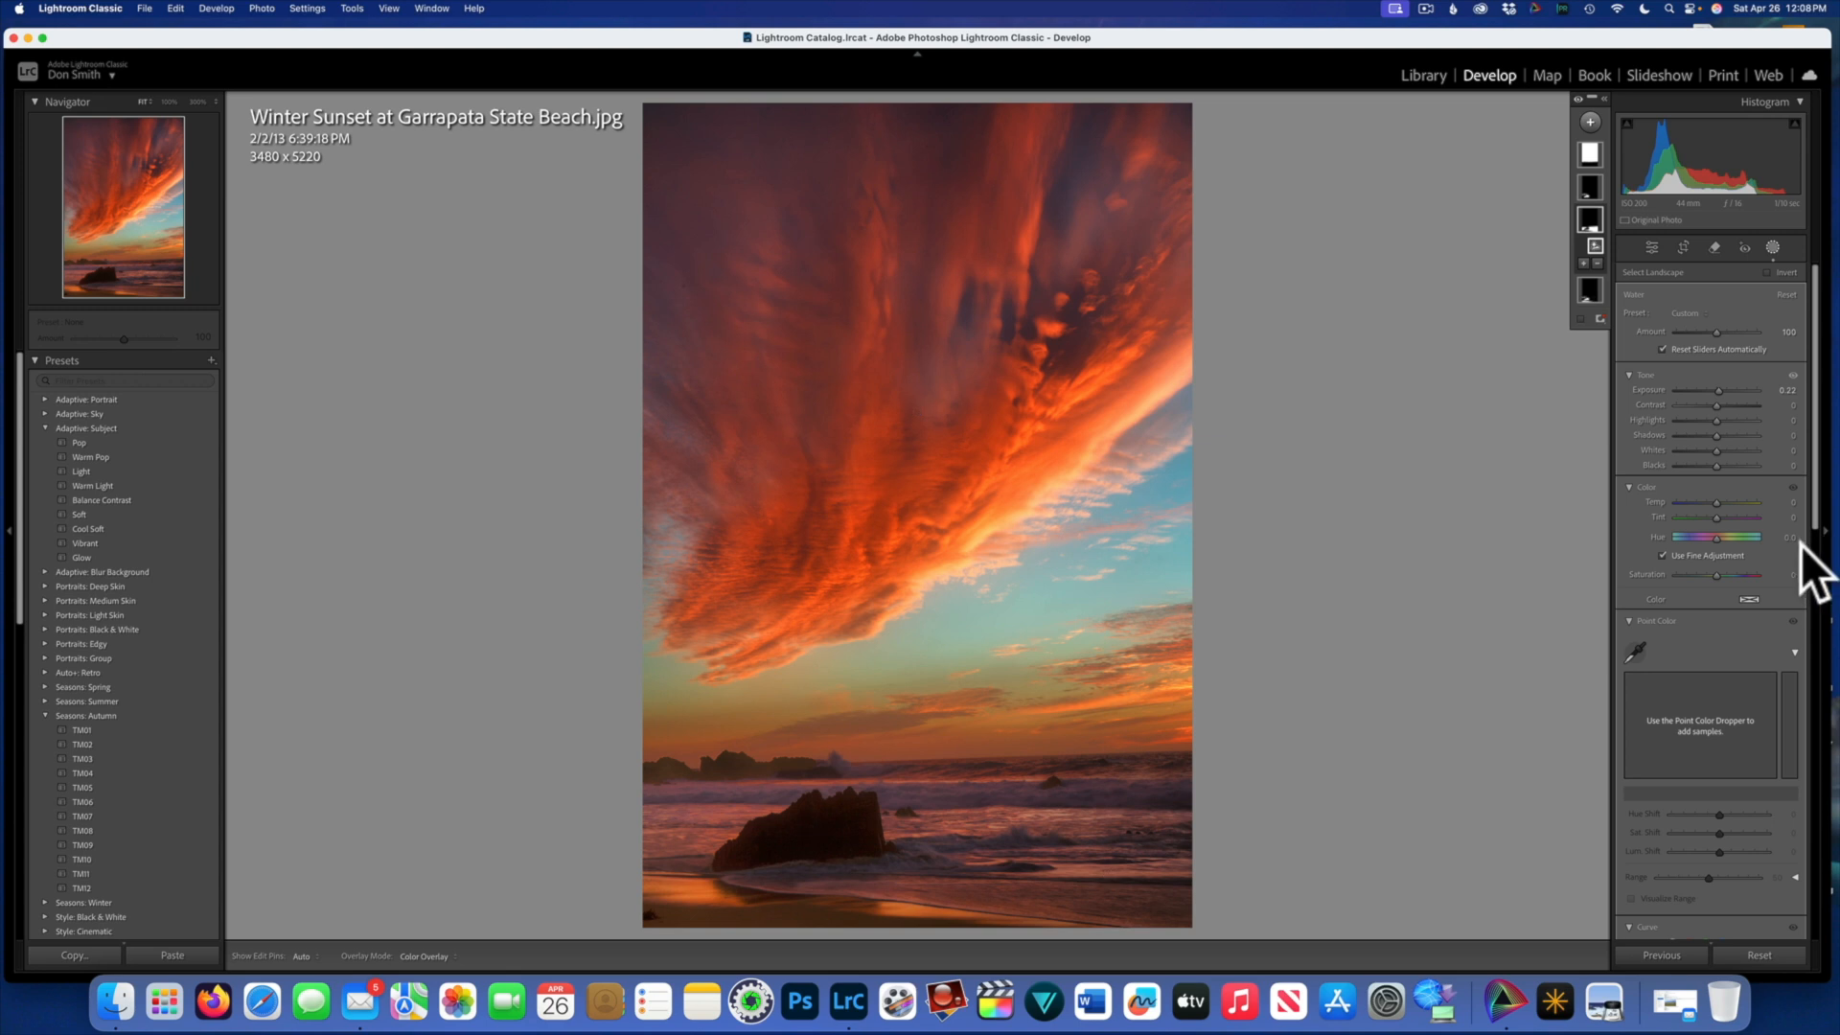
# Step: Warm the Water mask with Temp 40, Tint 8 and Hue -1.0, keeping fine hue adjustment on
pyautogui.moveTo(1716, 503)
pyautogui.mouseDown()
pyautogui.moveTo(1738, 507)
pyautogui.moveTo(1715, 521)
pyautogui.mouseUp()
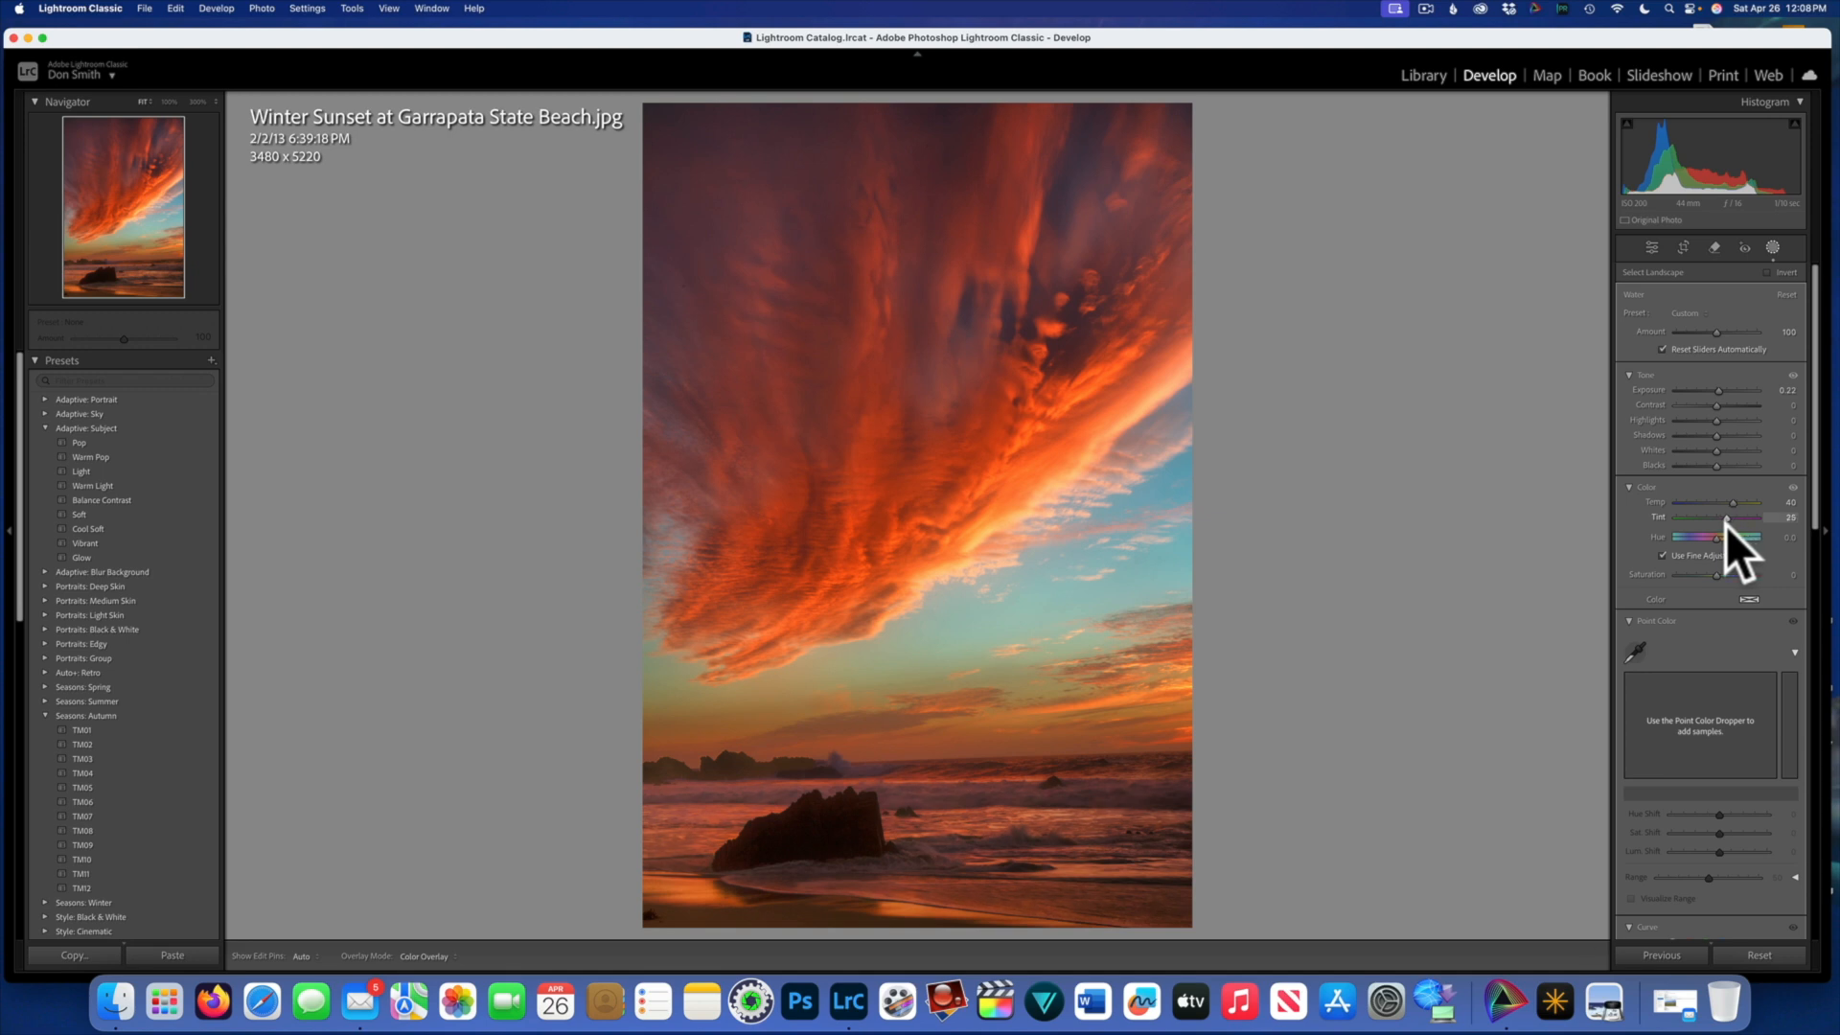
pyautogui.moveTo(1726, 526)
pyautogui.mouseDown()
pyautogui.moveTo(1681, 544)
pyautogui.moveTo(1717, 531)
pyautogui.mouseUp()
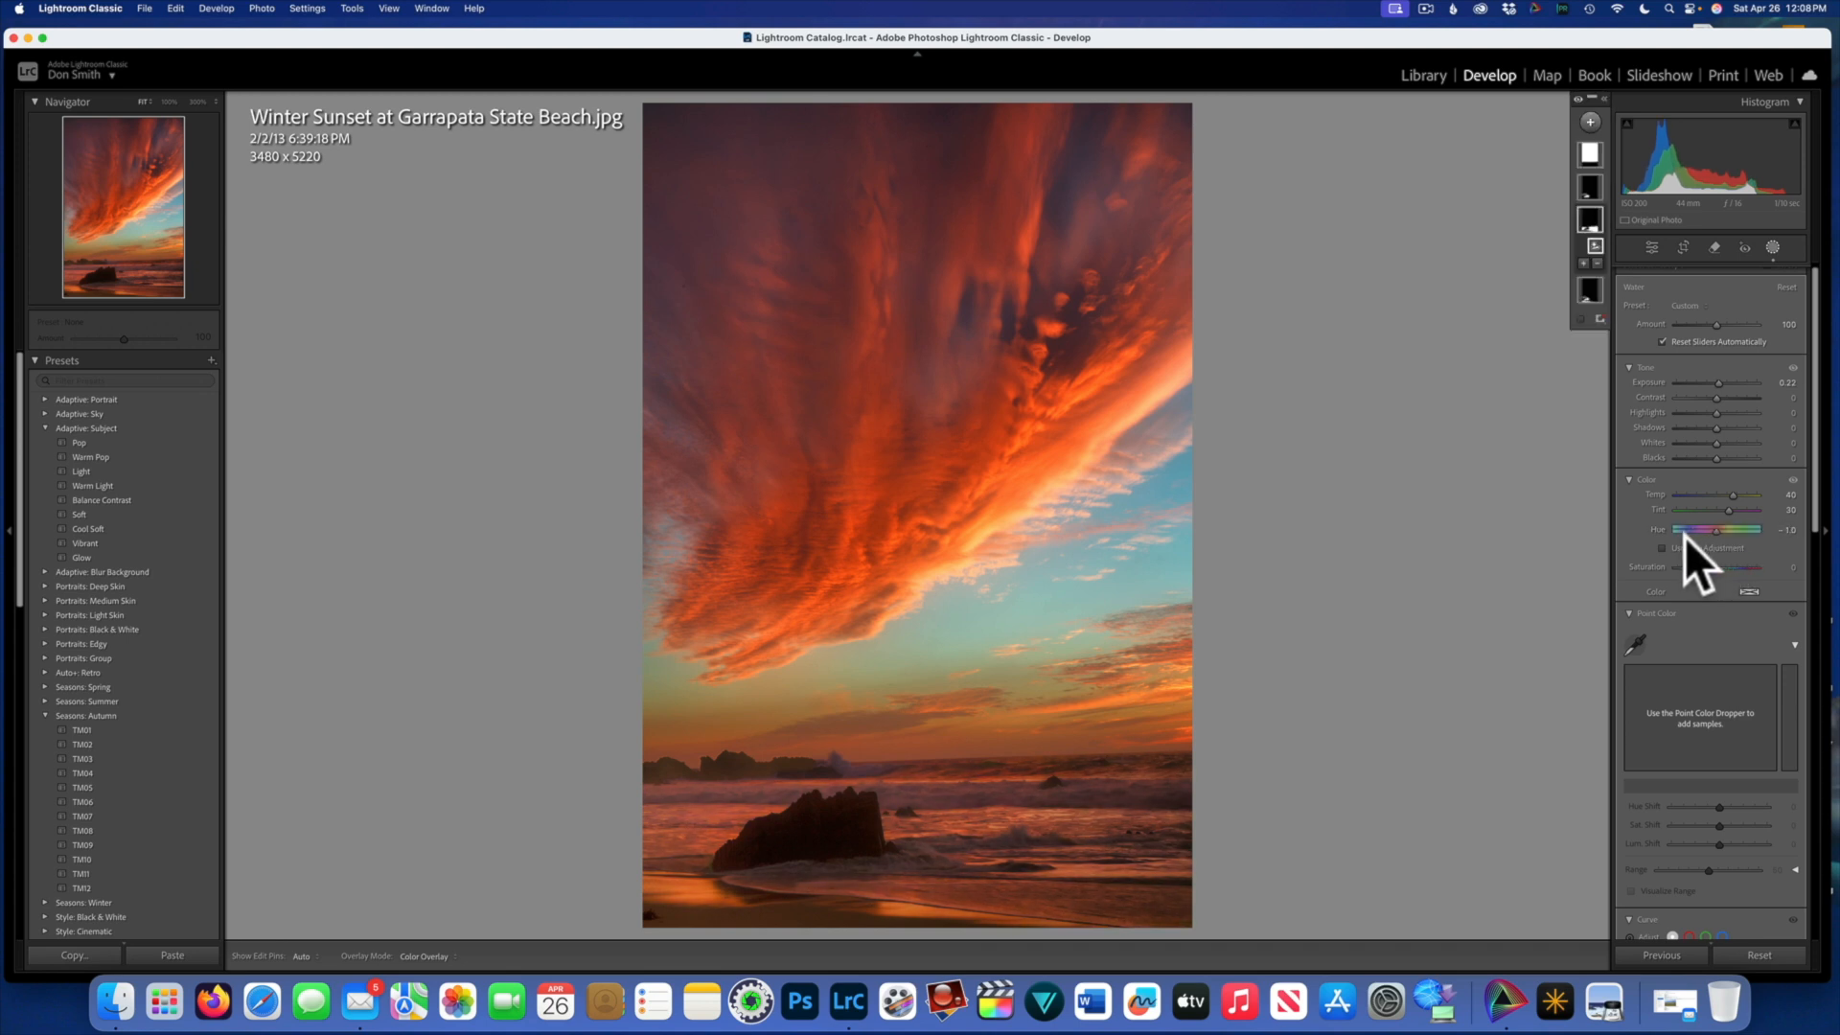
pyautogui.click(1662, 547)
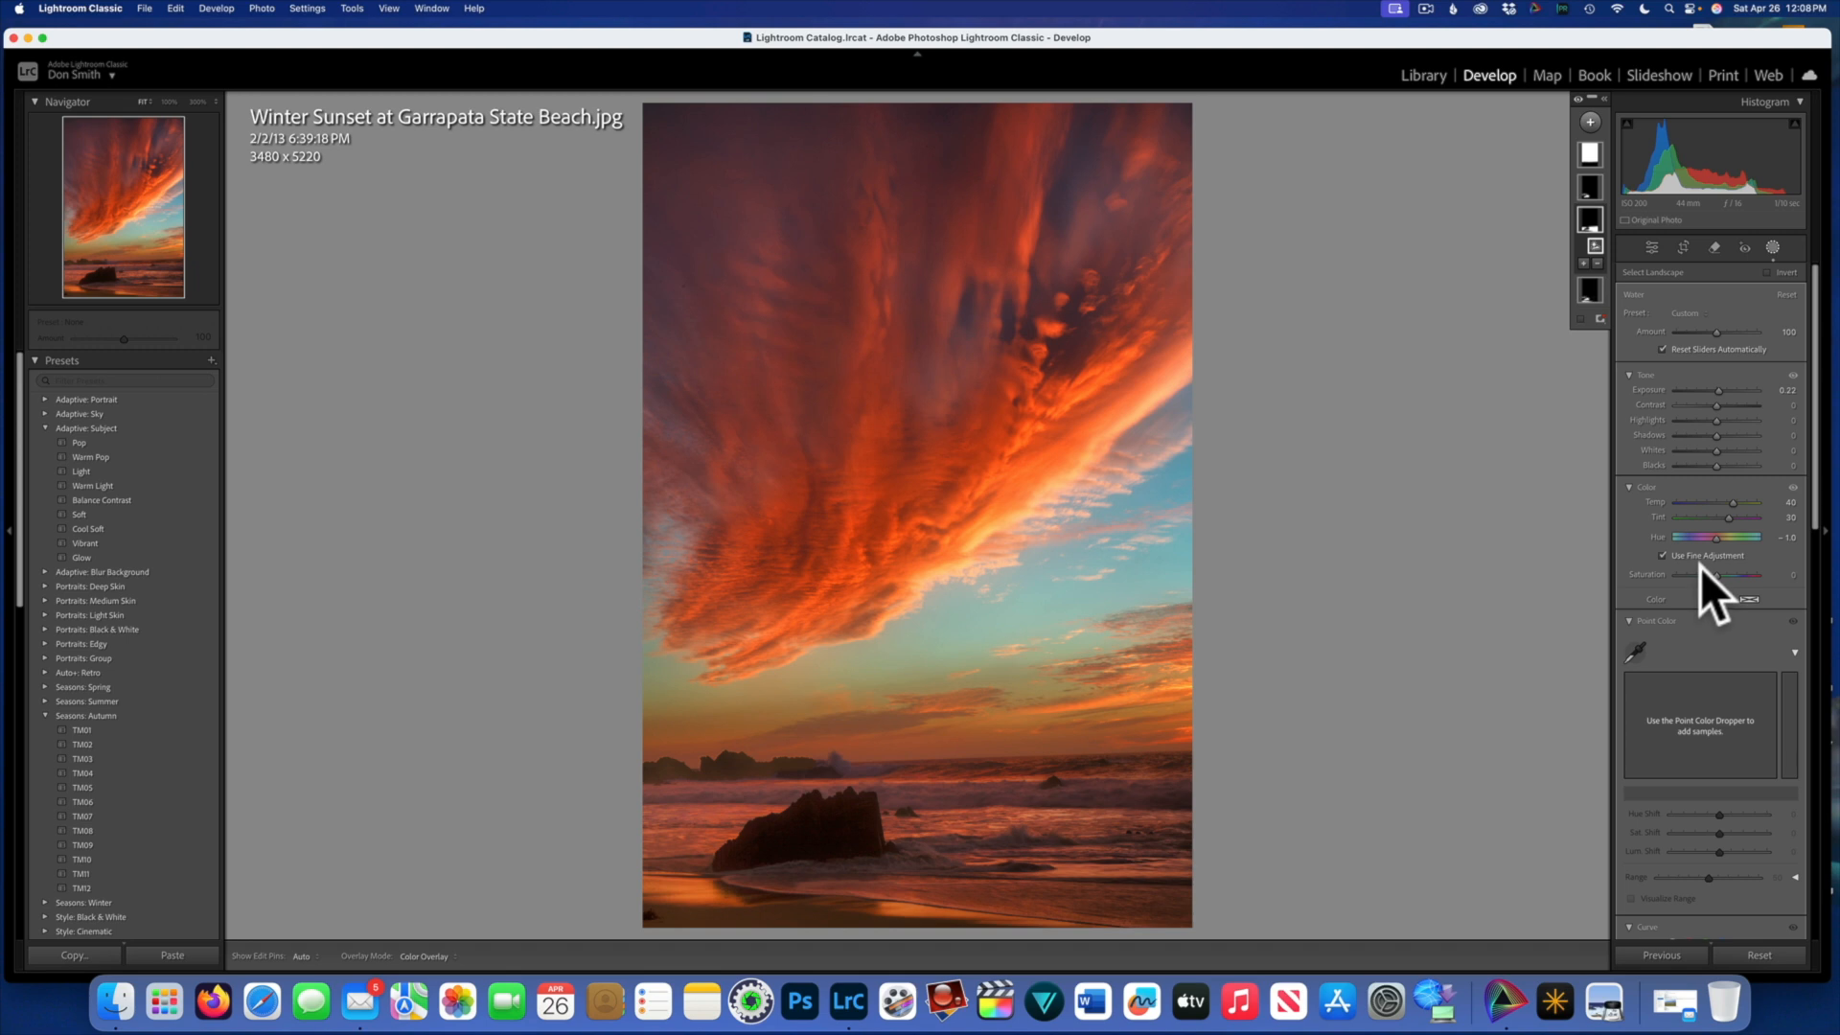
pyautogui.moveTo(1713, 573); pyautogui.dragTo(1711, 571)
pyautogui.moveTo(1723, 515); pyautogui.dragTo(1716, 516)
# Step: Raise the Mountains mask's Exposure slightly, to about 0.09
pyautogui.moveTo(1596, 187)
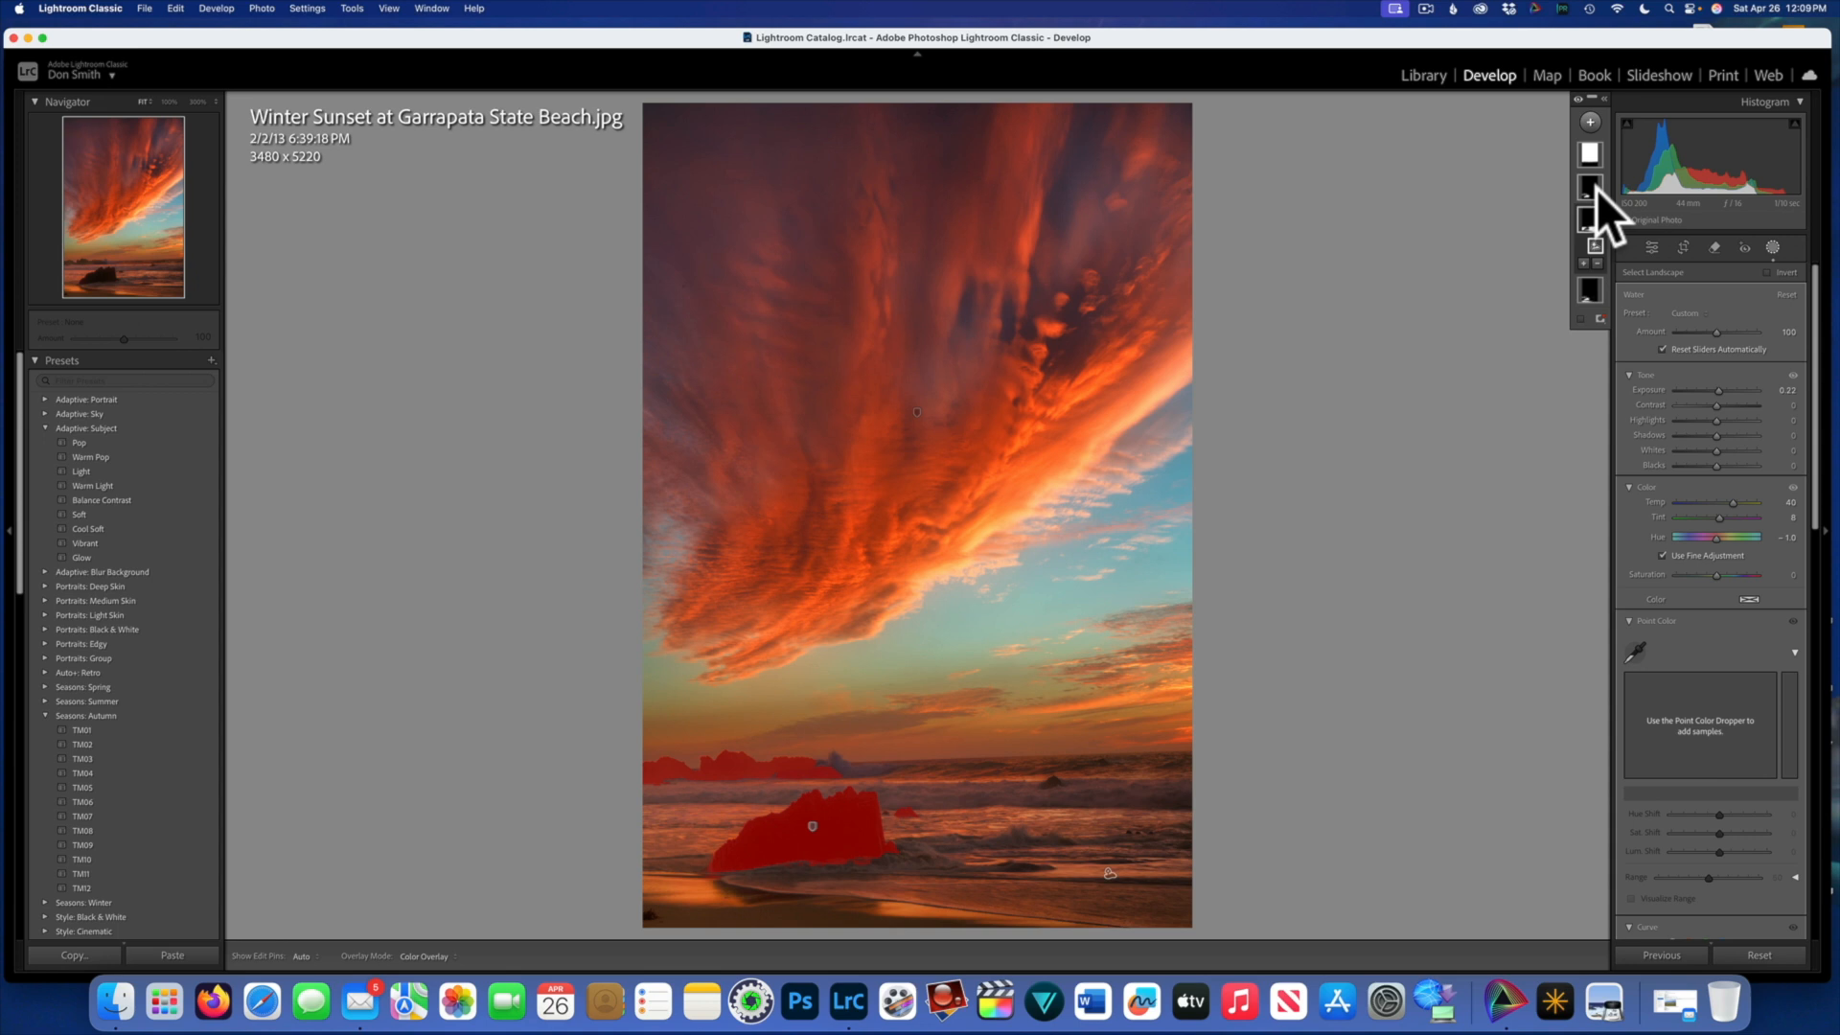
pyautogui.click(1593, 190)
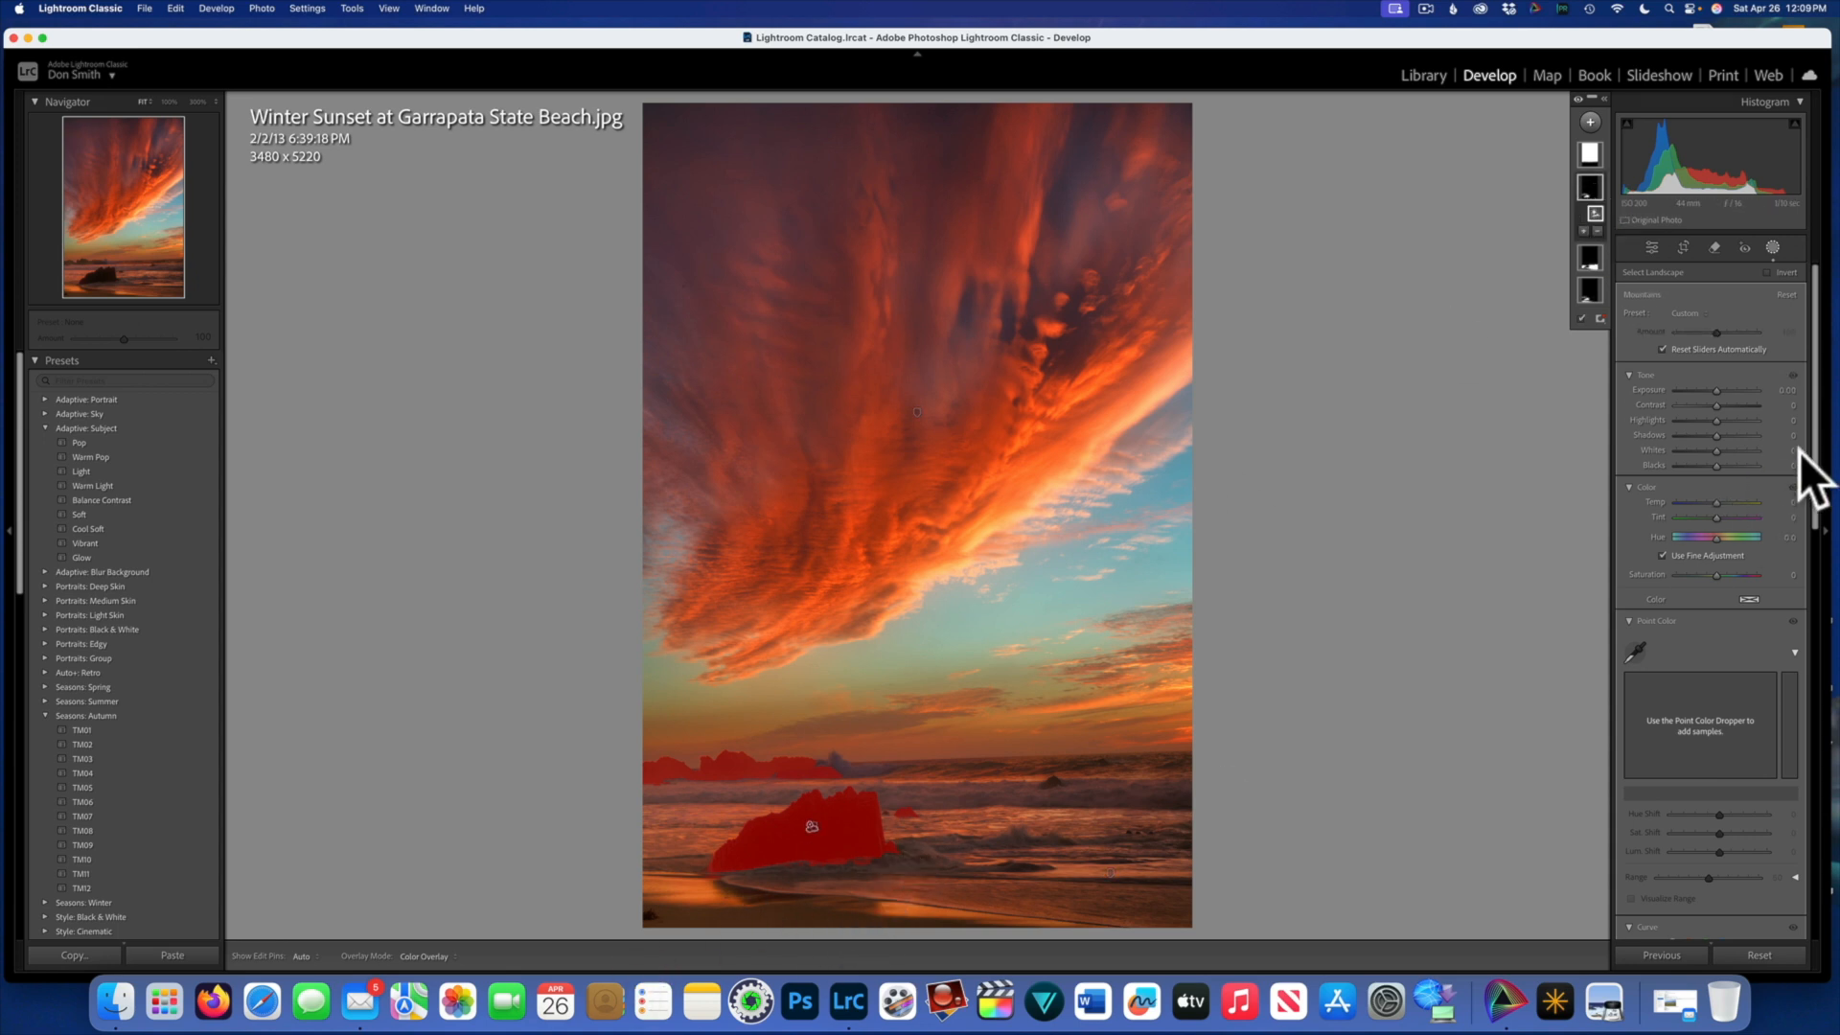
pyautogui.moveTo(1709, 388); pyautogui.dragTo(1717, 389)
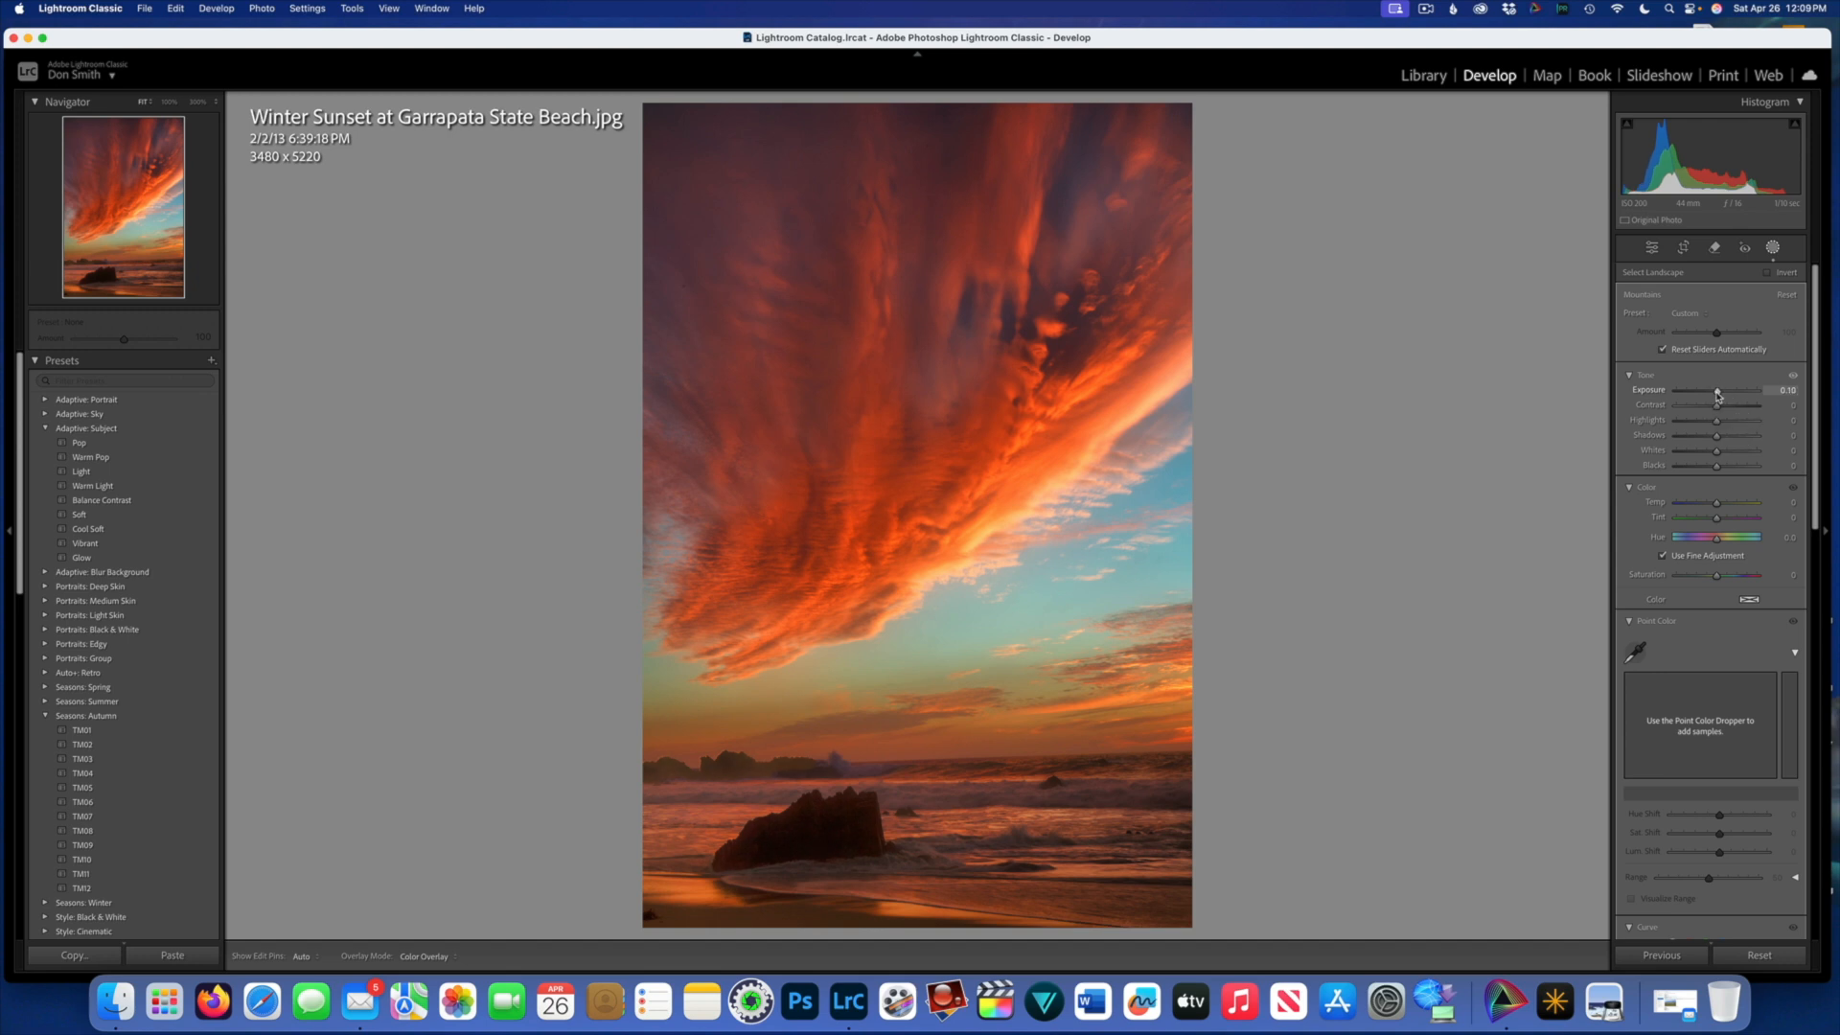
pyautogui.moveTo(1717, 395); pyautogui.dragTo(1715, 390)
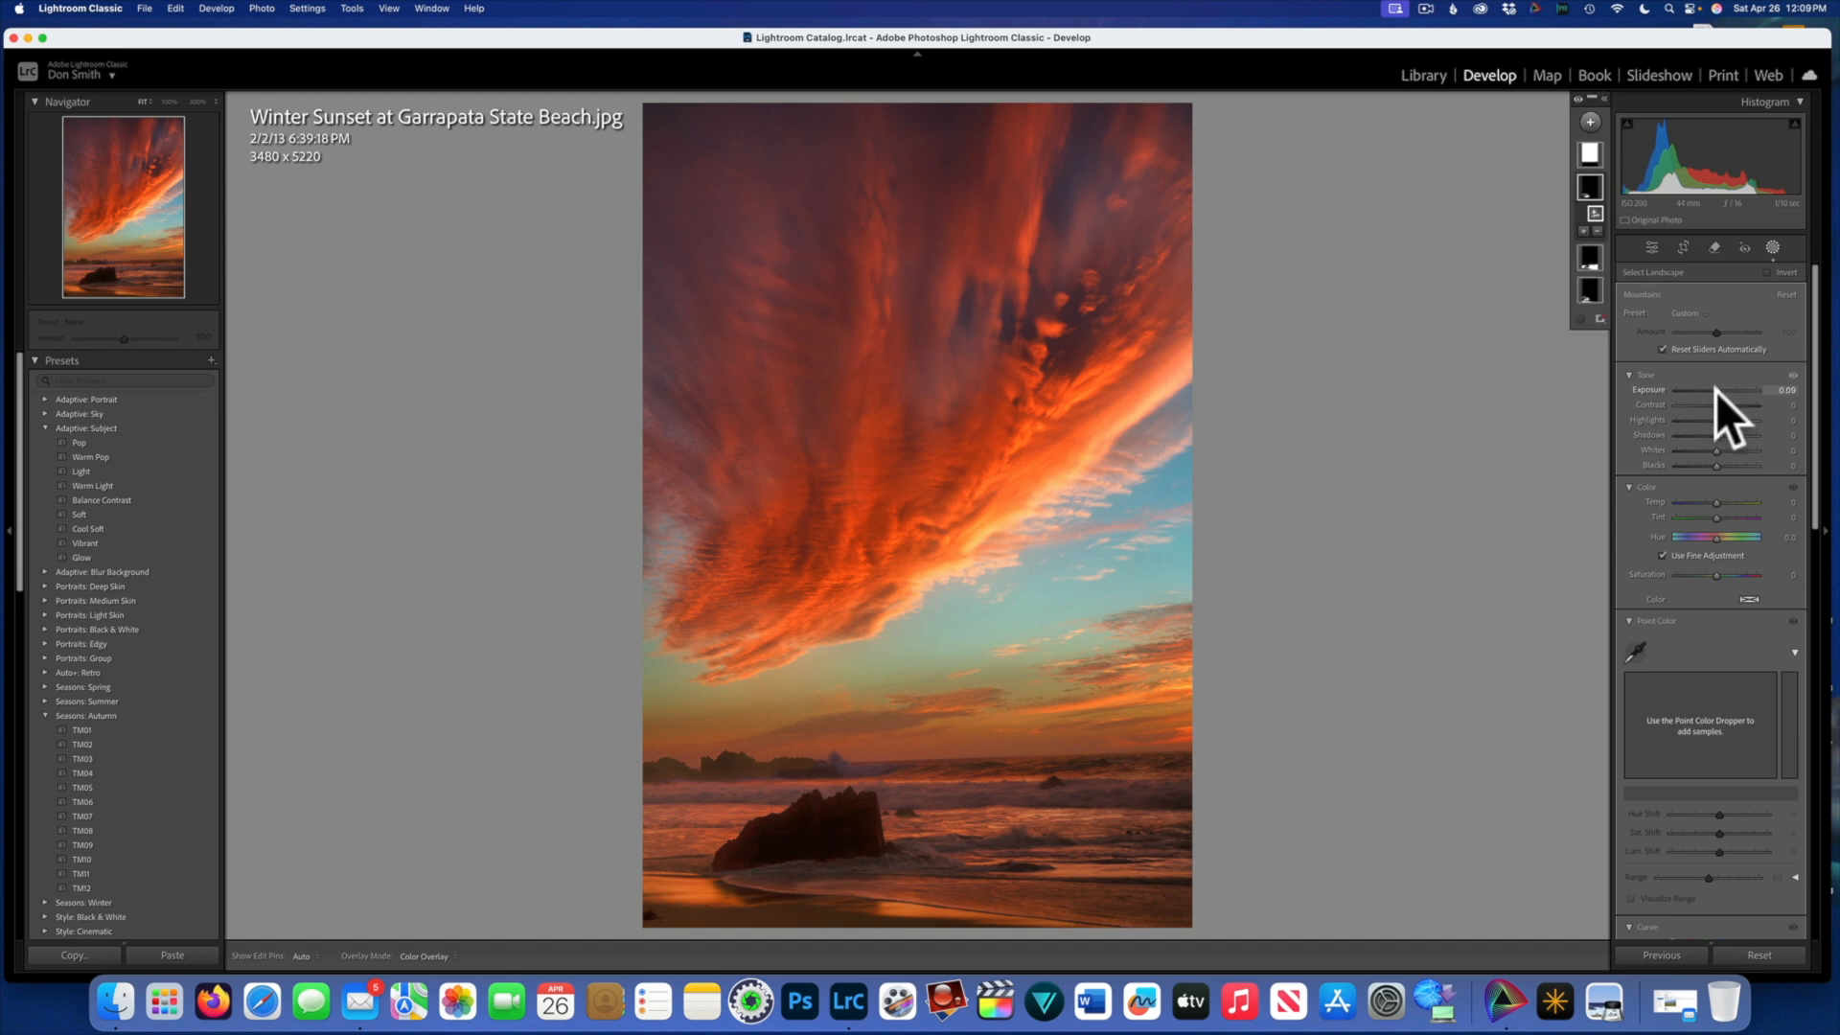
# Step: Darken the Sky mask slightly by setting its Exposure to -0.07
pyautogui.click(1583, 157)
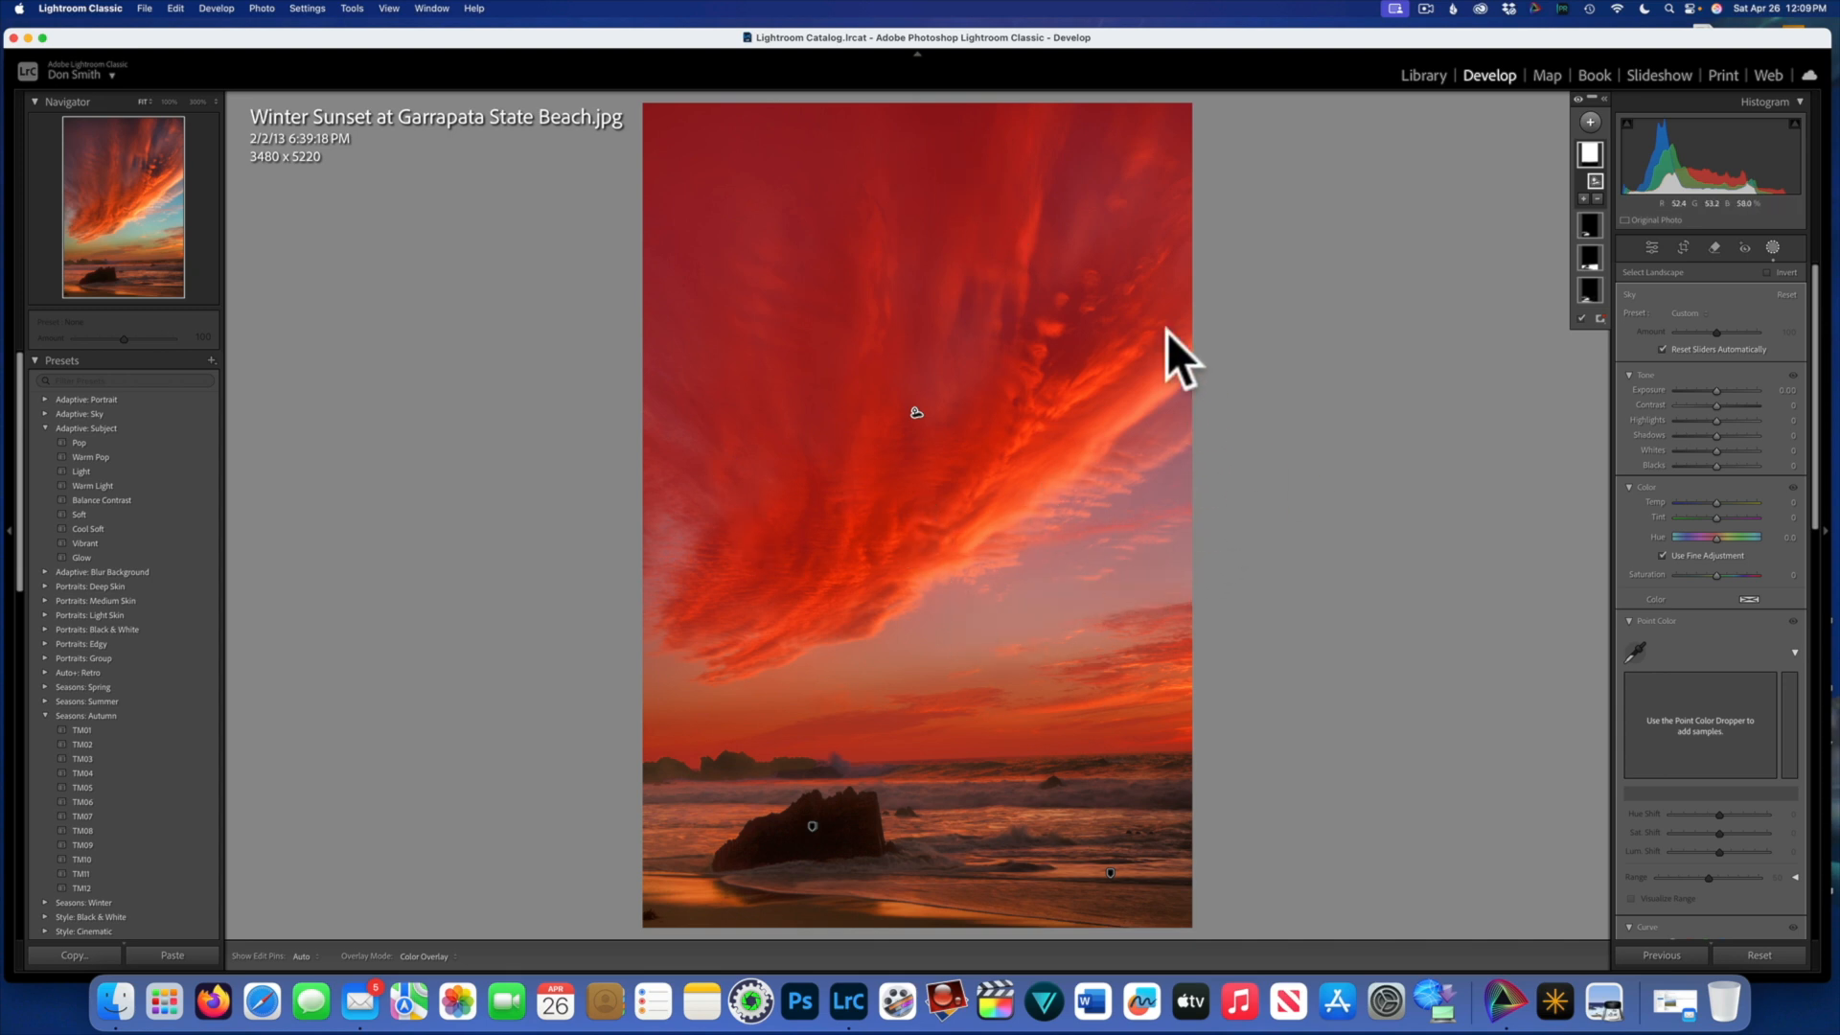
pyautogui.click(1715, 387)
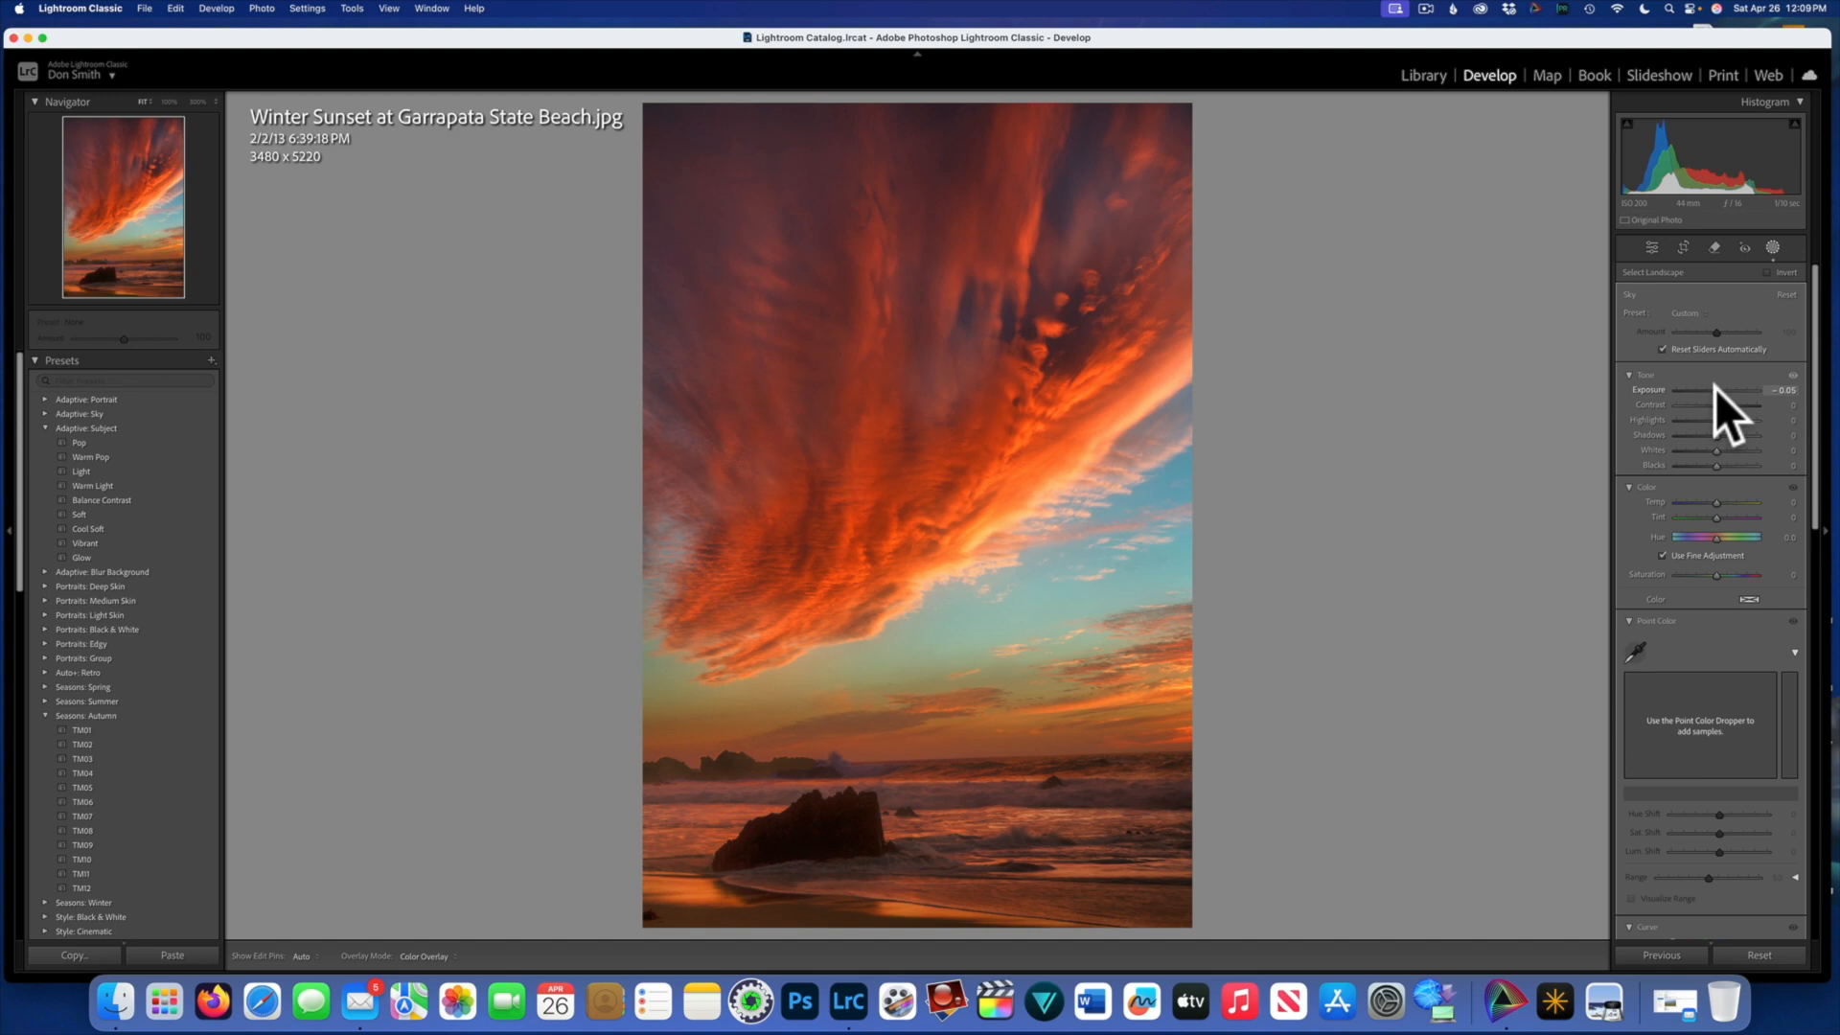
pyautogui.moveTo(1715, 388); pyautogui.dragTo(1720, 387)
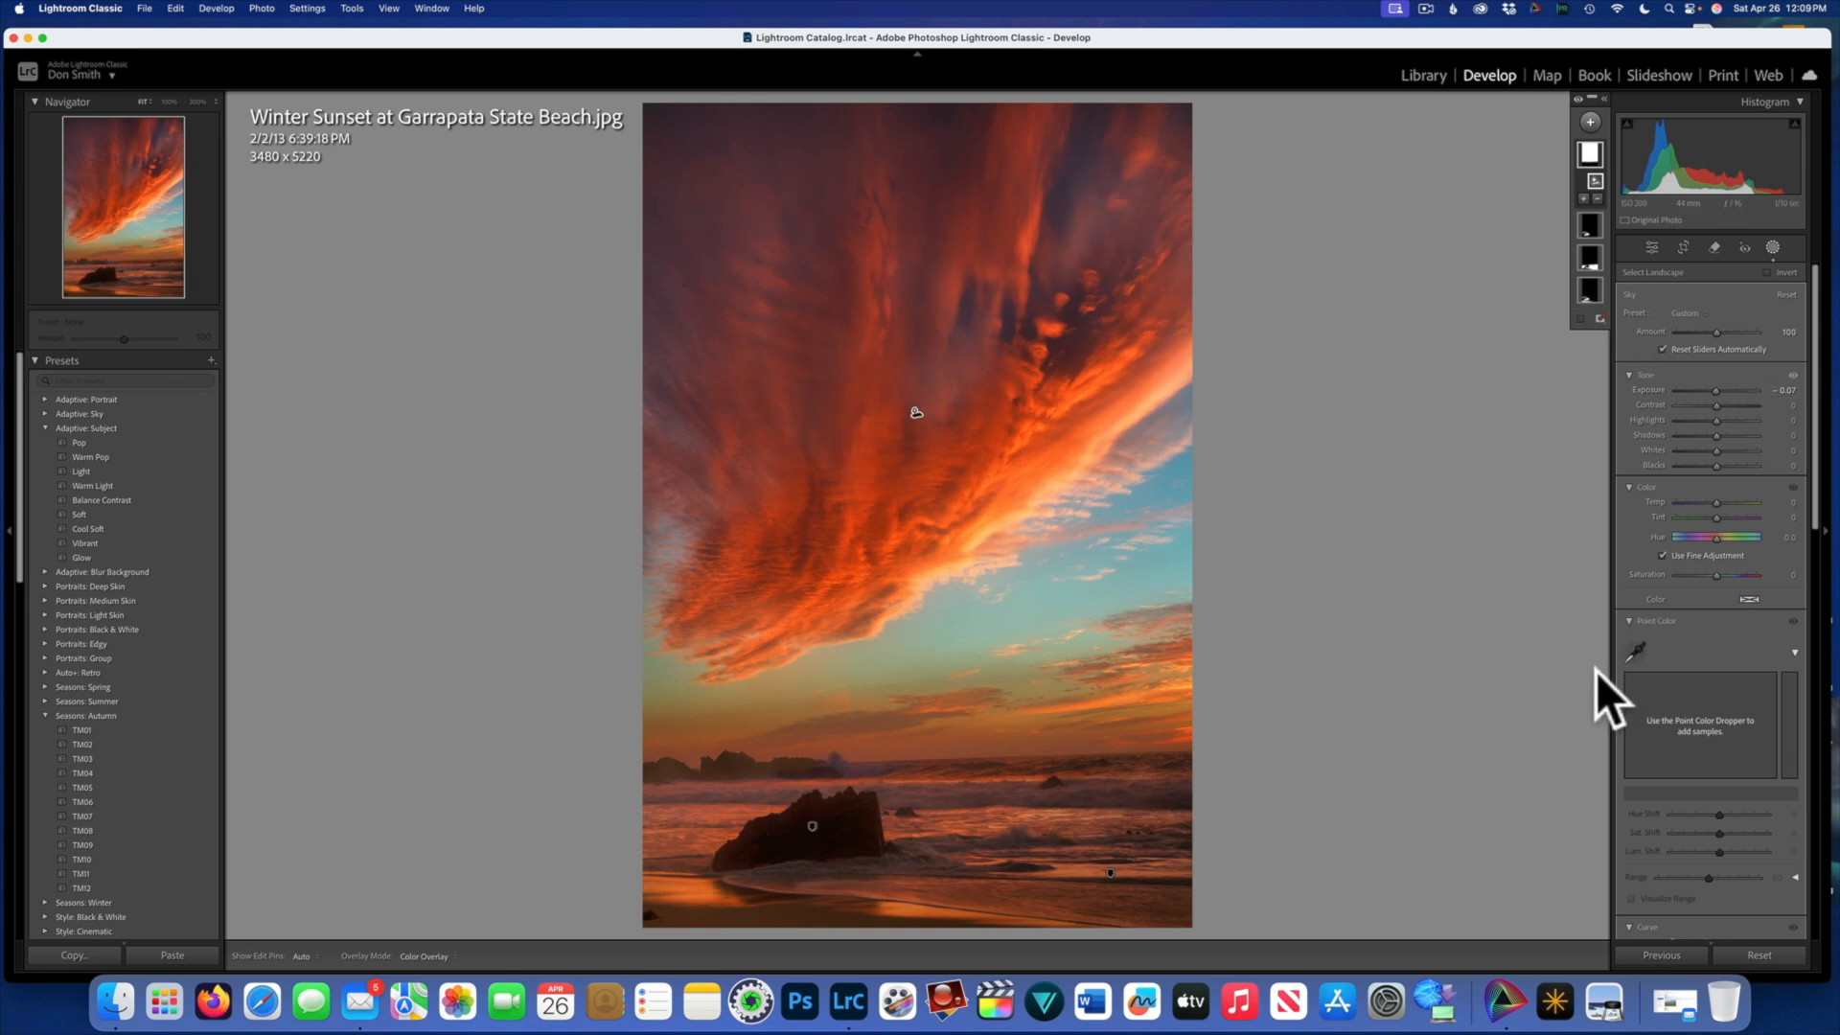
# Step: Subtract the blue sky's color range from the Sky mask and set the mask's Temp to -28
pyautogui.click(1596, 198)
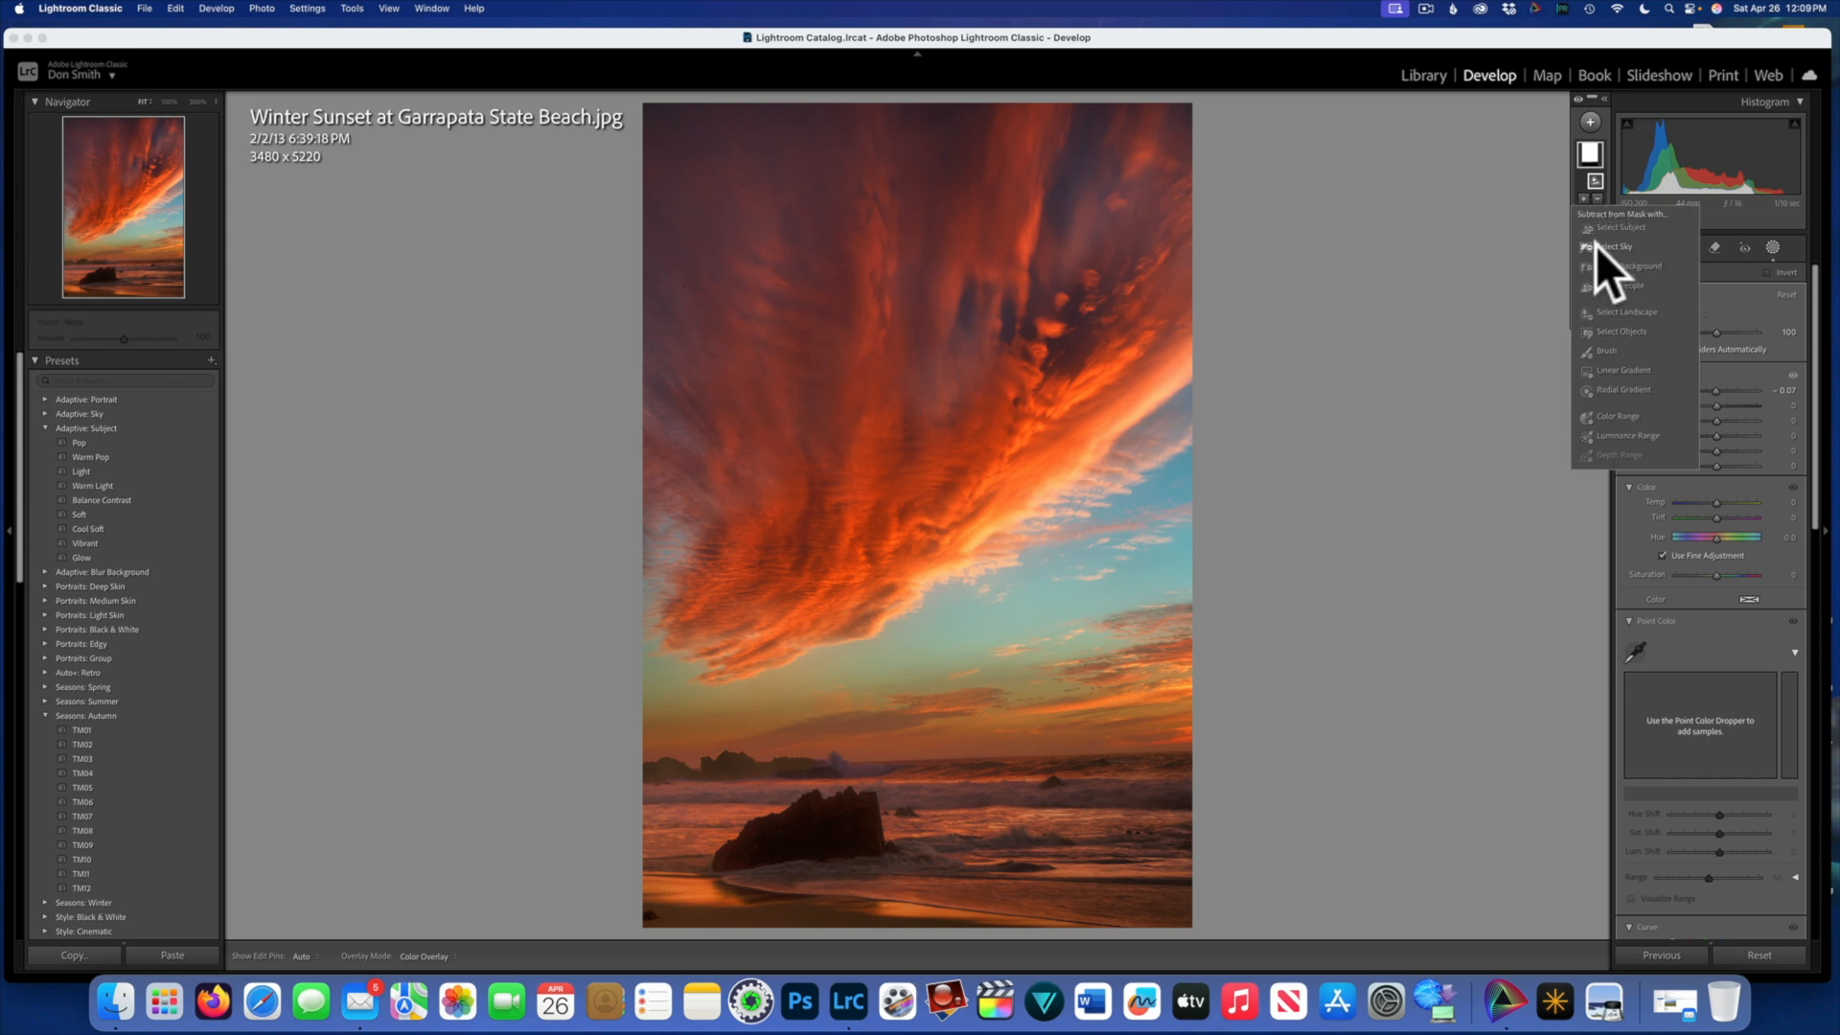
pyautogui.click(1612, 415)
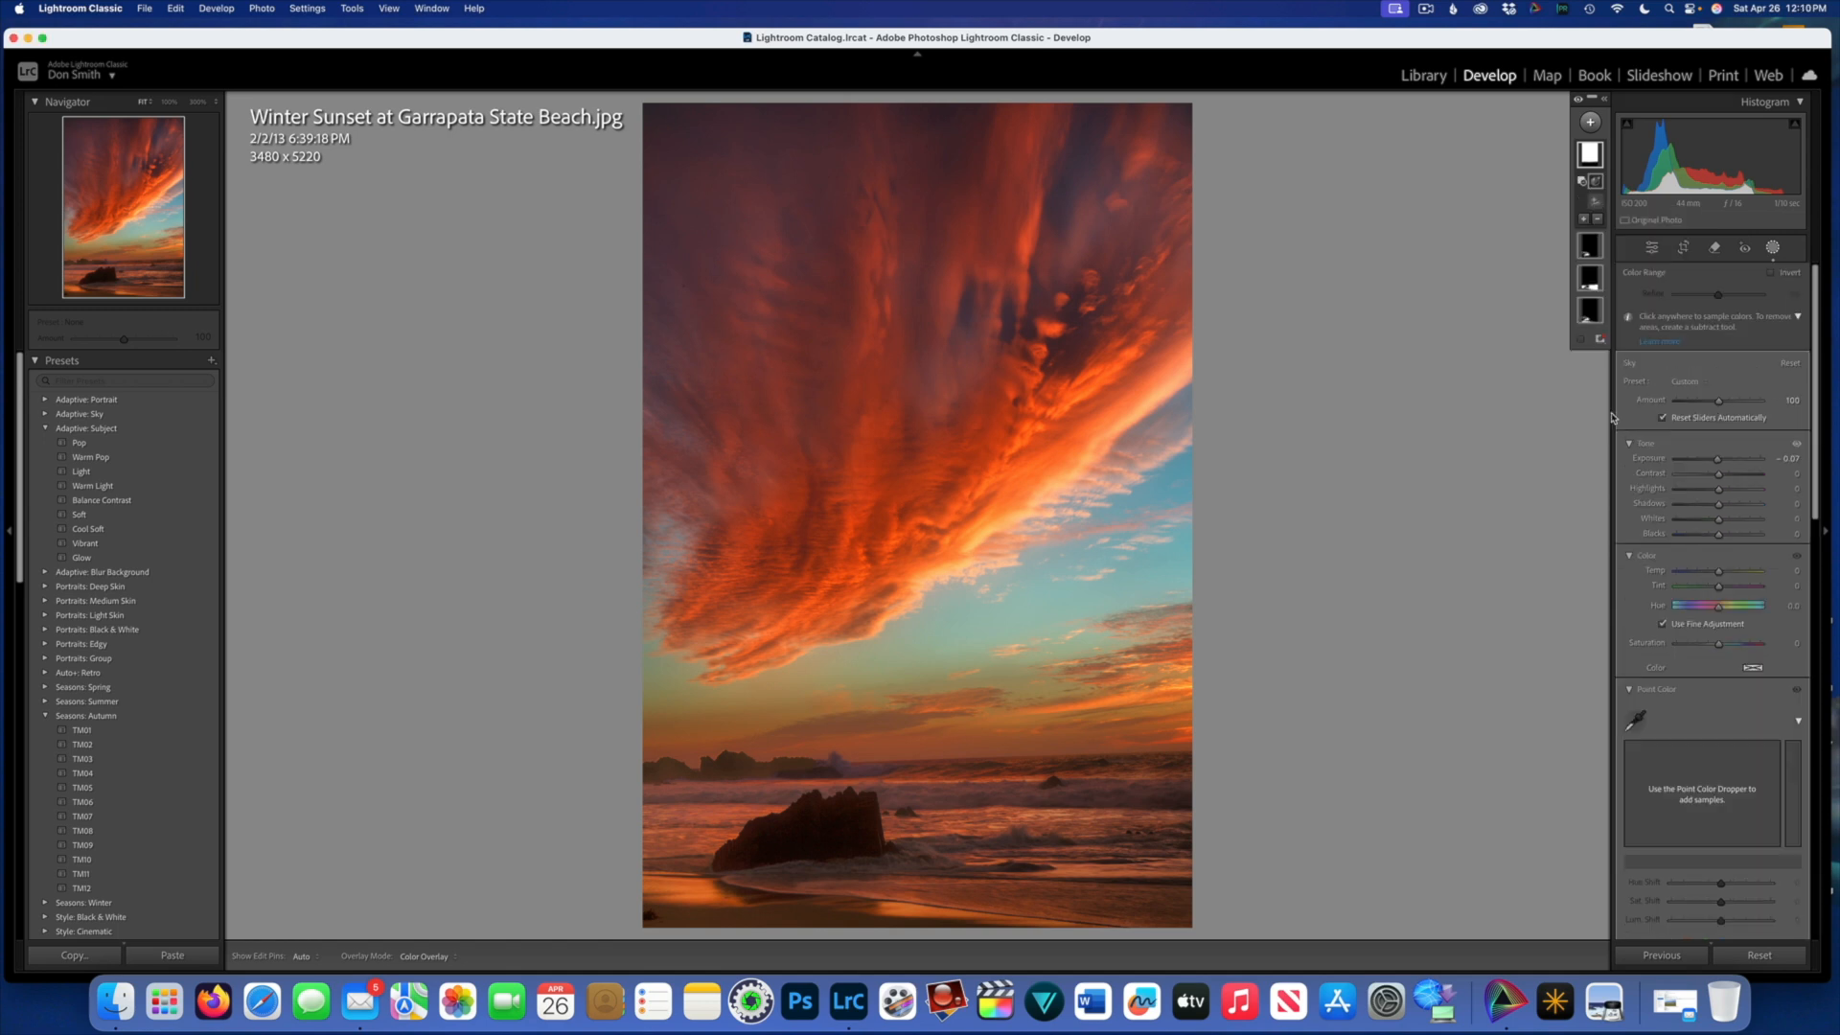
pyautogui.click(1165, 568)
pyautogui.moveTo(1716, 569); pyautogui.dragTo(1705, 566)
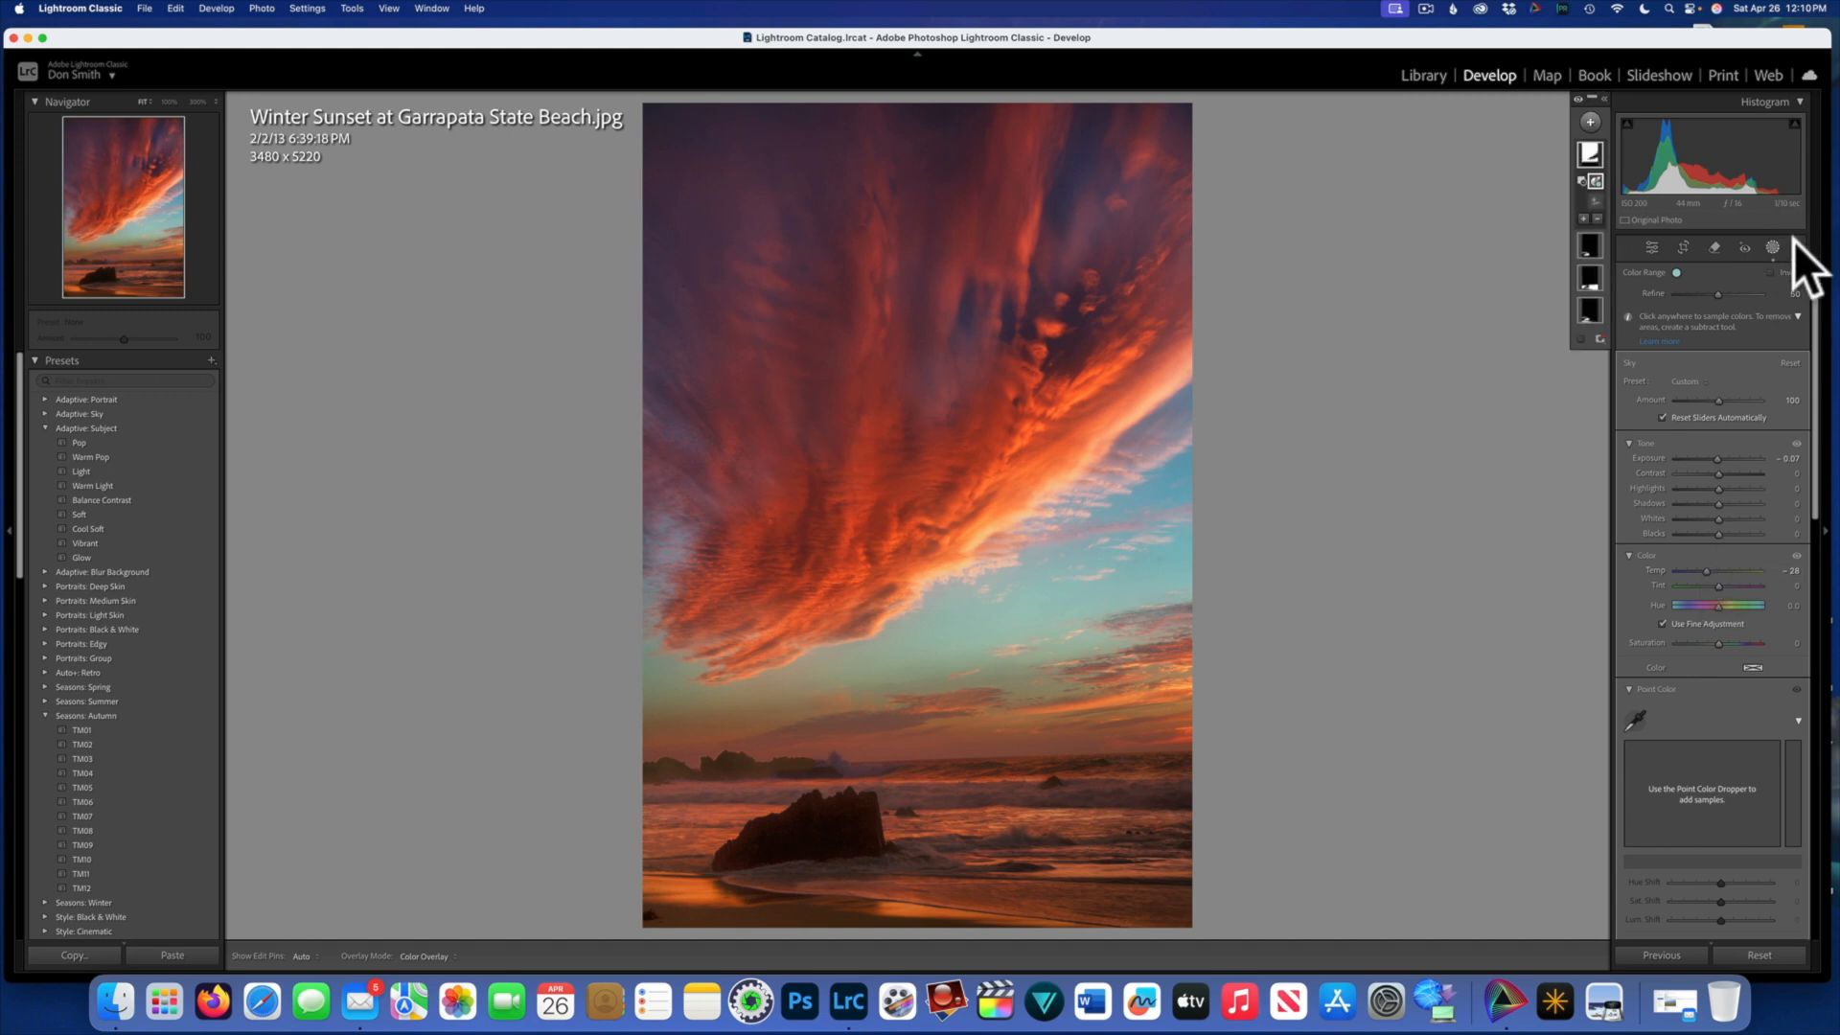
# Step: Set the Sky mask's Shadows to 69 and its Temp to -11
pyautogui.moveTo(1579, 156)
pyautogui.moveTo(1719, 502); pyautogui.dragTo(1750, 504)
pyautogui.moveTo(1705, 571); pyautogui.dragTo(1705, 575)
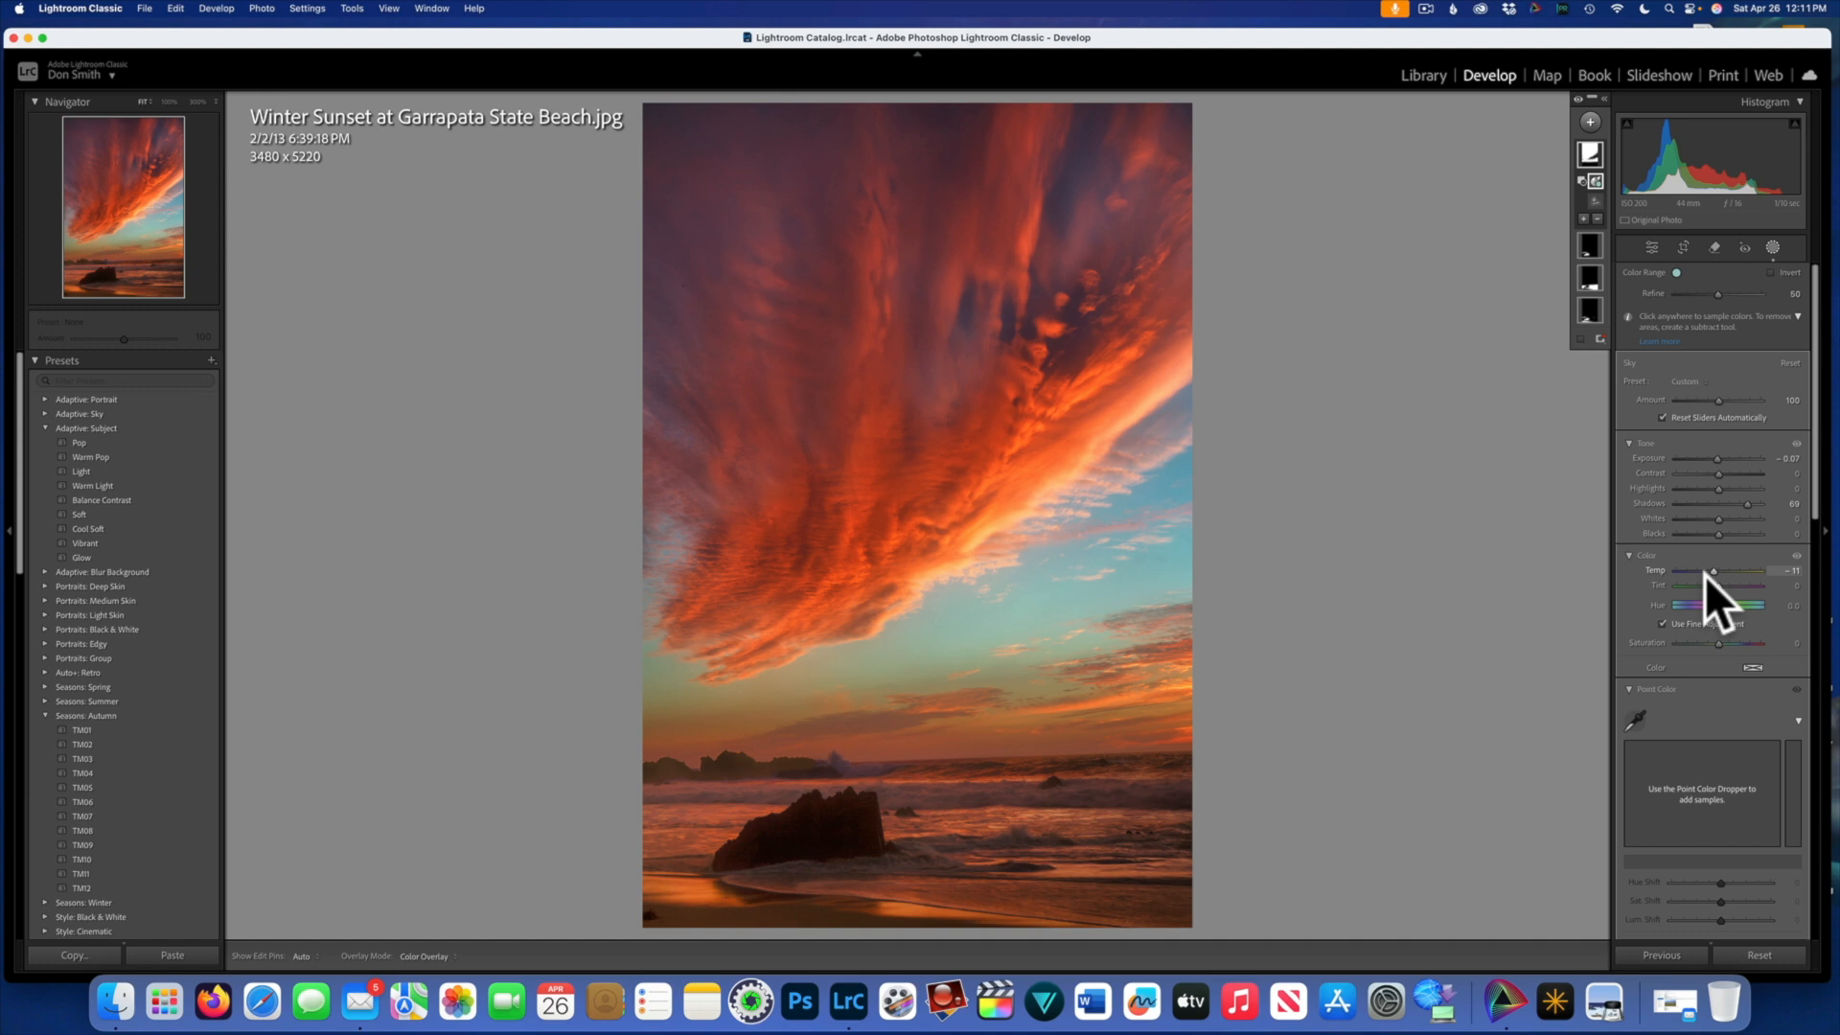
# Step: Compare the edited photo with its original by switching repeatedly between the before and after views
pyautogui.press('\\')
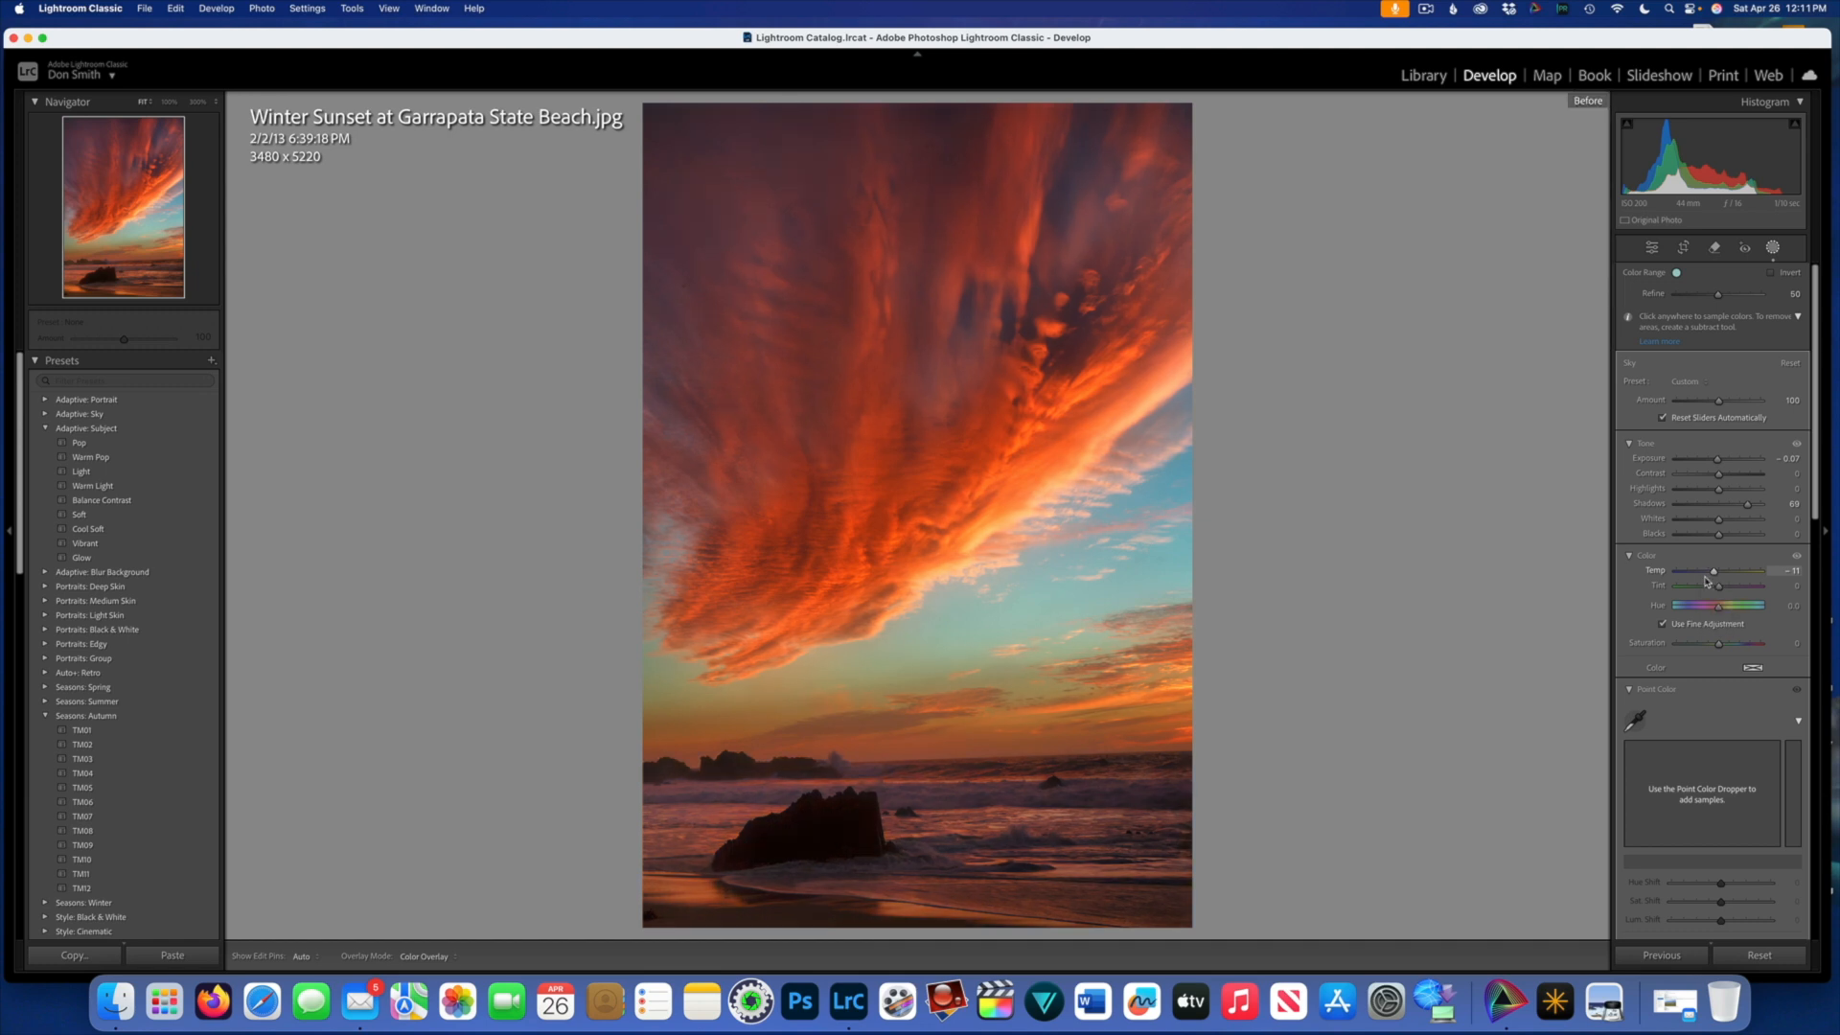
pyautogui.press('\\')
pyautogui.press('\\')
pyautogui.press('\\')
pyautogui.press('\\')
pyautogui.press('\\')
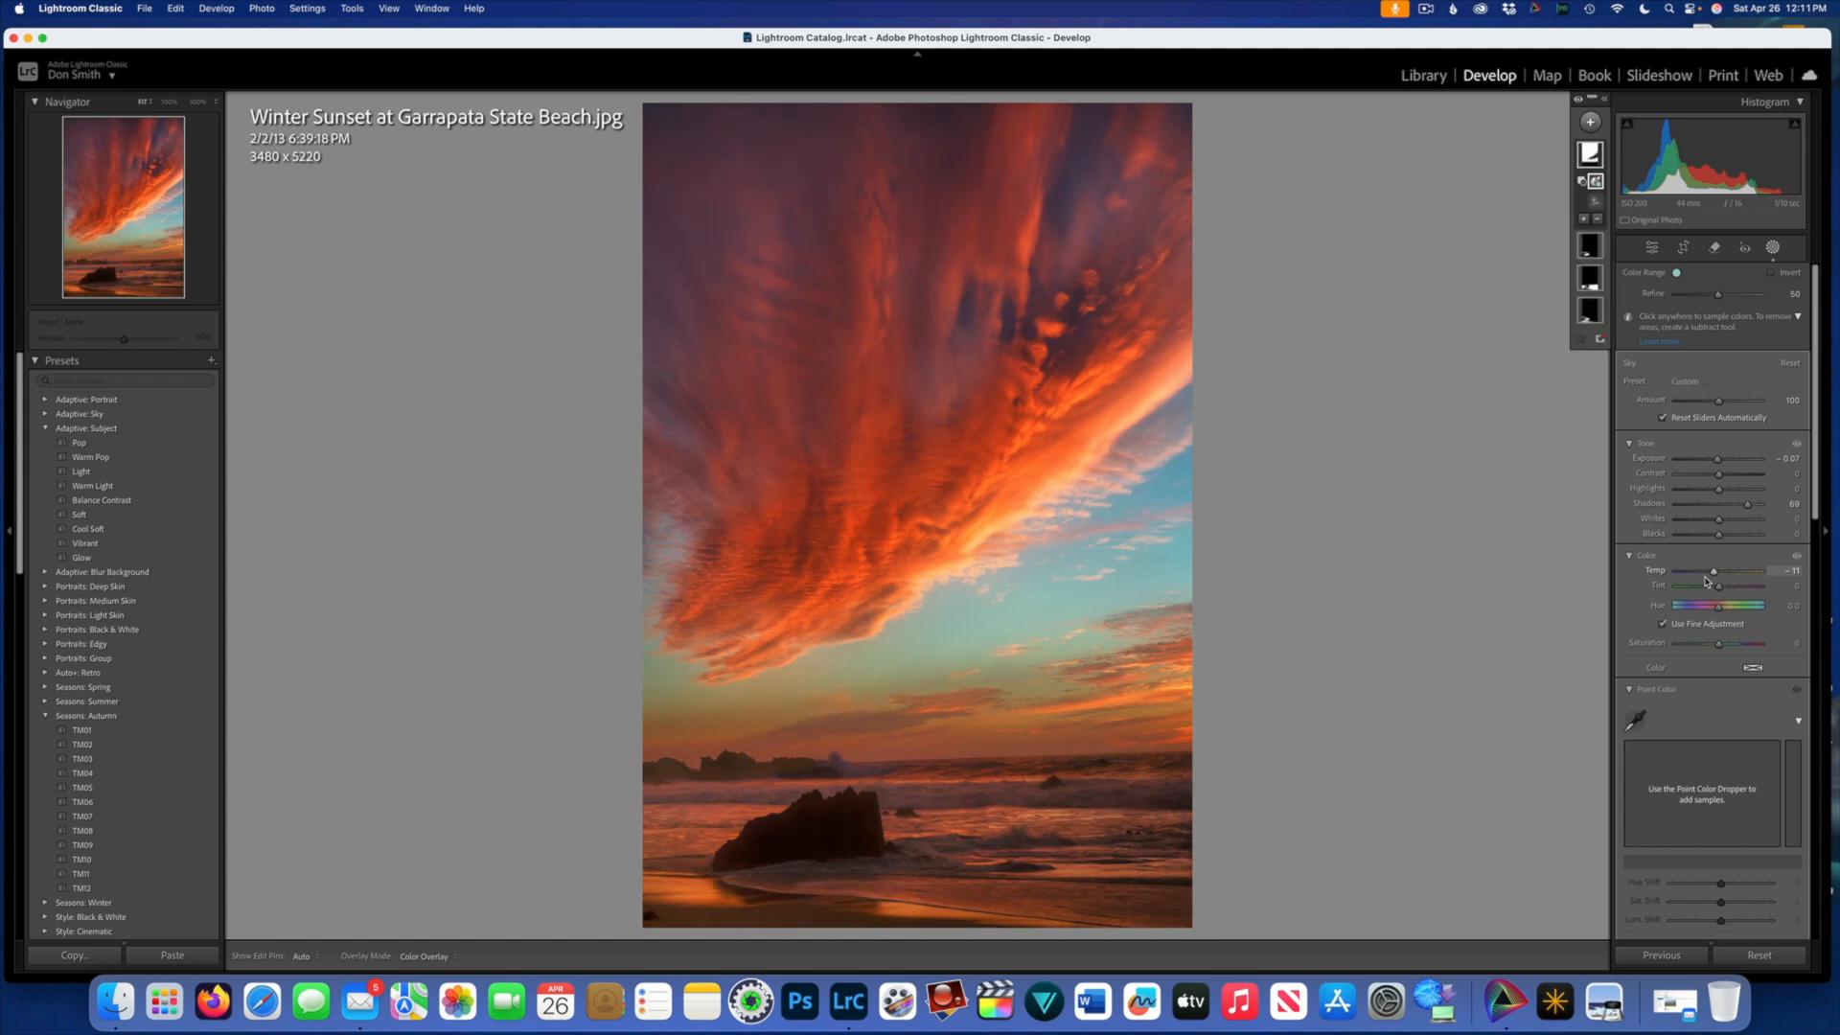
# Step: Return to the photo library and open Norris Geyser Basin, Yellowstone.tif for editing in the Develop module
pyautogui.press('\\')
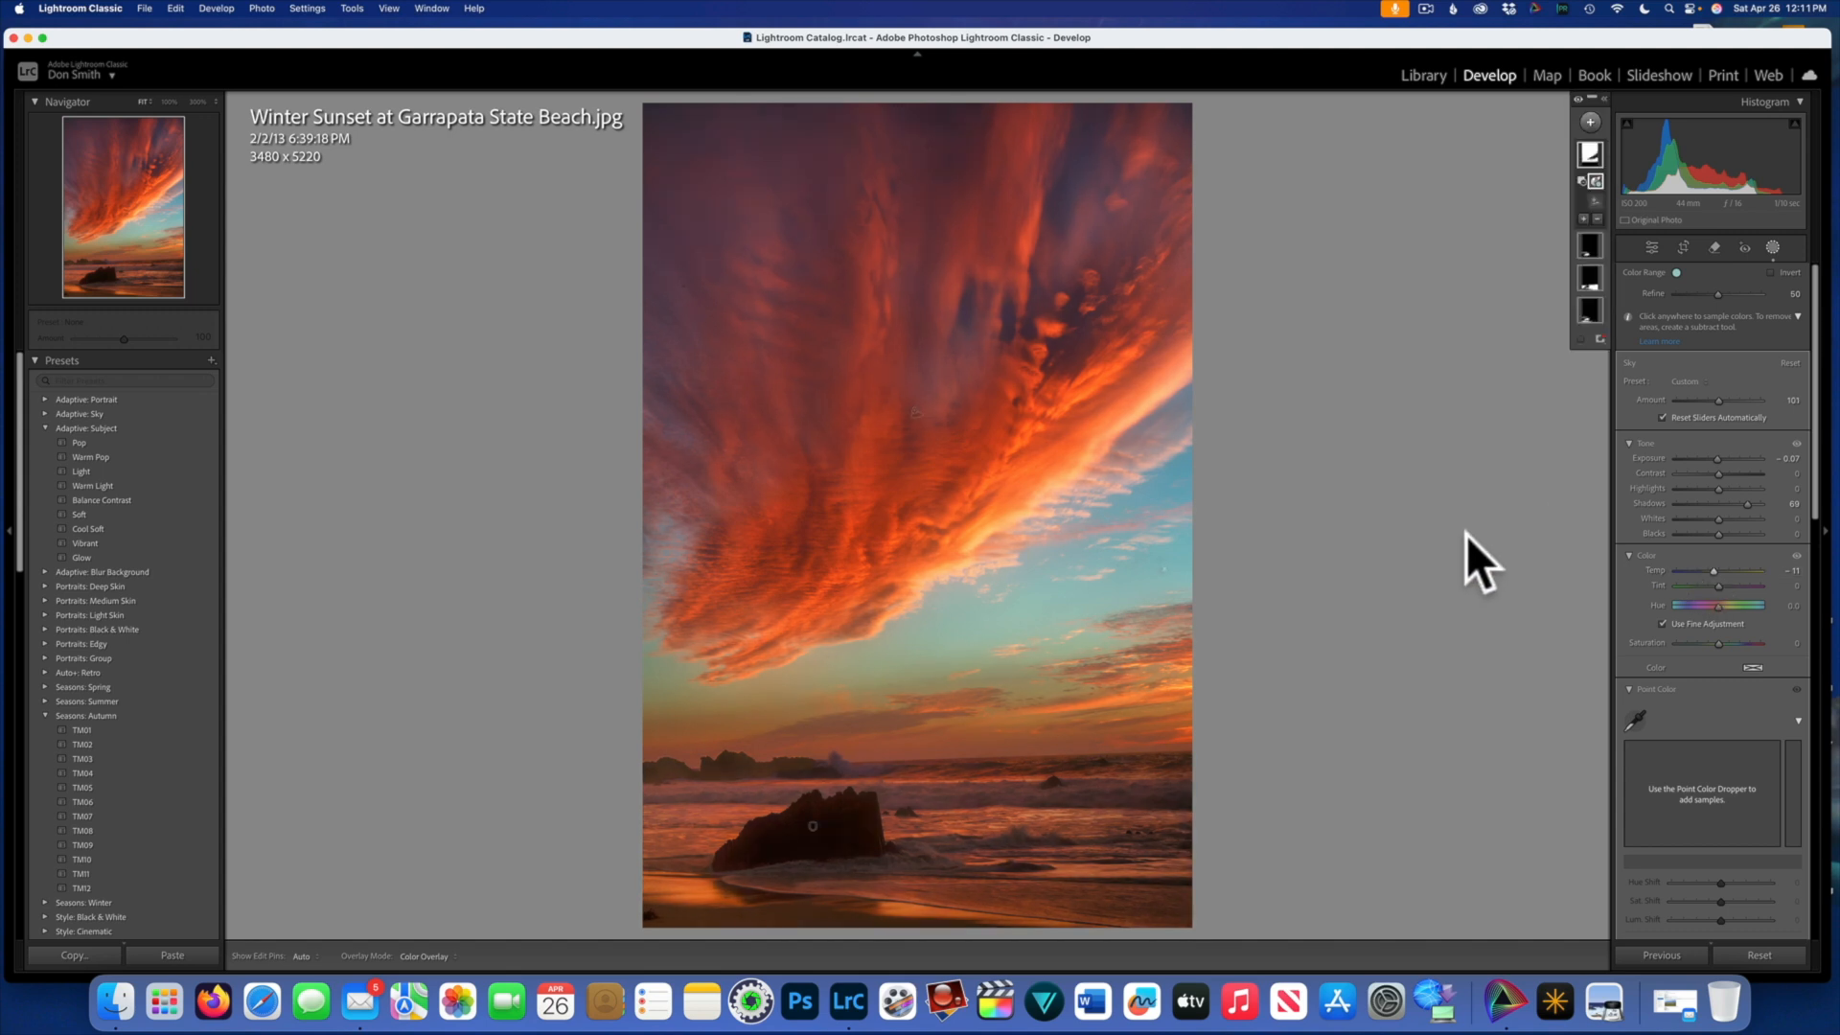
pyautogui.click(1428, 76)
pyautogui.doubleClick(762, 343)
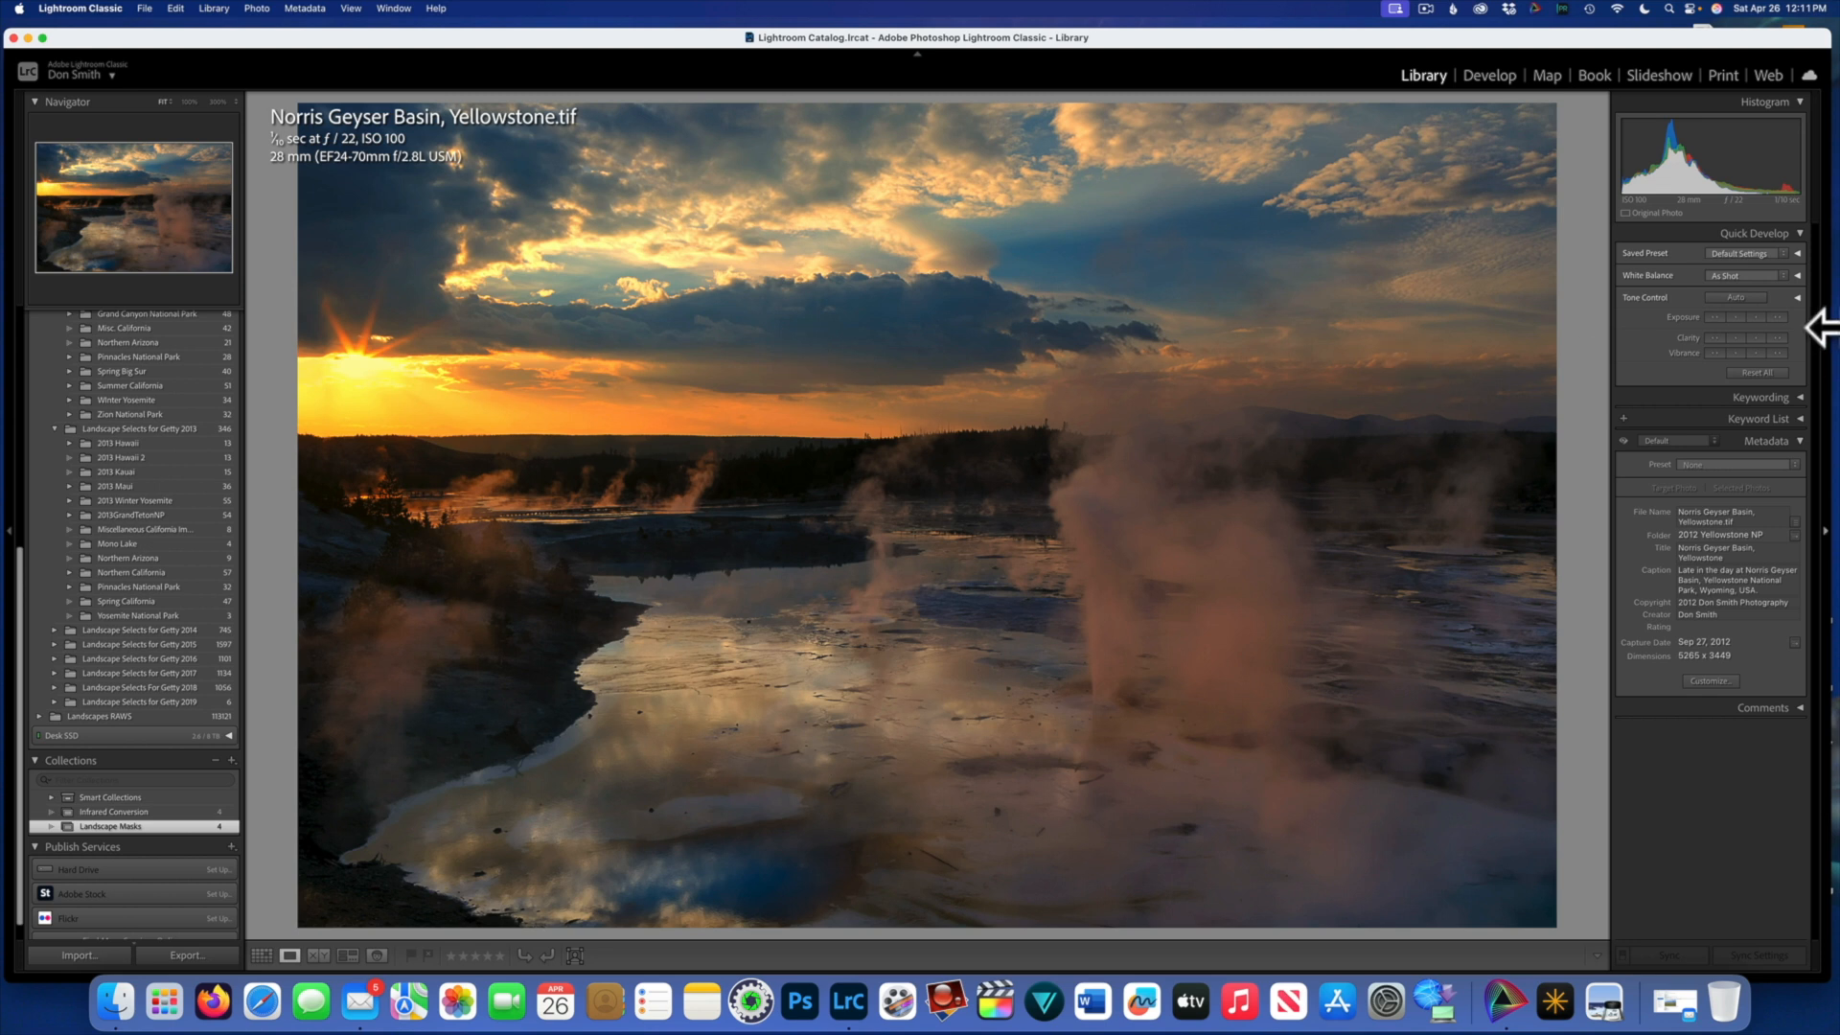
pyautogui.click(1483, 76)
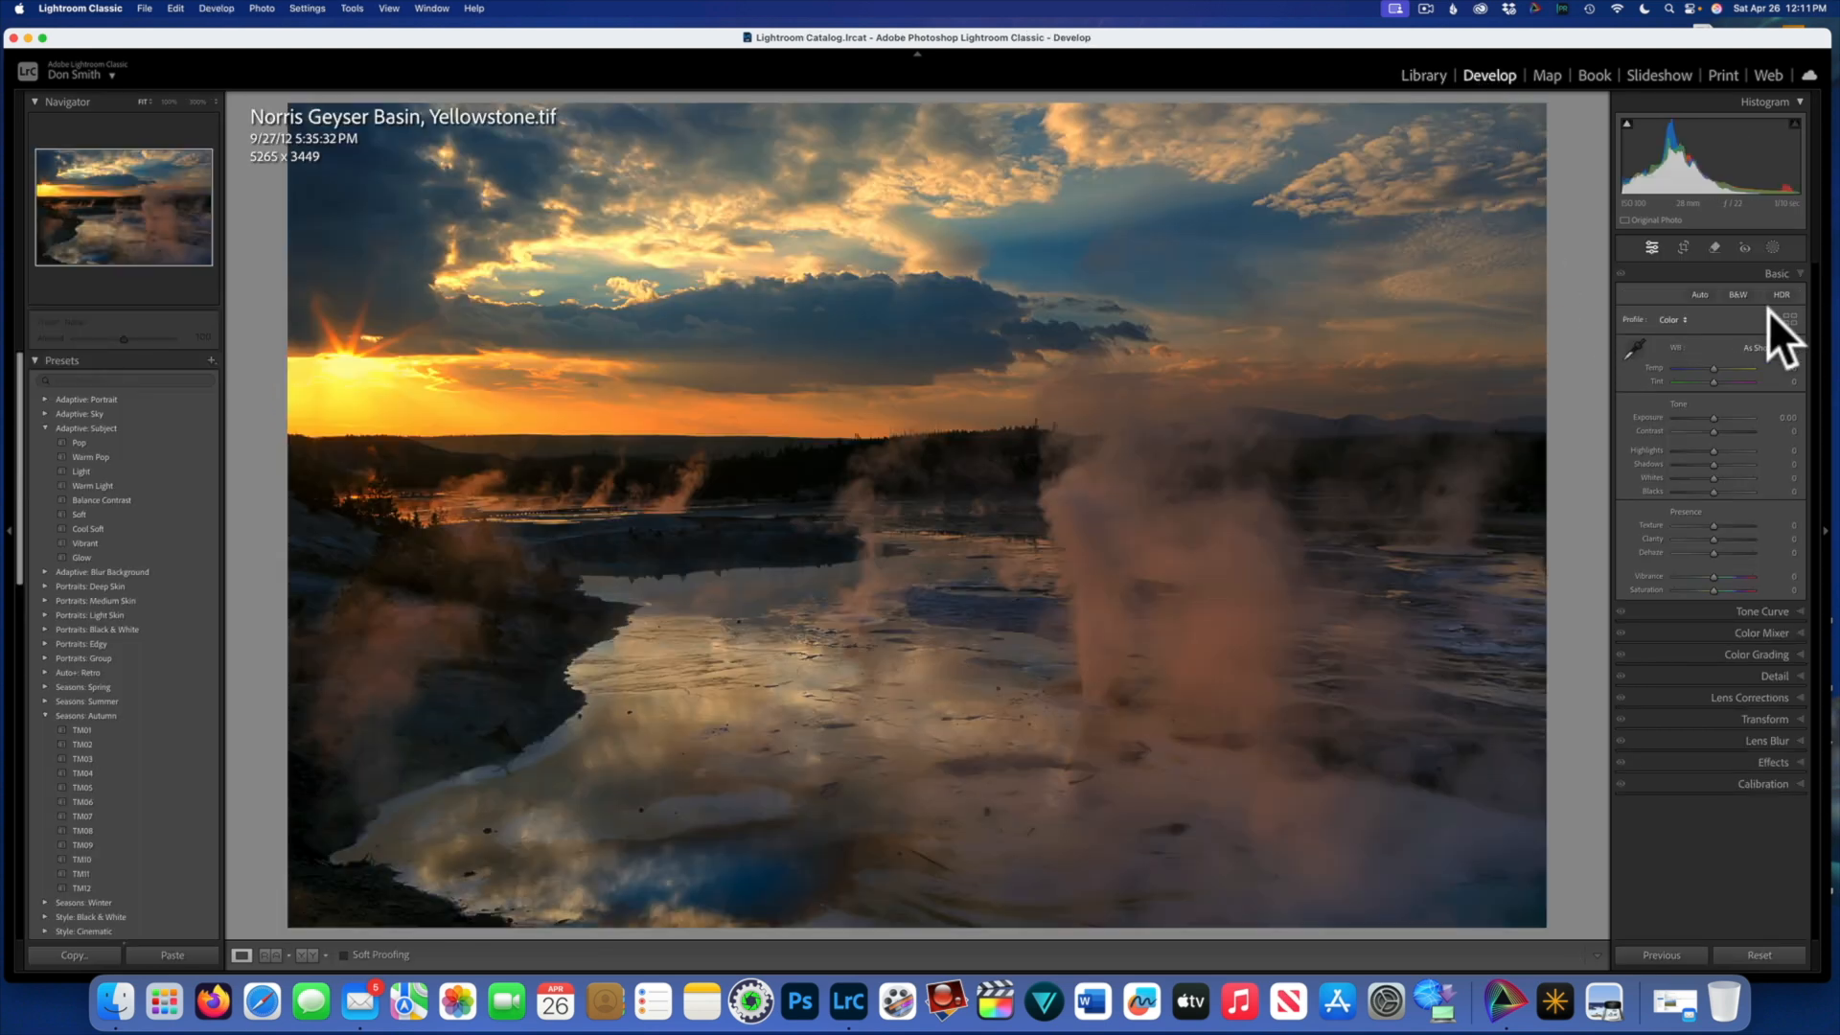
# Step: Create two separate Landscape masks for the geyser basin photo, one for Sky and one for Natural Ground
pyautogui.click(1774, 248)
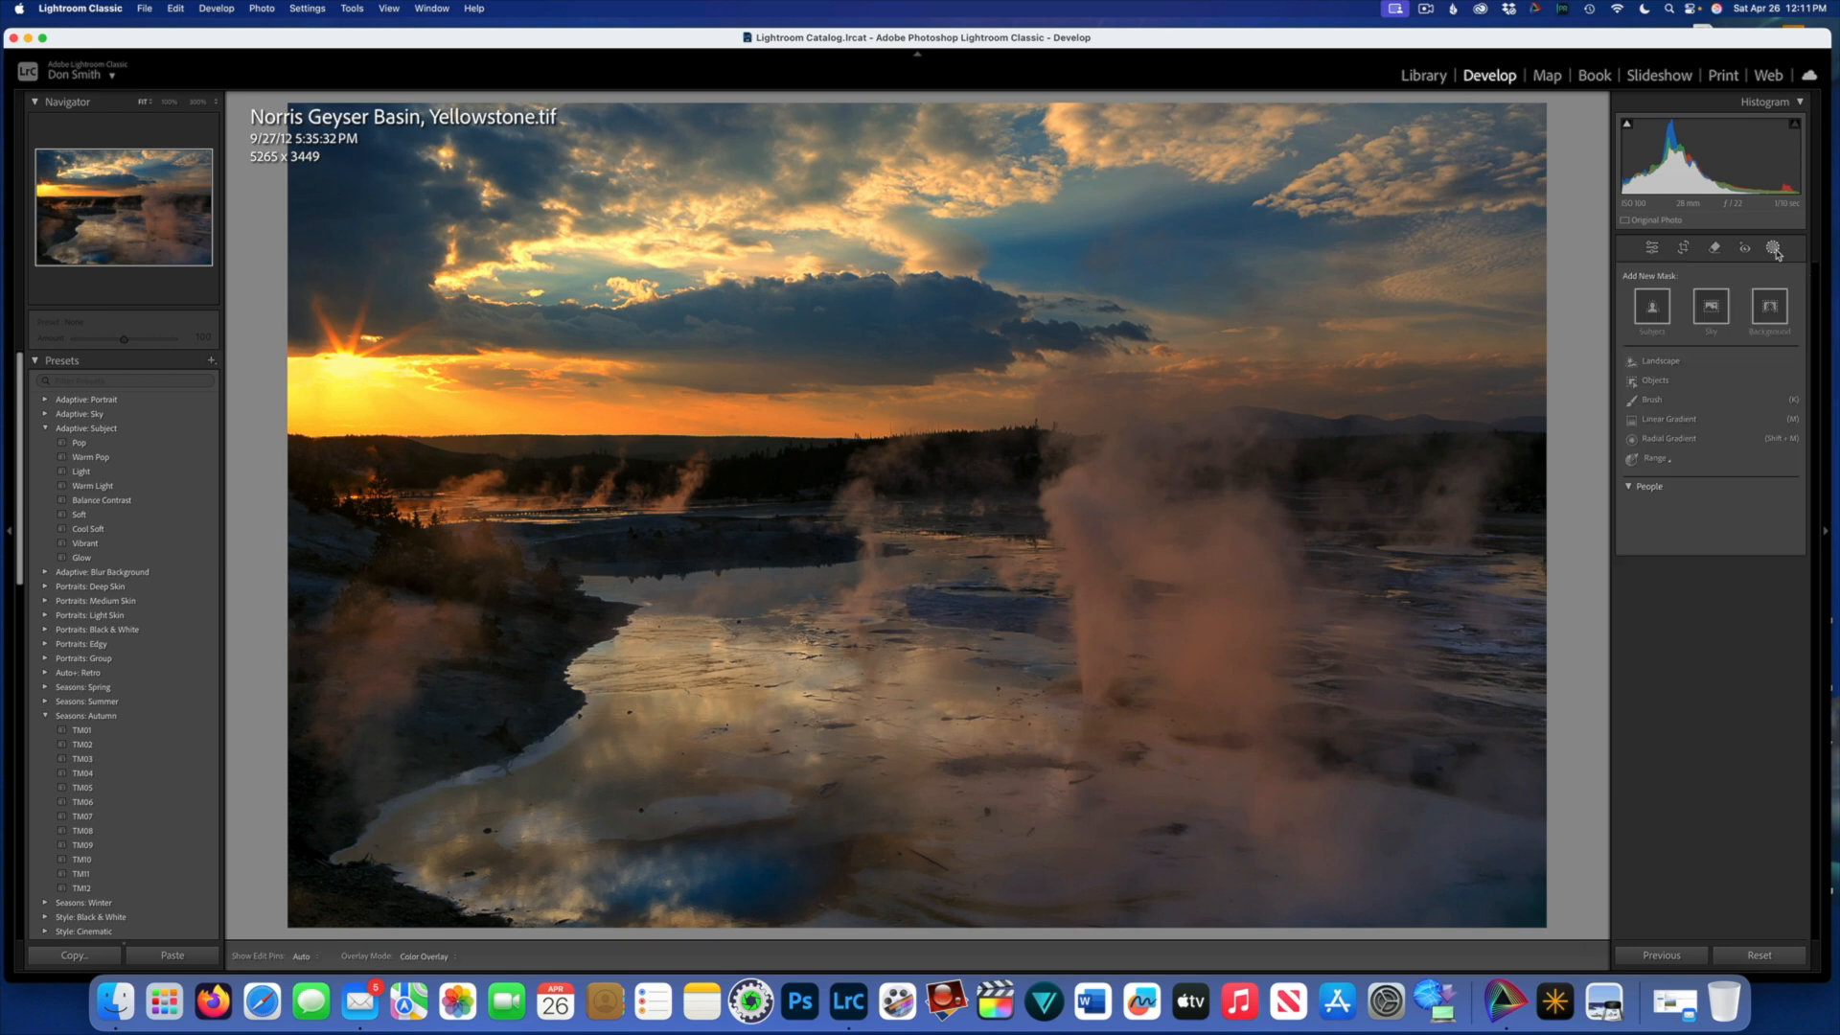
pyautogui.click(1669, 361)
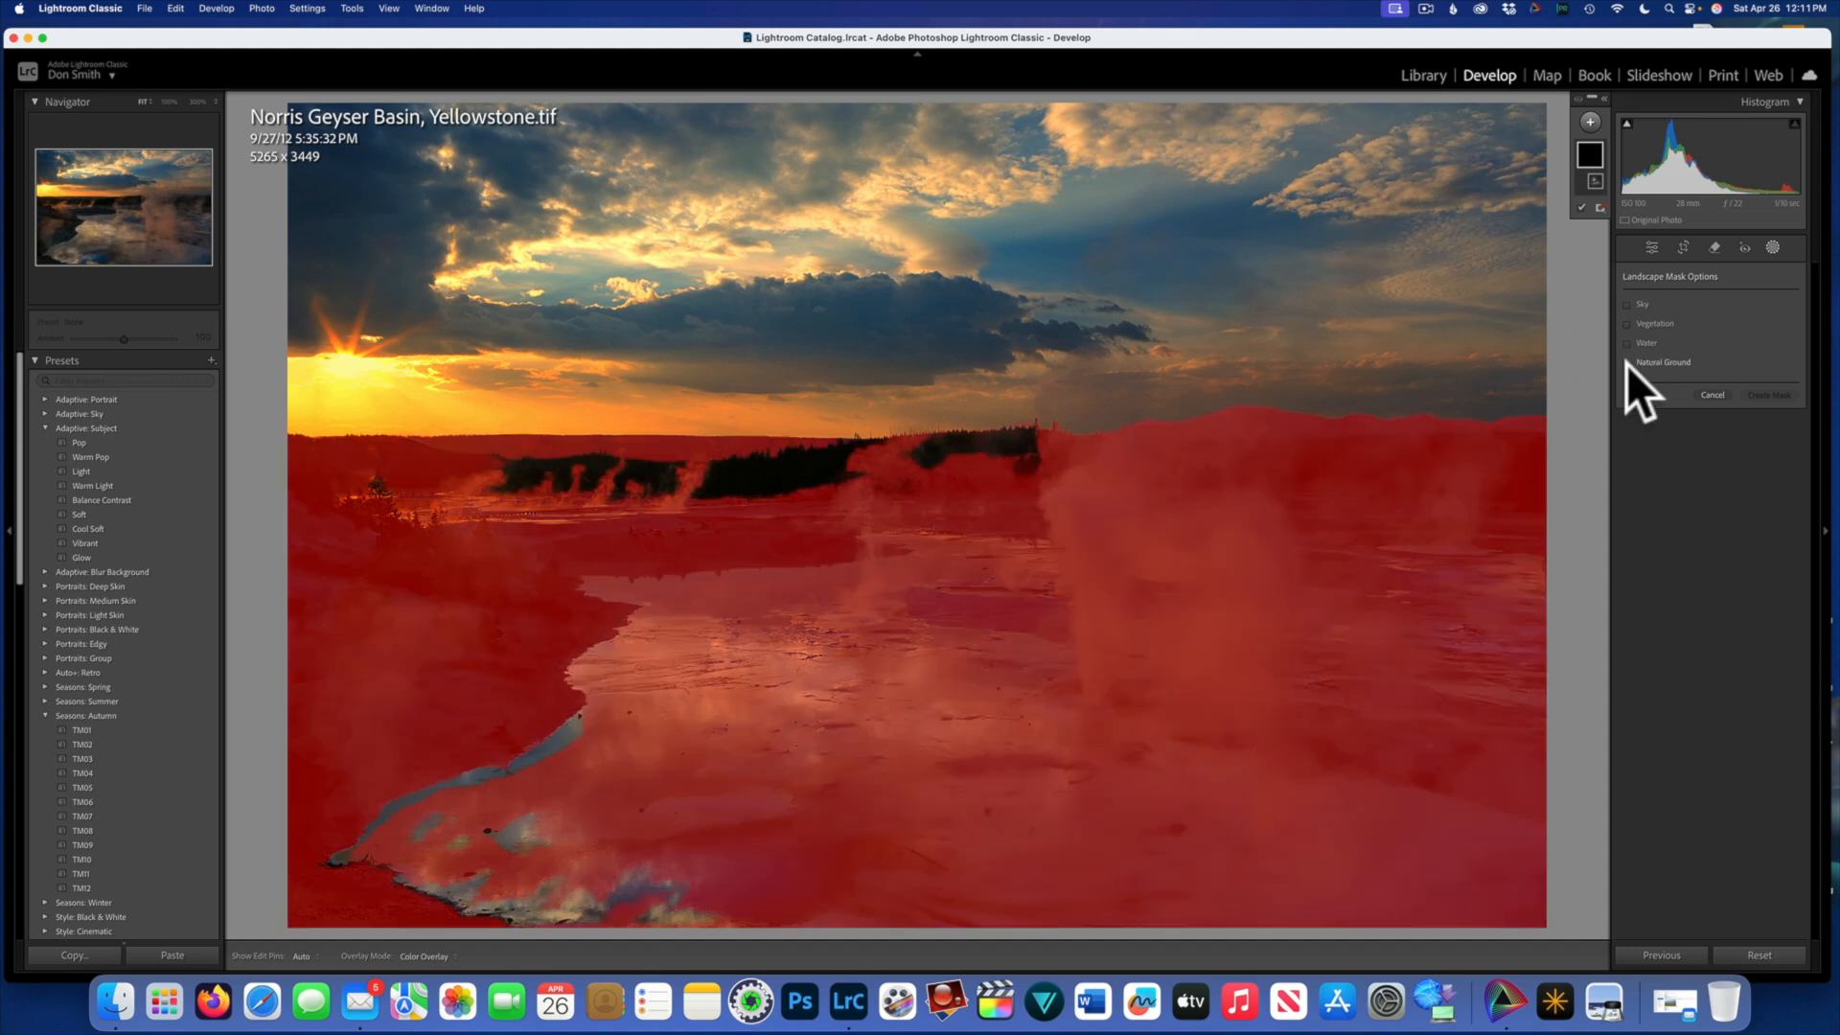
pyautogui.click(1625, 363)
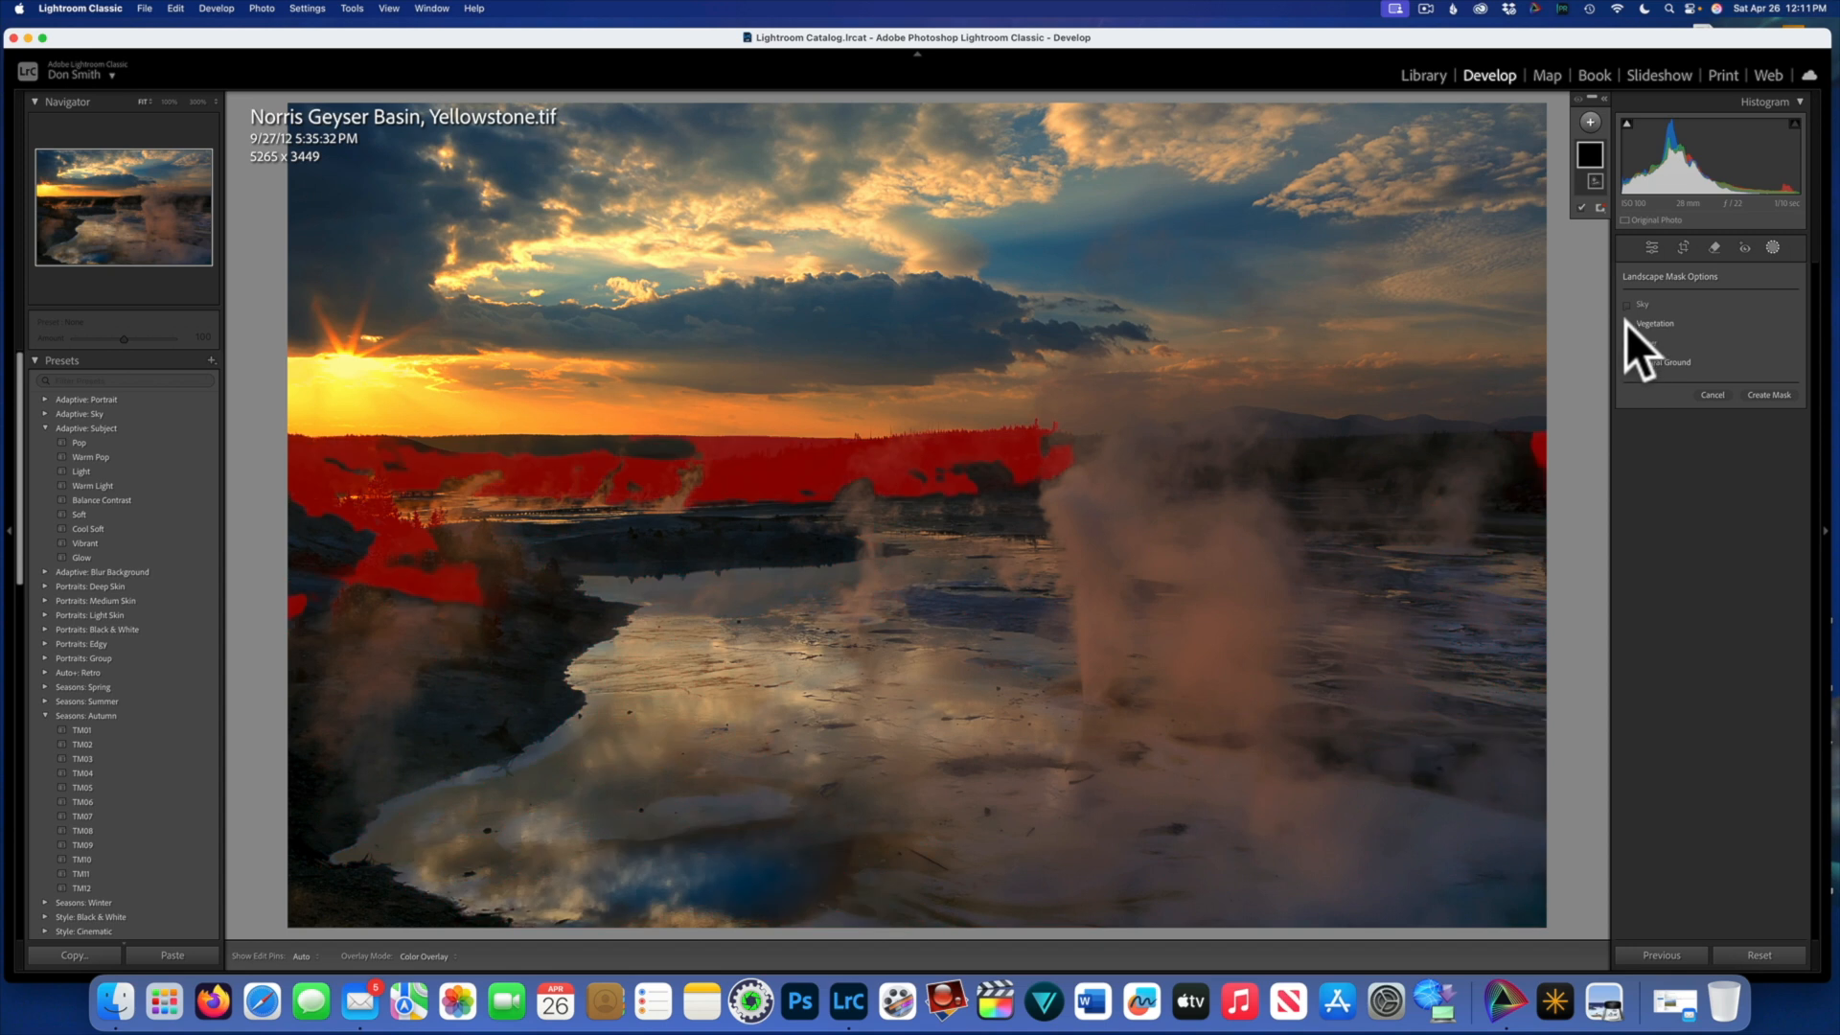
pyautogui.click(1628, 304)
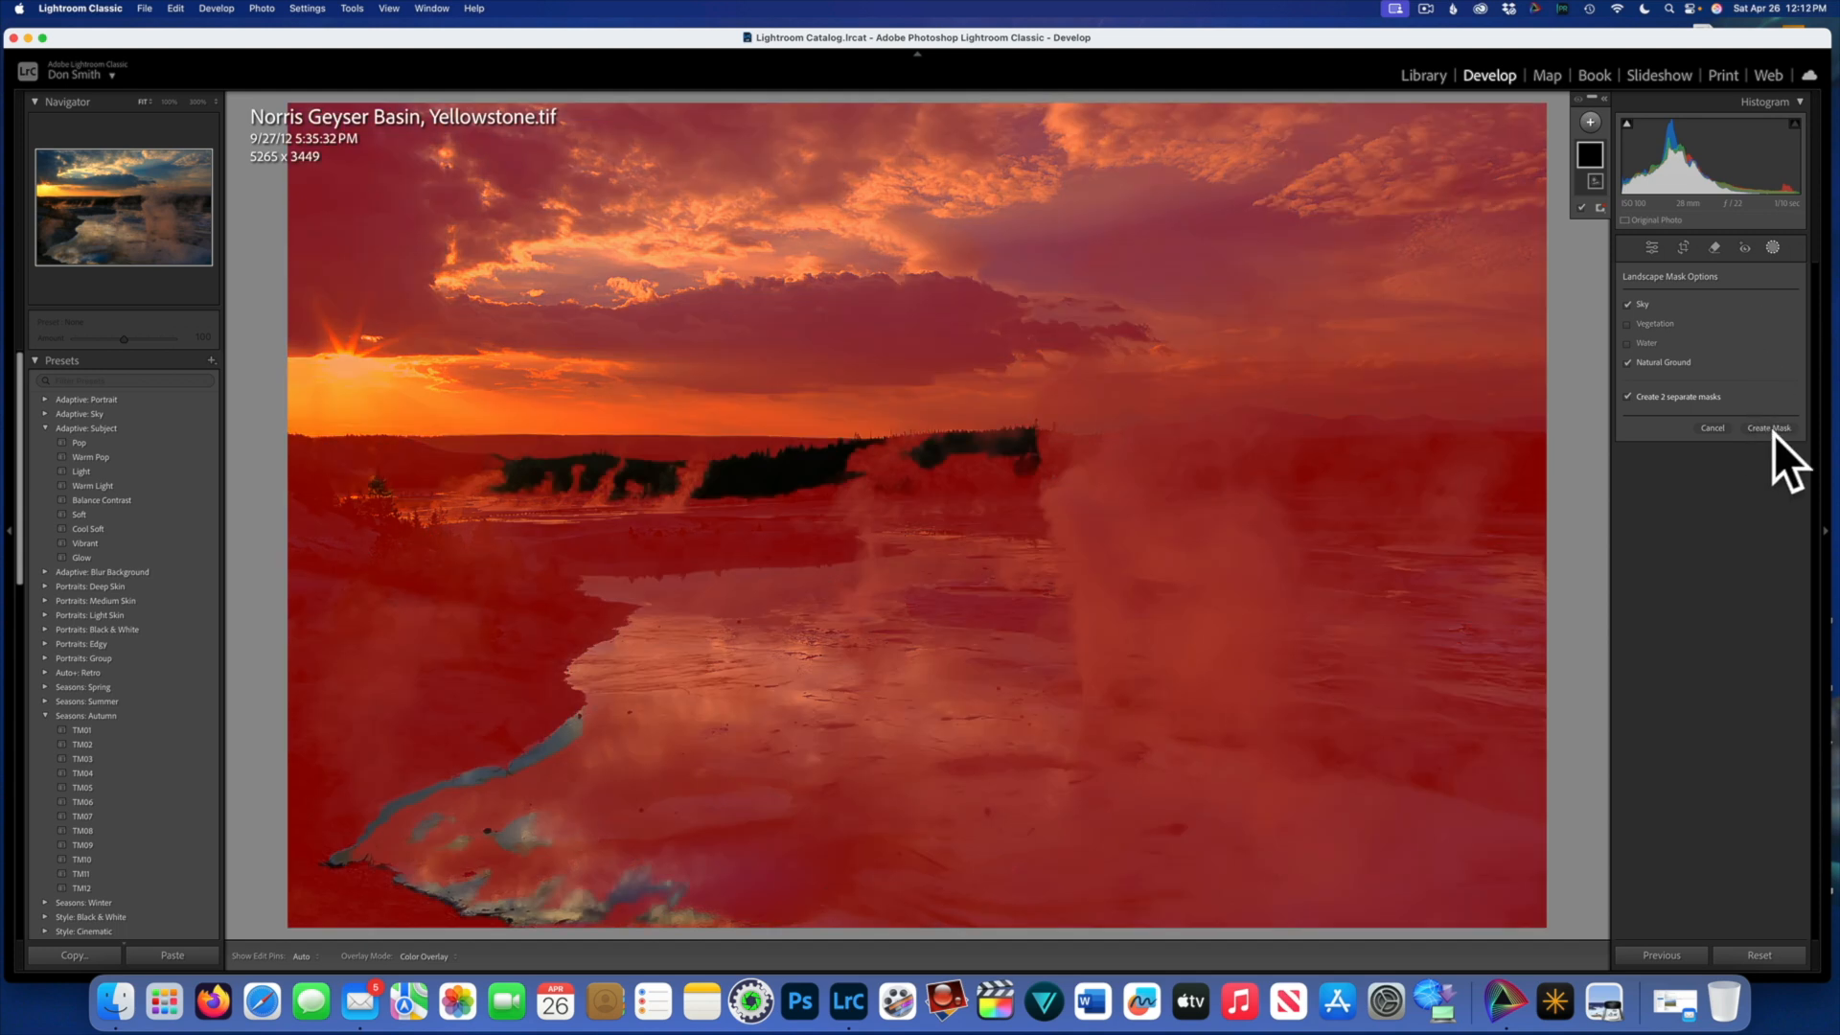
pyautogui.hotkey('ctrl', 'Up')
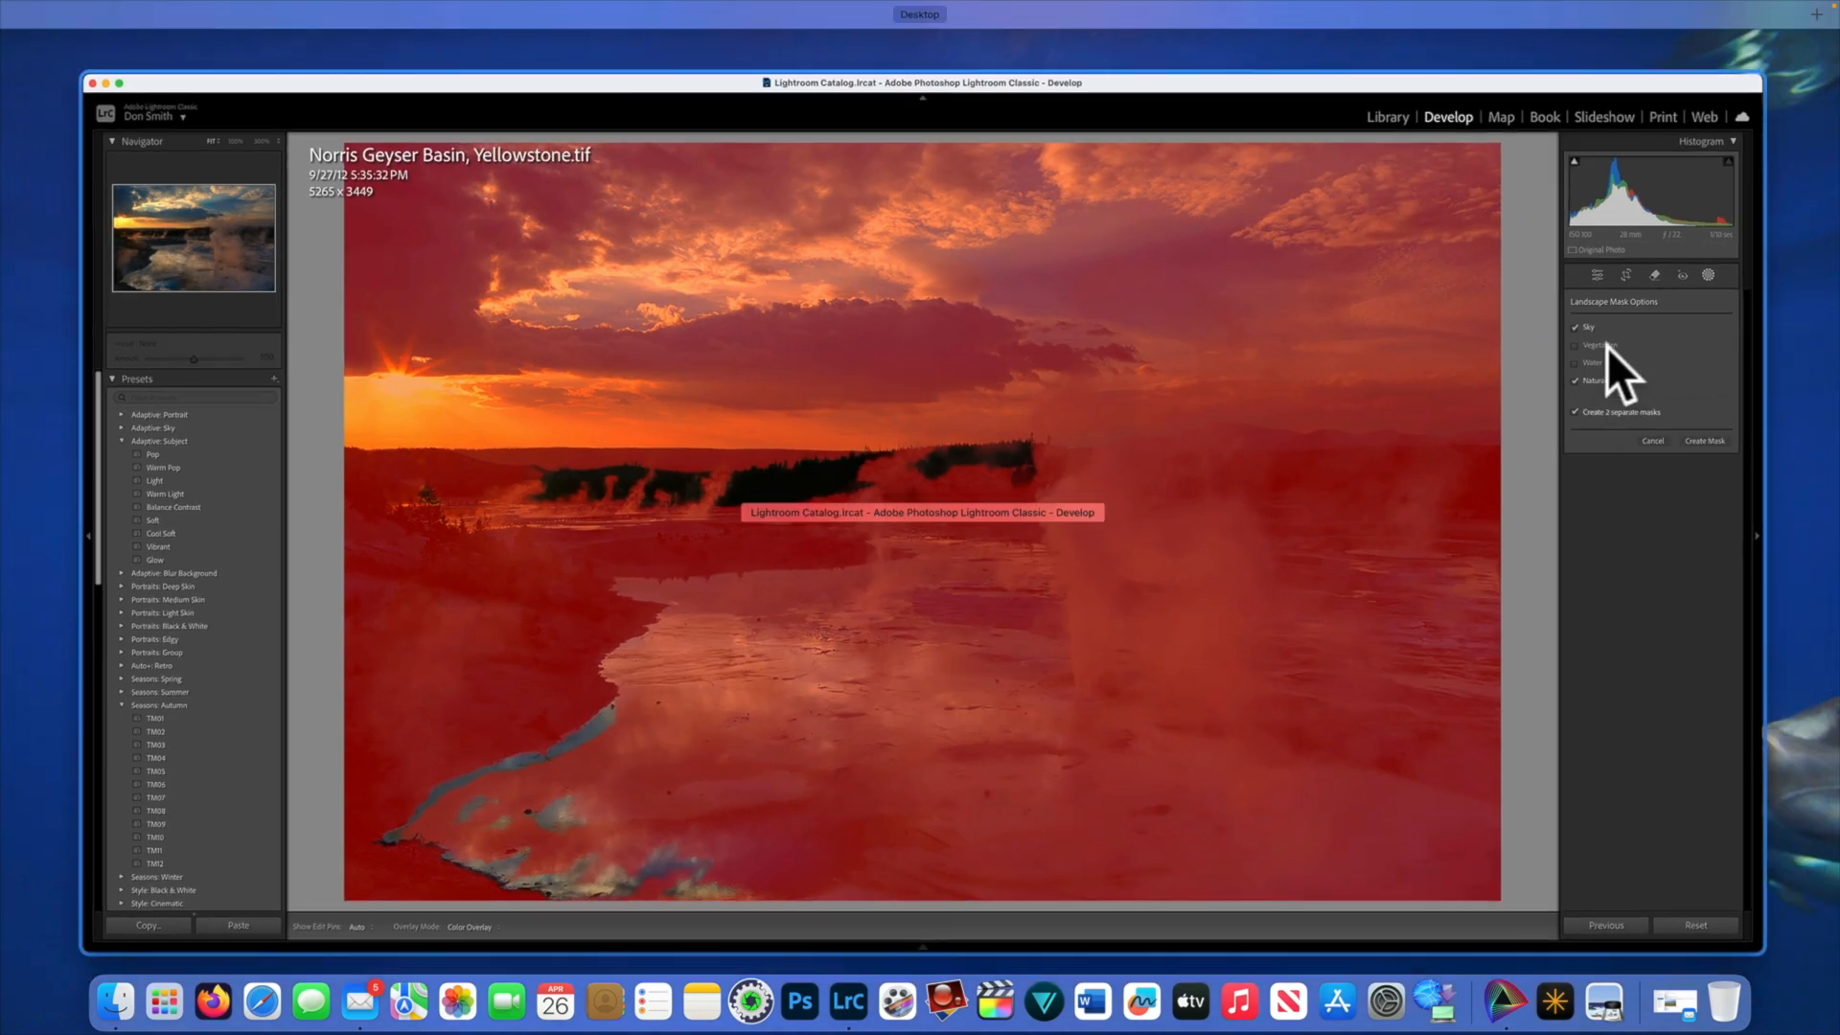
pyautogui.click(1692, 652)
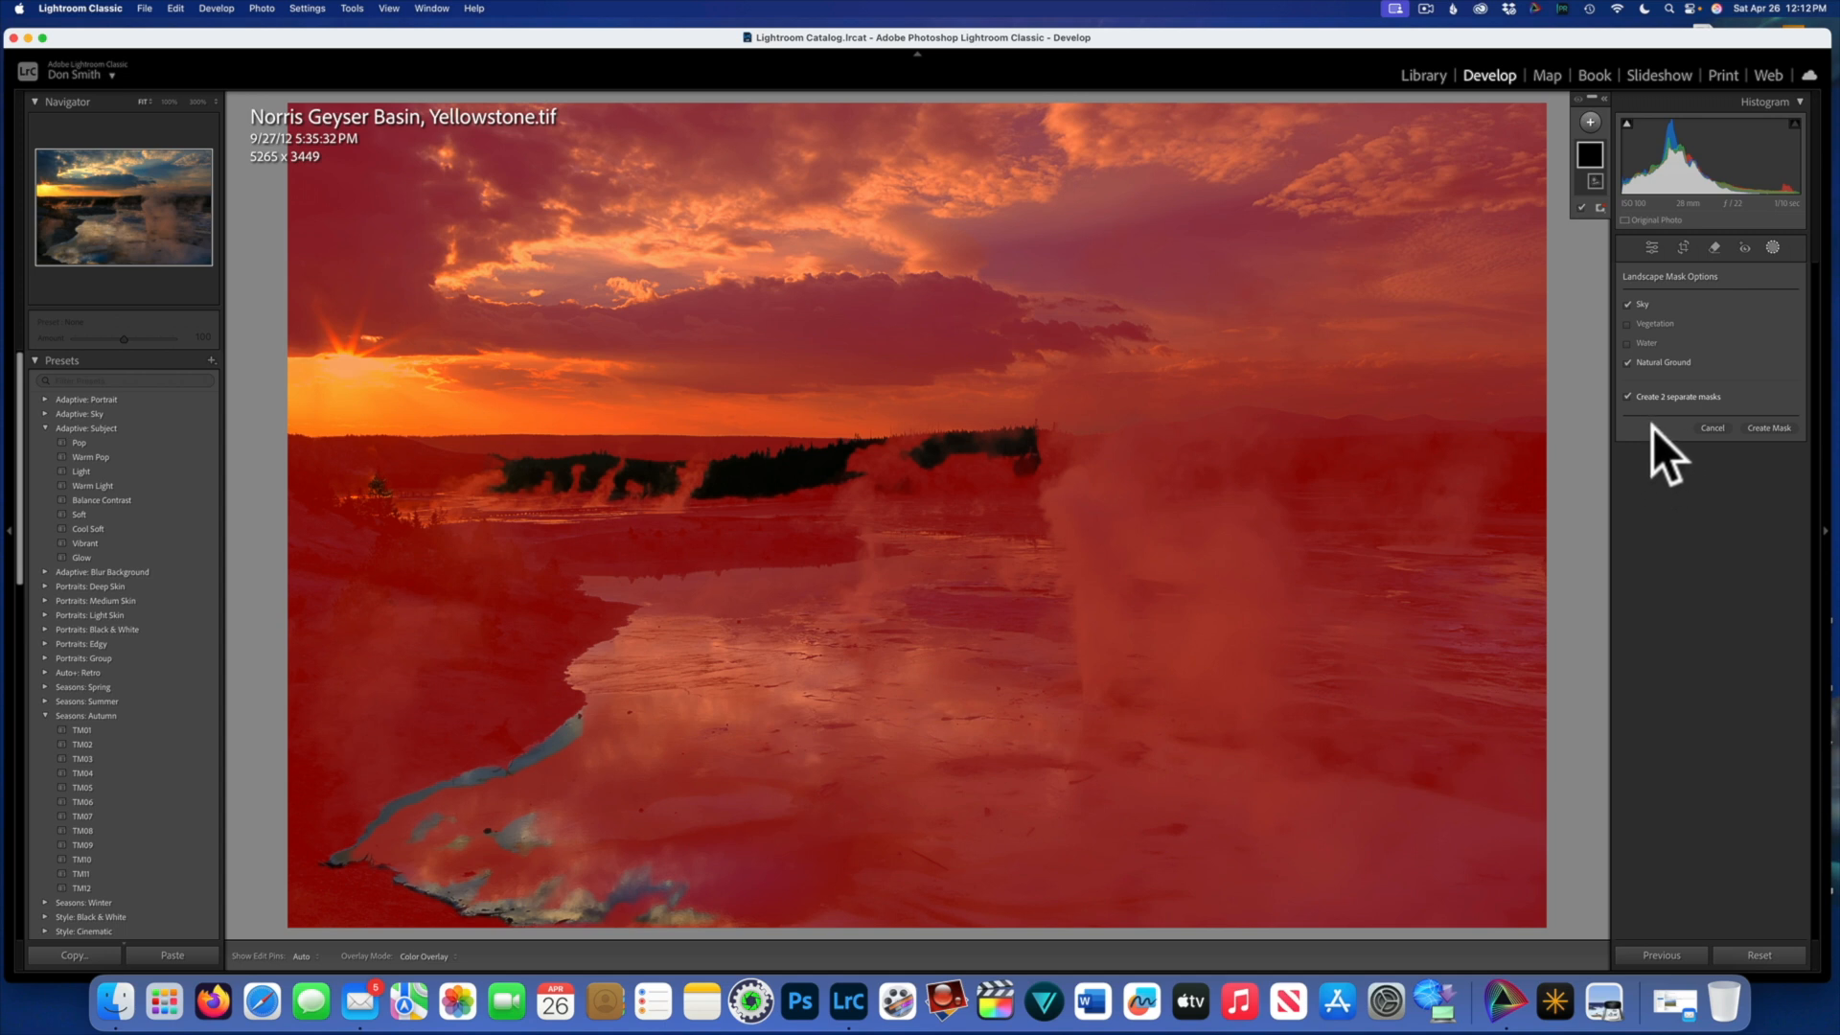
pyautogui.click(1771, 428)
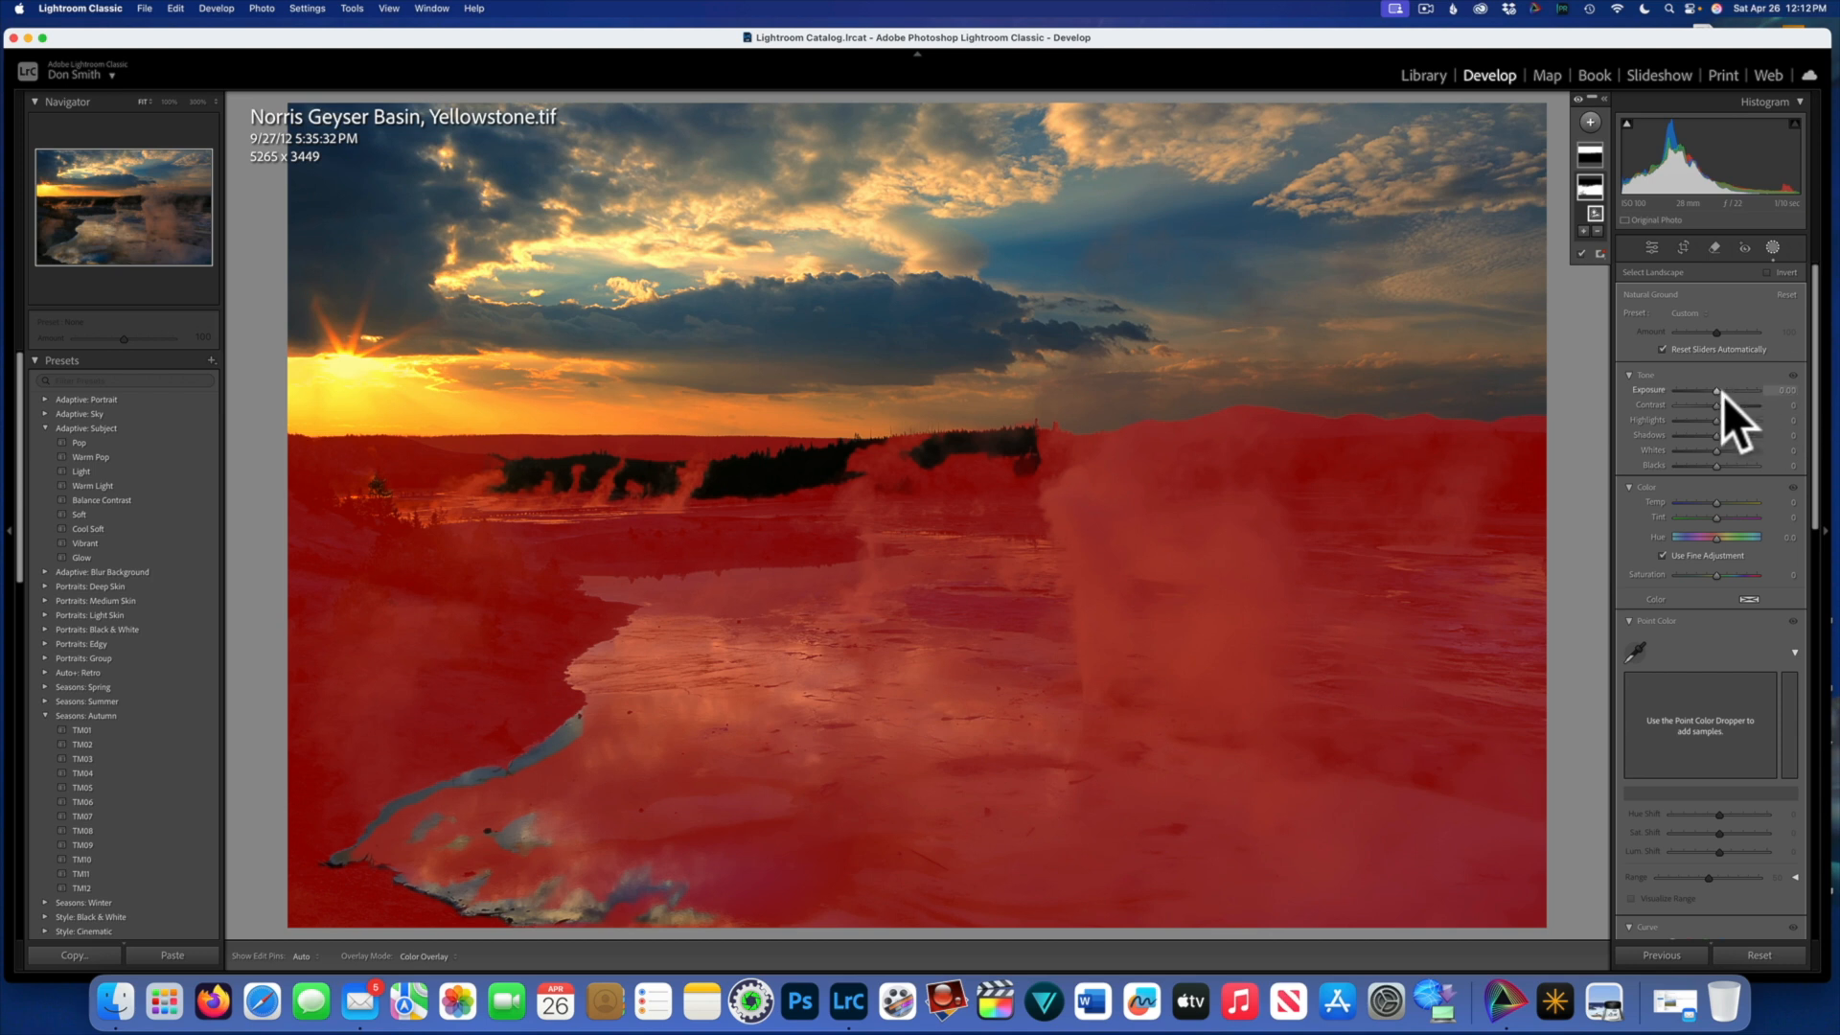
# Step: Set the Natural Ground mask's Exposure to 0.55 and Temp to 50, increase its Tint, and compare the result with the original
pyautogui.moveTo(1715, 389); pyautogui.dragTo(1723, 391)
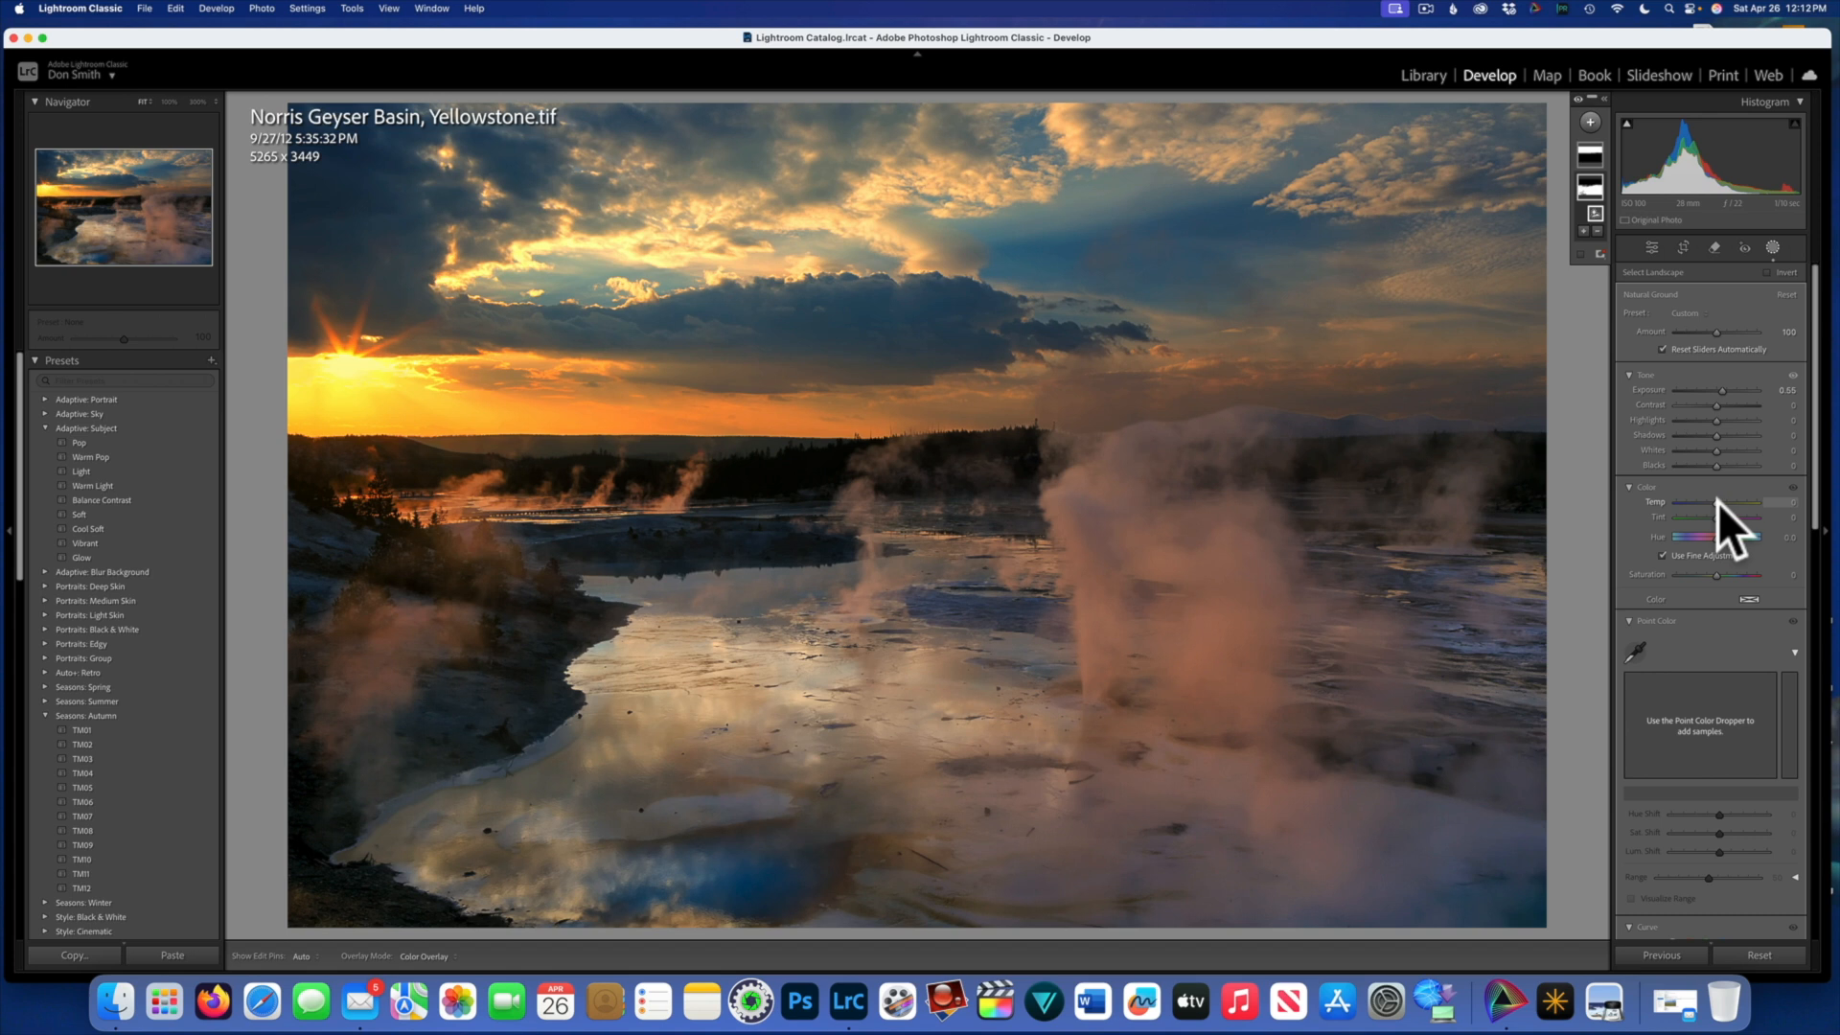
pyautogui.moveTo(1717, 503)
pyautogui.mouseDown()
pyautogui.moveTo(1751, 510)
pyautogui.moveTo(1727, 514)
pyautogui.mouseUp()
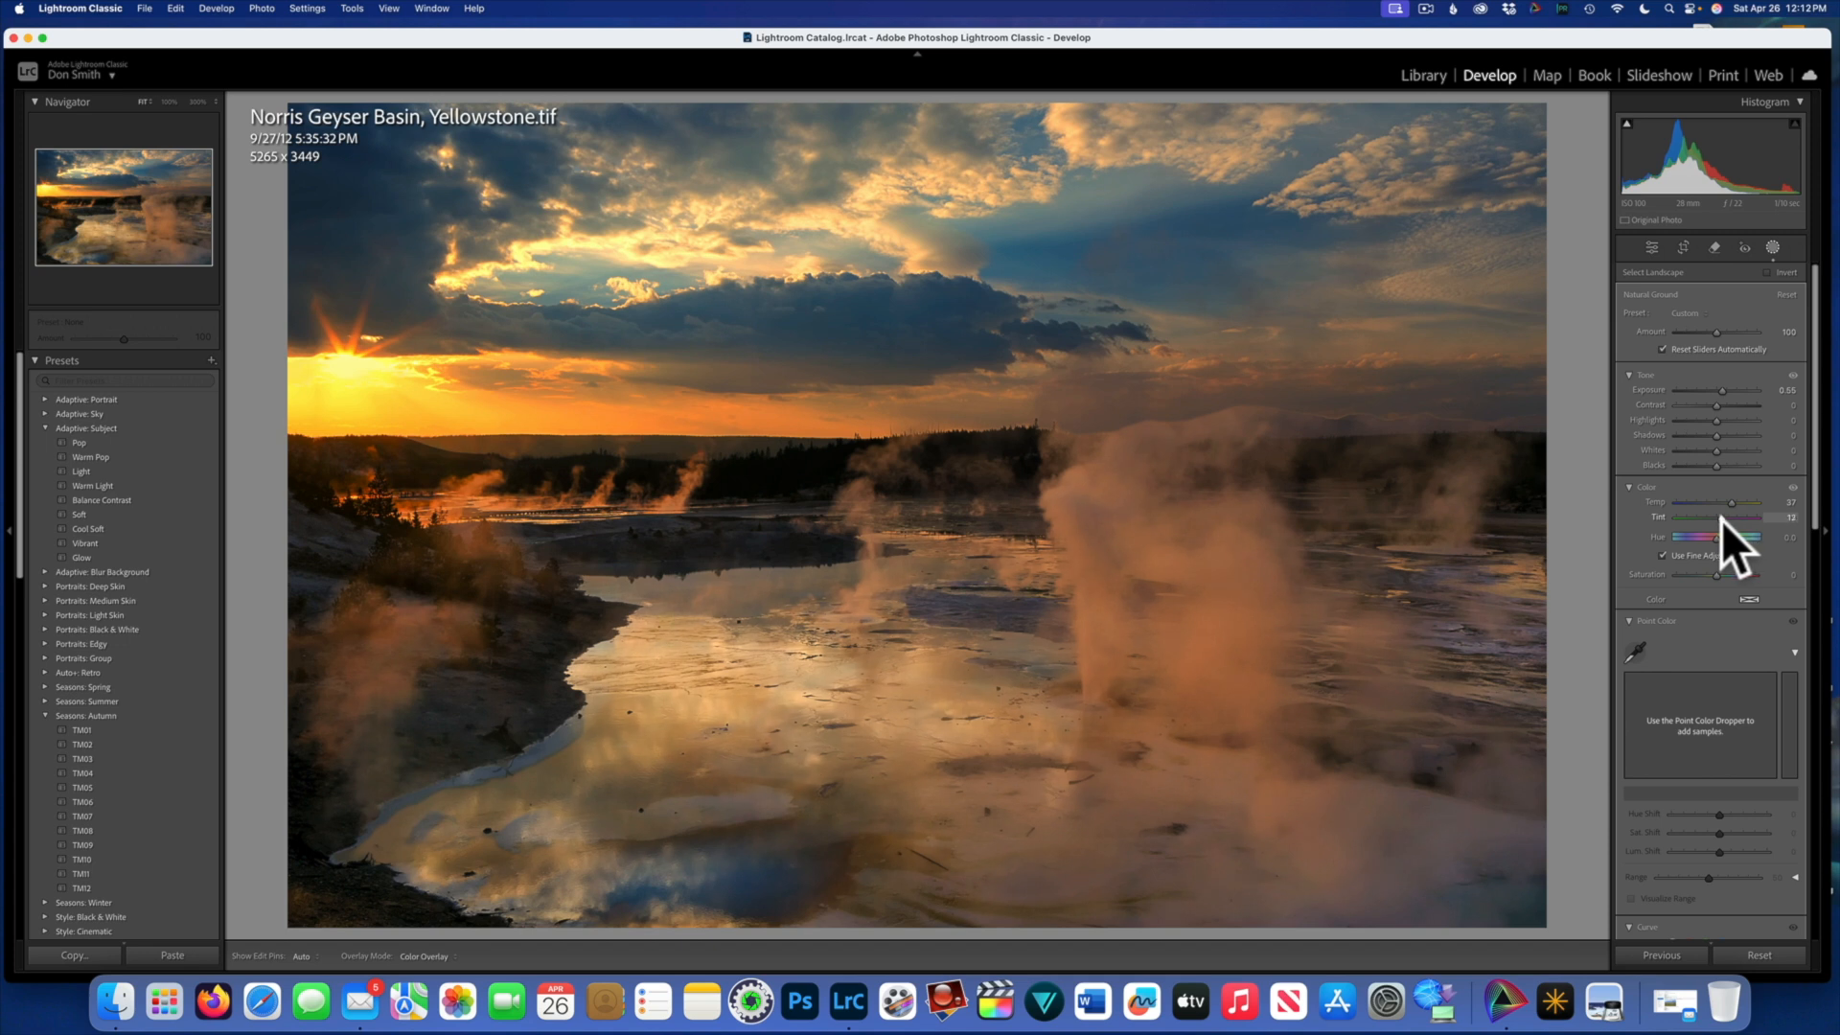
pyautogui.moveTo(1723, 519); pyautogui.dragTo(1739, 506)
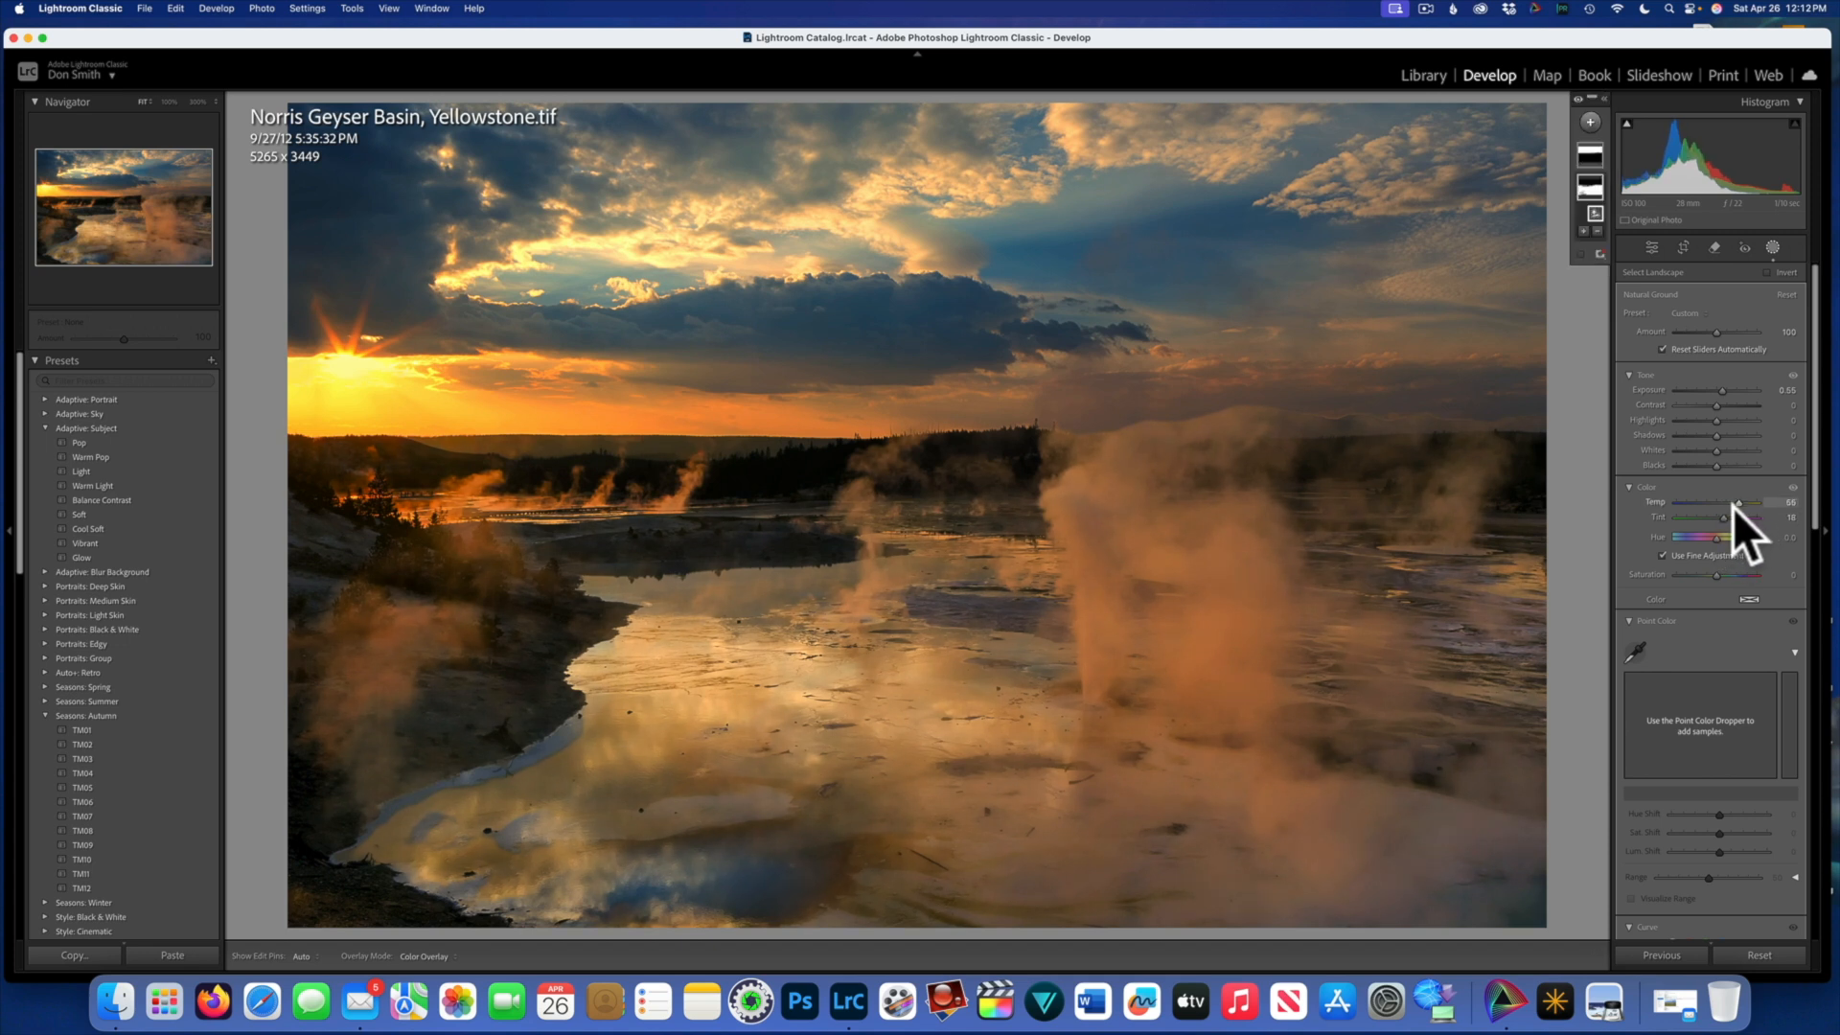
pyautogui.press('\\')
pyautogui.press('\\')
# Step: Set the Sky mask's Exposure to 0.01 and intersect the mask with a color range sampled from the blue sky
pyautogui.click(1595, 164)
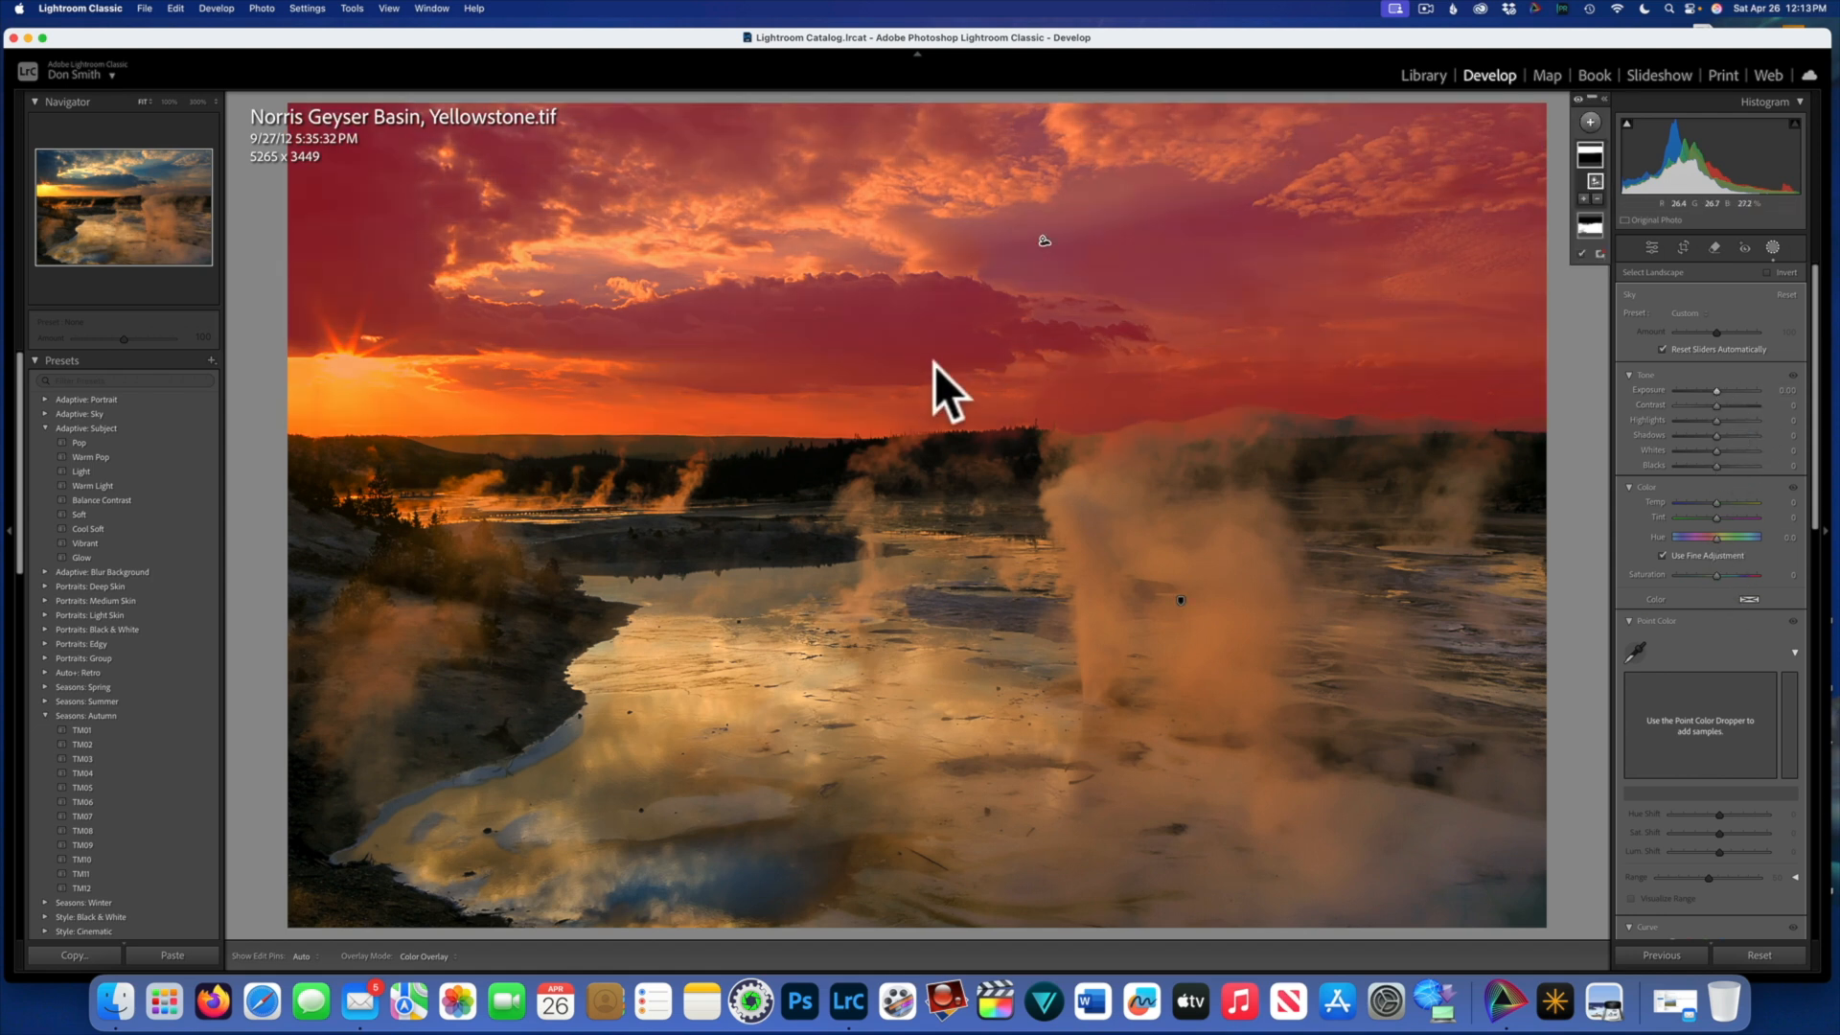
pyautogui.click(1716, 390)
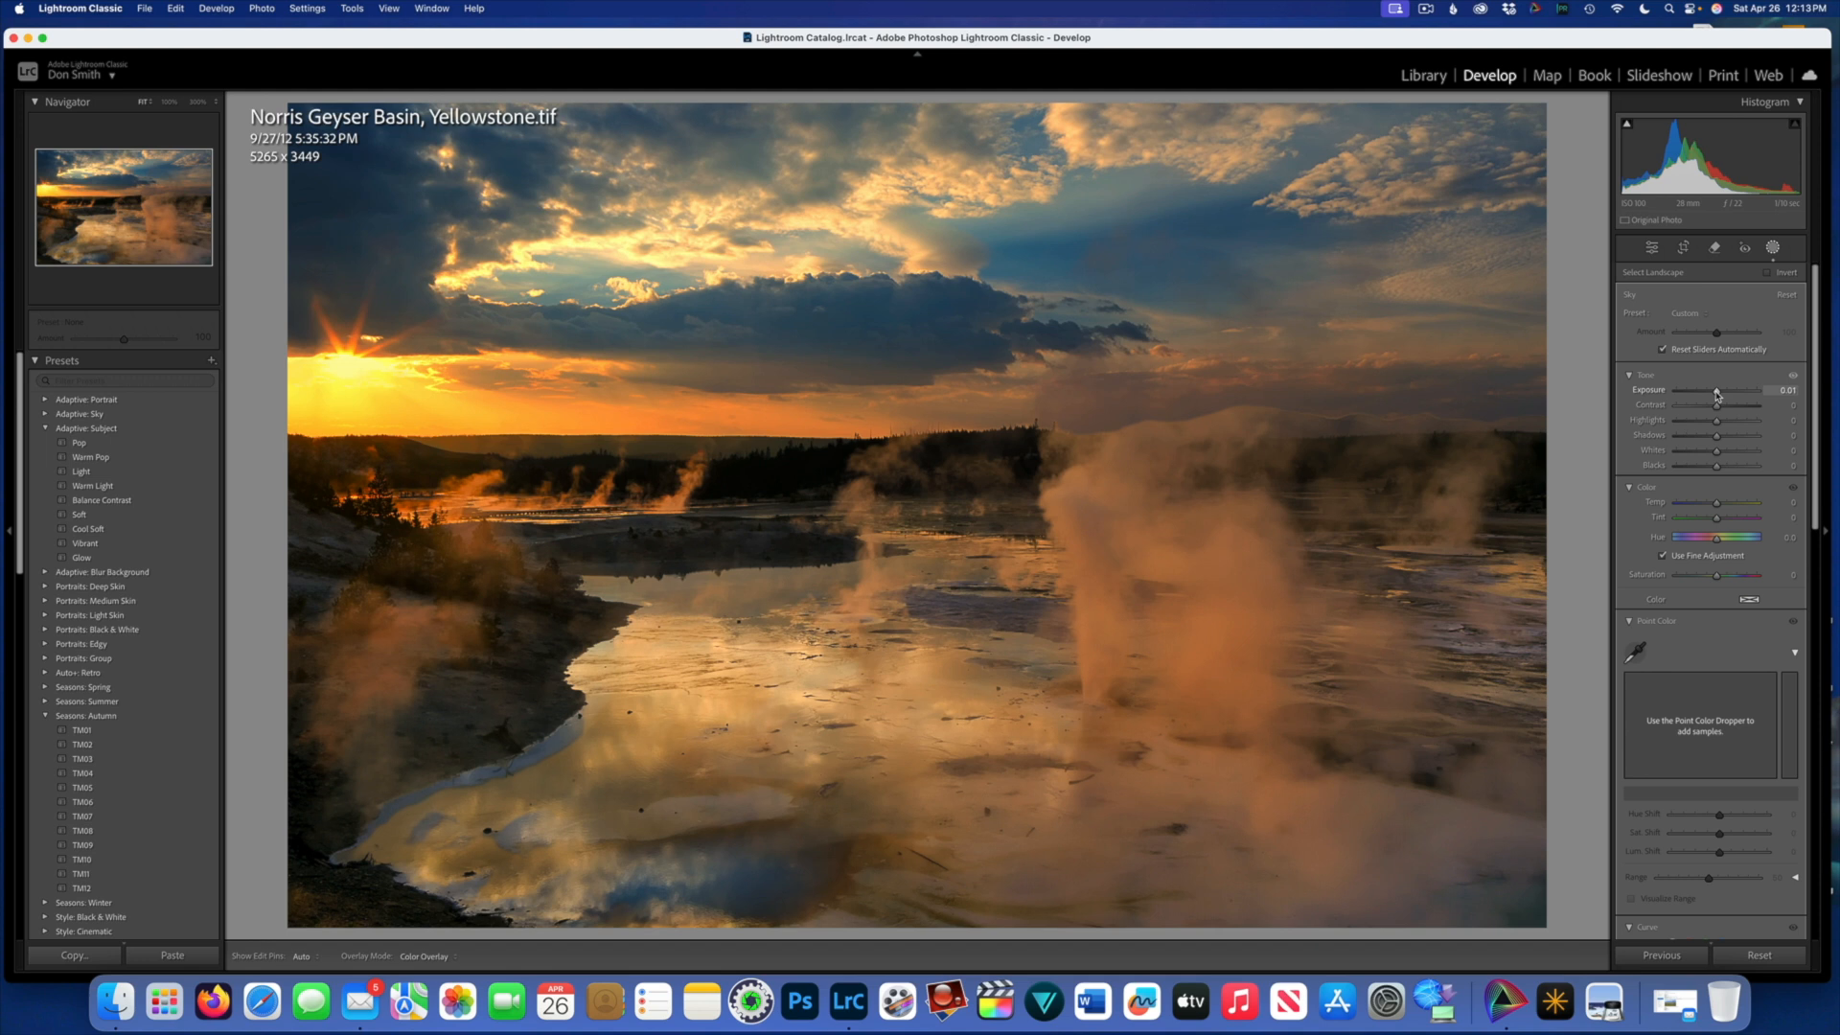
pyautogui.moveTo(1591, 182)
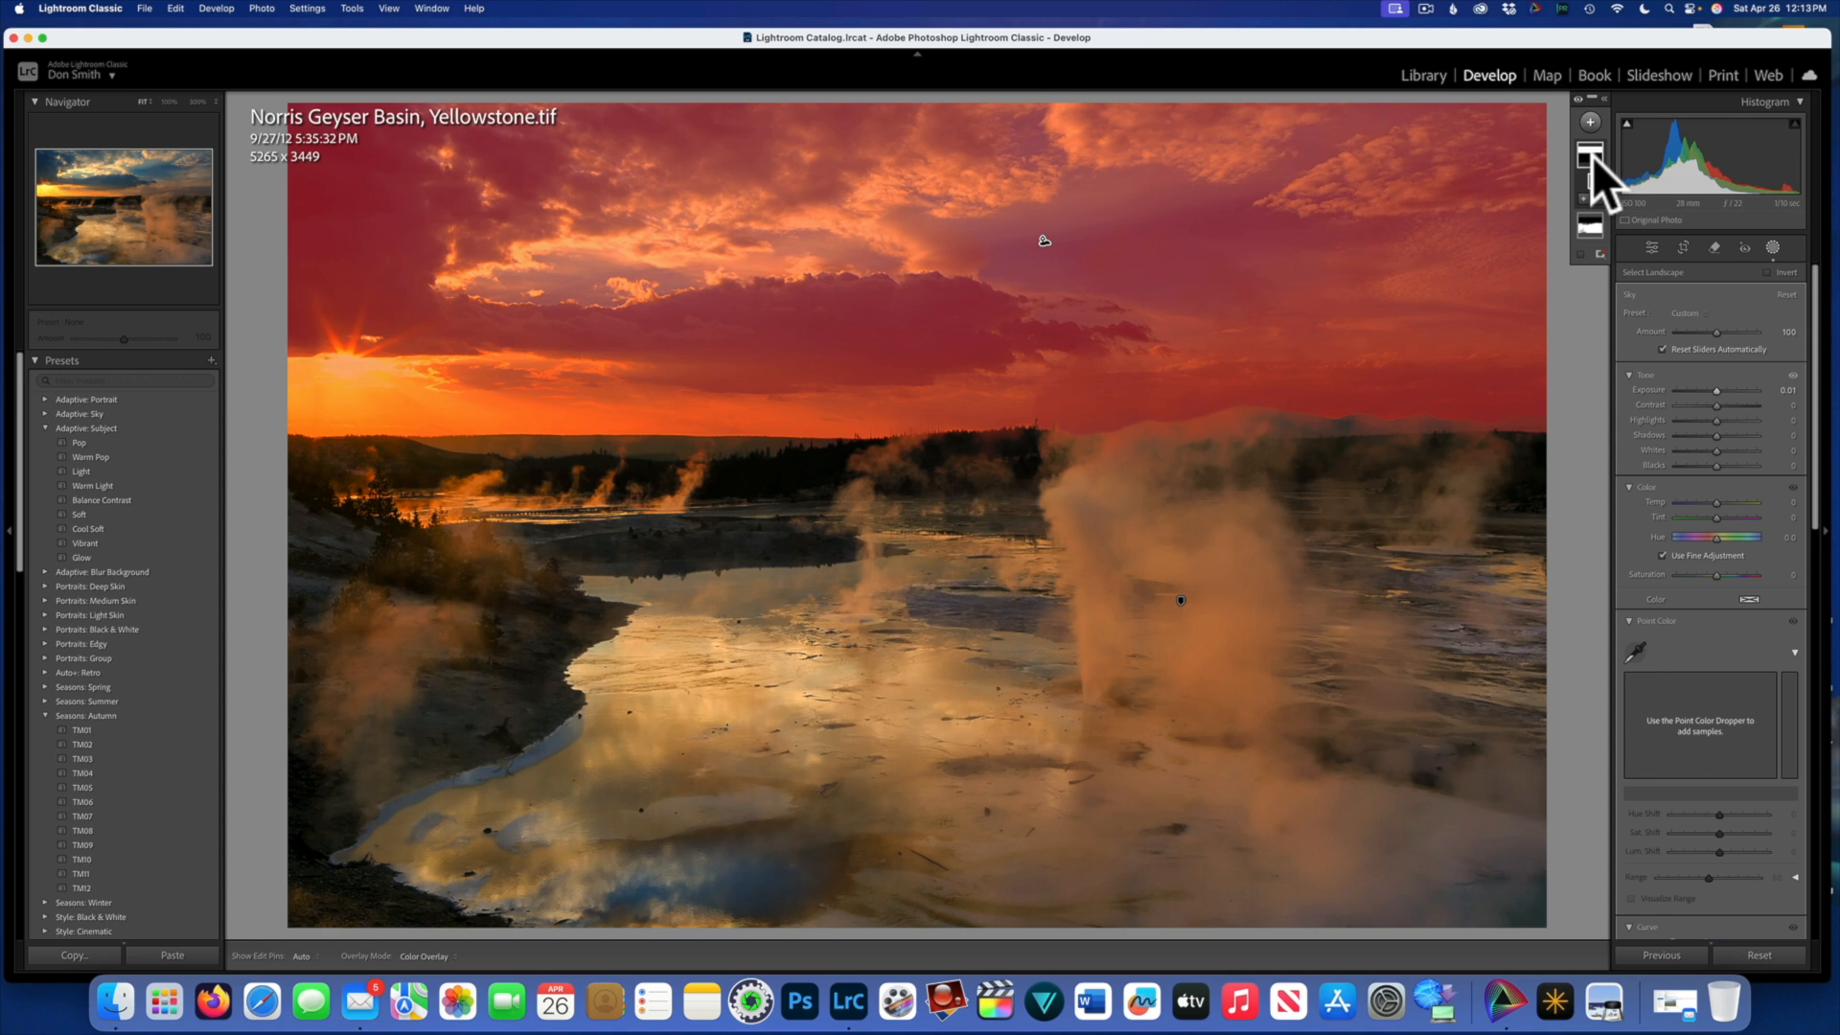
pyautogui.rightClick(1591, 155)
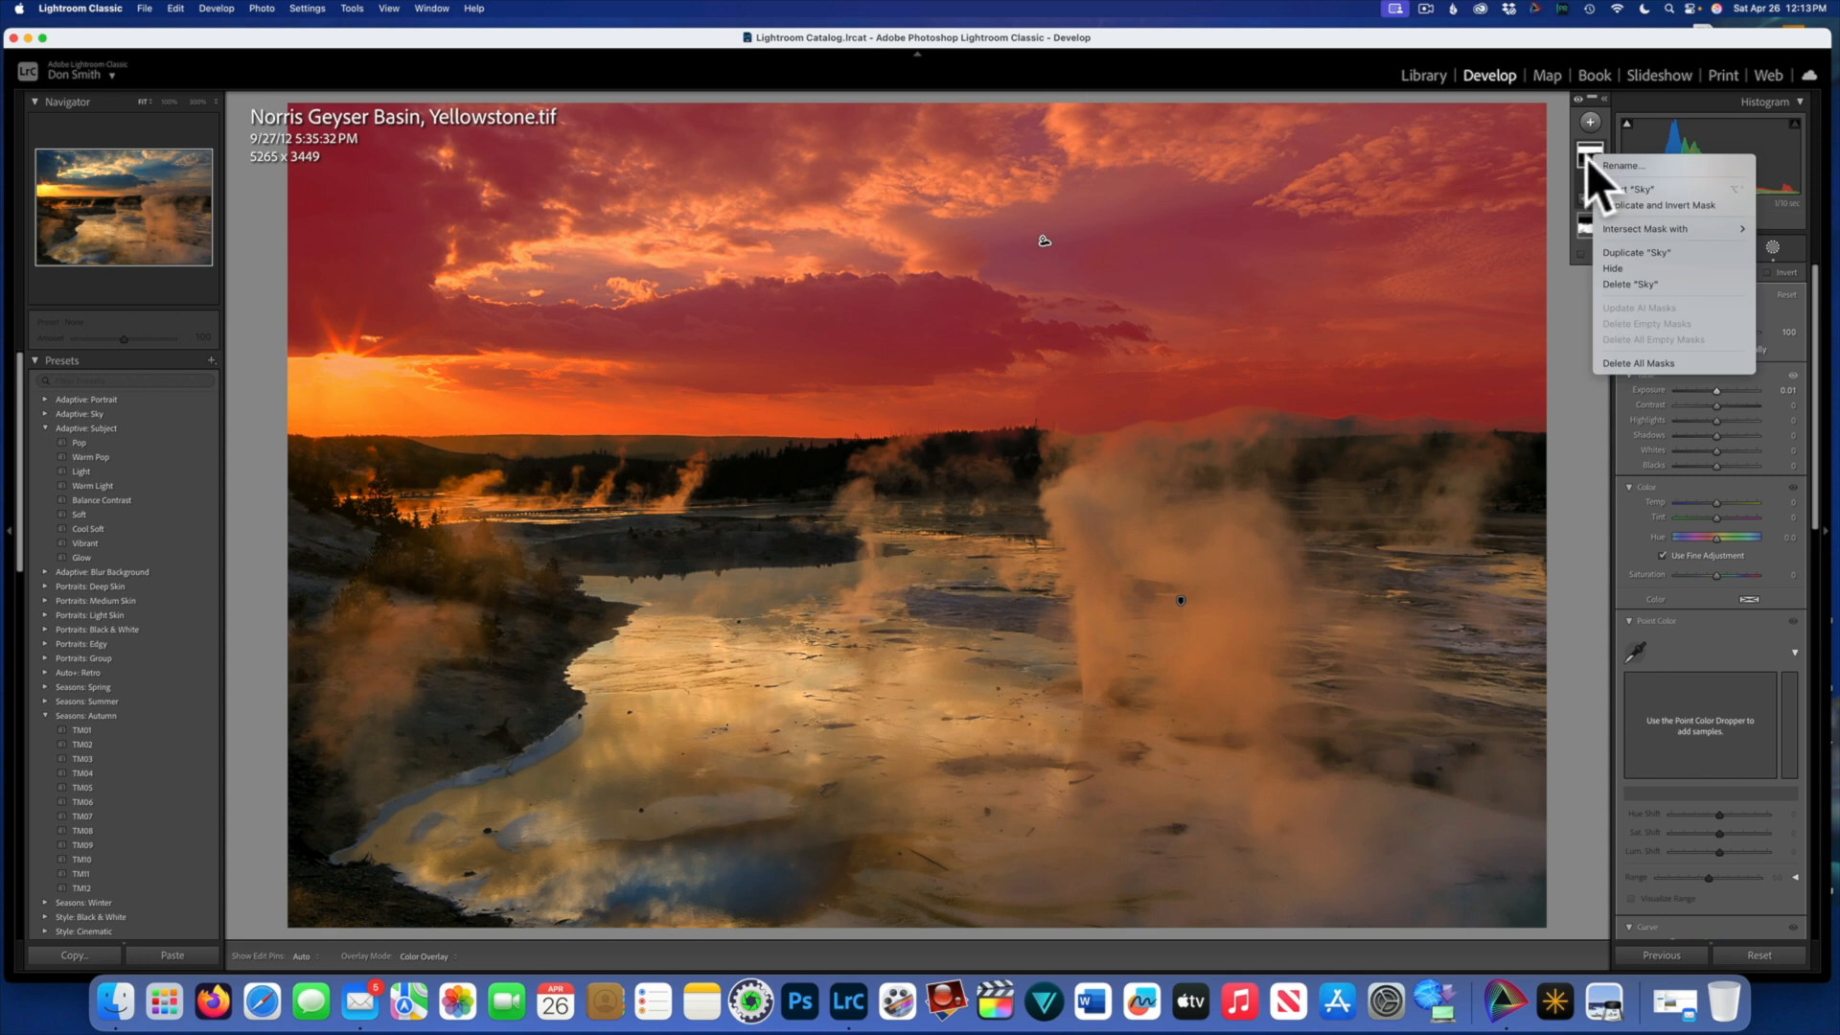
pyautogui.moveTo(1653, 230)
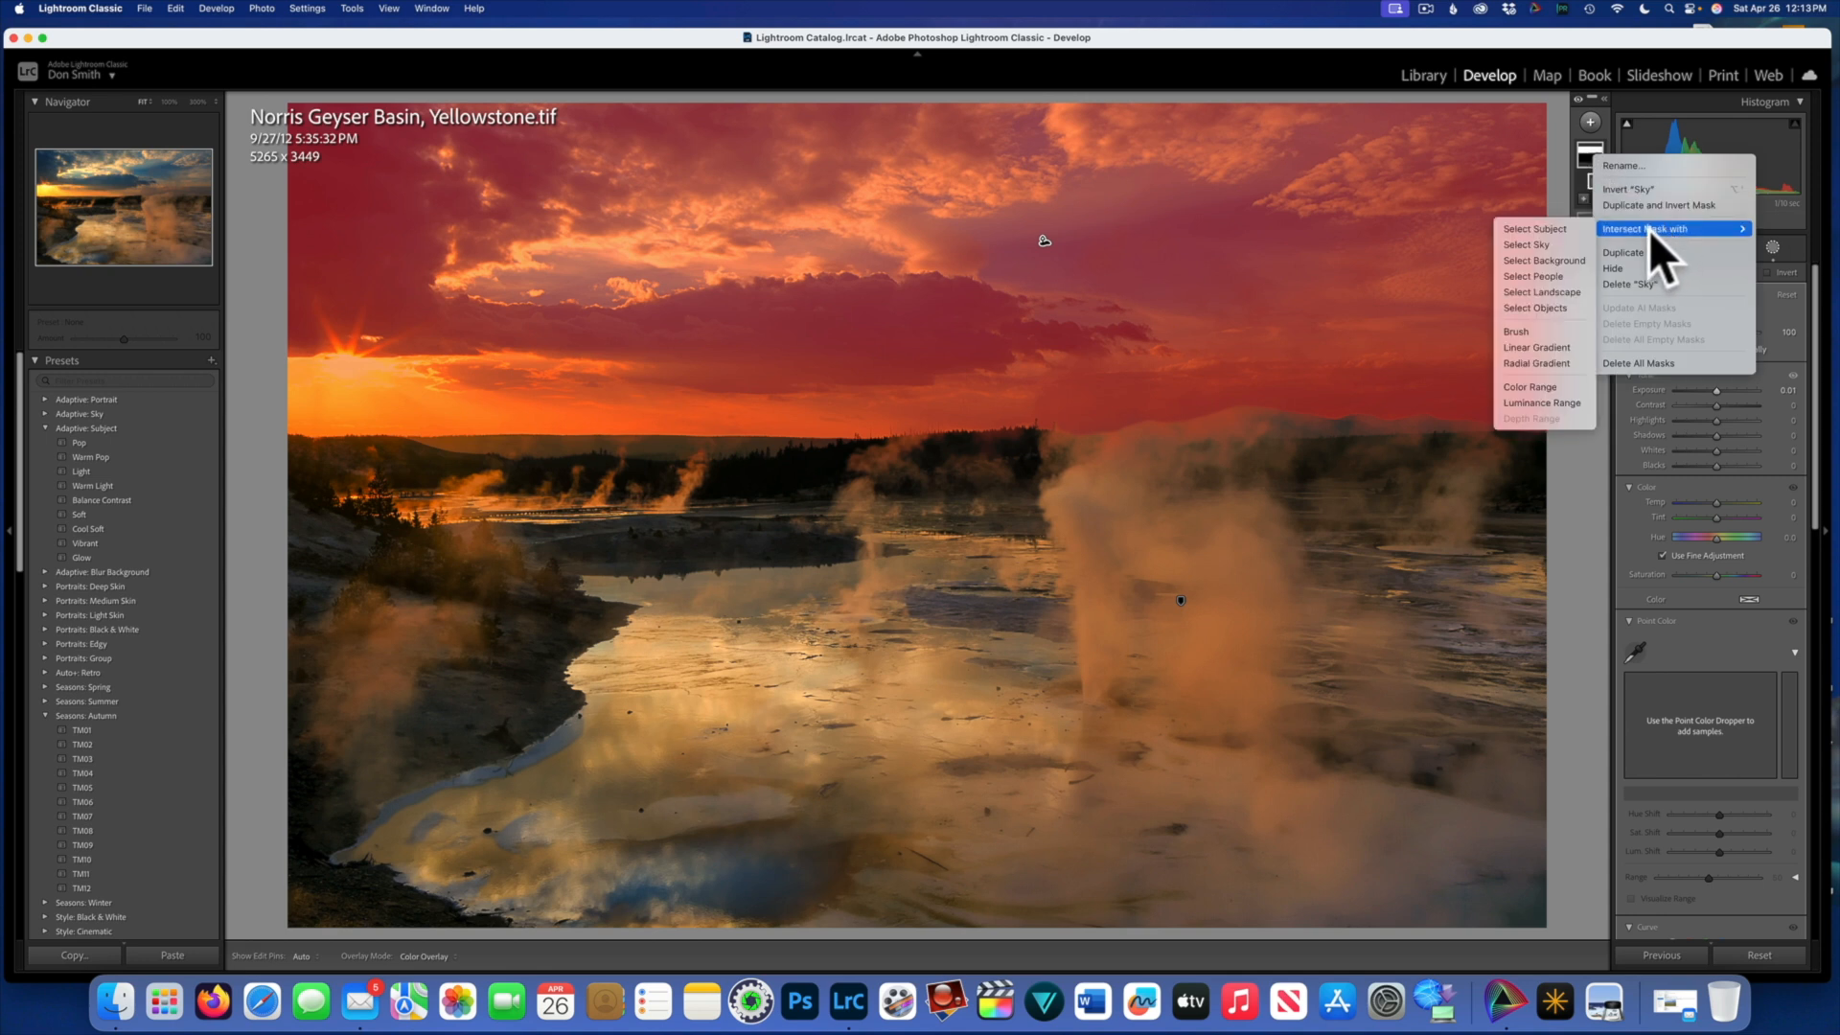
pyautogui.click(1531, 385)
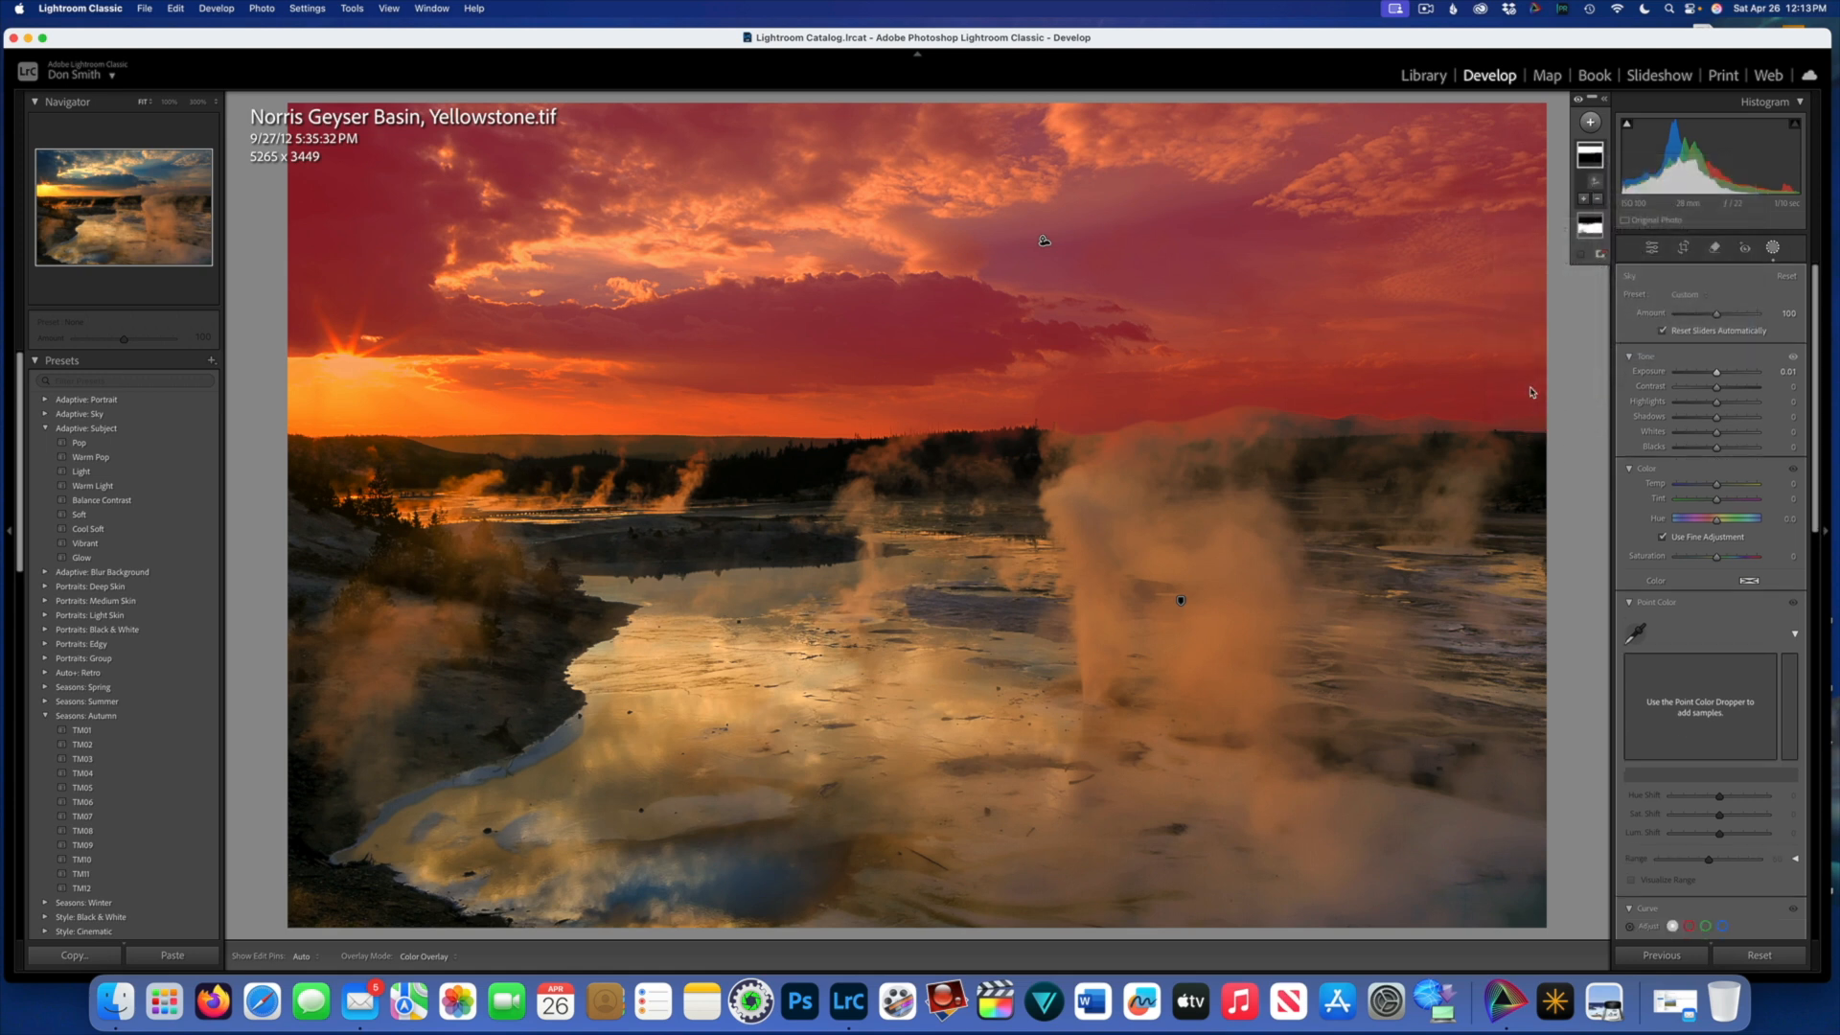
pyautogui.click(1230, 228)
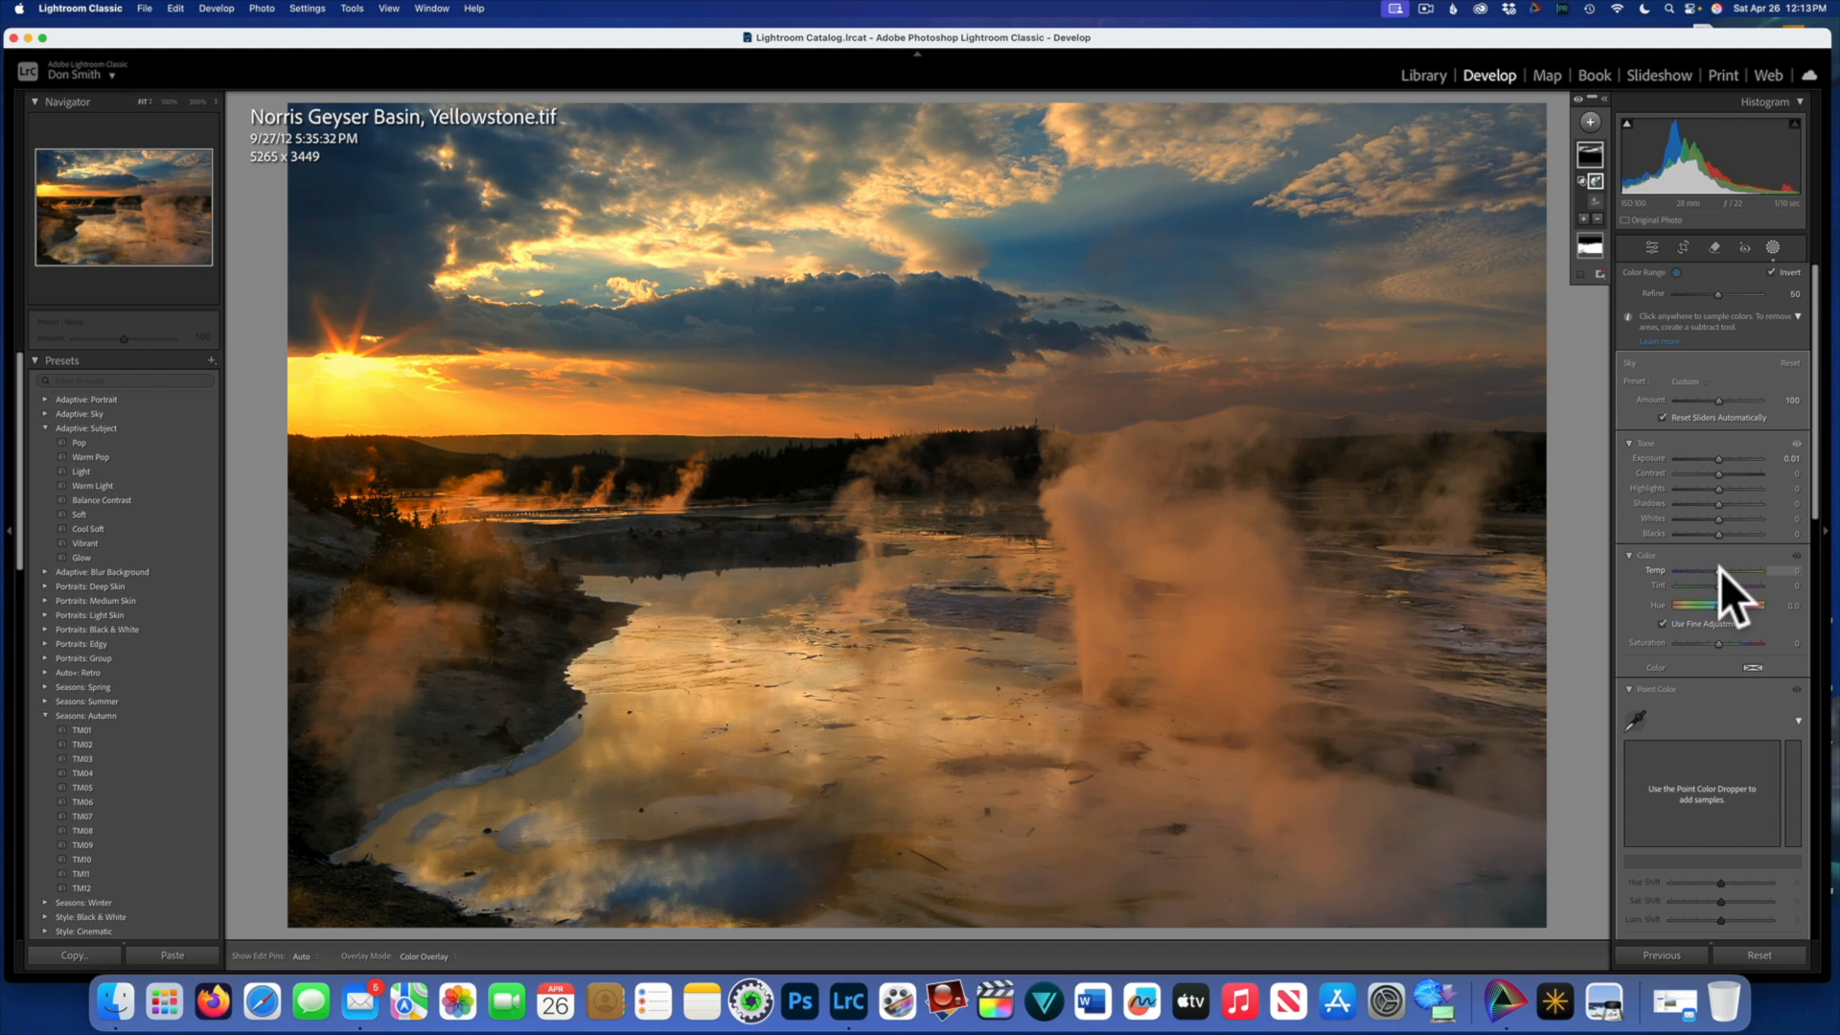
# Step: Warm the intersected Sky mask by setting its Temp to 44, and compare the photo with its original
pyautogui.moveTo(1717, 569)
pyautogui.mouseDown()
pyautogui.moveTo(1786, 582)
pyautogui.moveTo(1710, 587)
pyautogui.mouseUp()
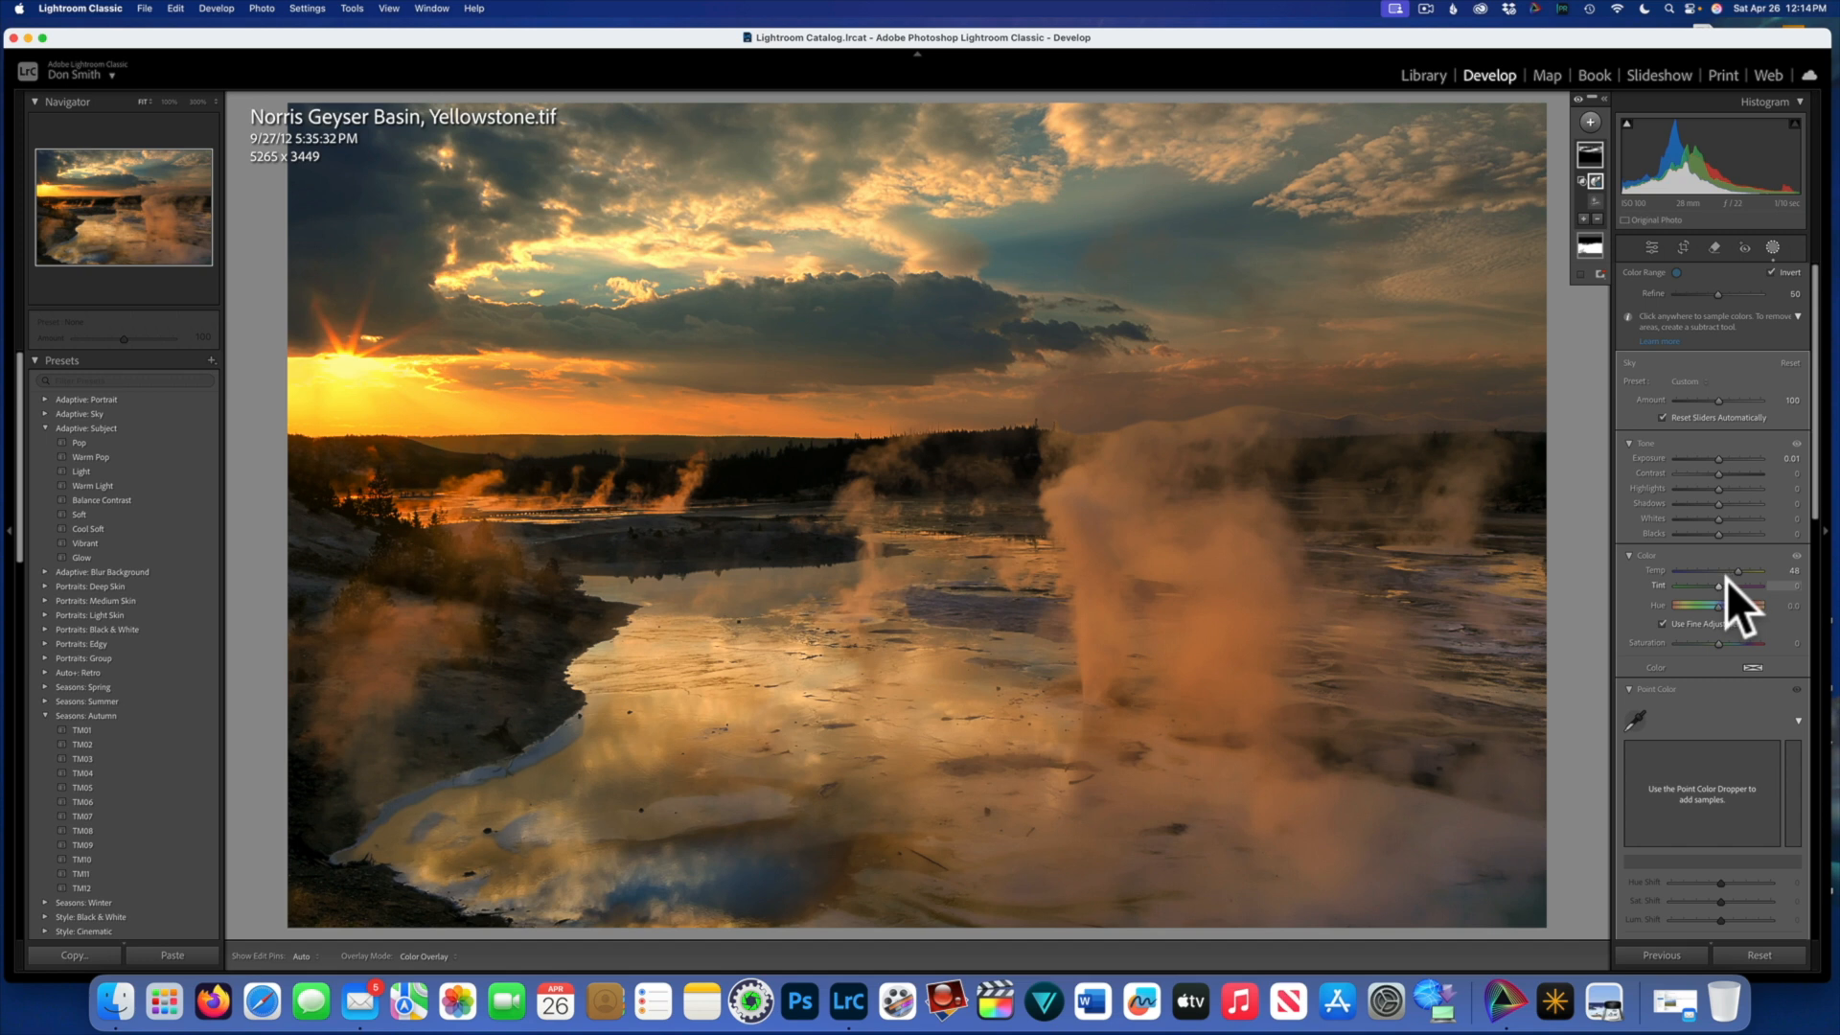
pyautogui.press('\\')
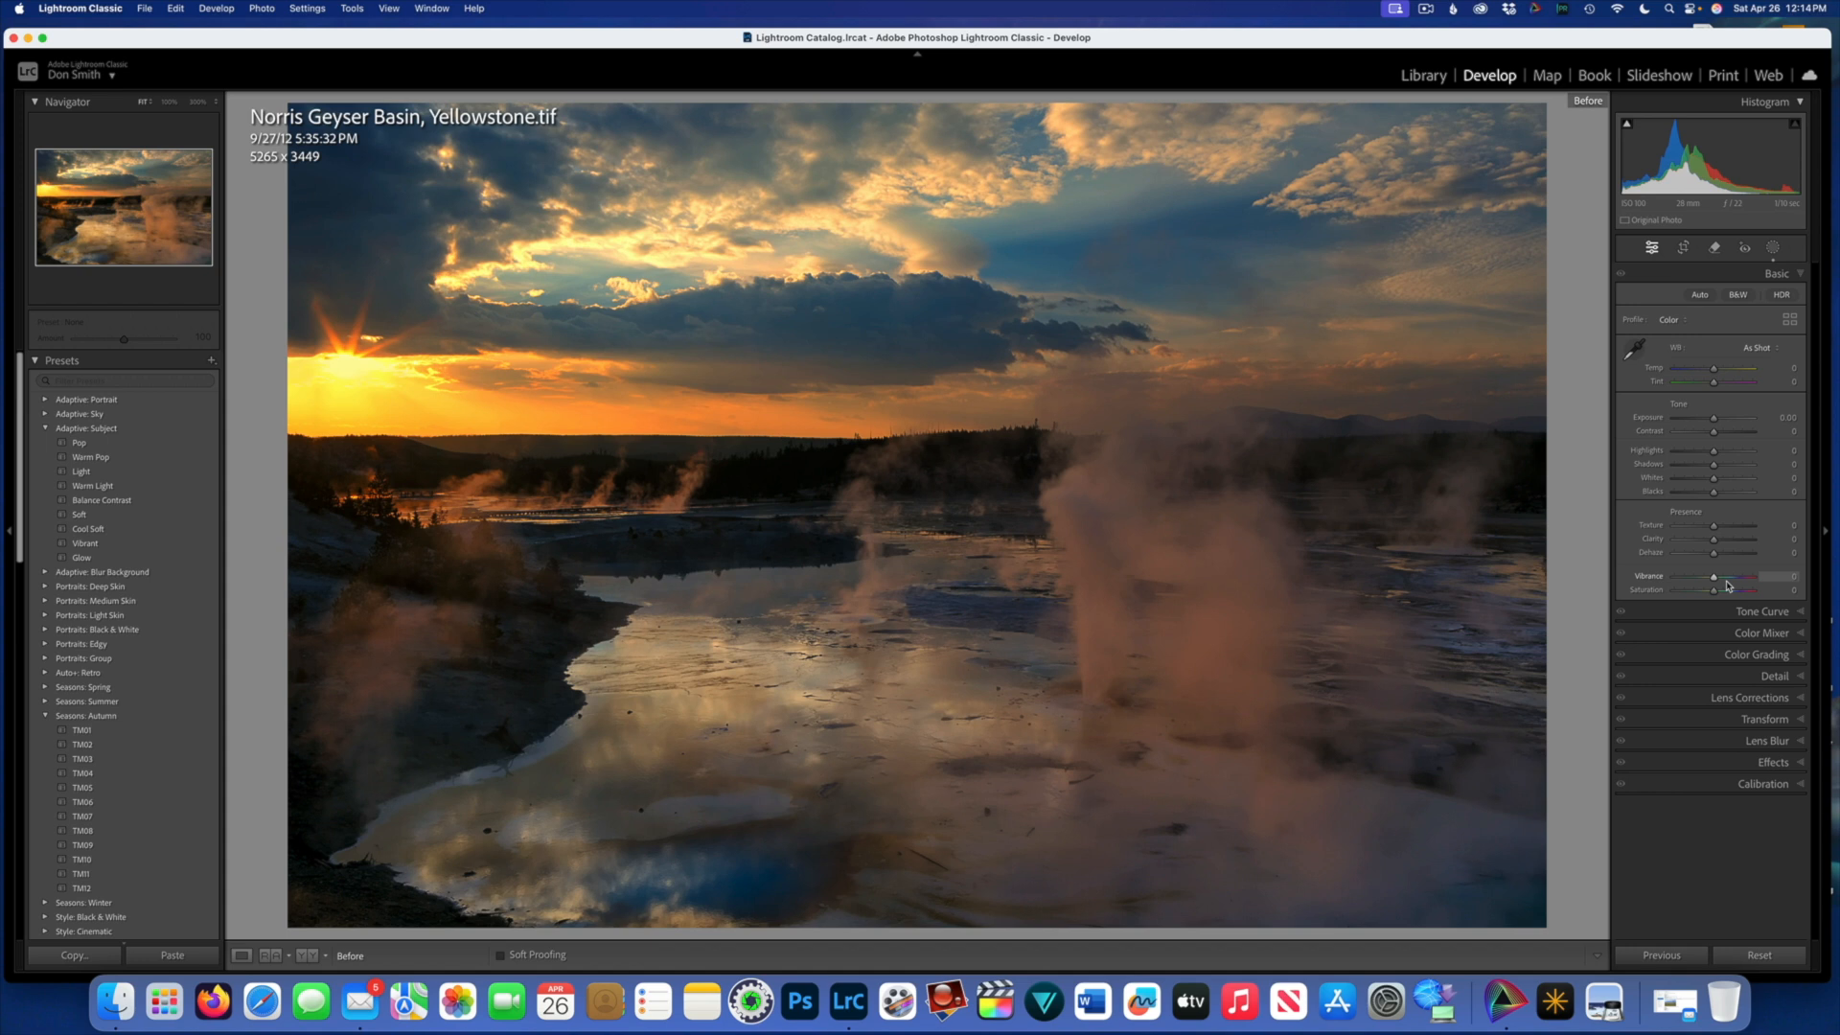
pyautogui.press('\\')
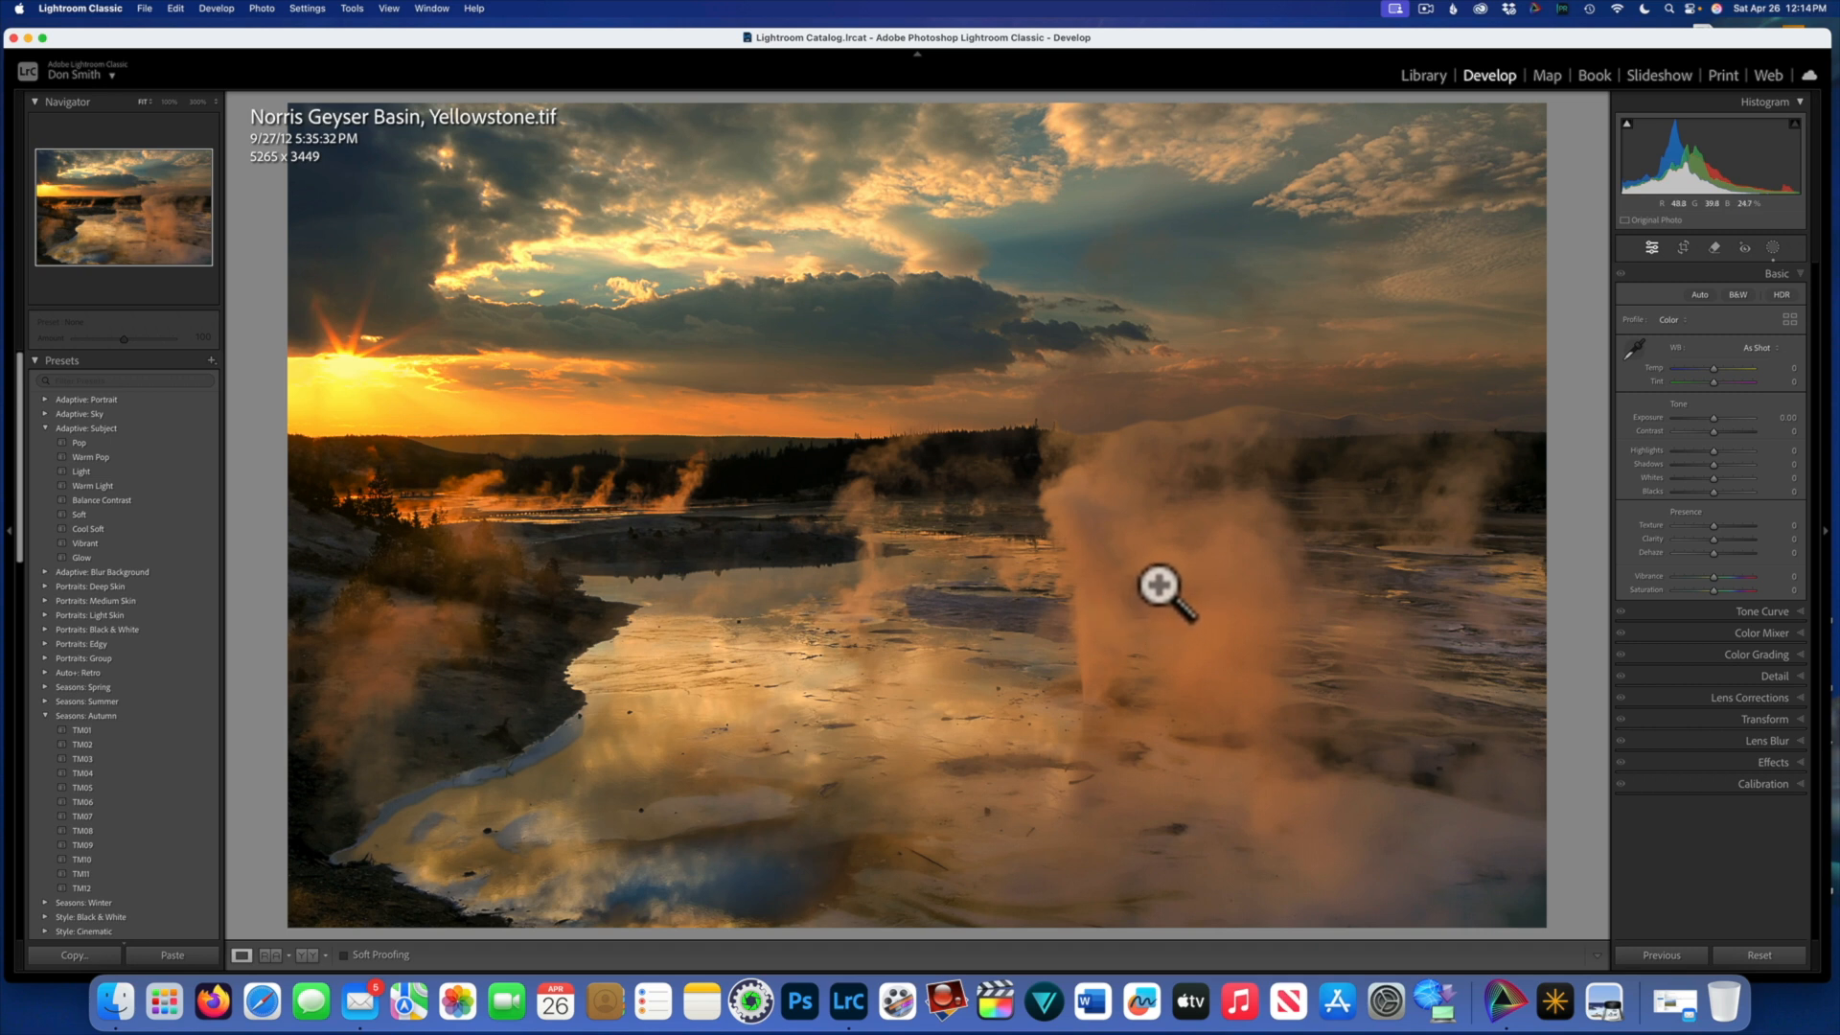
# Step: Open 100210EasternSierra005.jpg and create three separate Landscape masks for its Sky, Mountains and Natural Ground
pyautogui.press('Right')
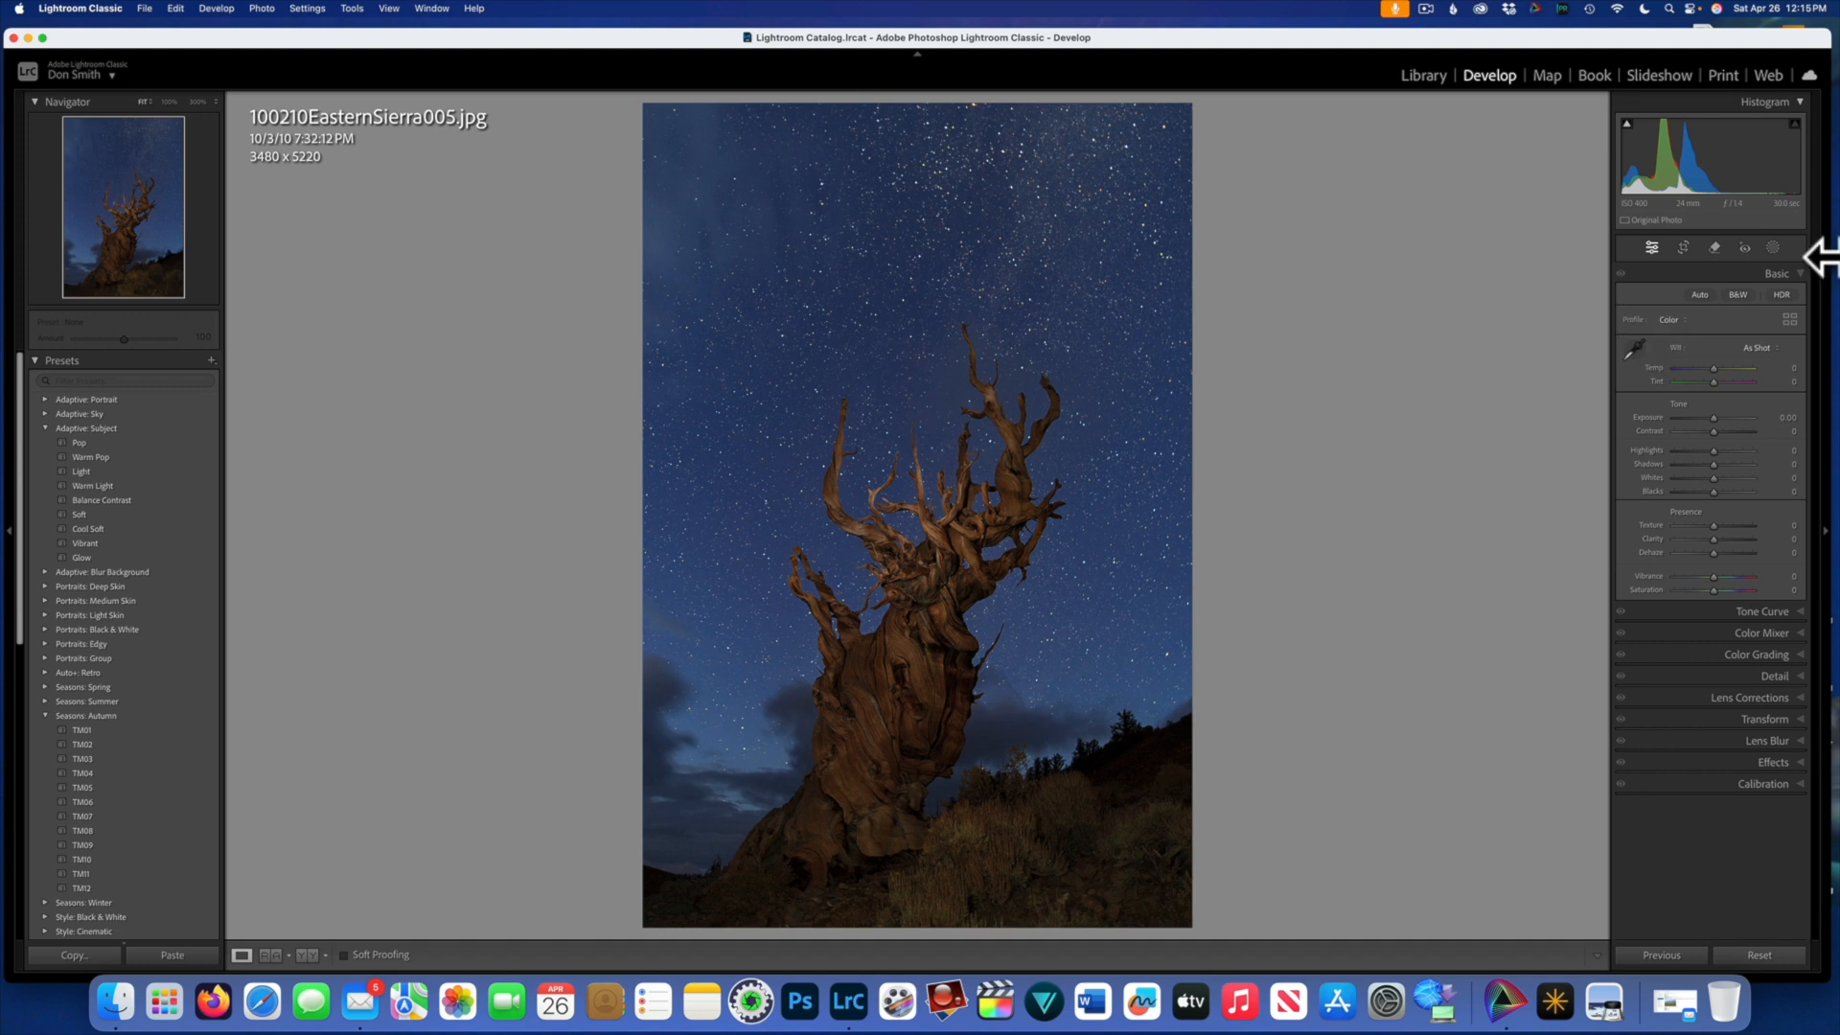
pyautogui.click(1772, 247)
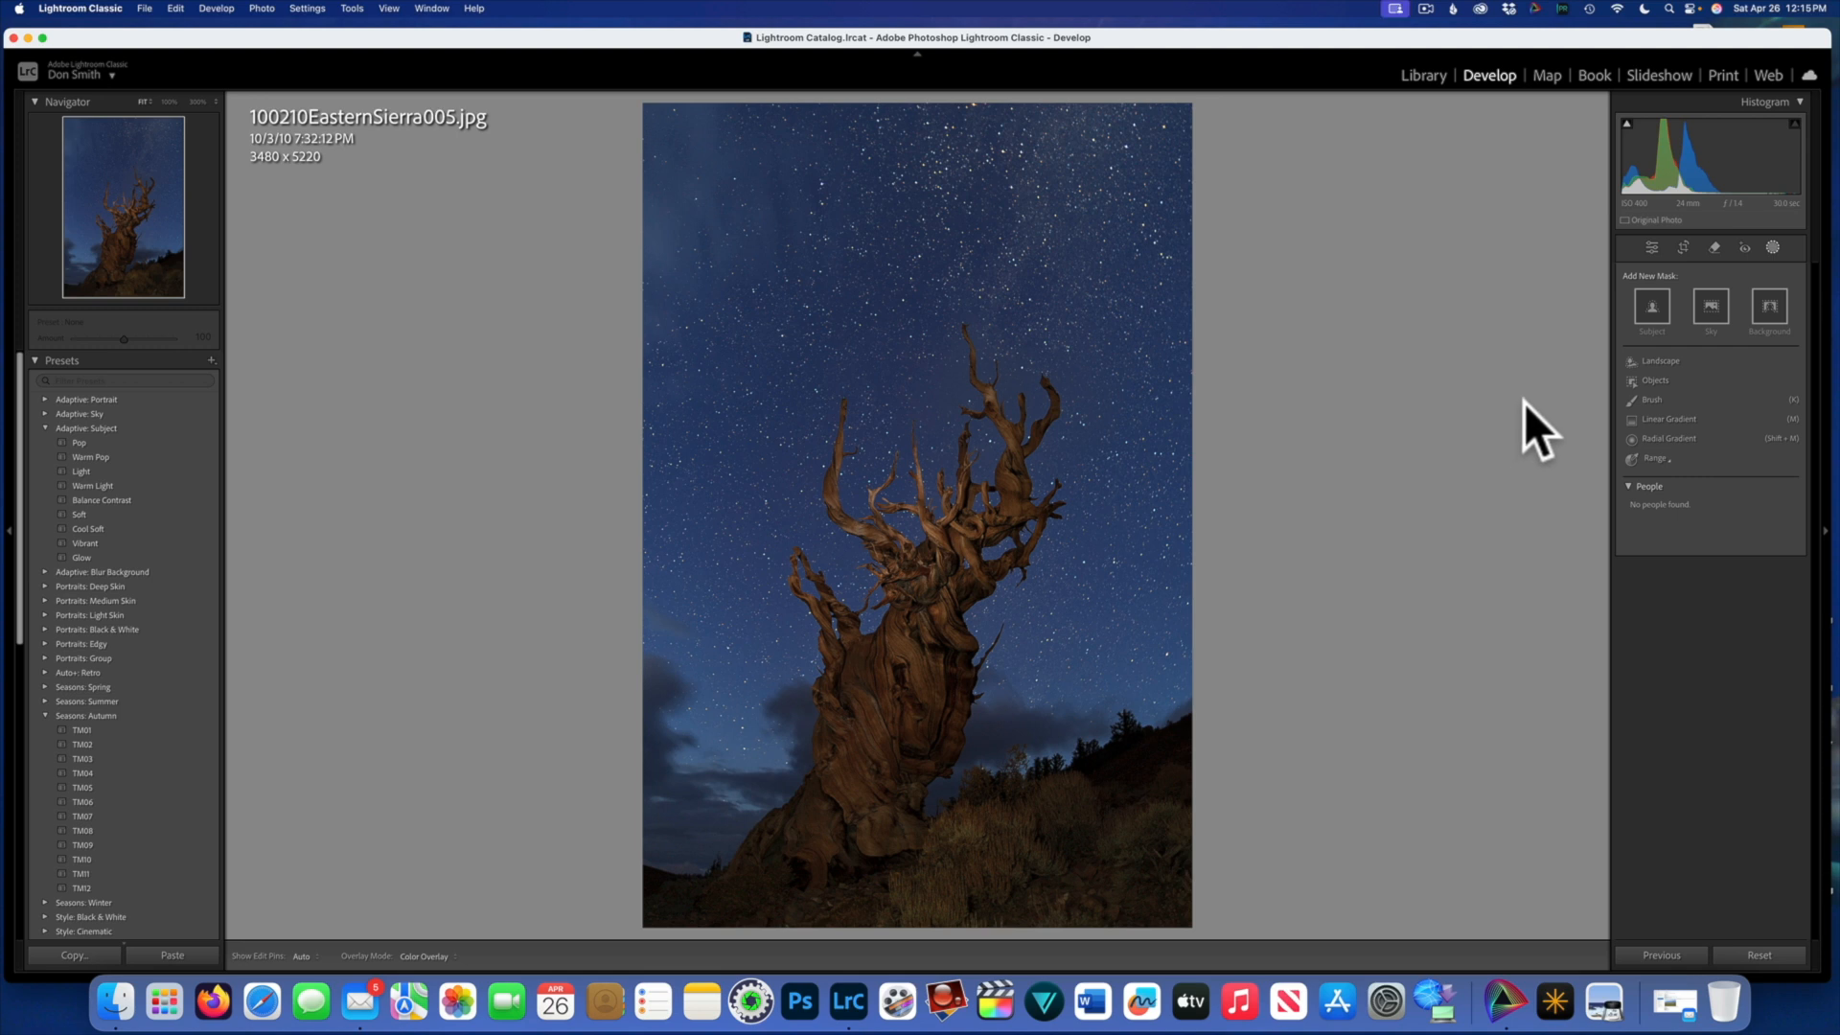
pyautogui.click(1670, 360)
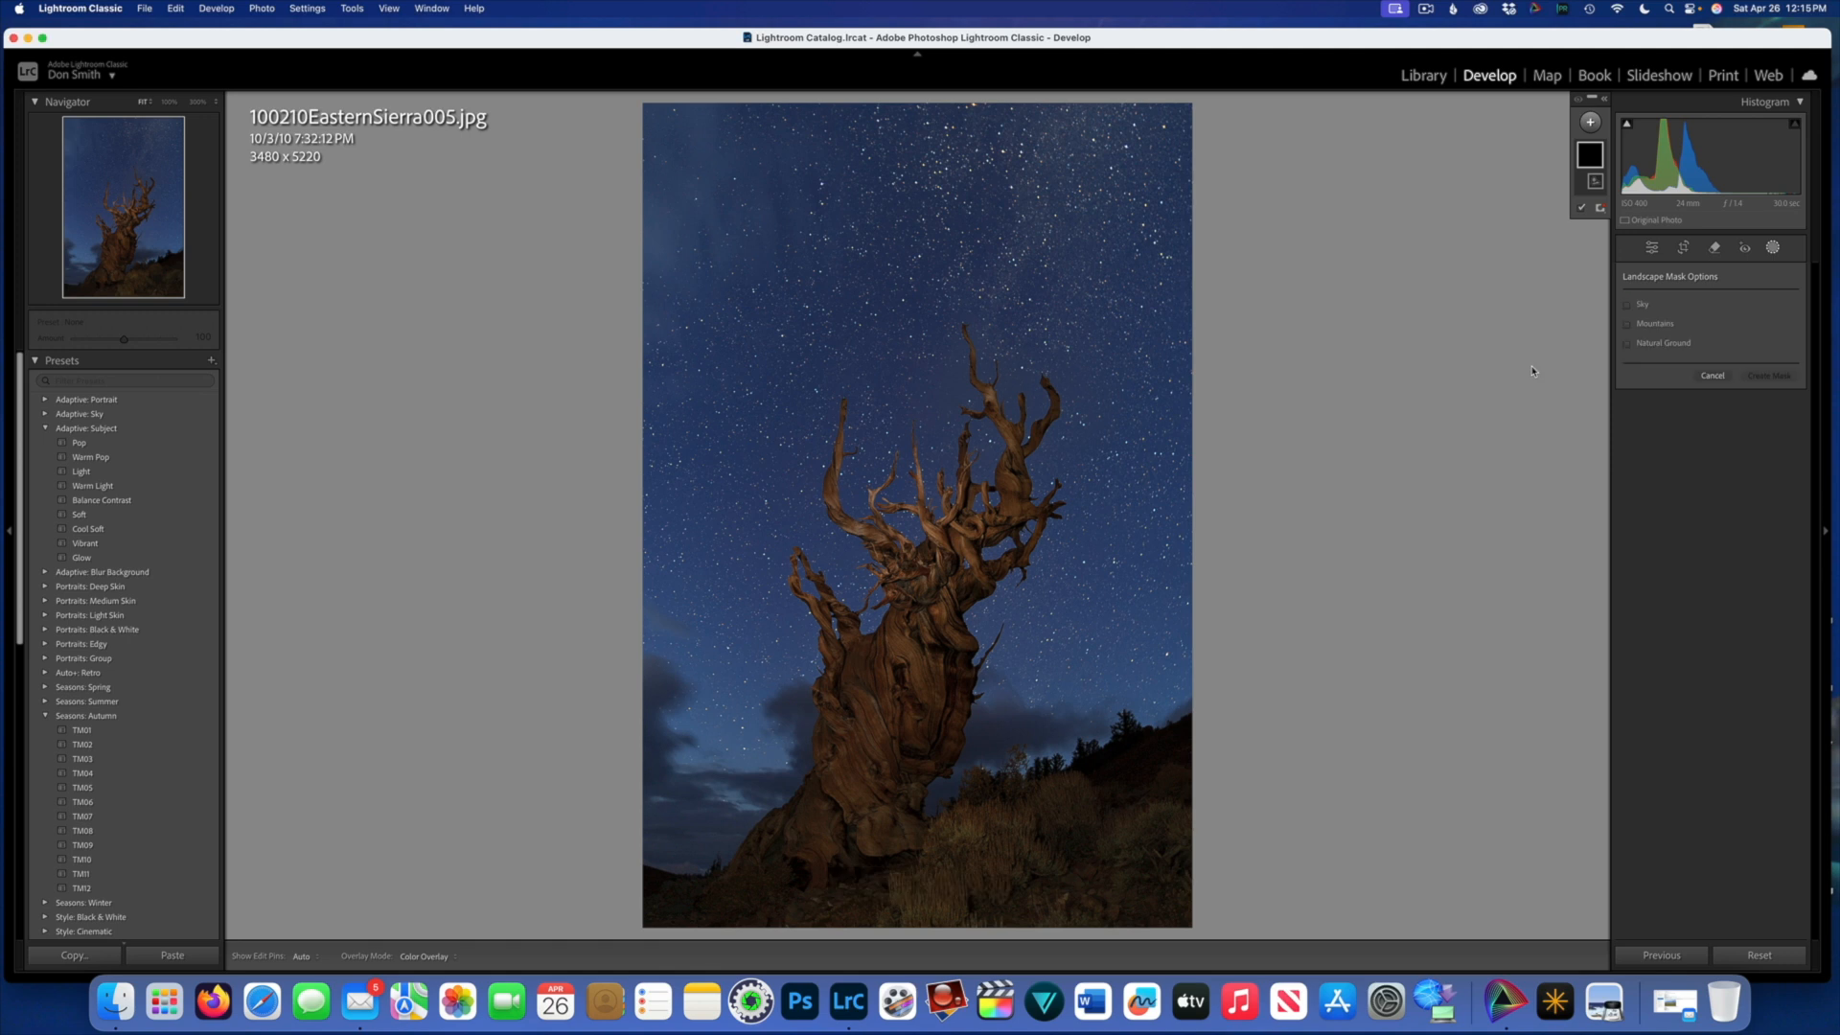
pyautogui.click(1627, 342)
pyautogui.click(1627, 343)
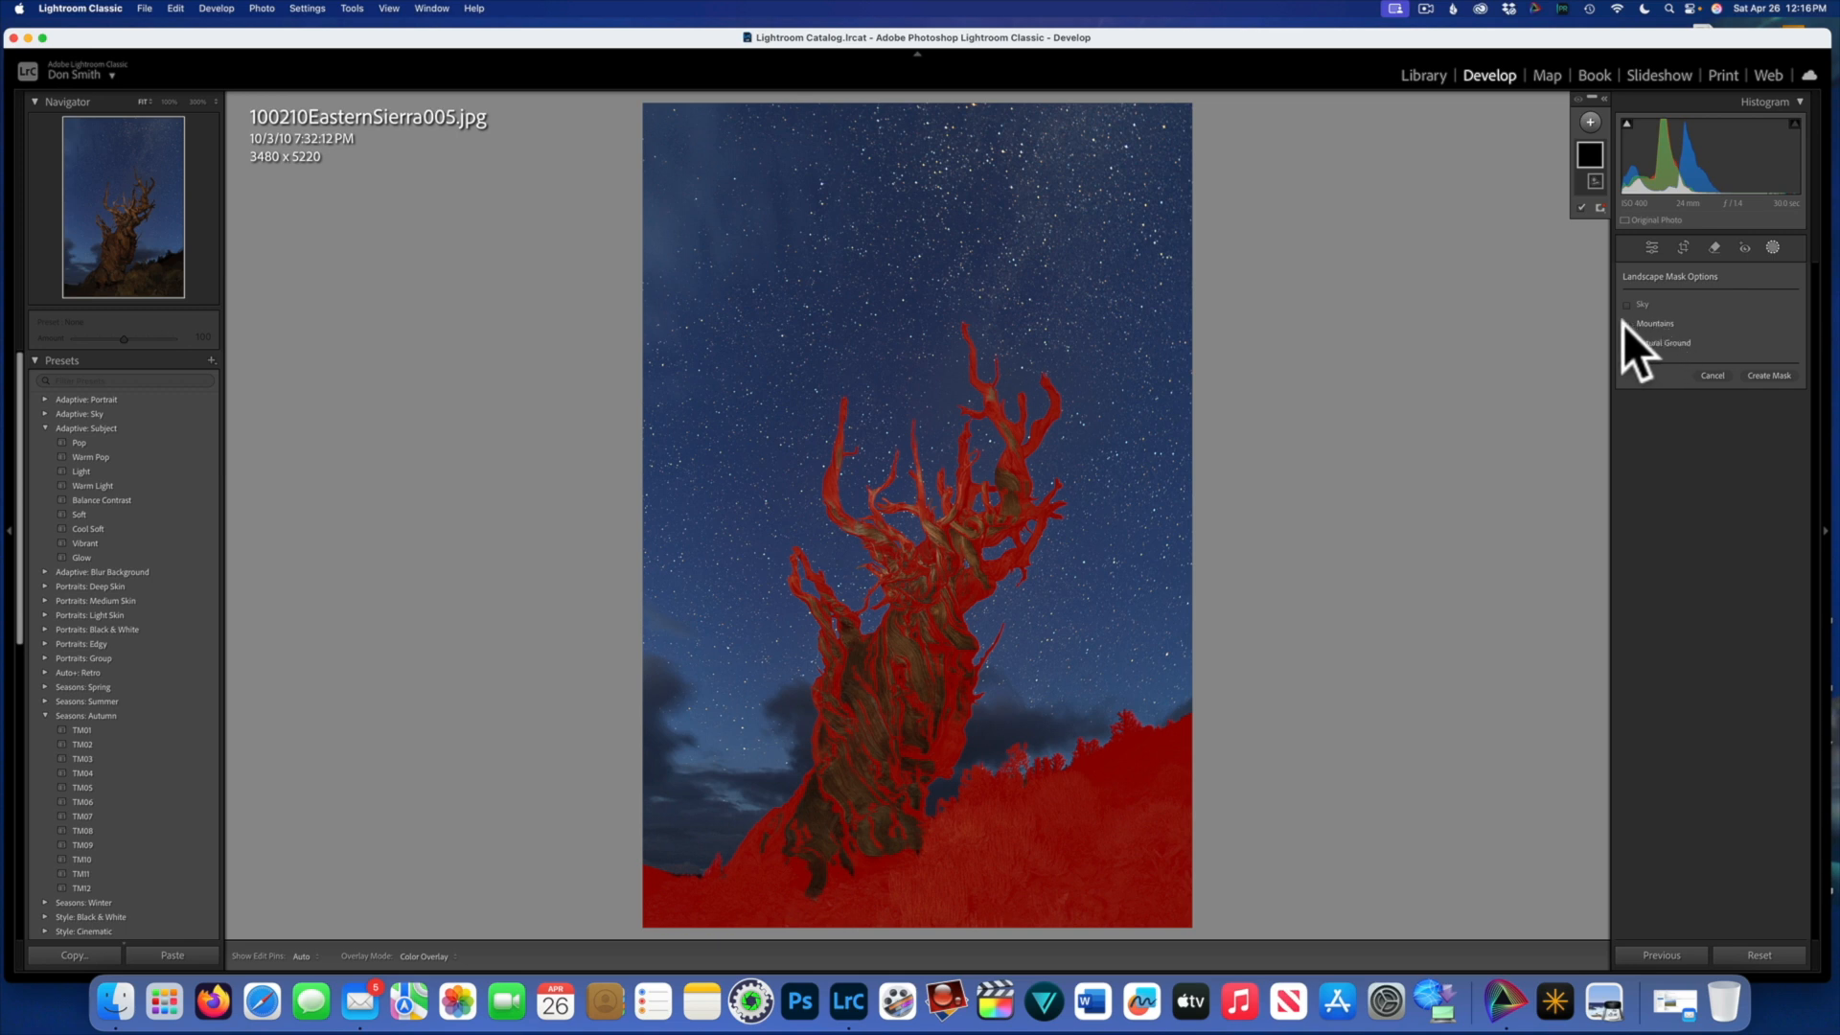
pyautogui.click(1626, 324)
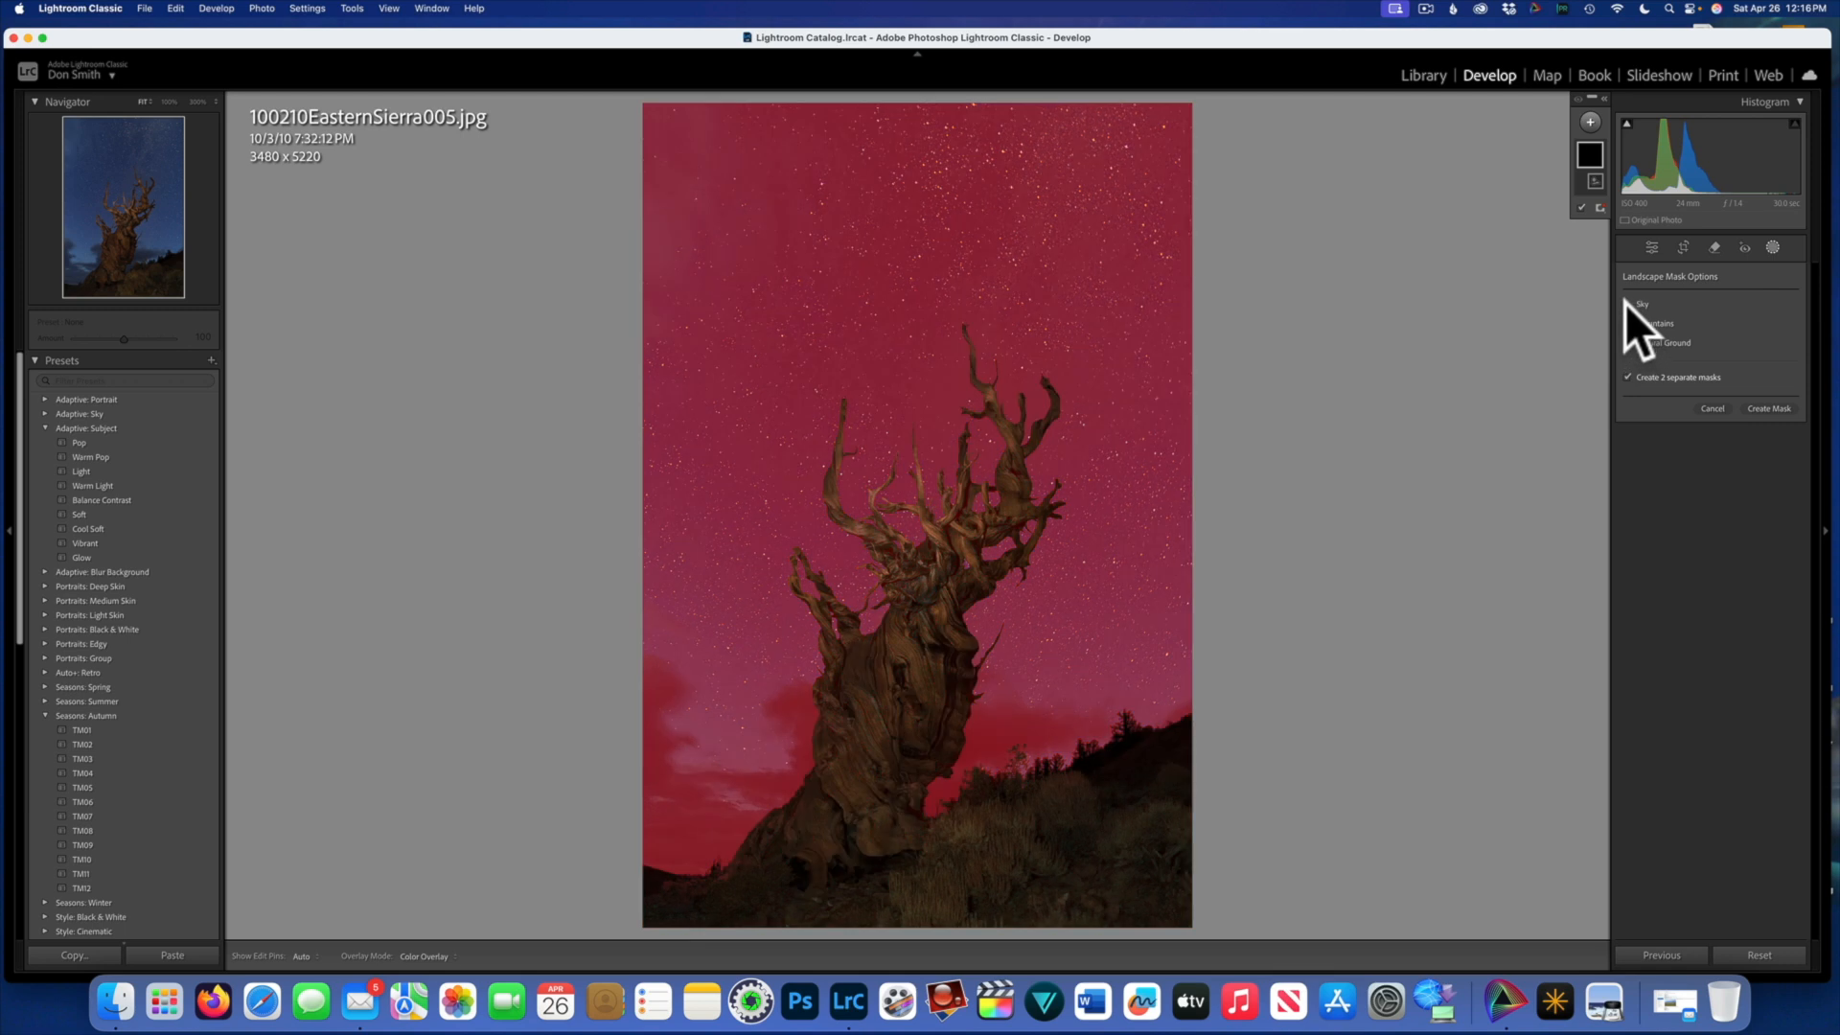
pyautogui.click(1626, 305)
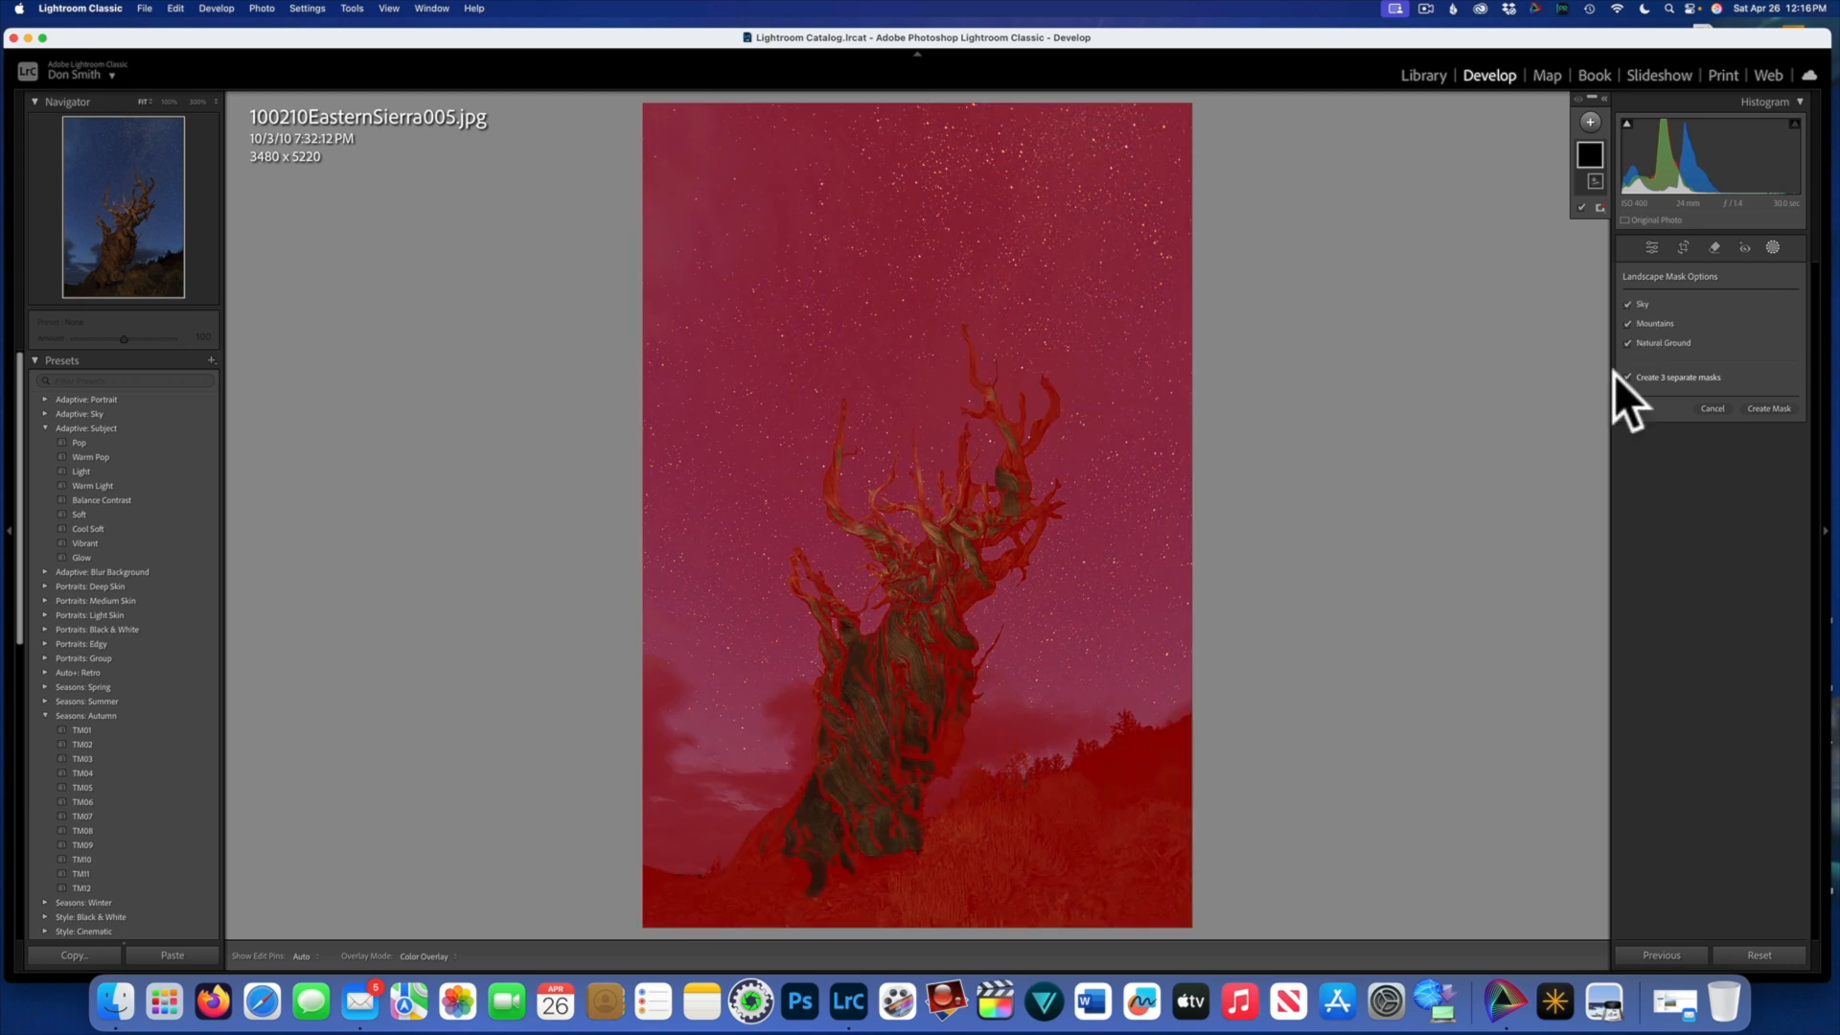
pyautogui.click(1780, 407)
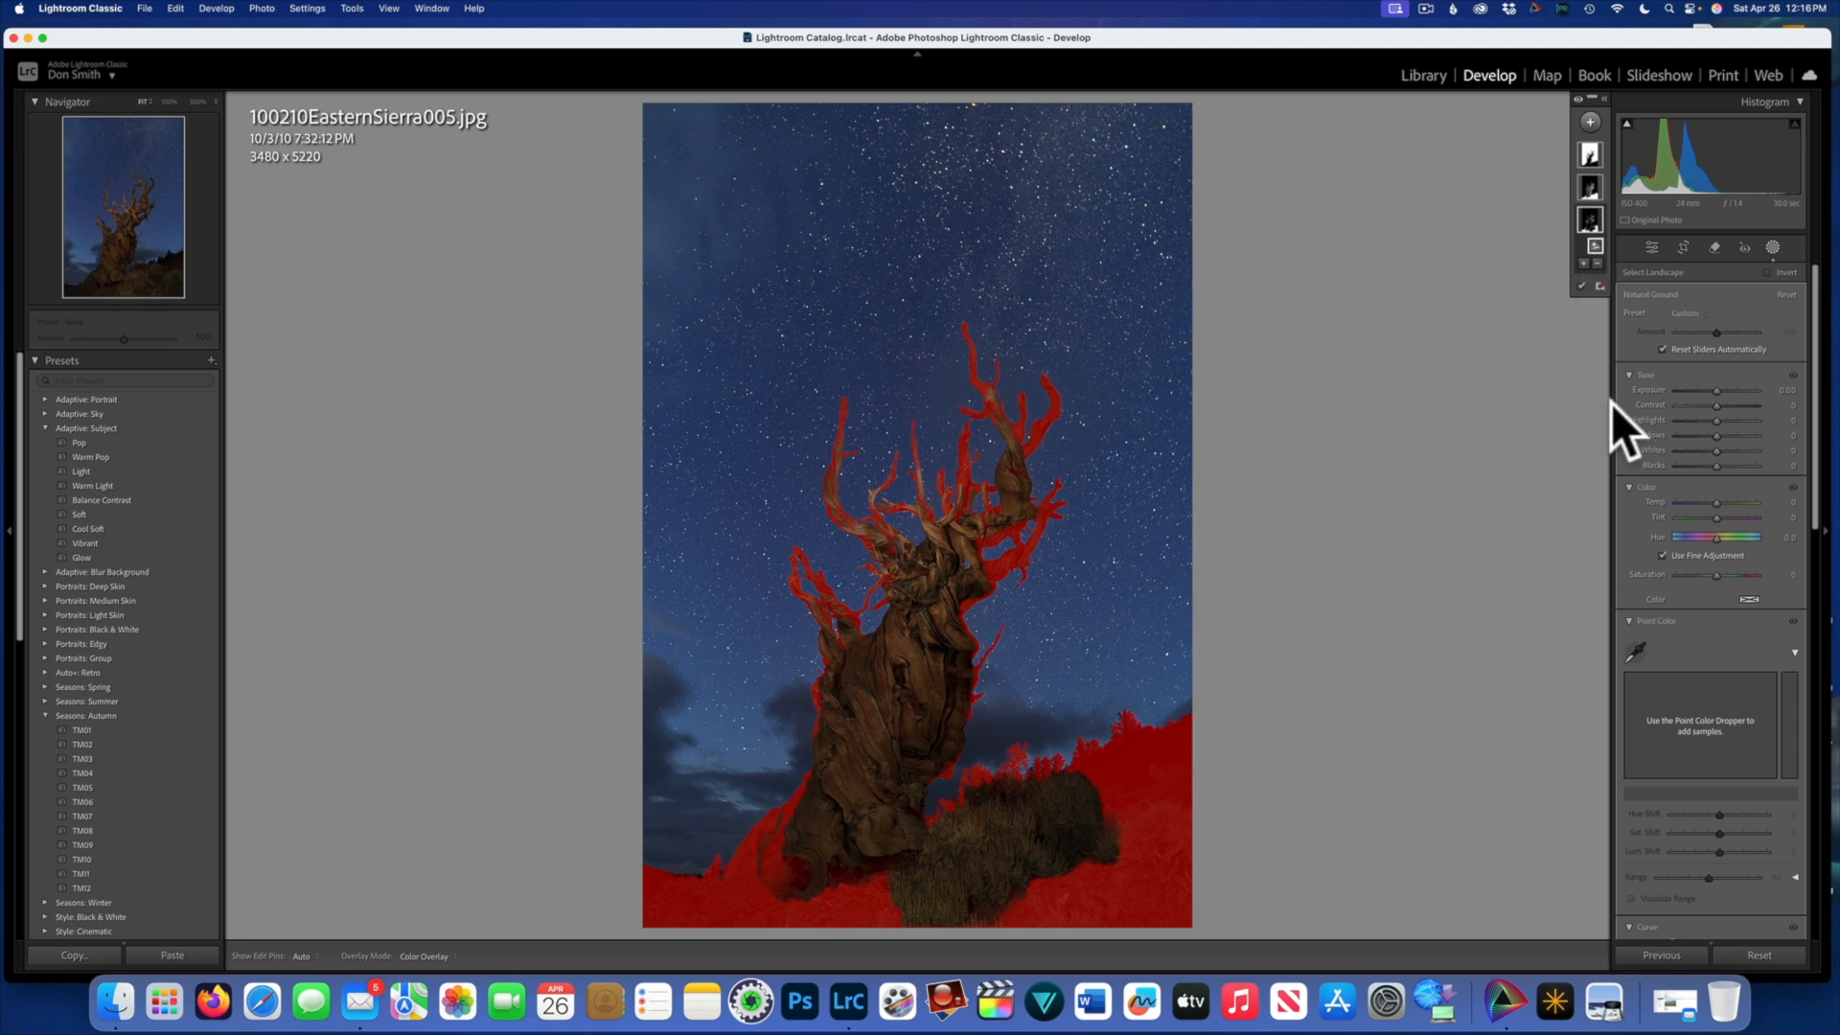
# Step: Set the Natural Ground mask's Exposure to 0.50, Shadows to 27 and Temp to 40
pyautogui.moveTo(1718, 390); pyautogui.dragTo(1727, 434)
pyautogui.moveTo(1716, 503); pyautogui.dragTo(1721, 508)
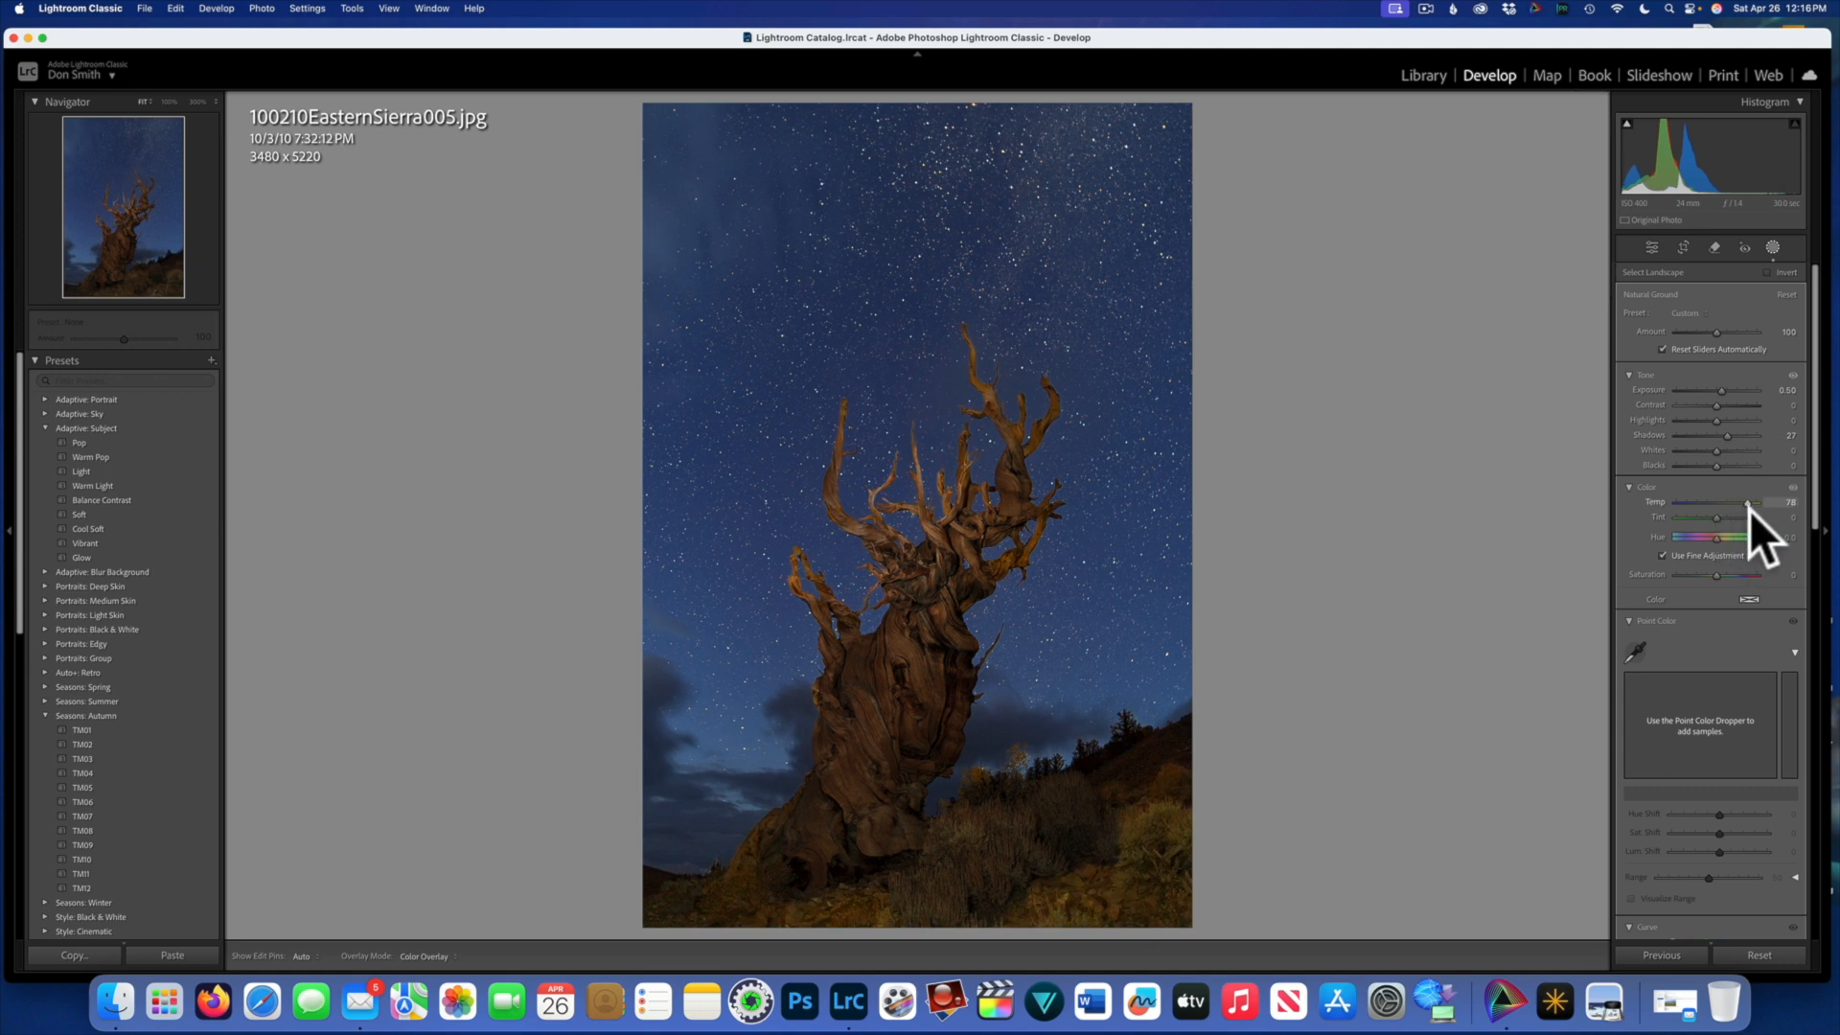
pyautogui.moveTo(1735, 505); pyautogui.dragTo(1739, 516)
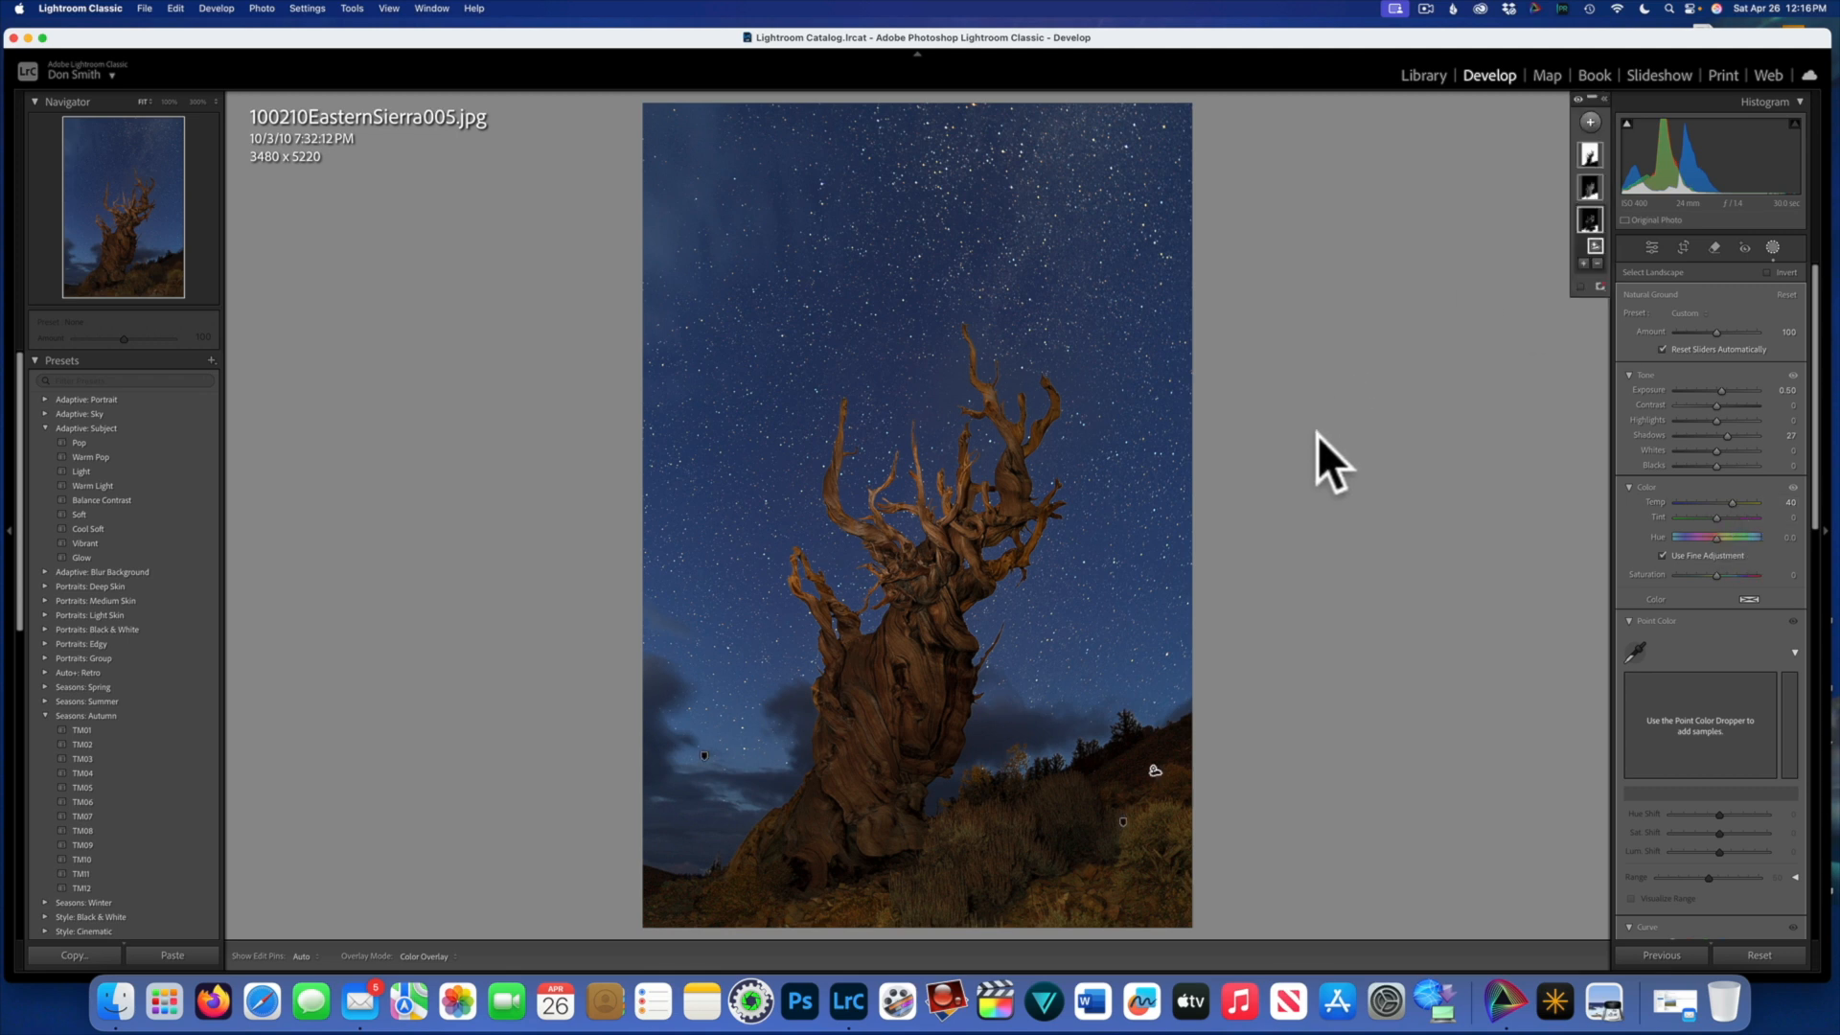
# Step: Set the Mountains mask's Shadows to 41 and subtract the foreground ground from the mask with a Brush
pyautogui.click(1589, 194)
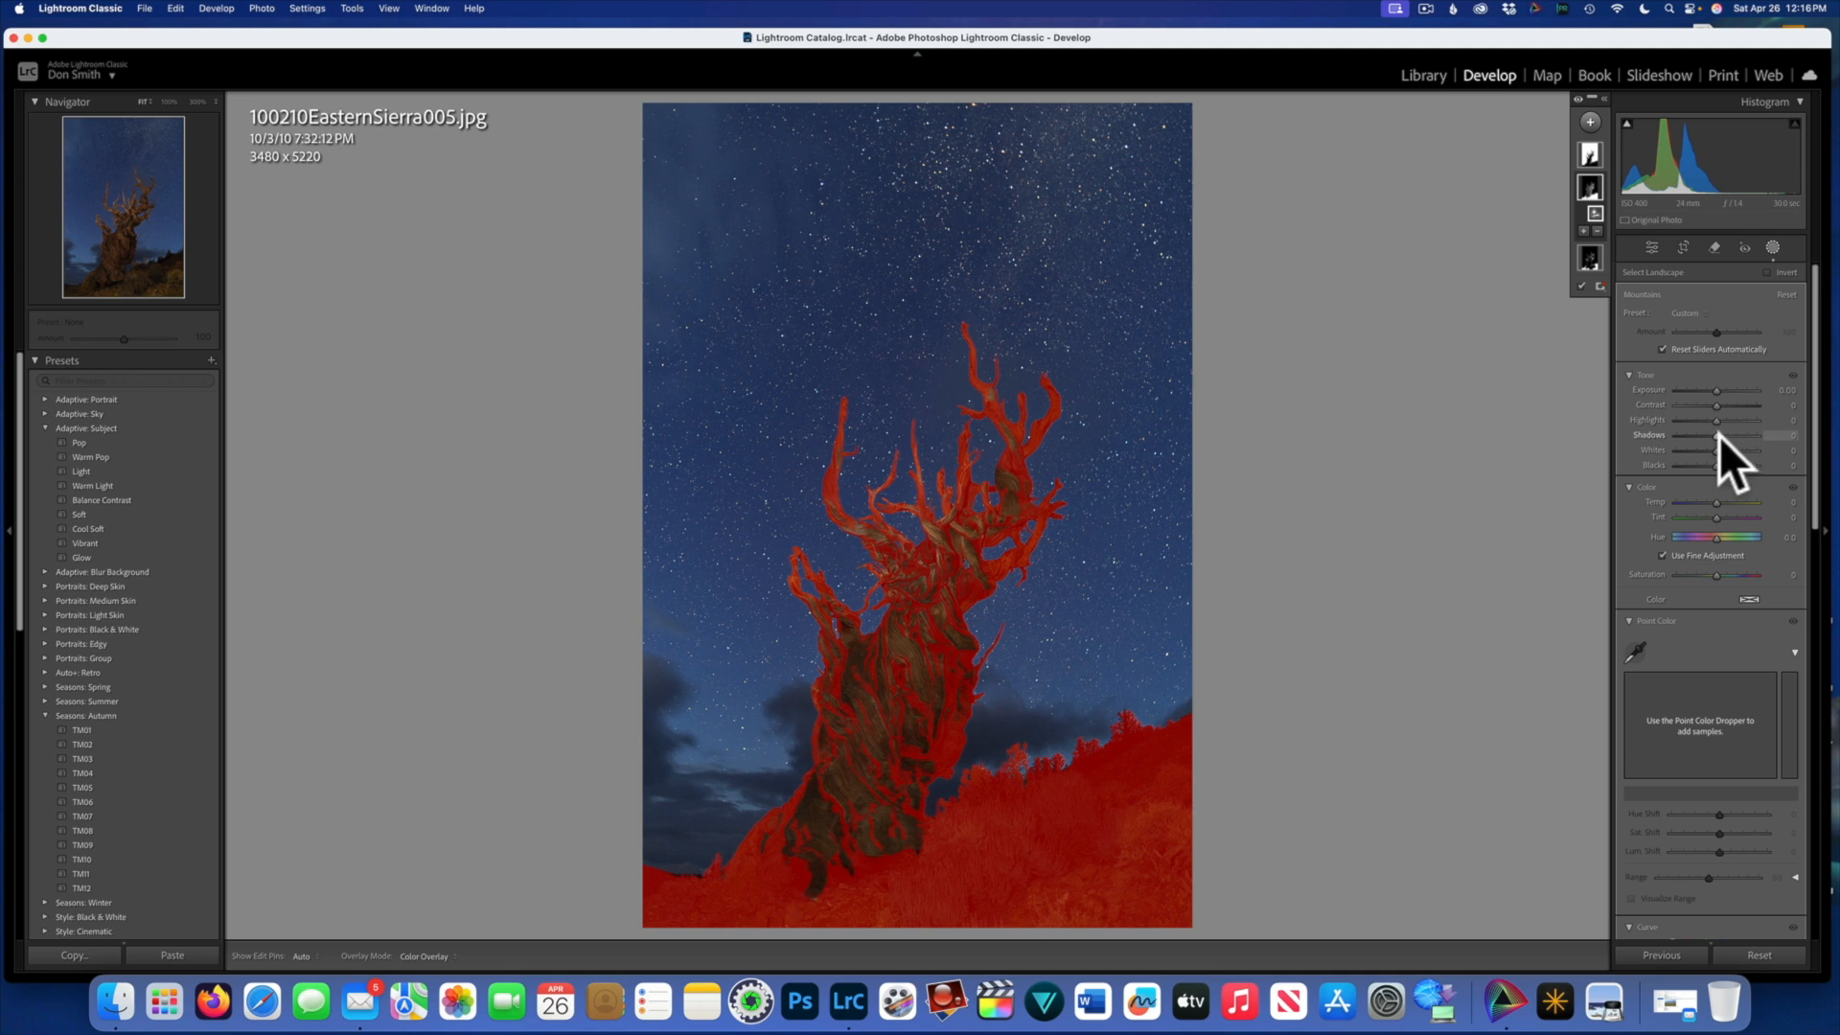
pyautogui.moveTo(1715, 433); pyautogui.dragTo(1734, 434)
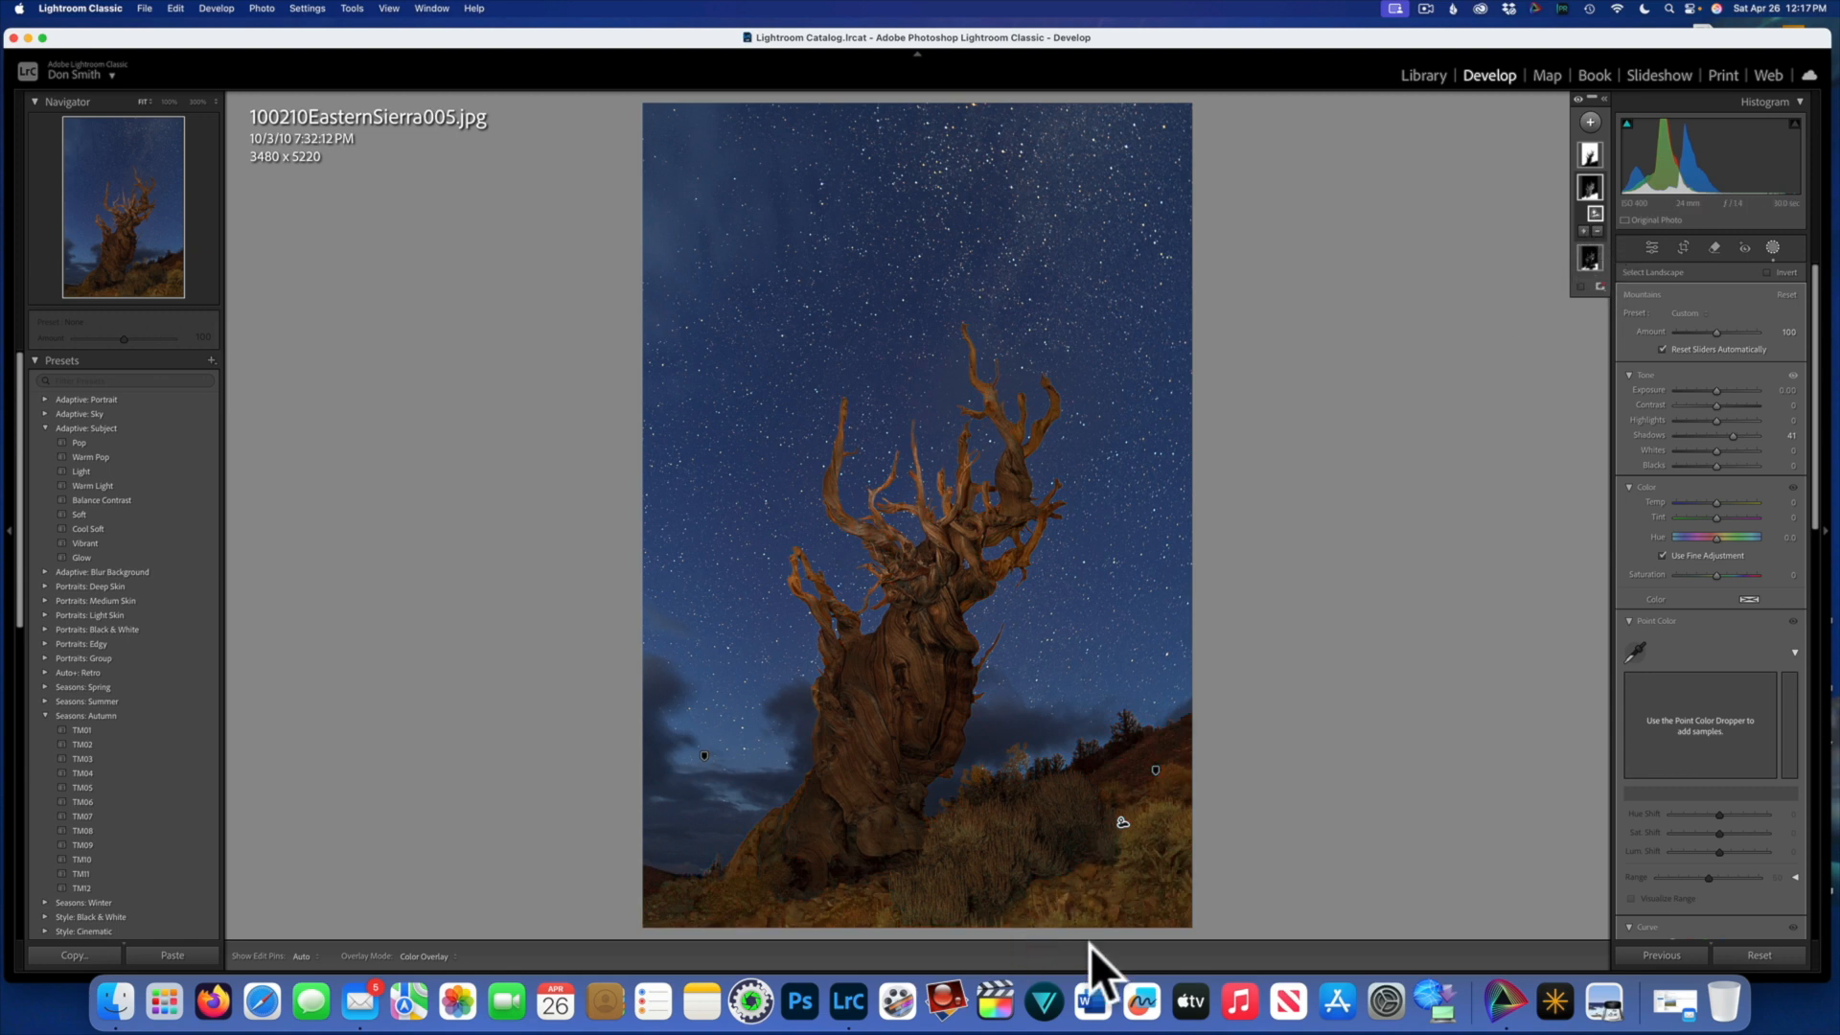
pyautogui.moveTo(1578, 251)
pyautogui.click(1597, 231)
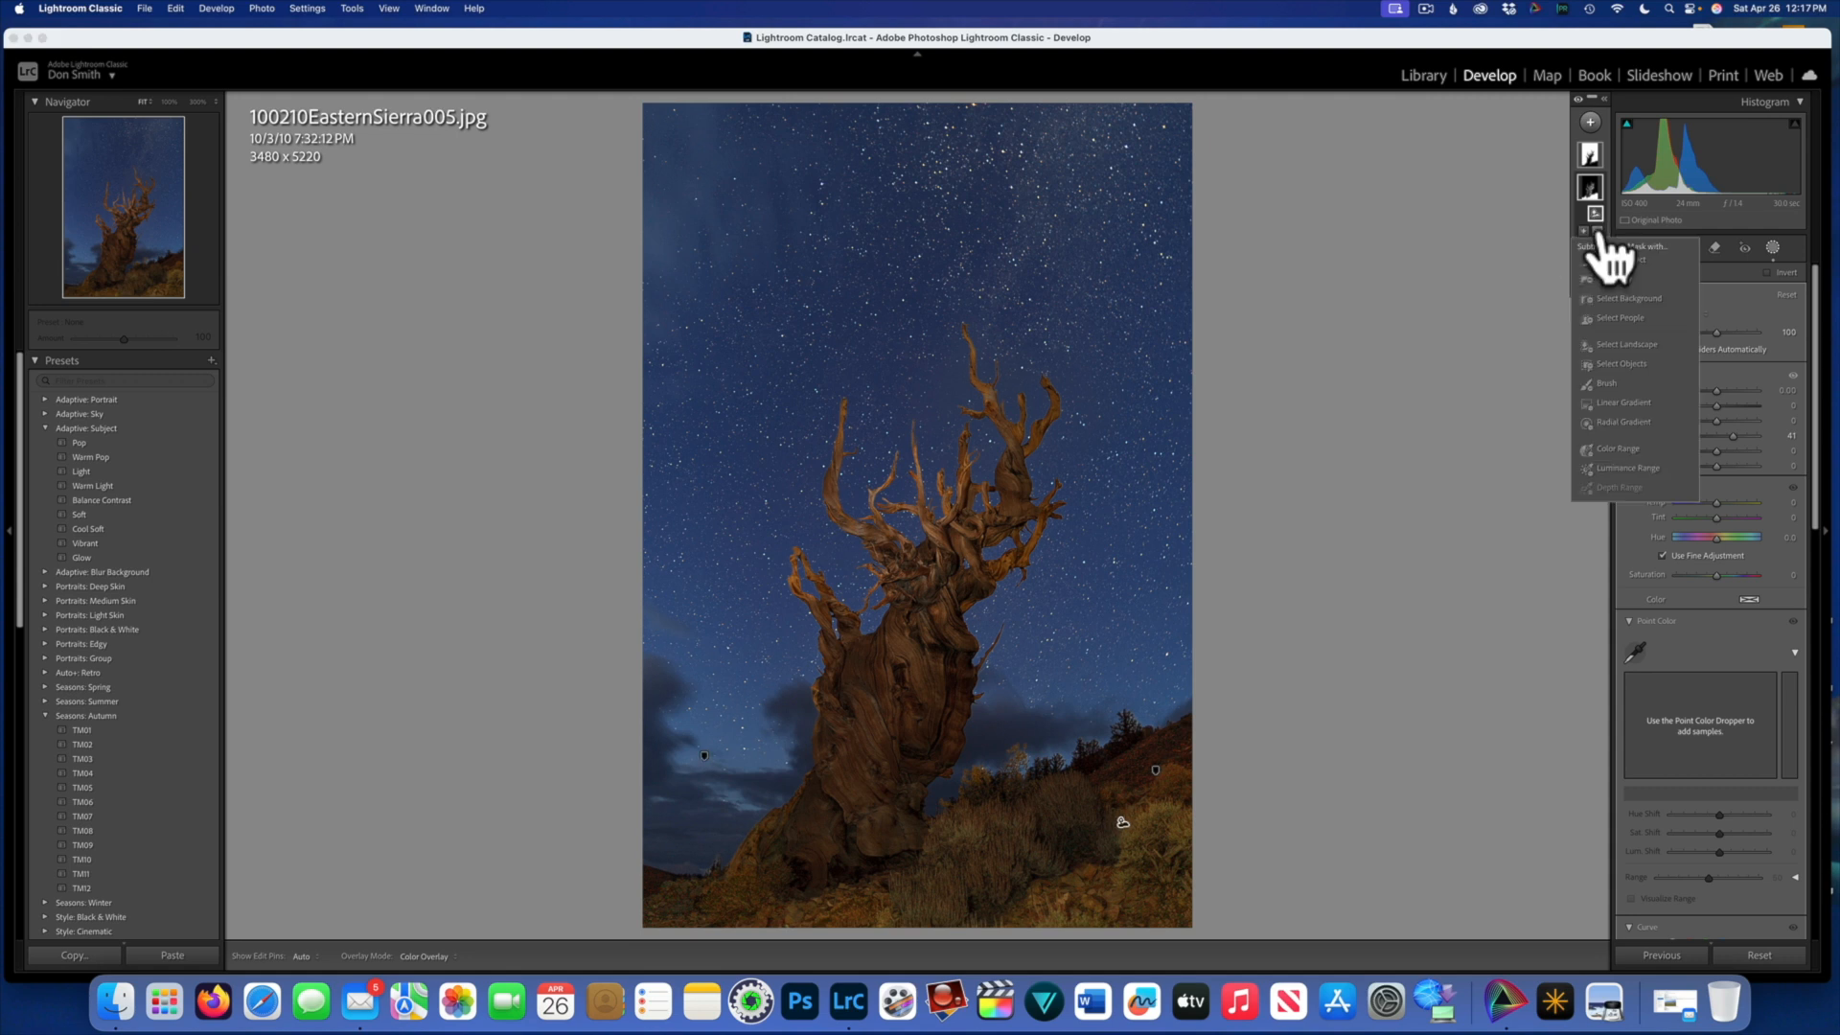
pyautogui.click(1623, 383)
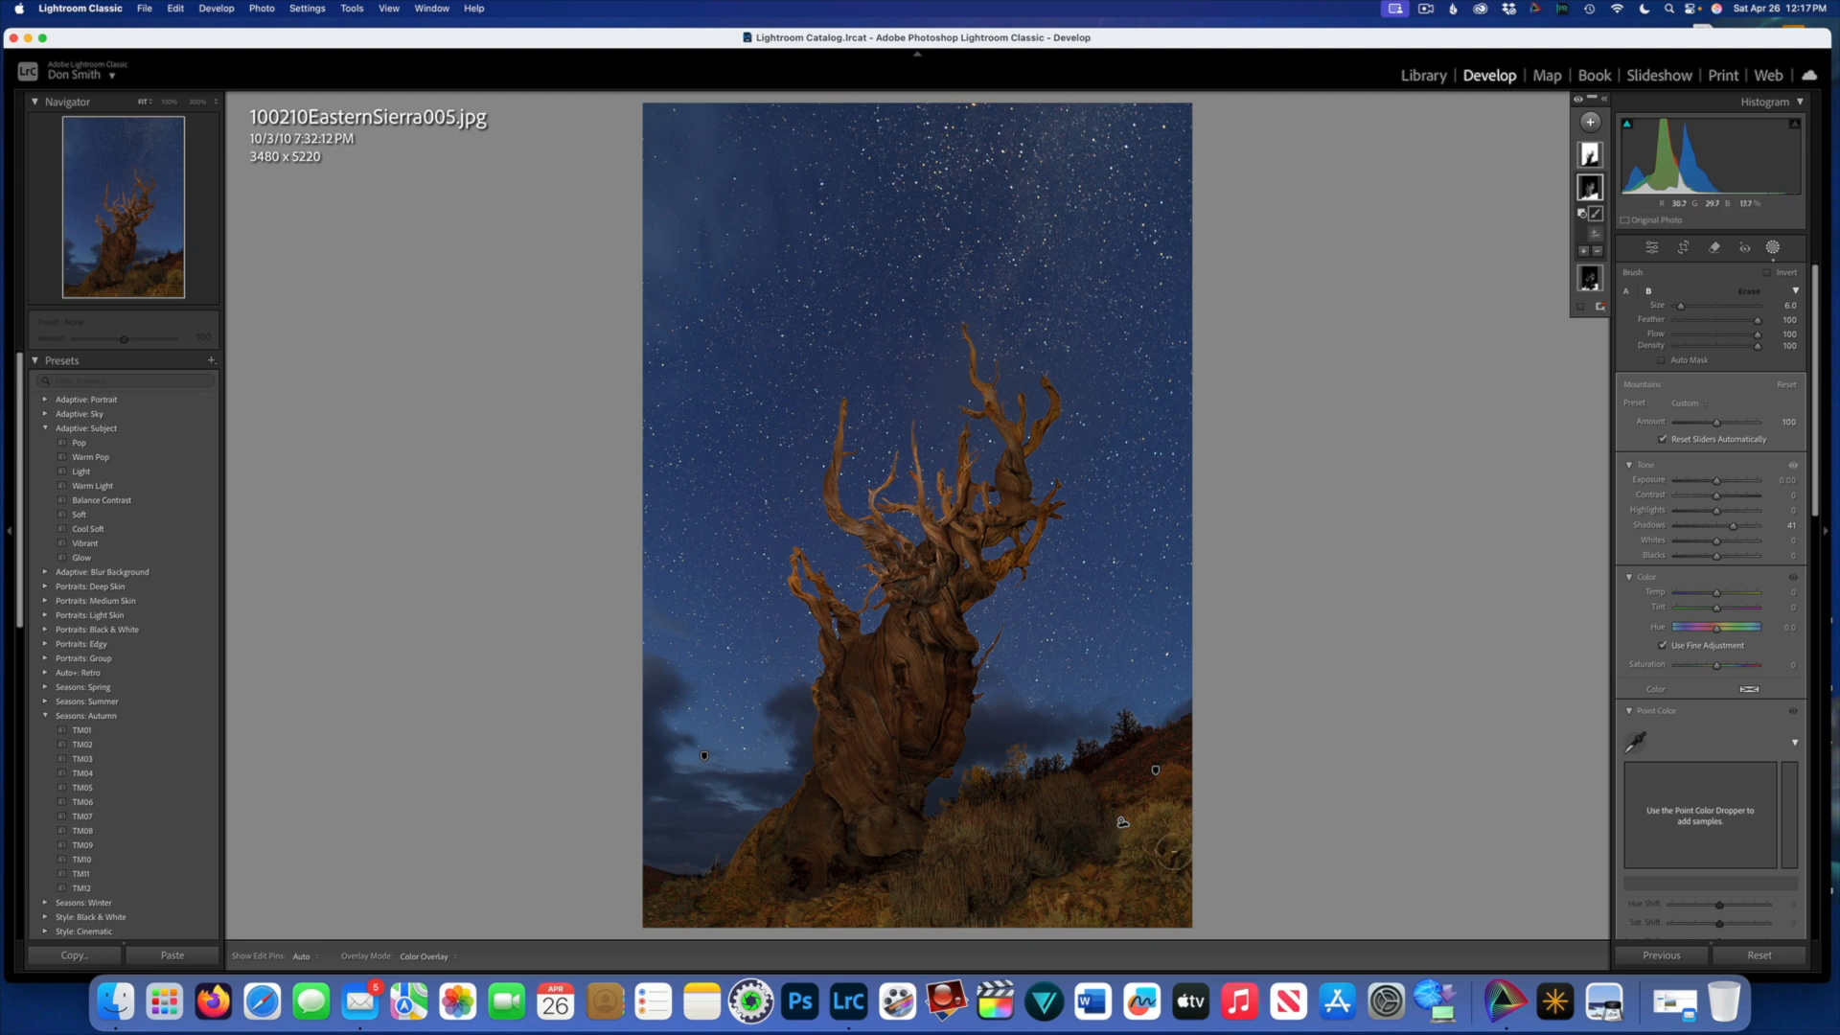
pyautogui.moveTo(1177, 808)
pyautogui.mouseDown()
pyautogui.moveTo(1031, 921)
pyautogui.moveTo(1320, 900)
pyautogui.moveTo(1136, 920)
pyautogui.moveTo(1091, 906)
pyautogui.moveTo(1177, 821)
pyautogui.mouseUp()
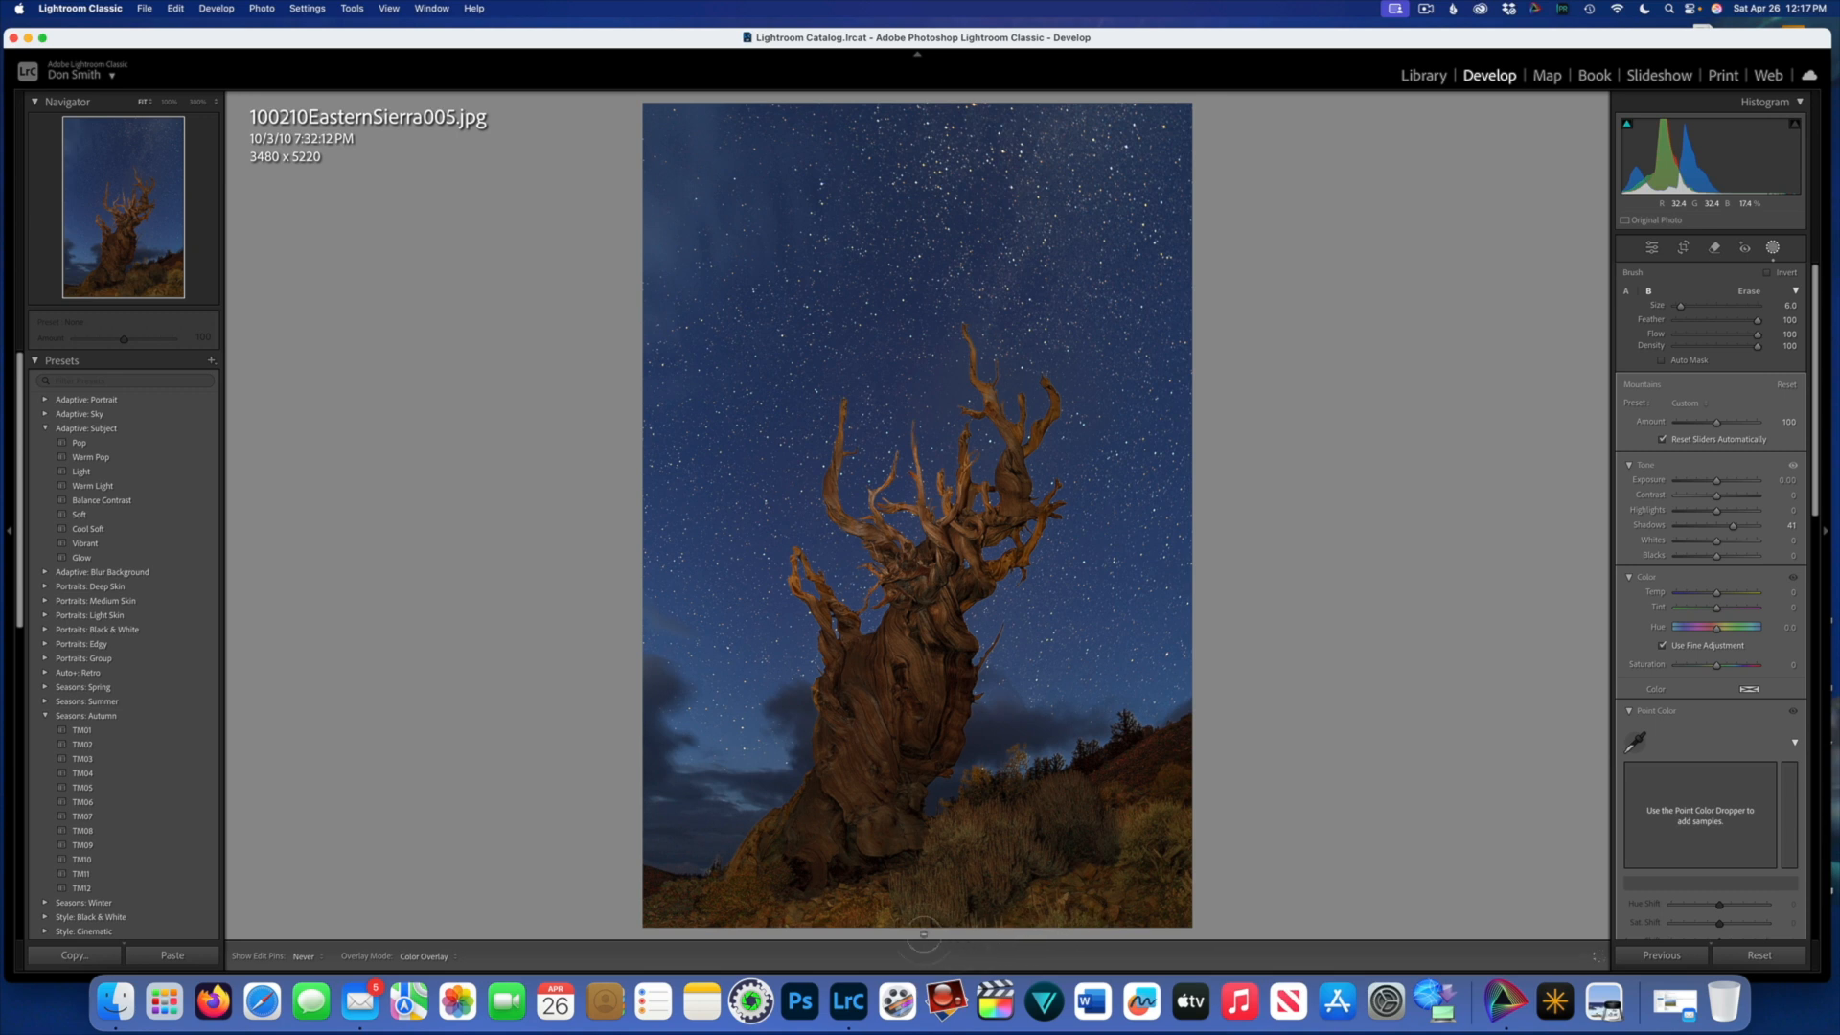
pyautogui.moveTo(605, 928)
pyautogui.mouseDown()
pyautogui.moveTo(633, 907)
pyautogui.moveTo(611, 893)
pyautogui.mouseUp()
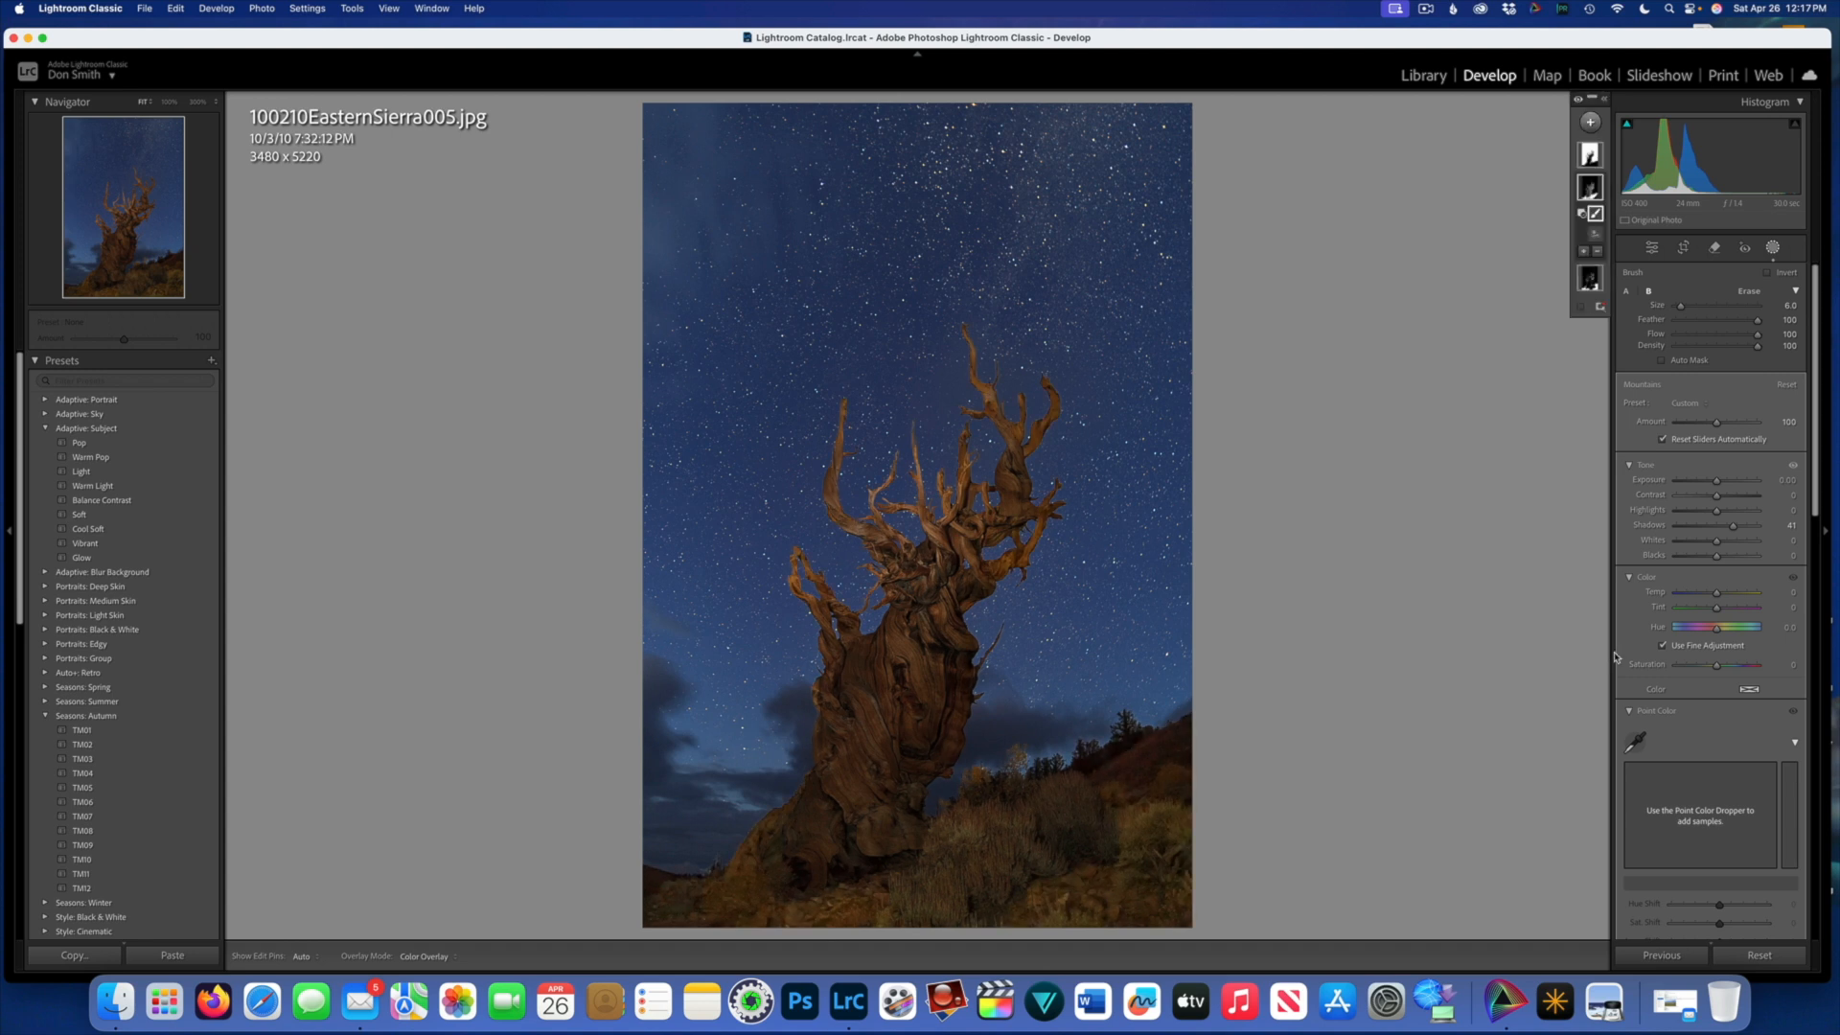
# Step: Set the Sky mask's Temp to 16 and raise its Texture, and compare the photo with its original
pyautogui.click(1591, 155)
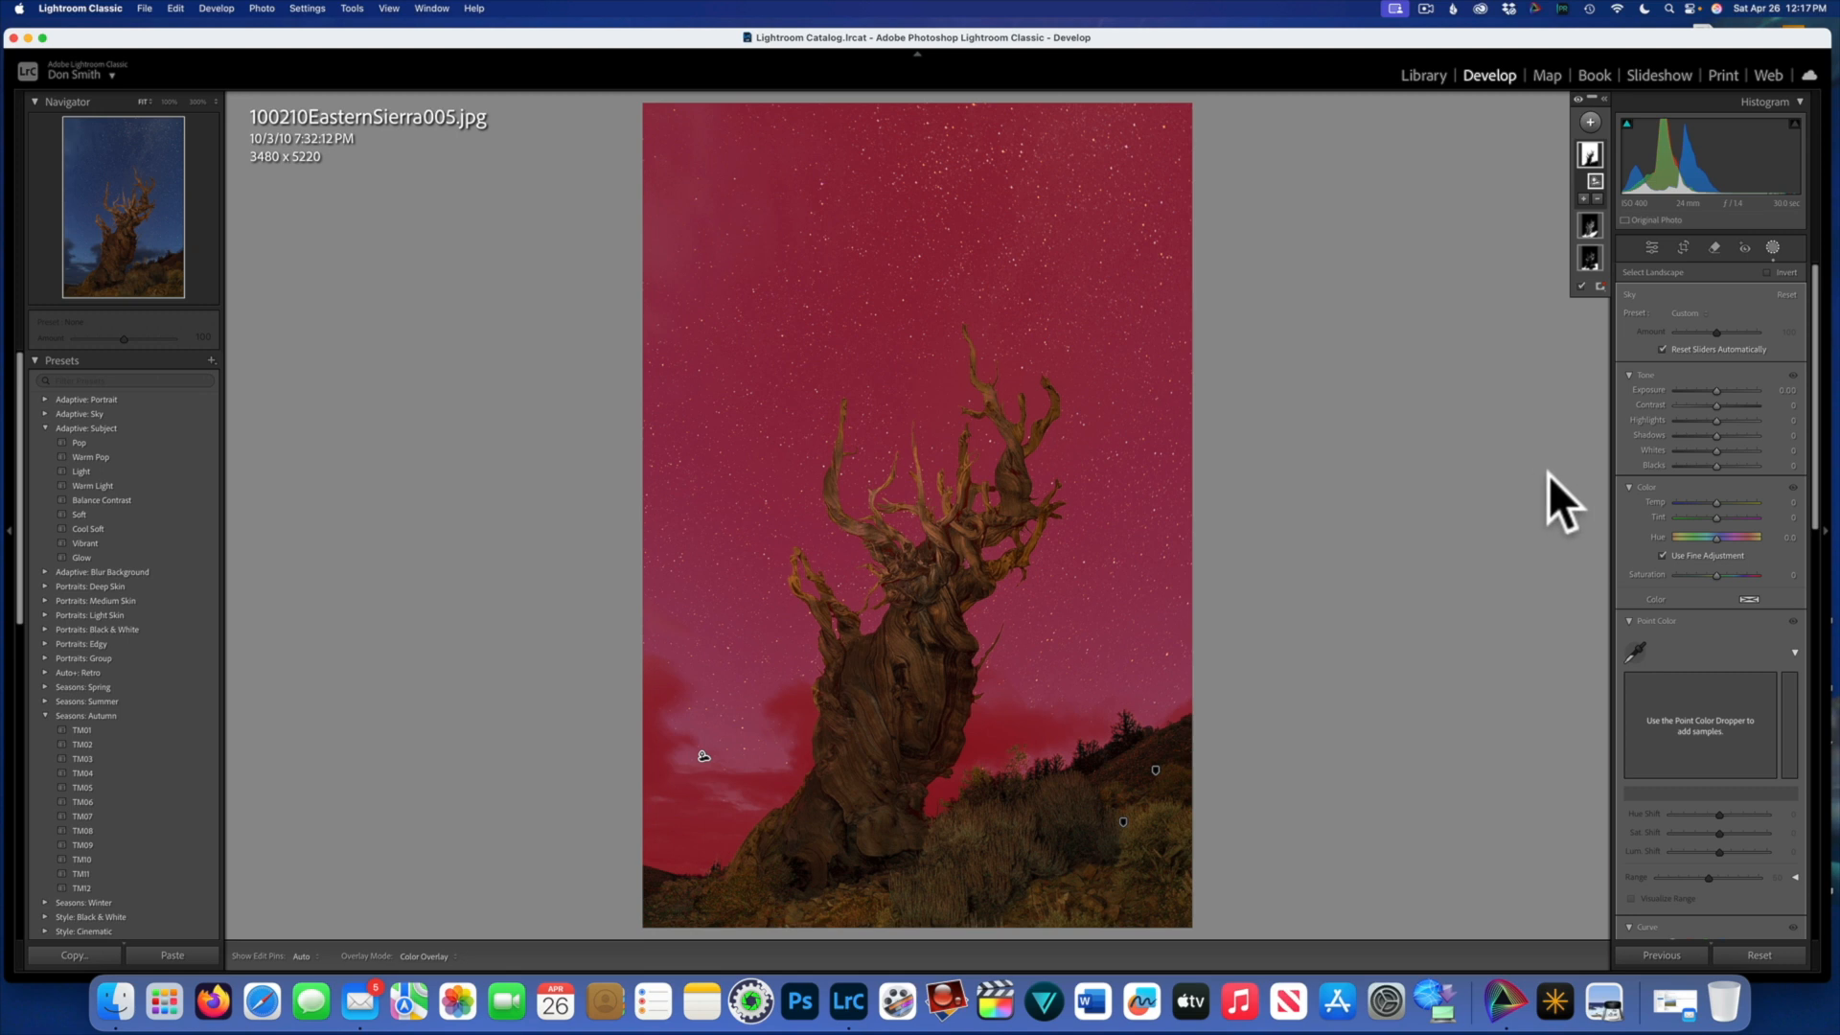
pyautogui.click(1716, 500)
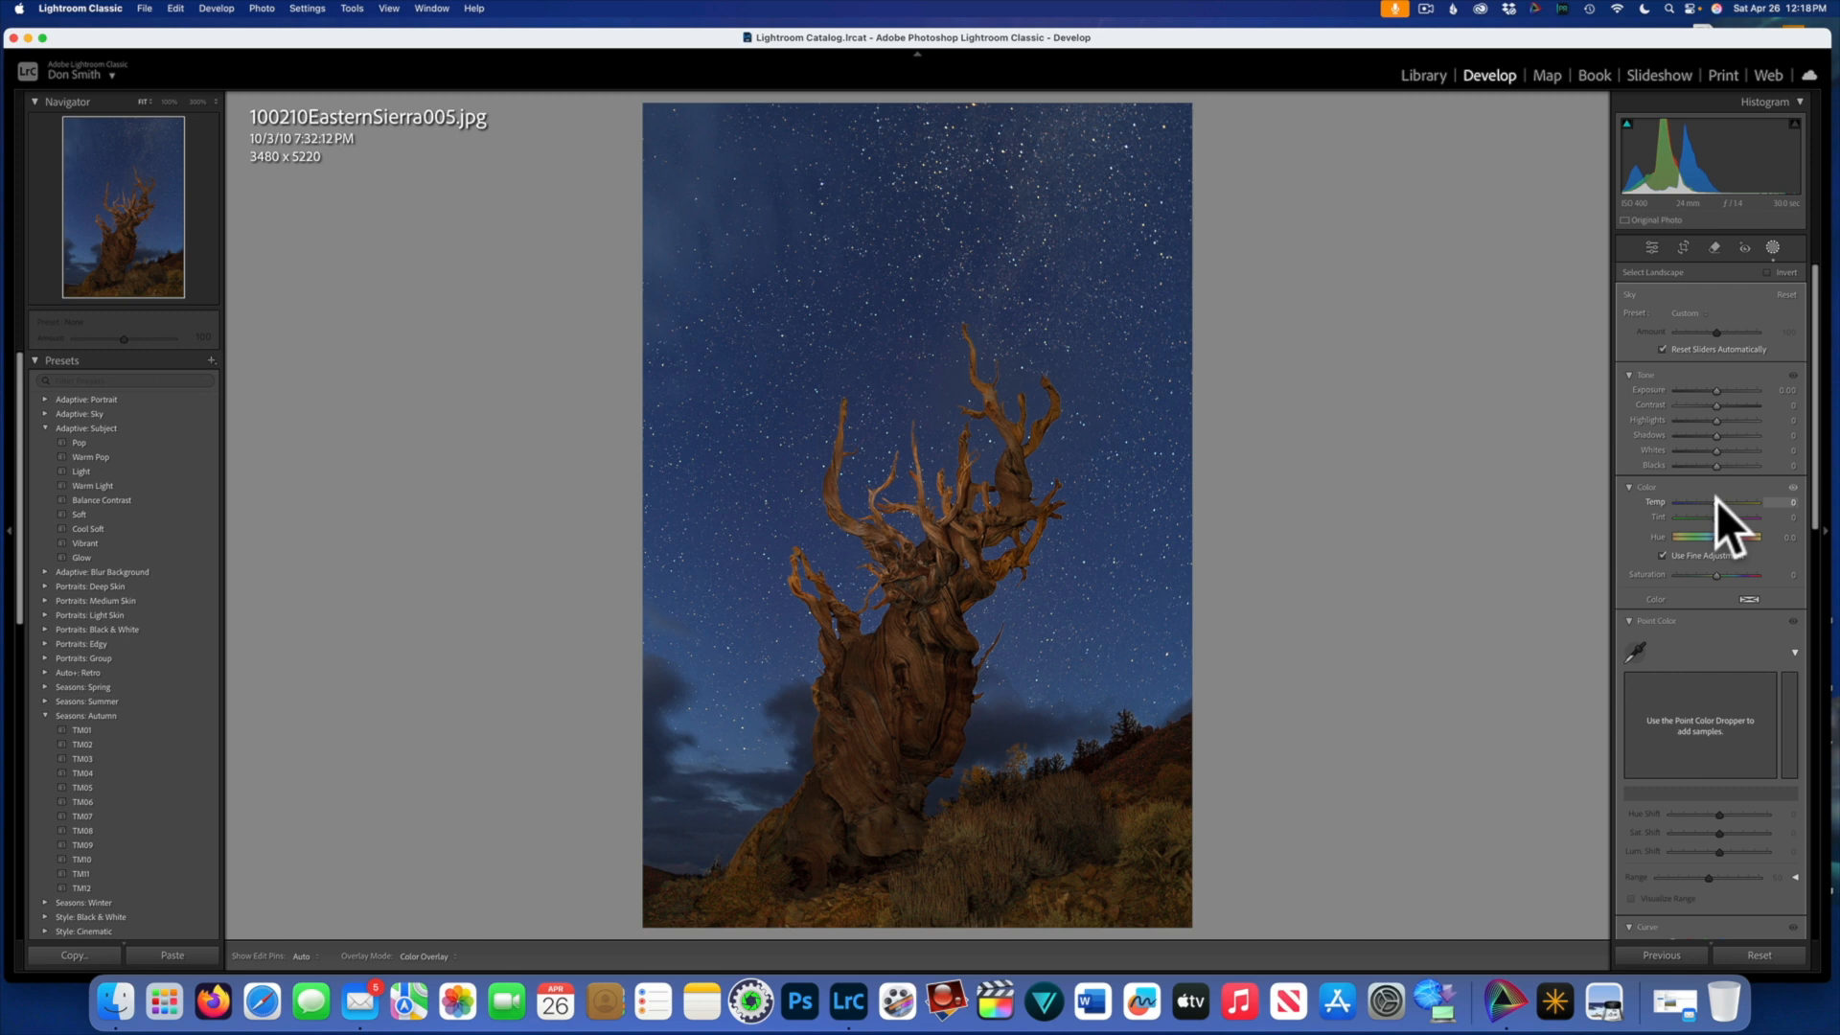
pyautogui.moveTo(1724, 503)
pyautogui.mouseDown()
pyautogui.moveTo(1768, 516)
pyautogui.moveTo(1676, 515)
pyautogui.moveTo(1723, 512)
pyautogui.mouseUp()
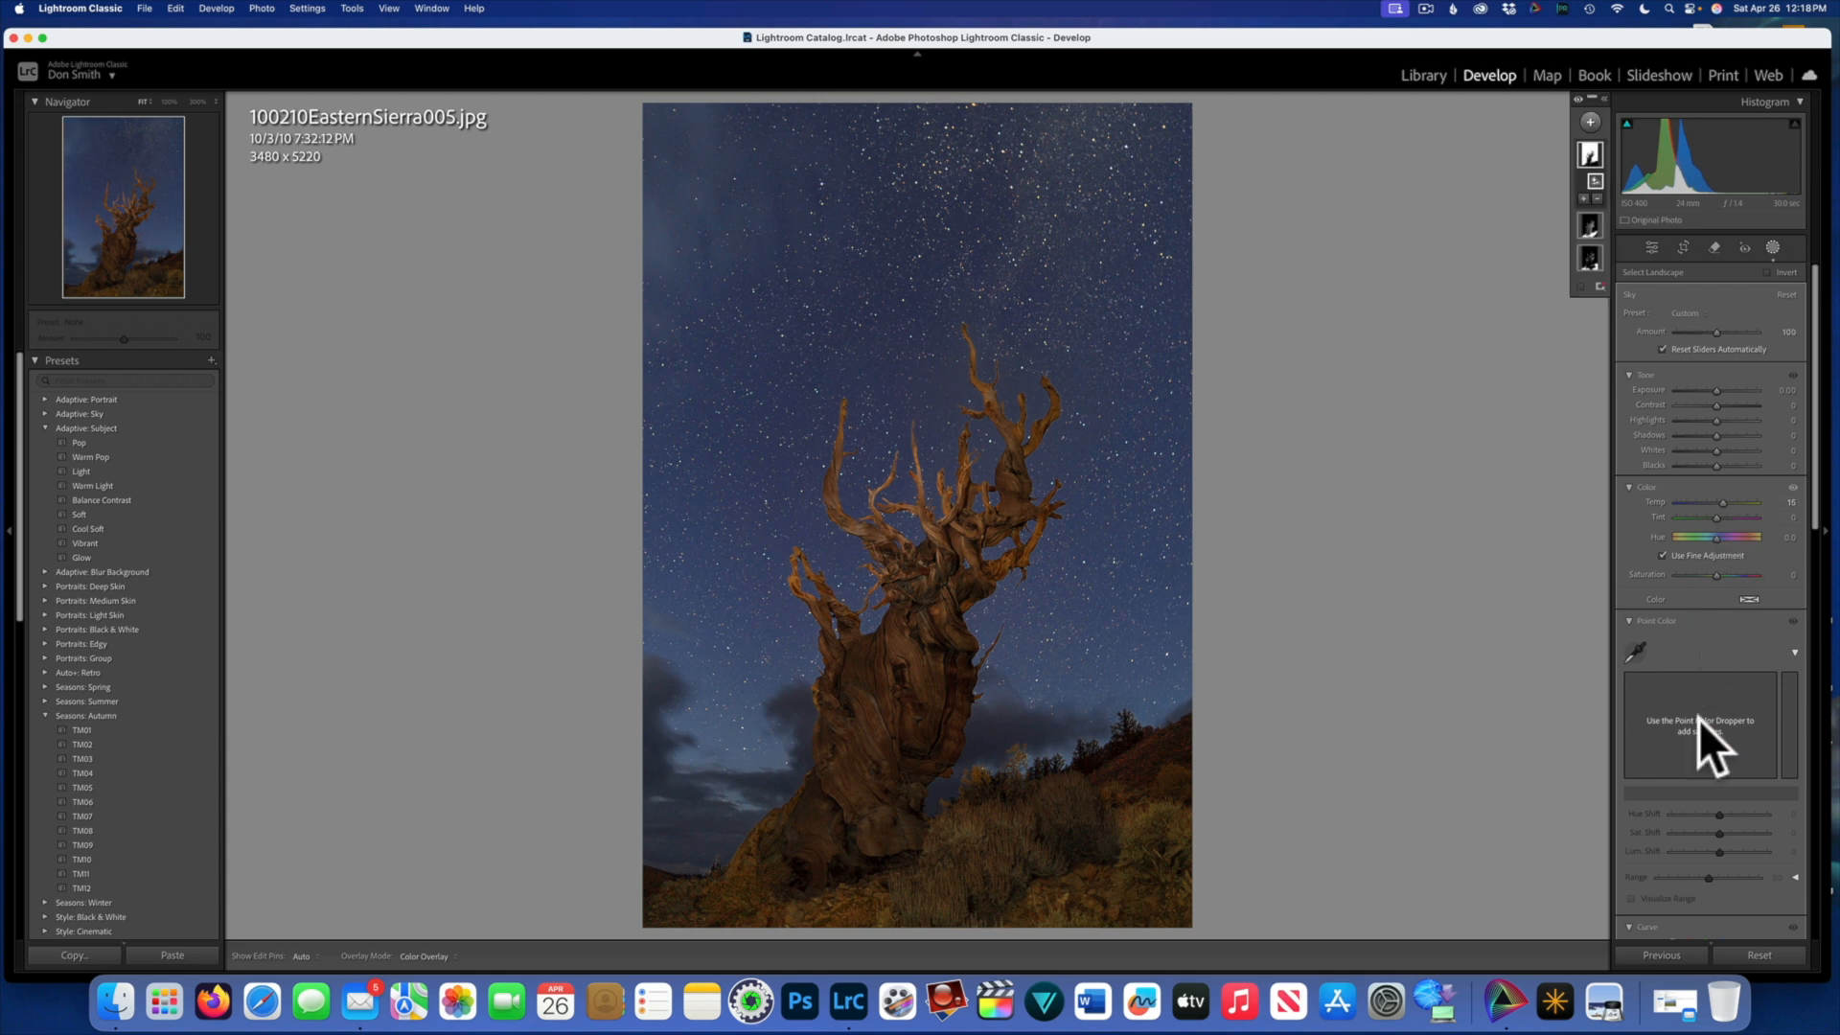
pyautogui.scroll(-3, 1687, 748)
pyautogui.scroll(-12, 1677, 770)
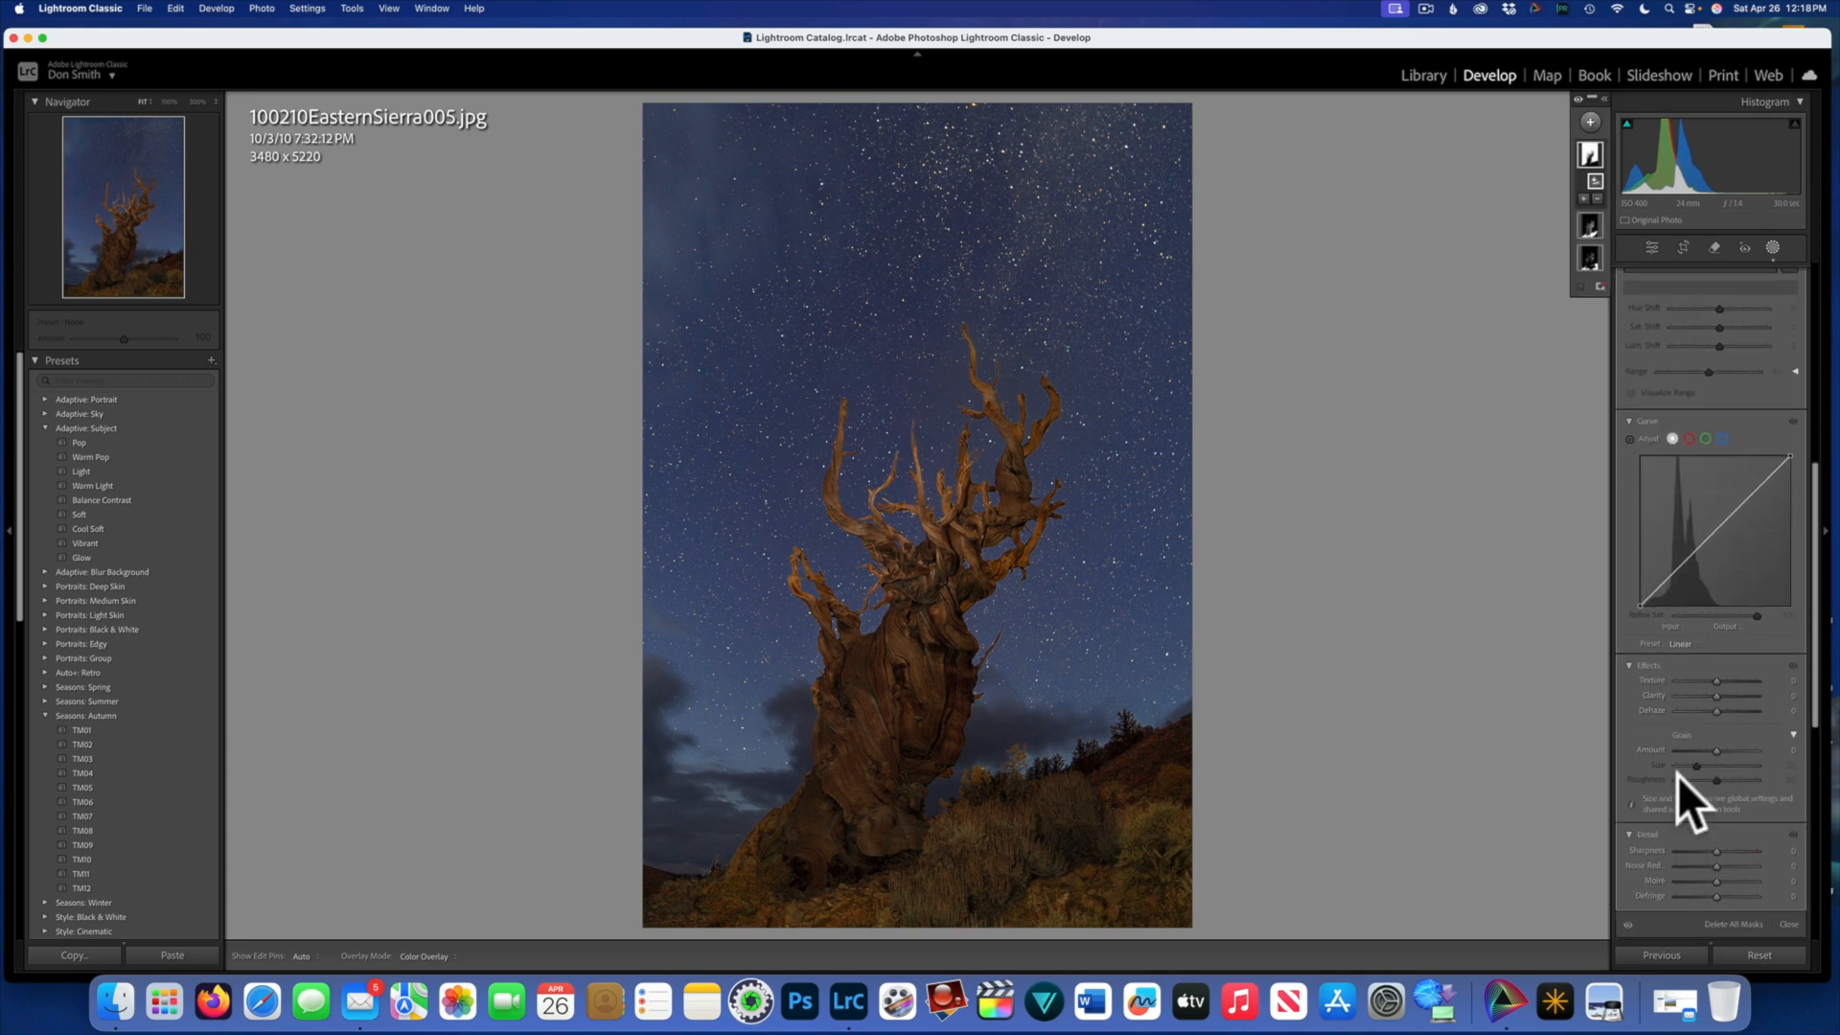
pyautogui.moveTo(1715, 678); pyautogui.dragTo(1763, 693)
pyautogui.press('\\')
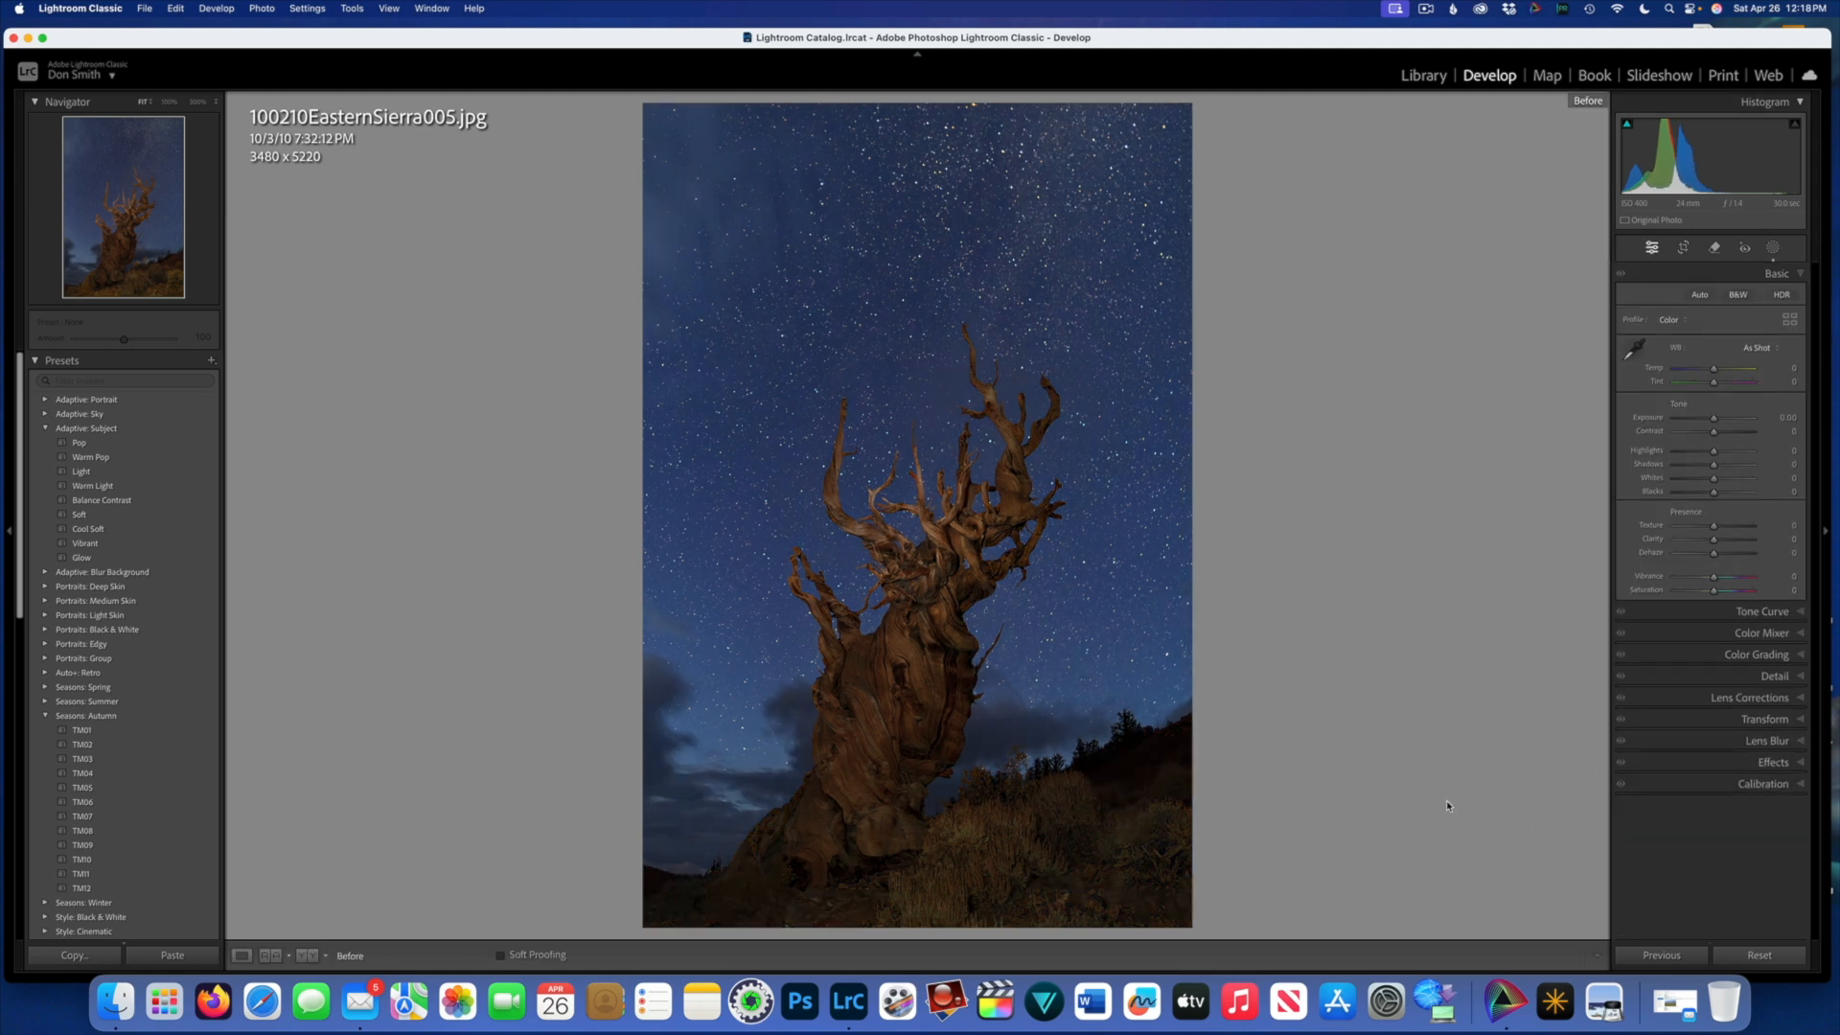
pyautogui.press('\\')
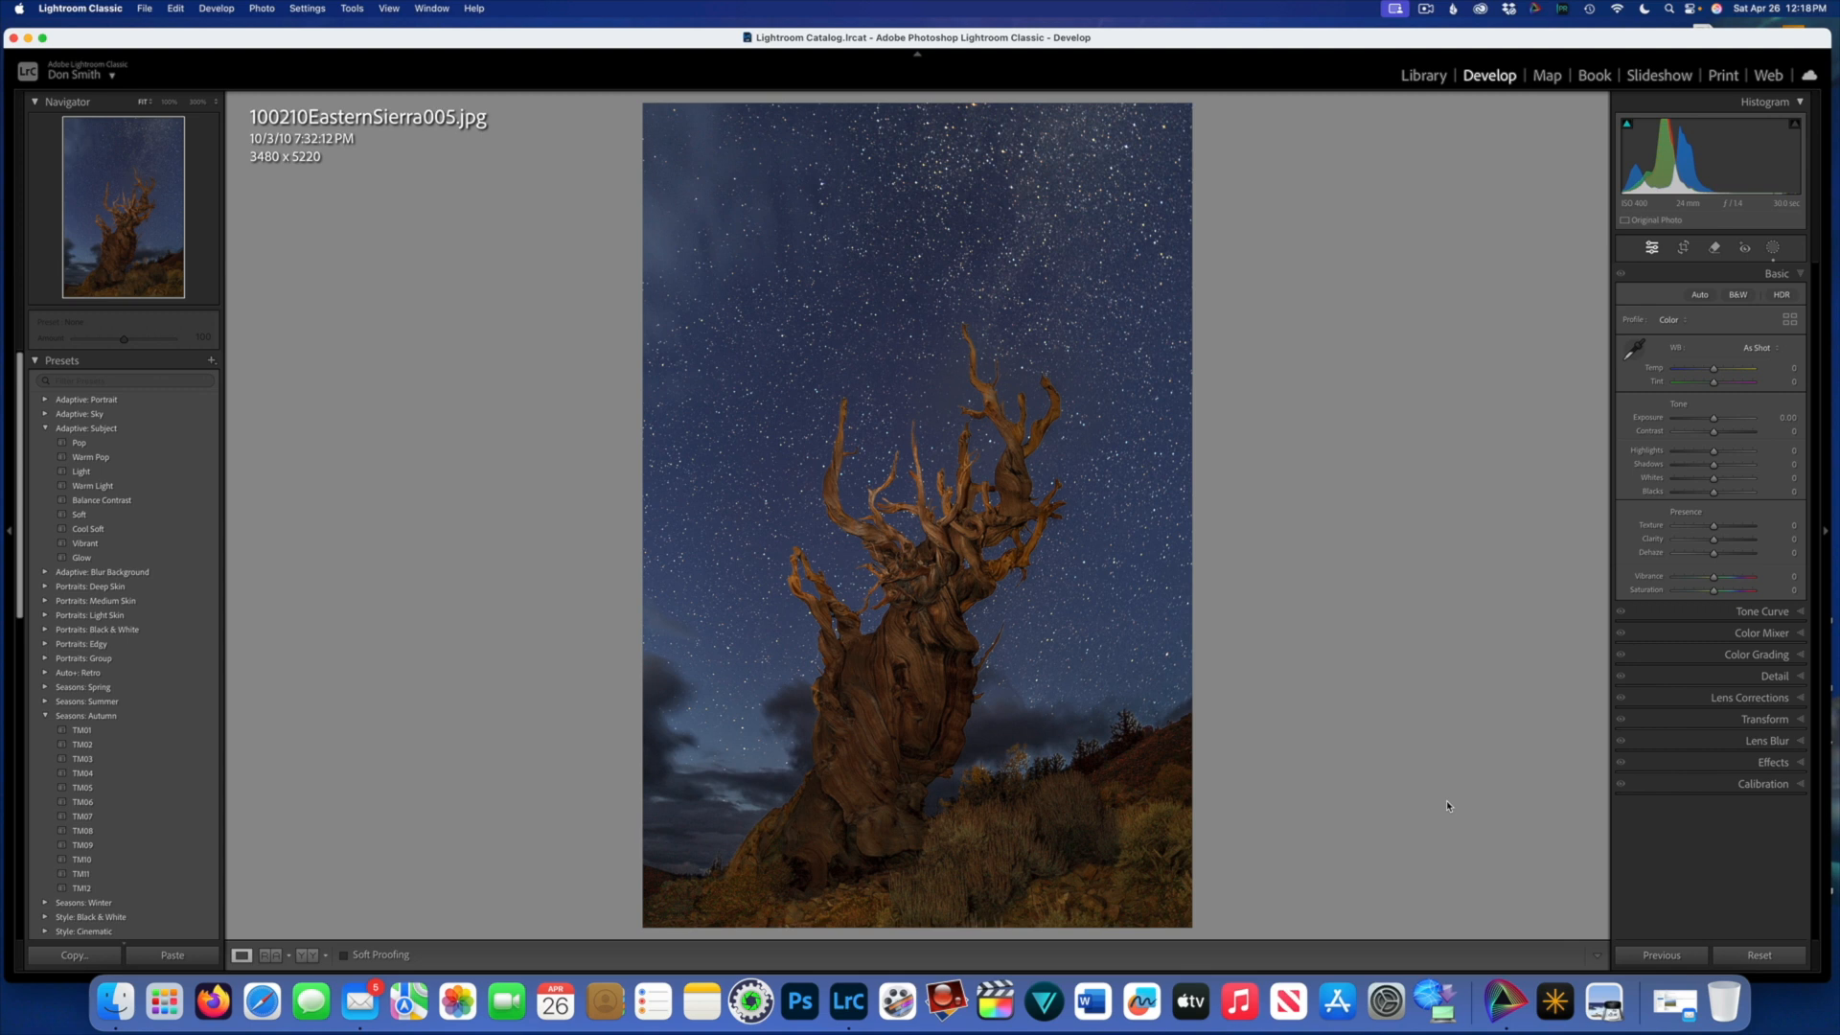
# Step: Open 090510California011.JPG, lower its Whites slightly while checking for clipping, and set its Blacks to +71
pyautogui.press('Right')
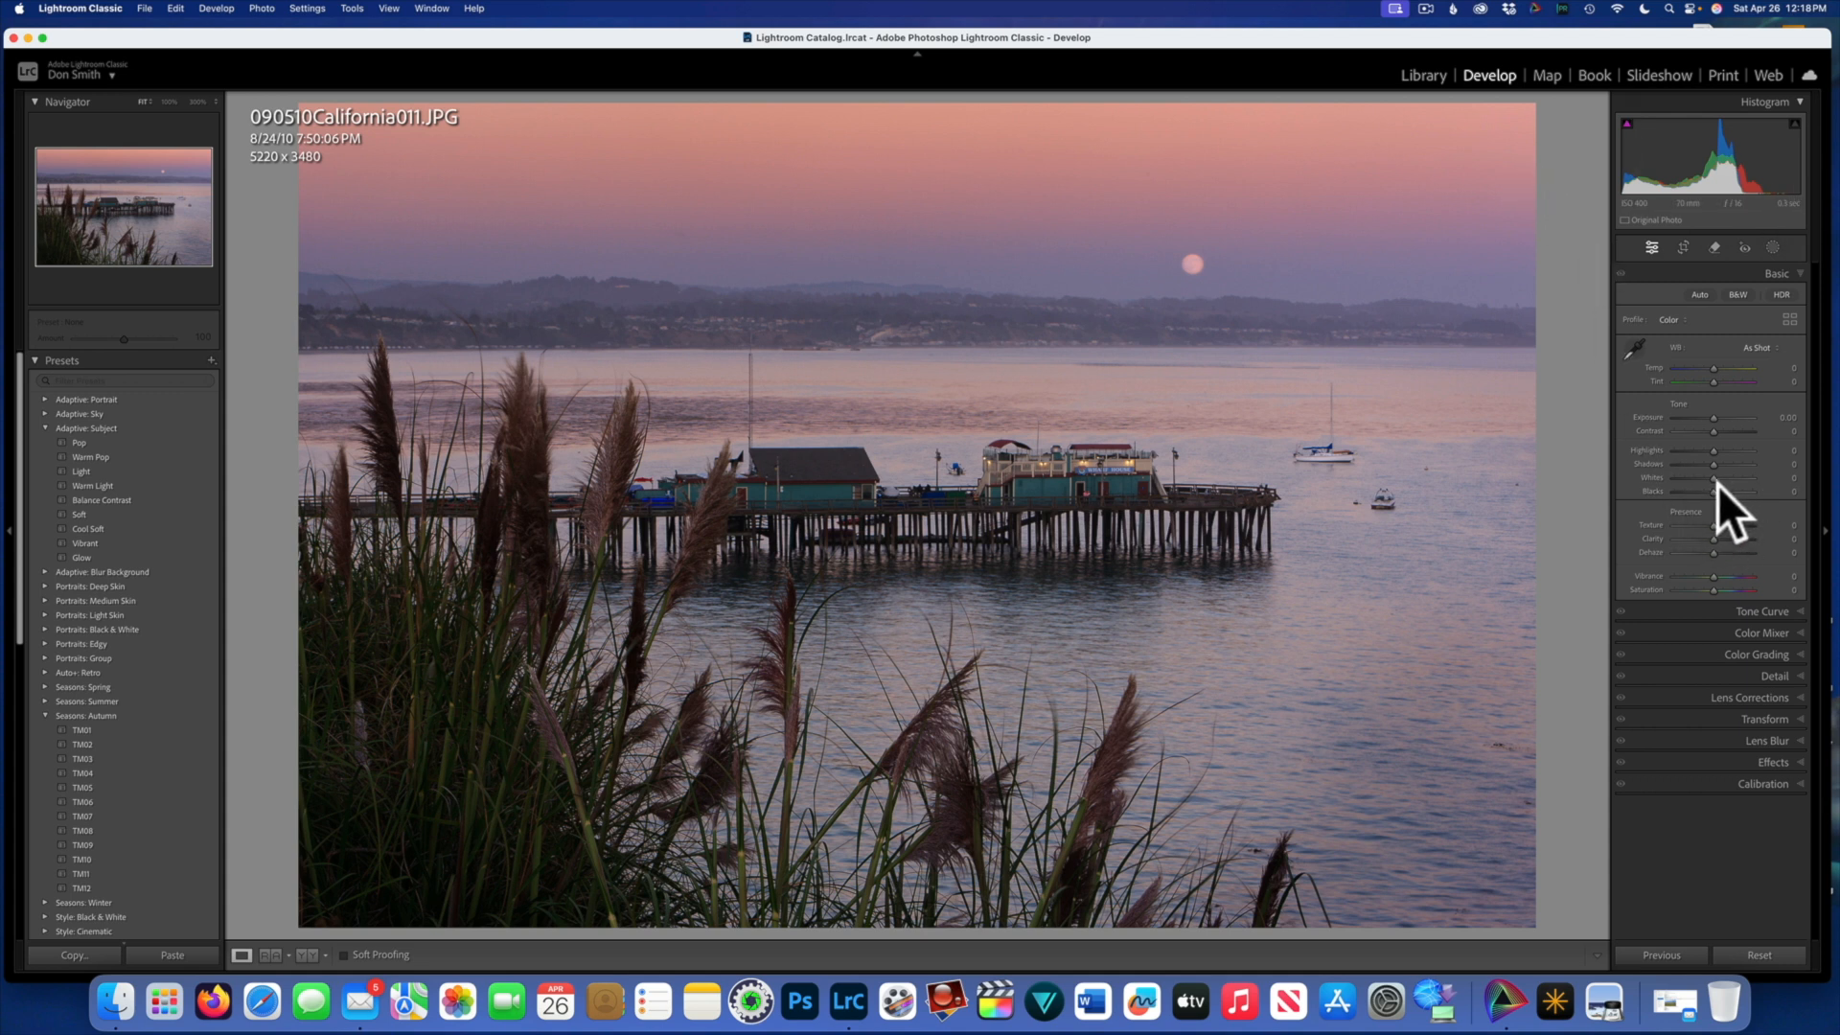
pyautogui.moveTo(1711, 489); pyautogui.dragTo(1760, 493)
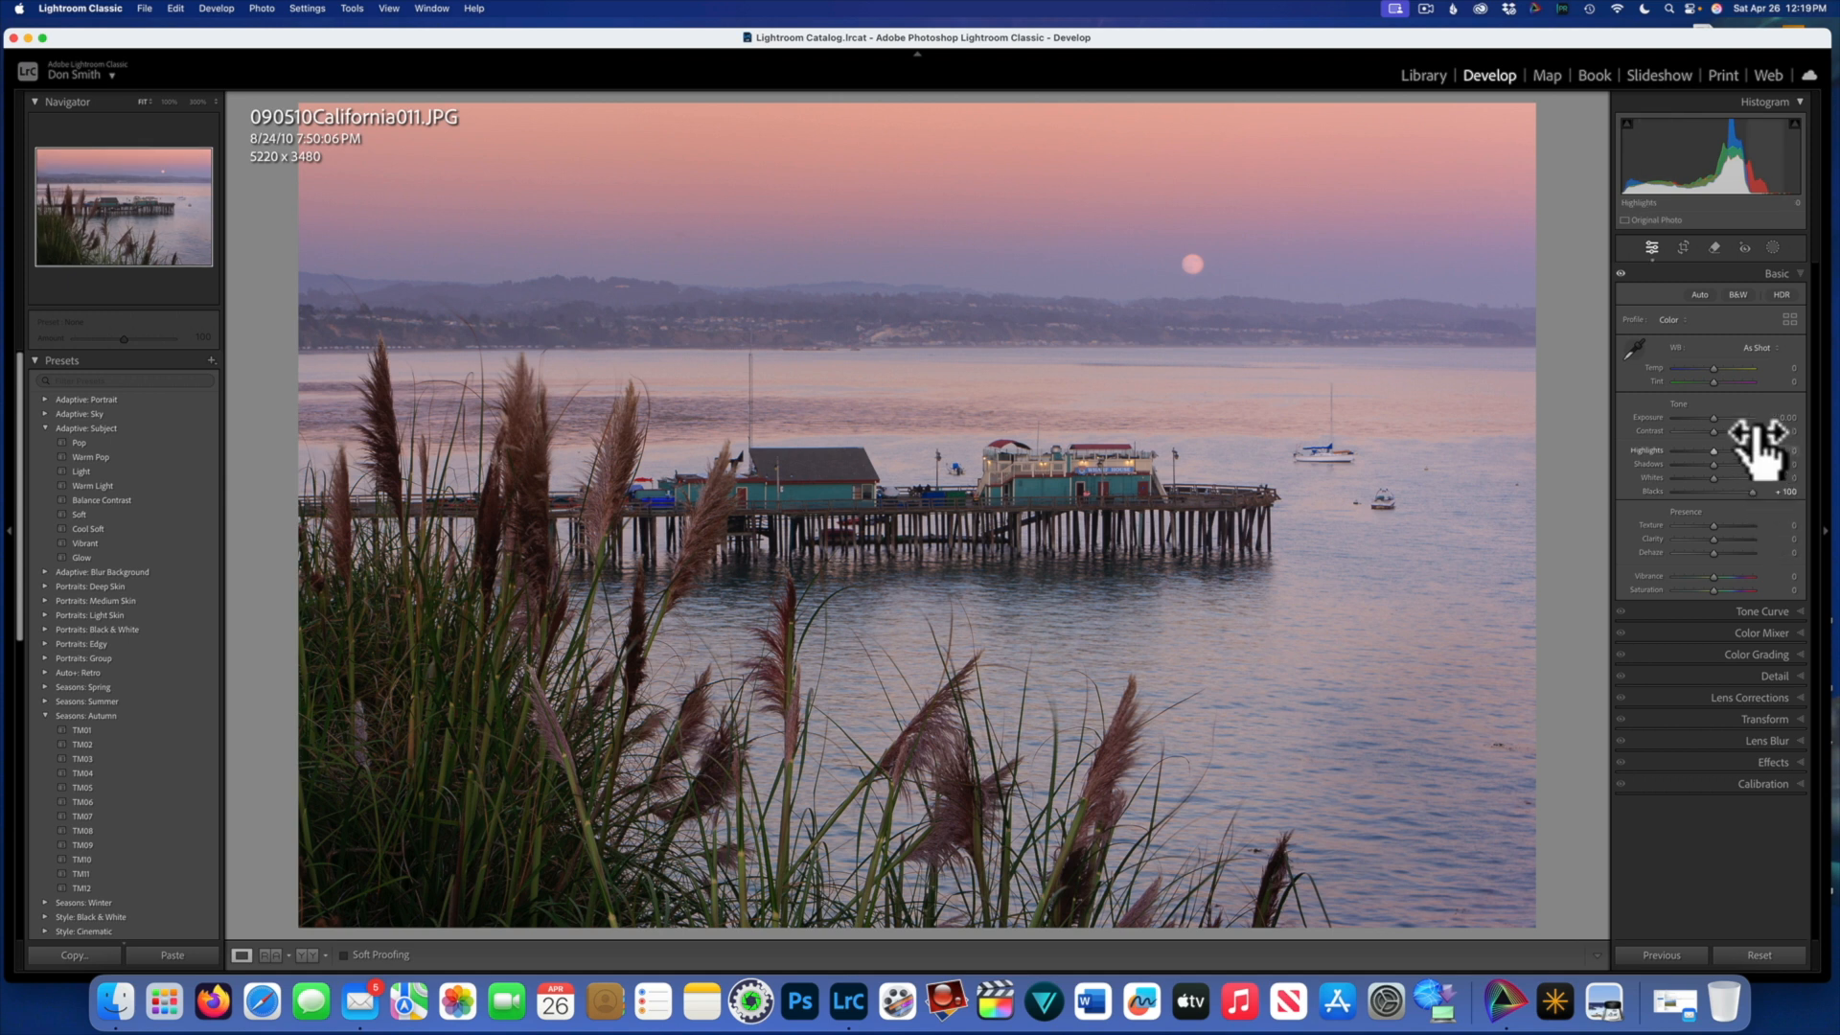
pyautogui.keyDown('alt'); pyautogui.click(1715, 478); pyautogui.keyUp('alt')
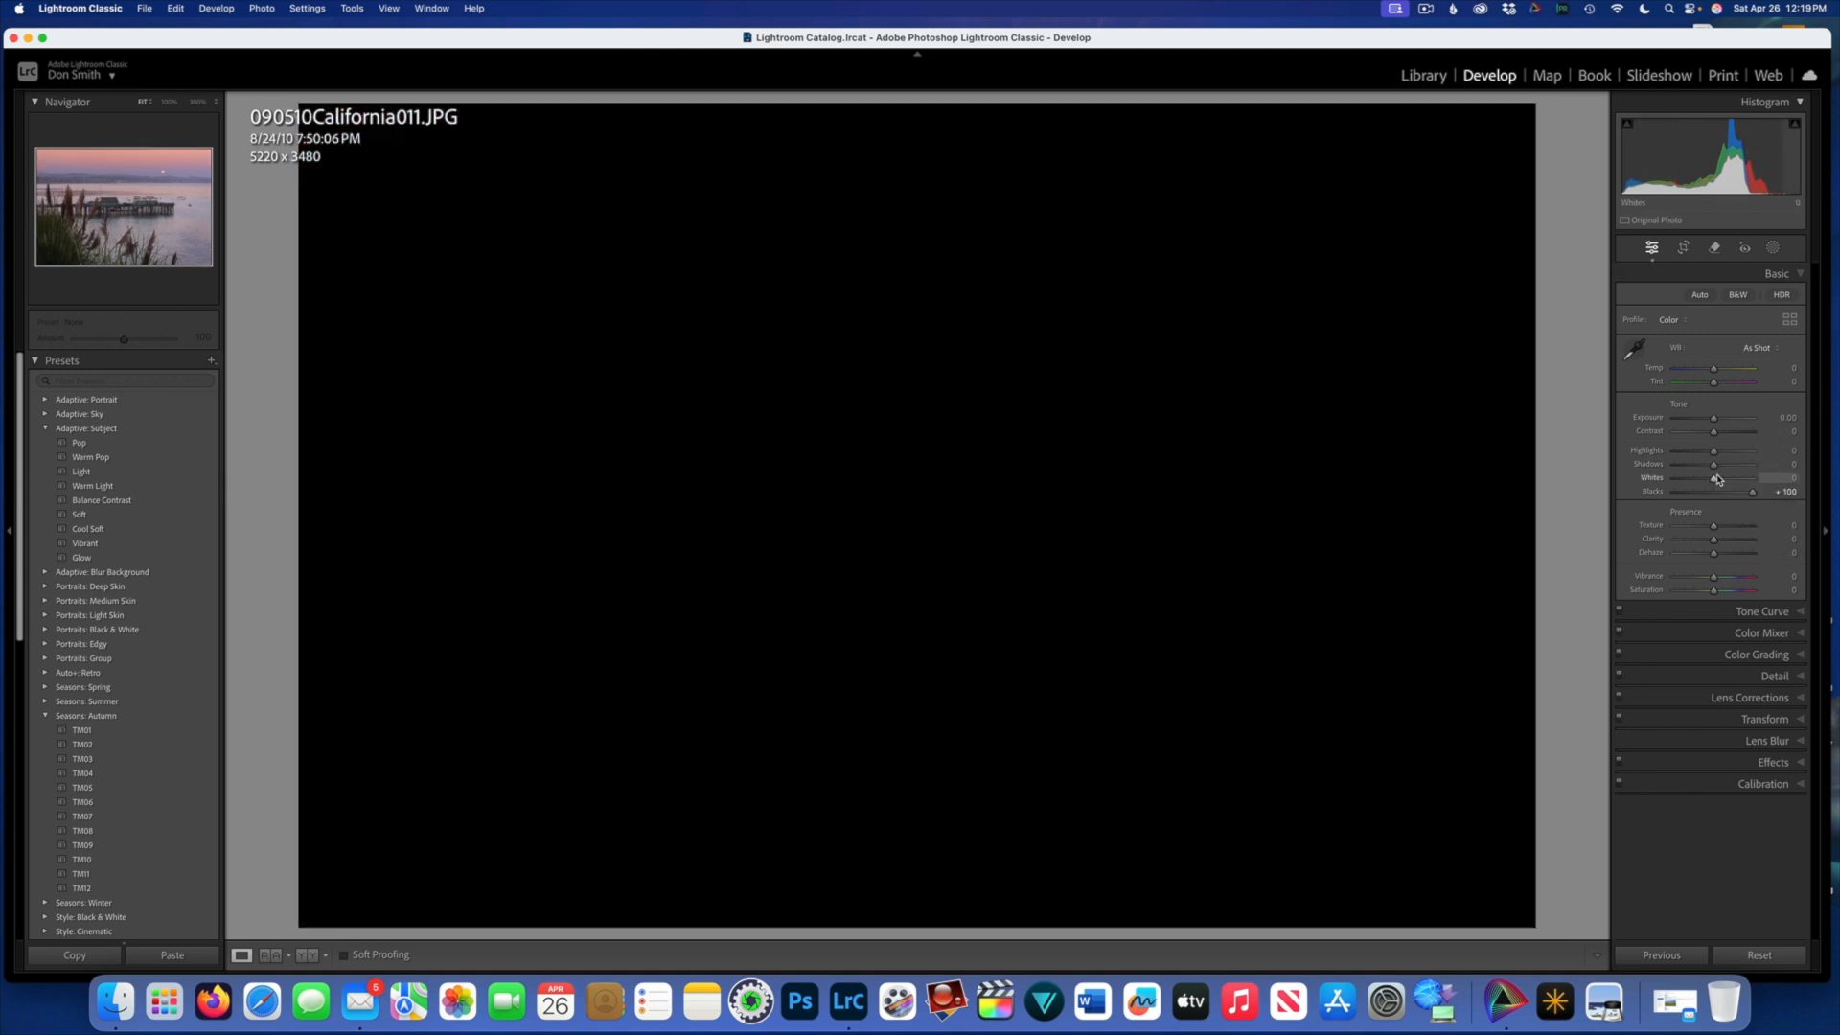
pyautogui.moveTo(1717, 478); pyautogui.dragTo(1713, 475)
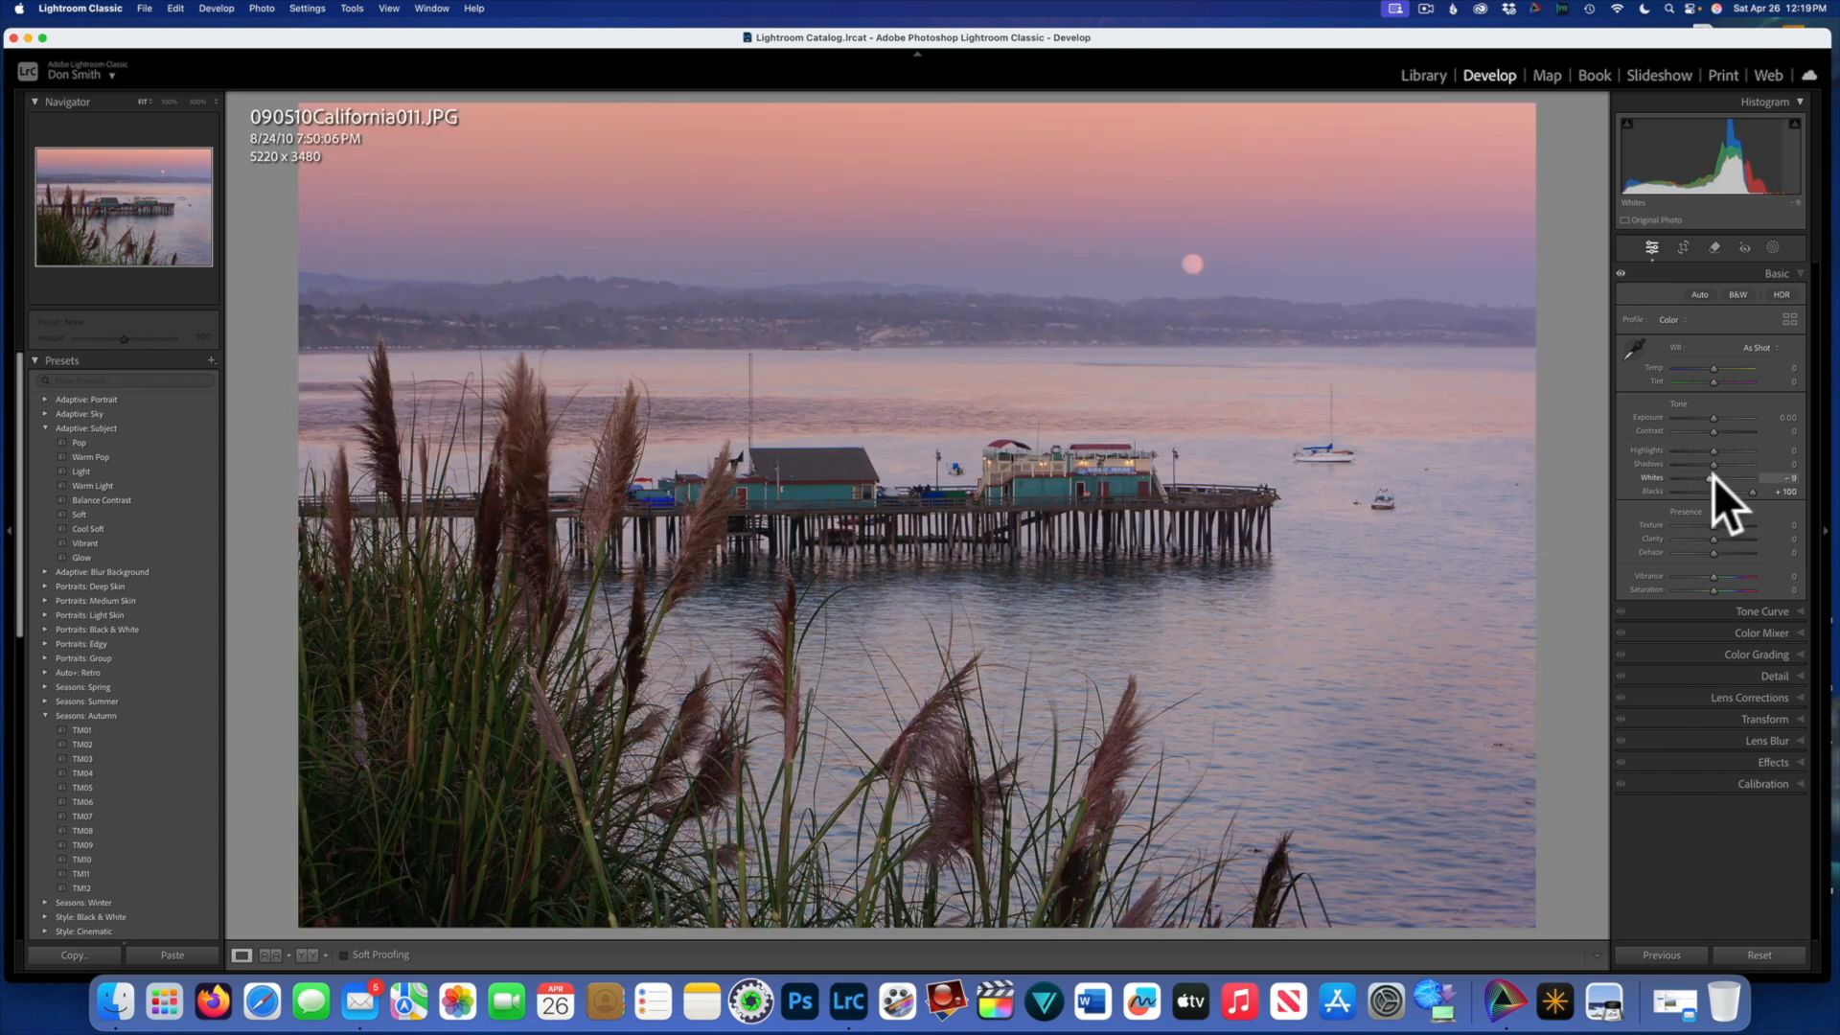
pyautogui.press('alt')
pyautogui.moveTo(1755, 491); pyautogui.dragTo(1744, 496)
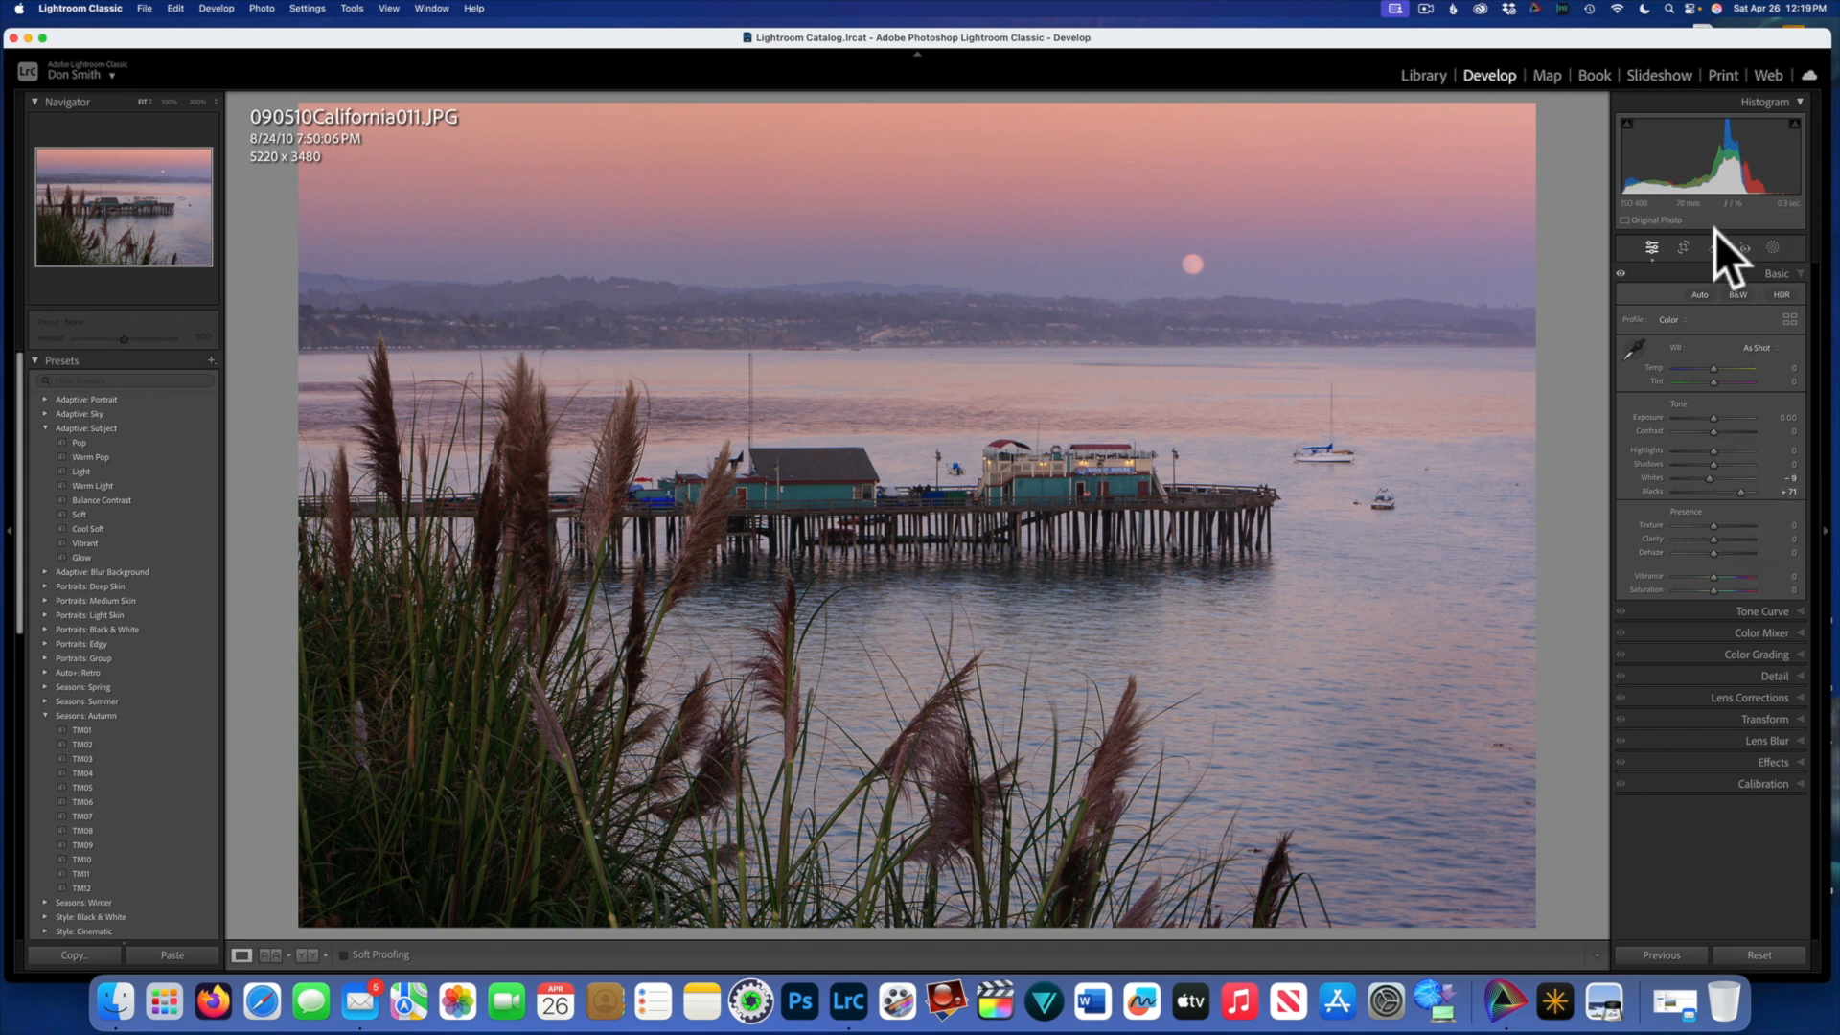
# Step: Create five separate Landscape masks for the pier photo's Sky, Mountains, Architecture, Vegetation and Water
pyautogui.click(1772, 248)
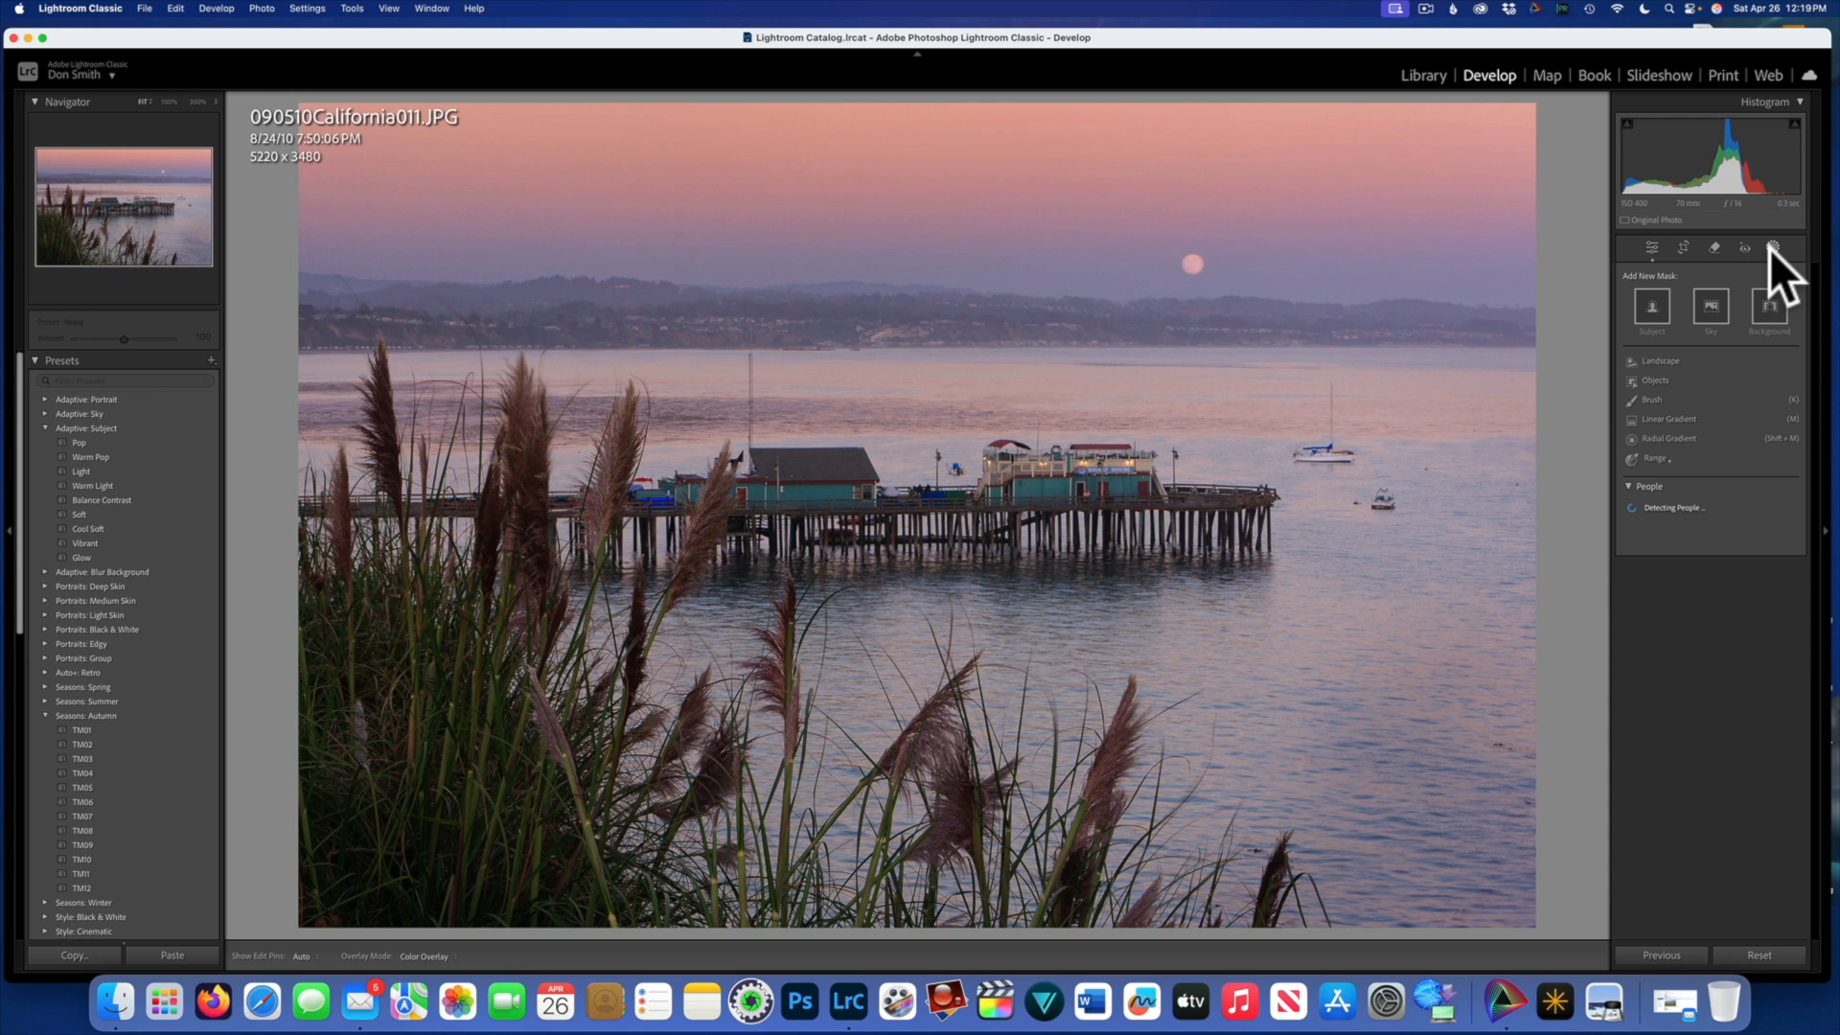
pyautogui.click(1660, 360)
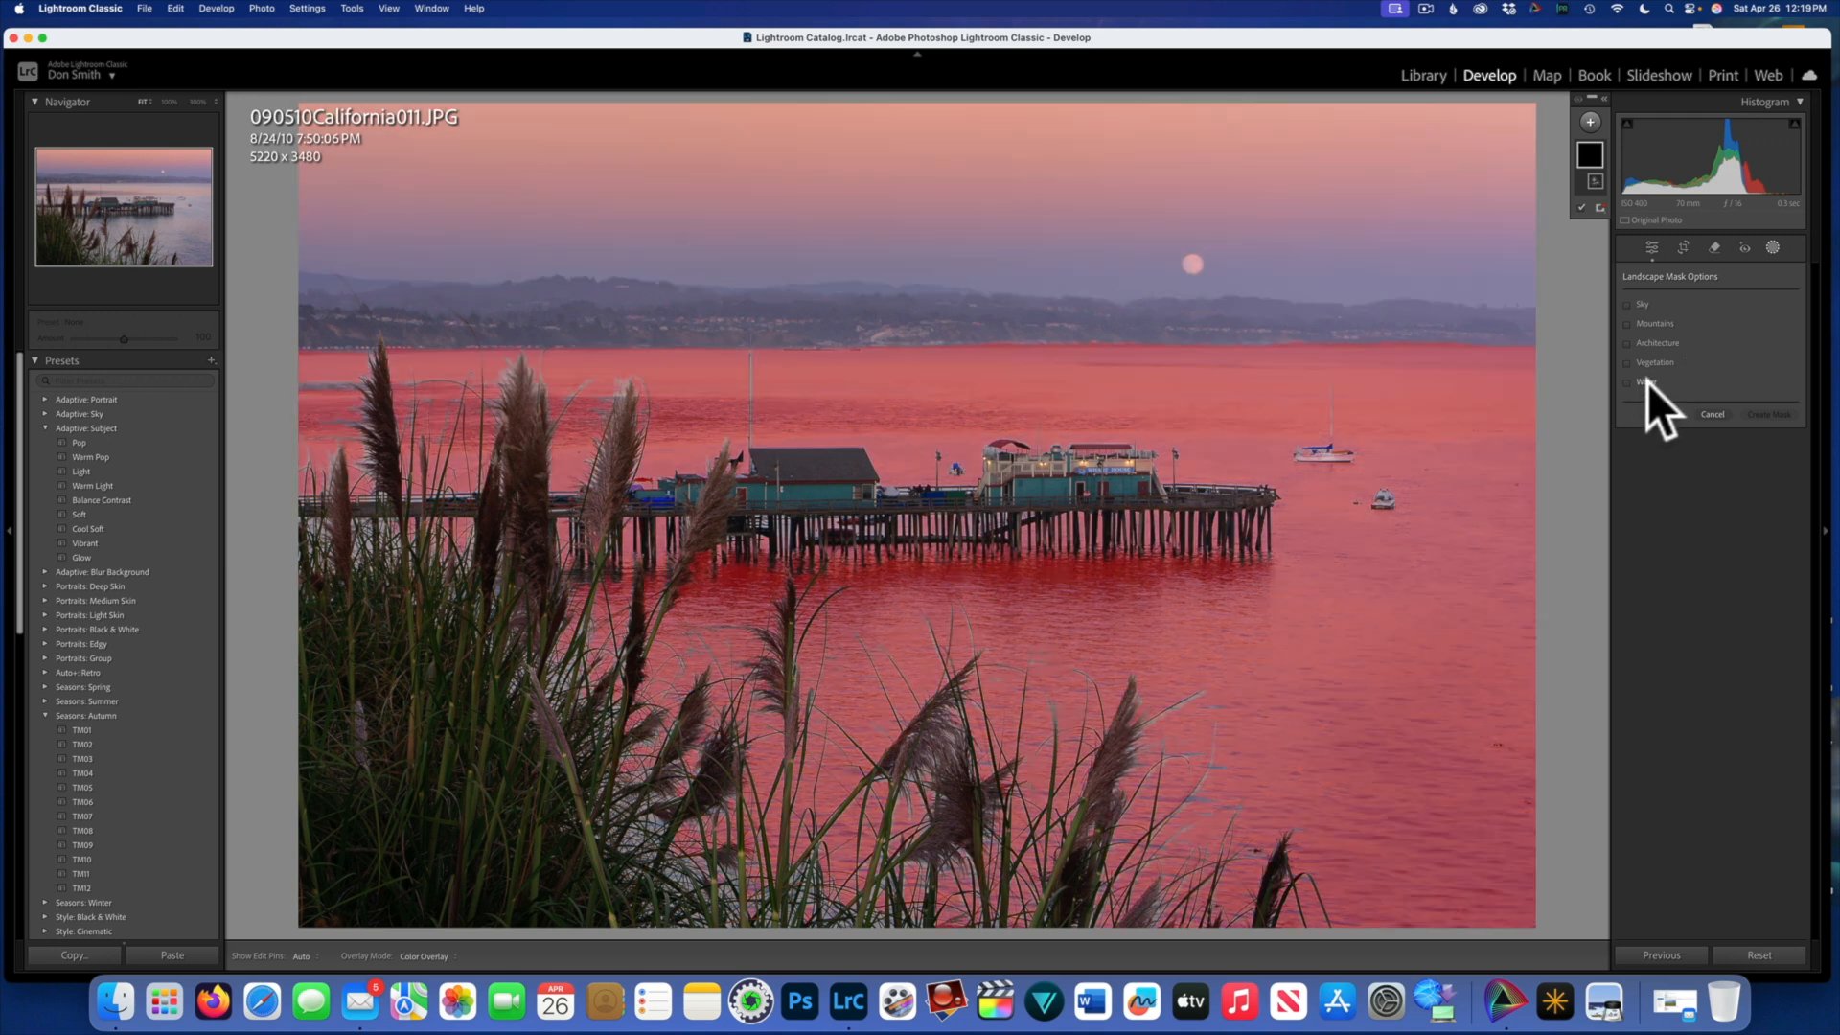
pyautogui.click(1626, 382)
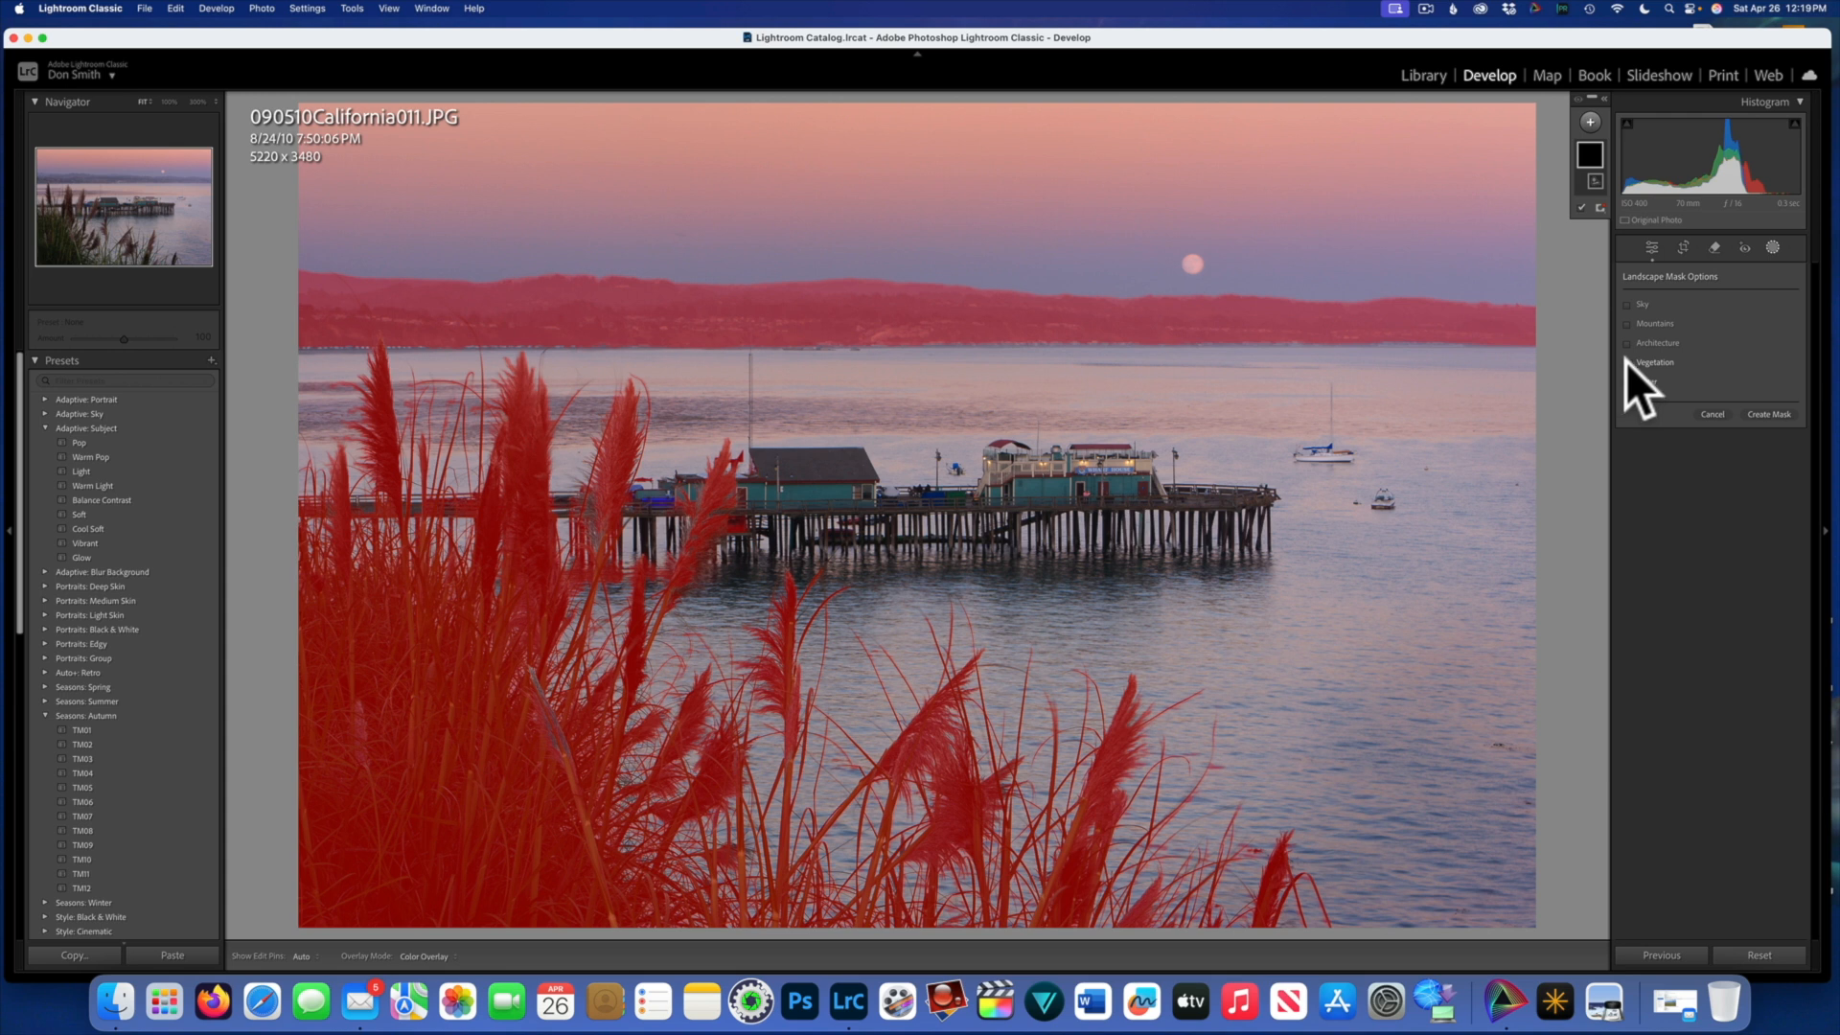
pyautogui.click(1626, 362)
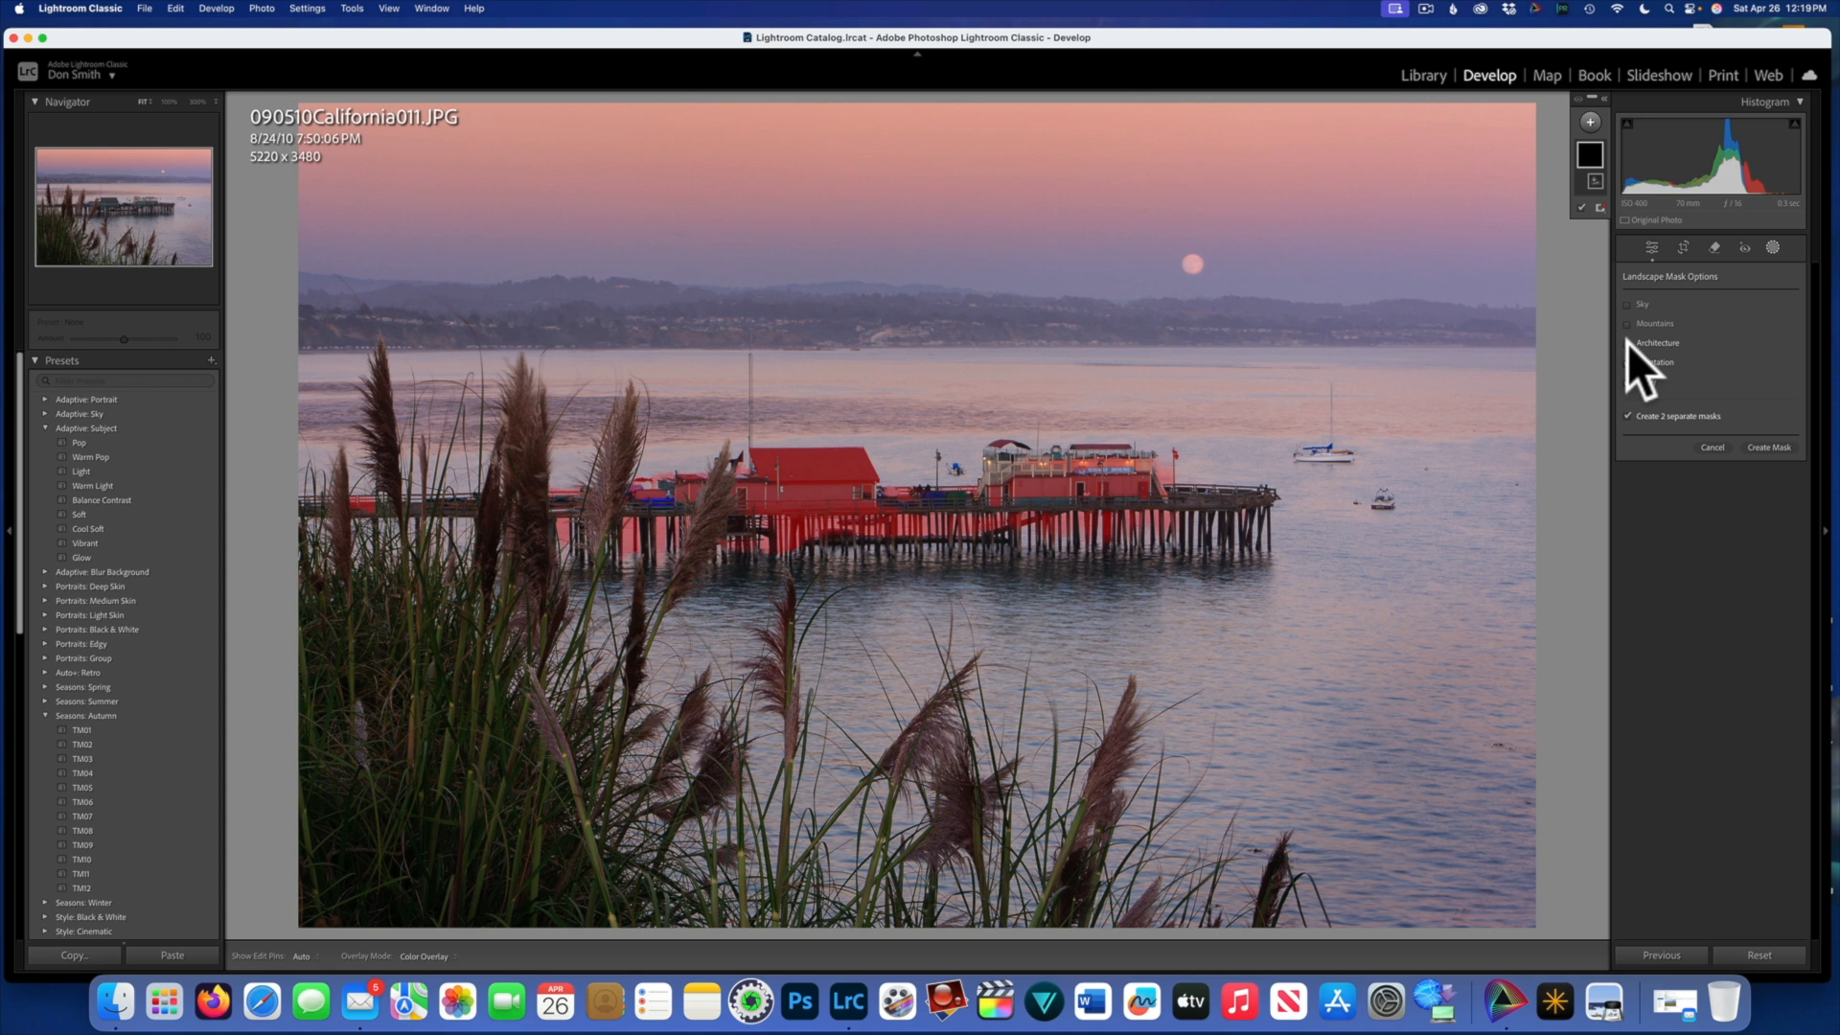
pyautogui.click(1627, 343)
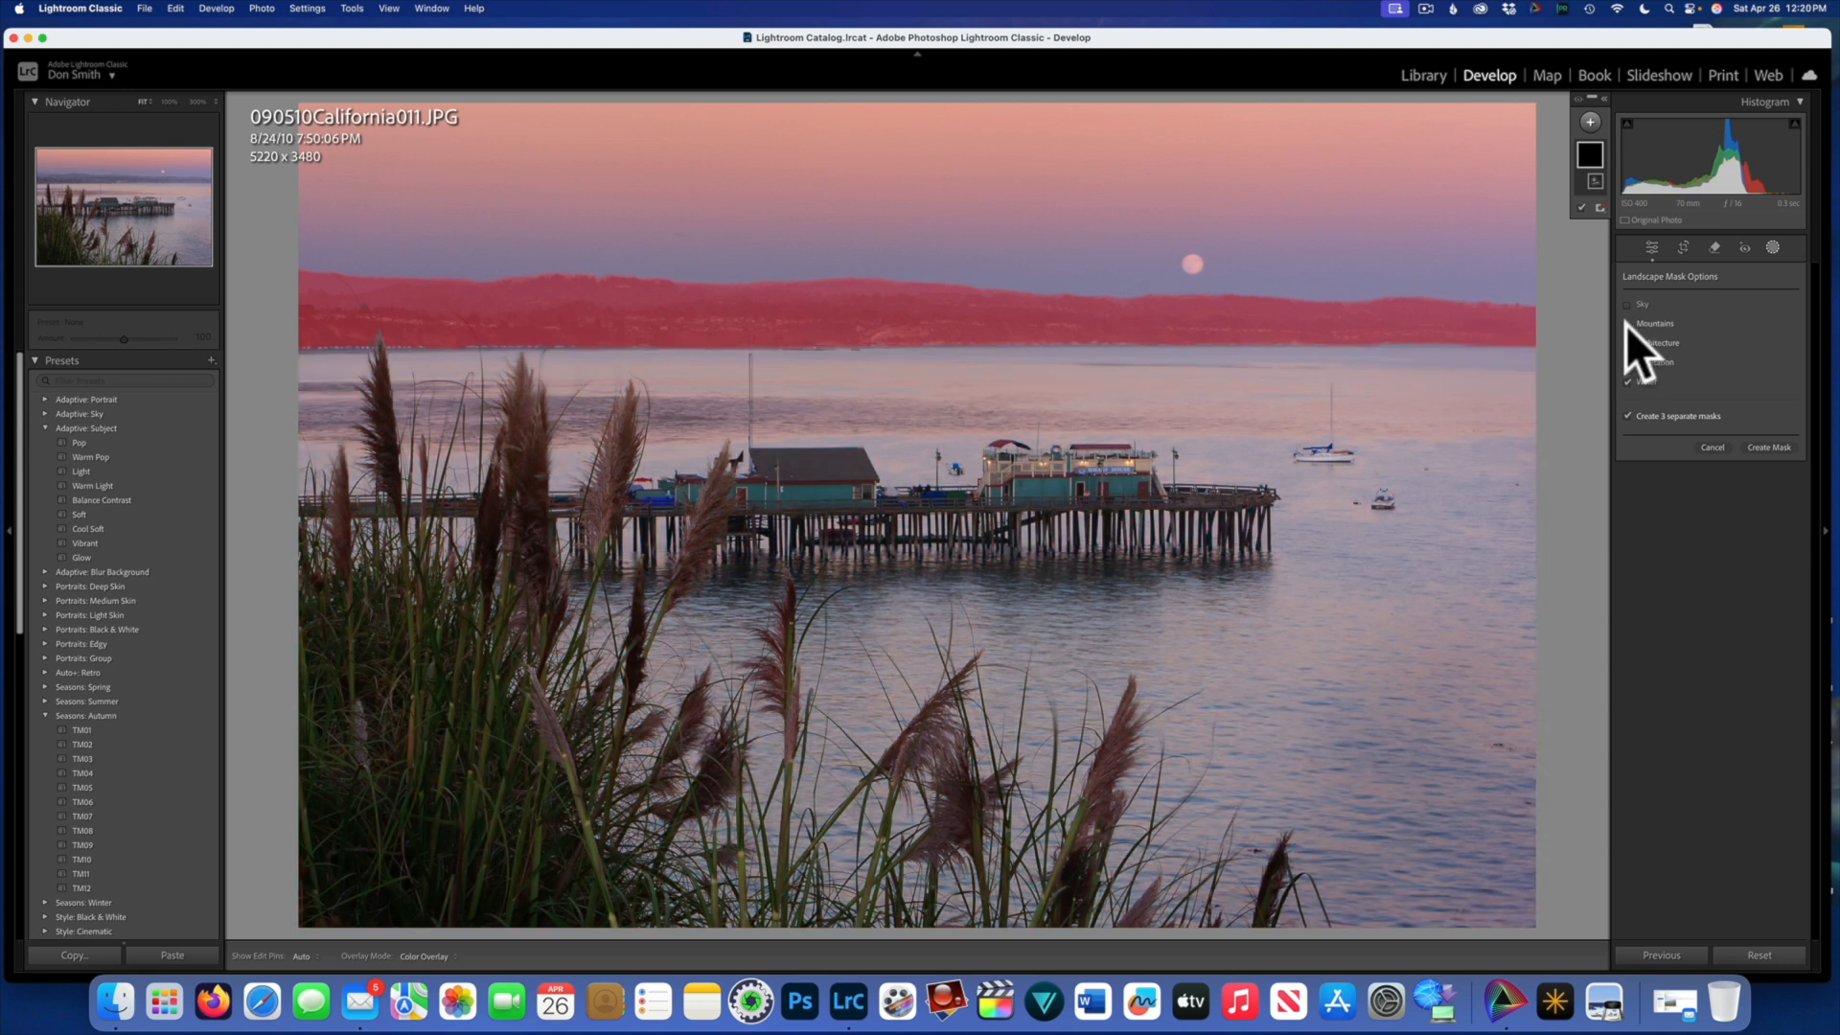
pyautogui.click(1626, 324)
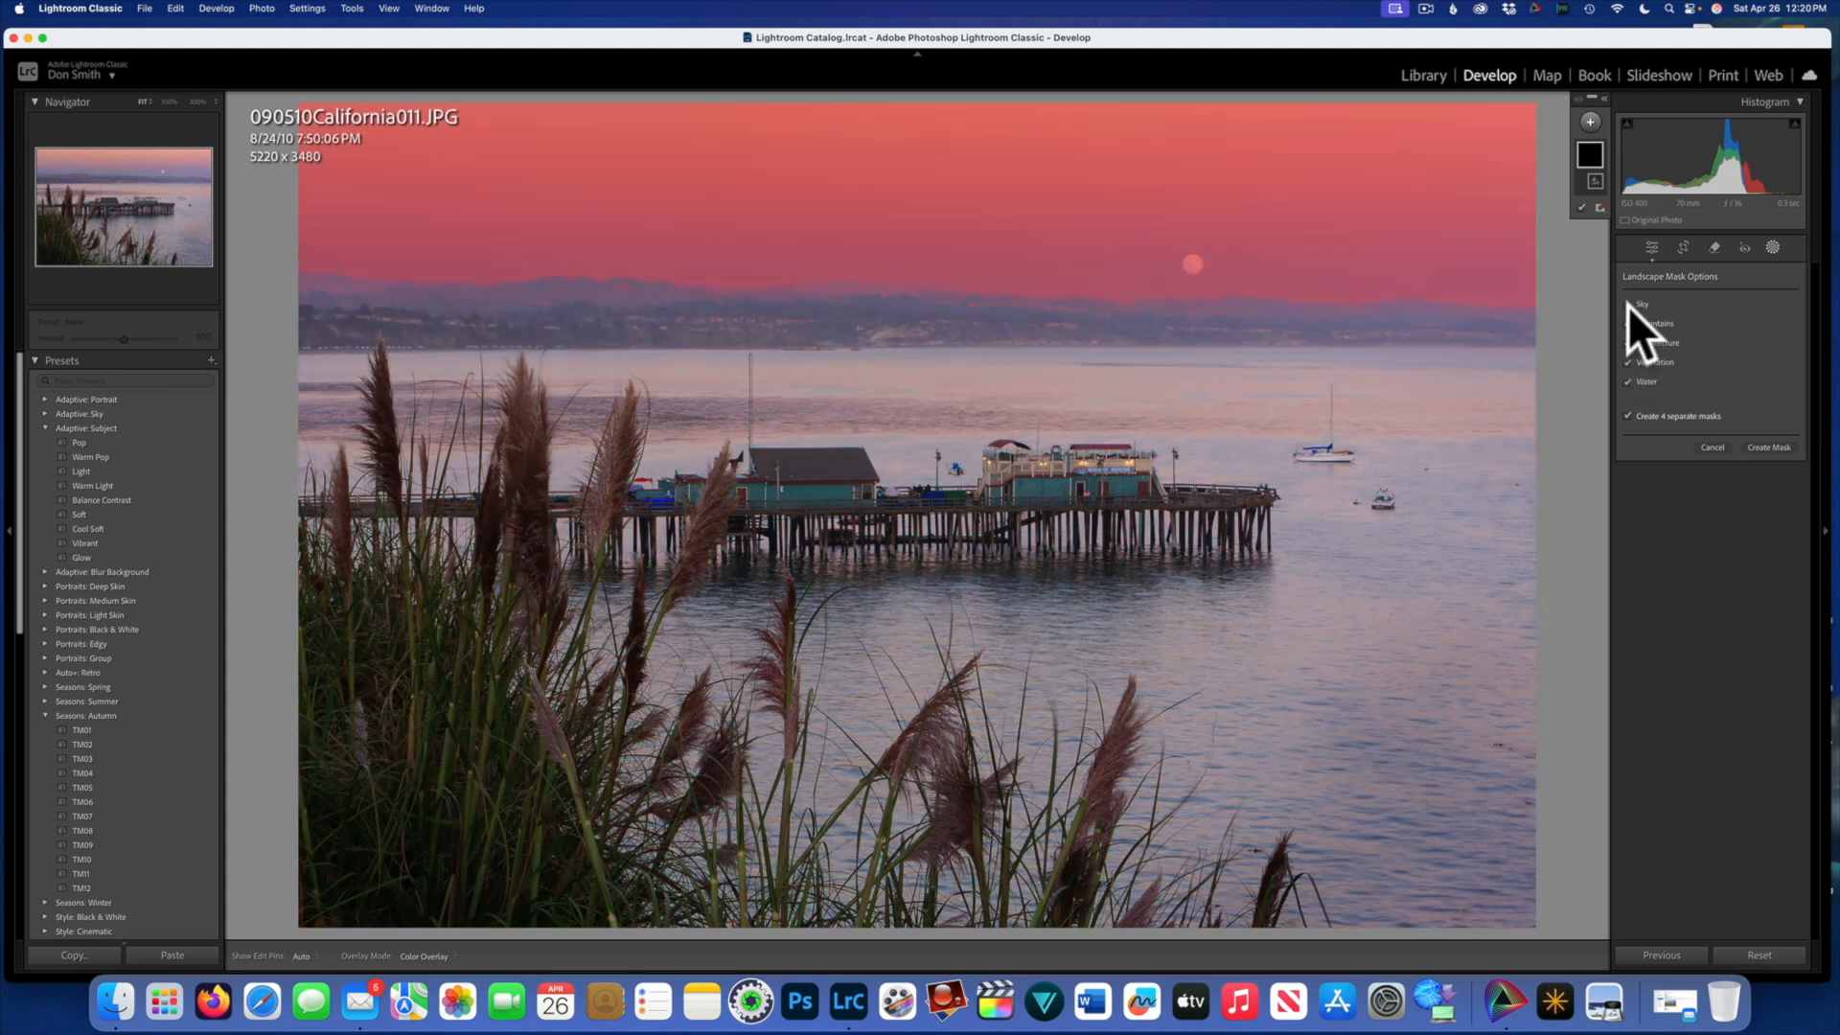
pyautogui.click(1627, 304)
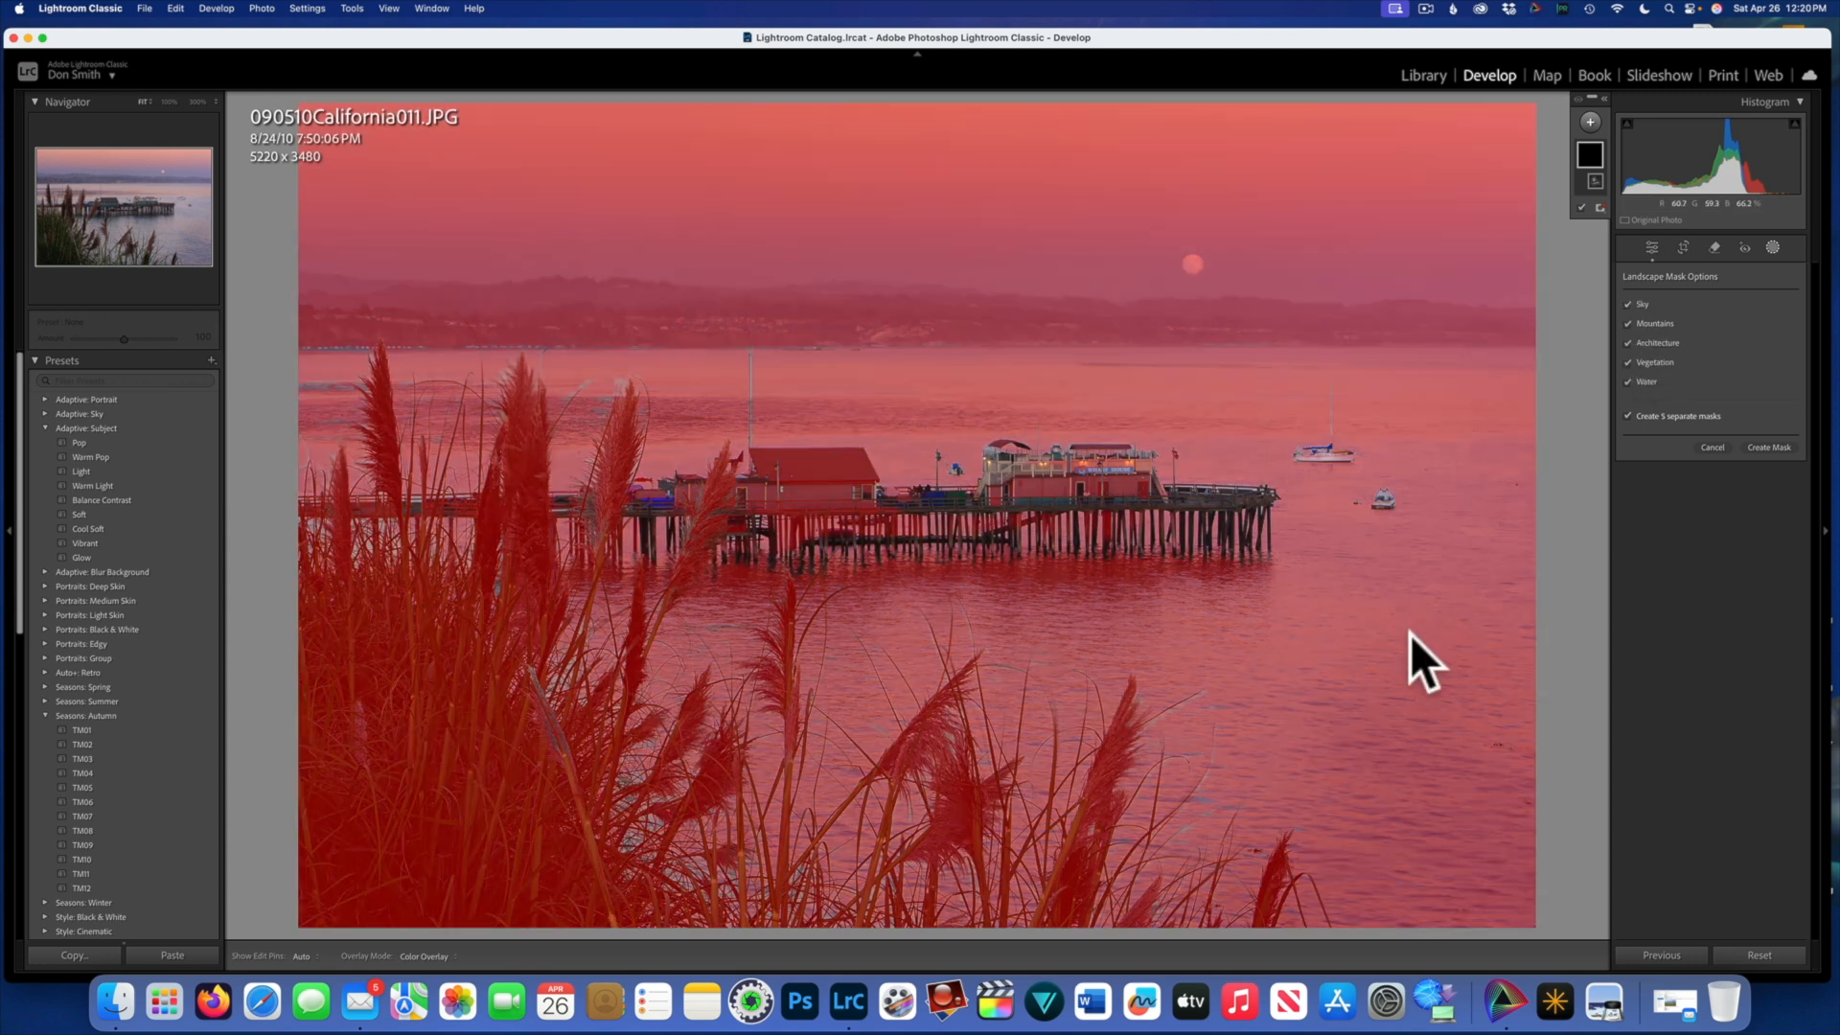
pyautogui.click(1769, 445)
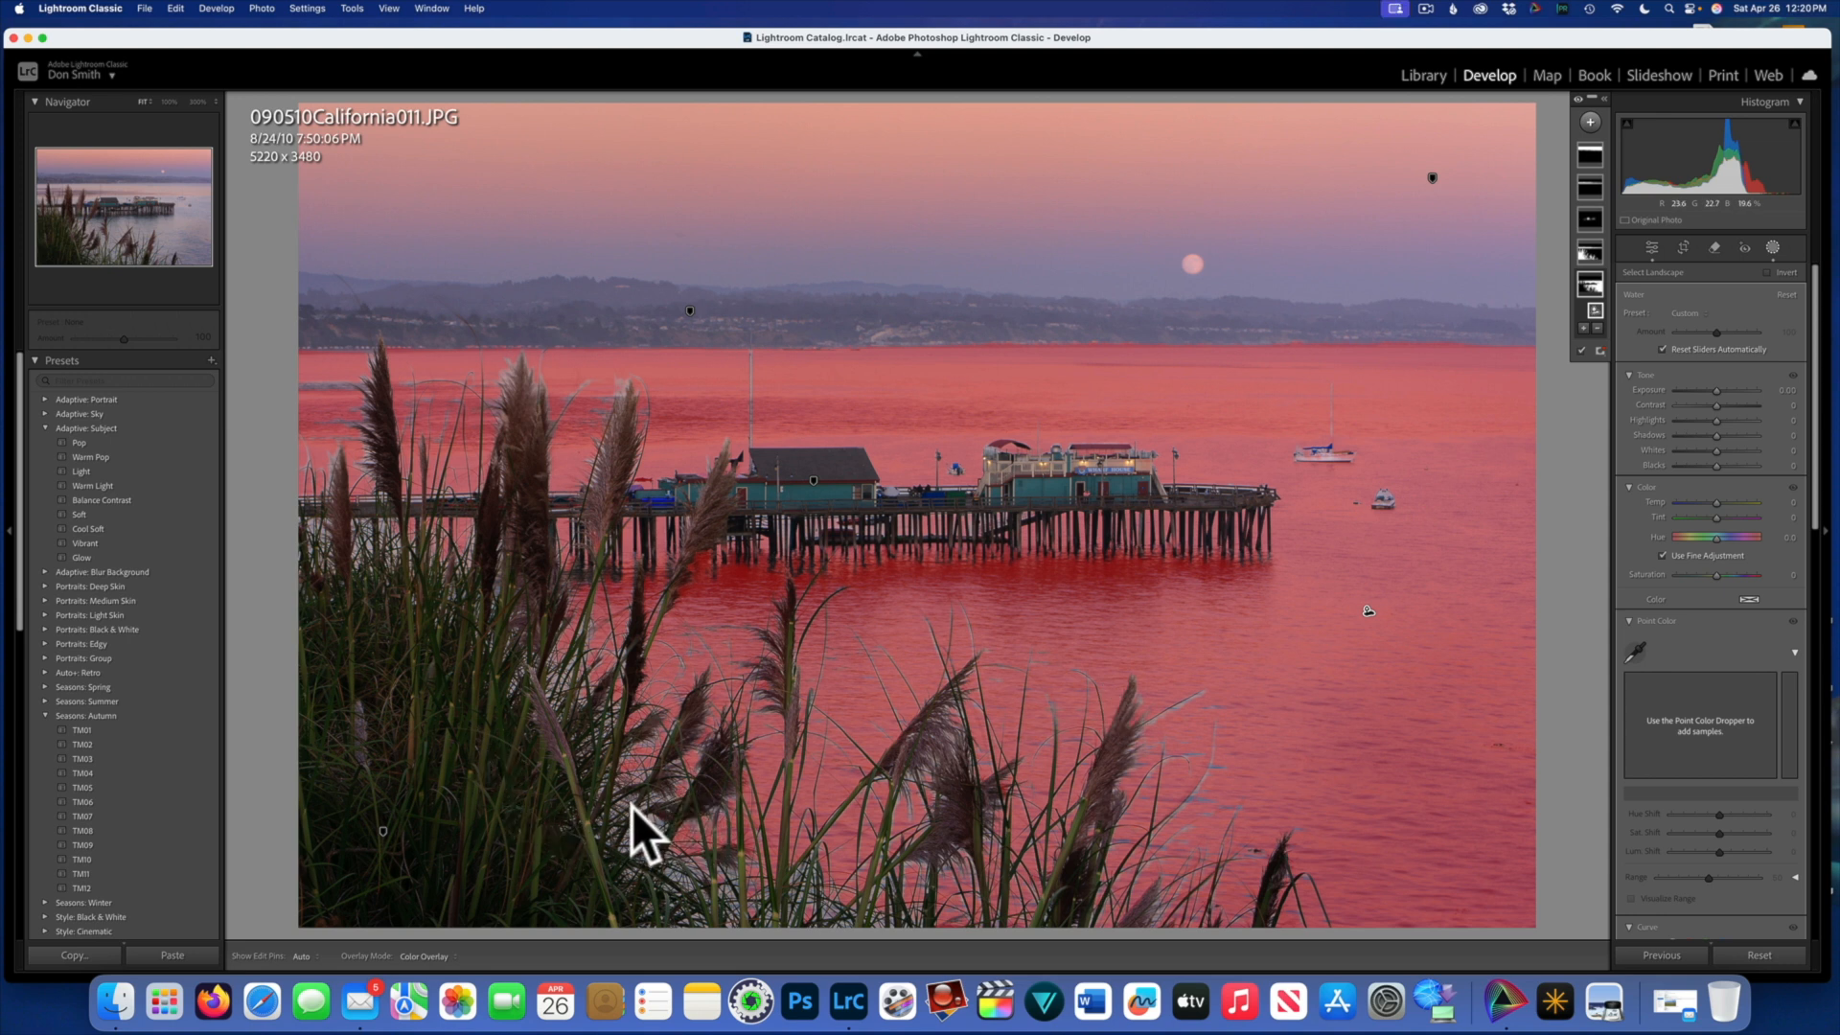
pyautogui.click(1583, 329)
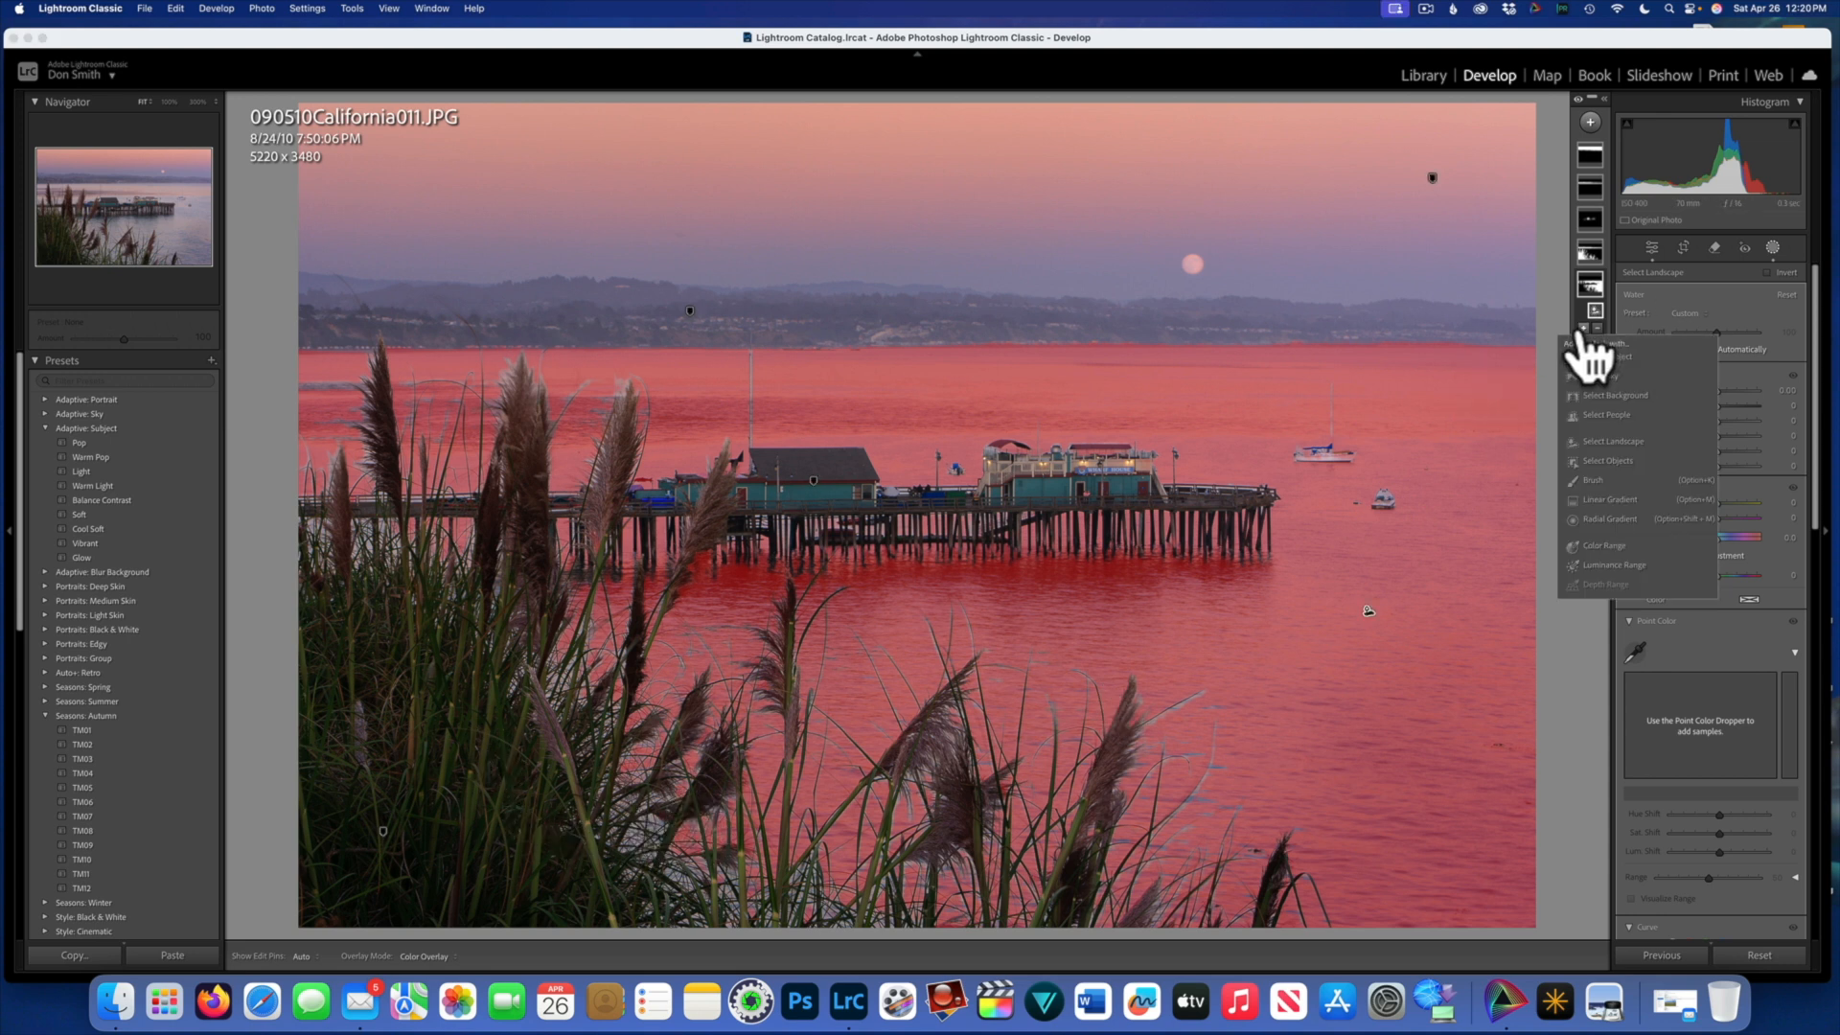
pyautogui.click(1627, 441)
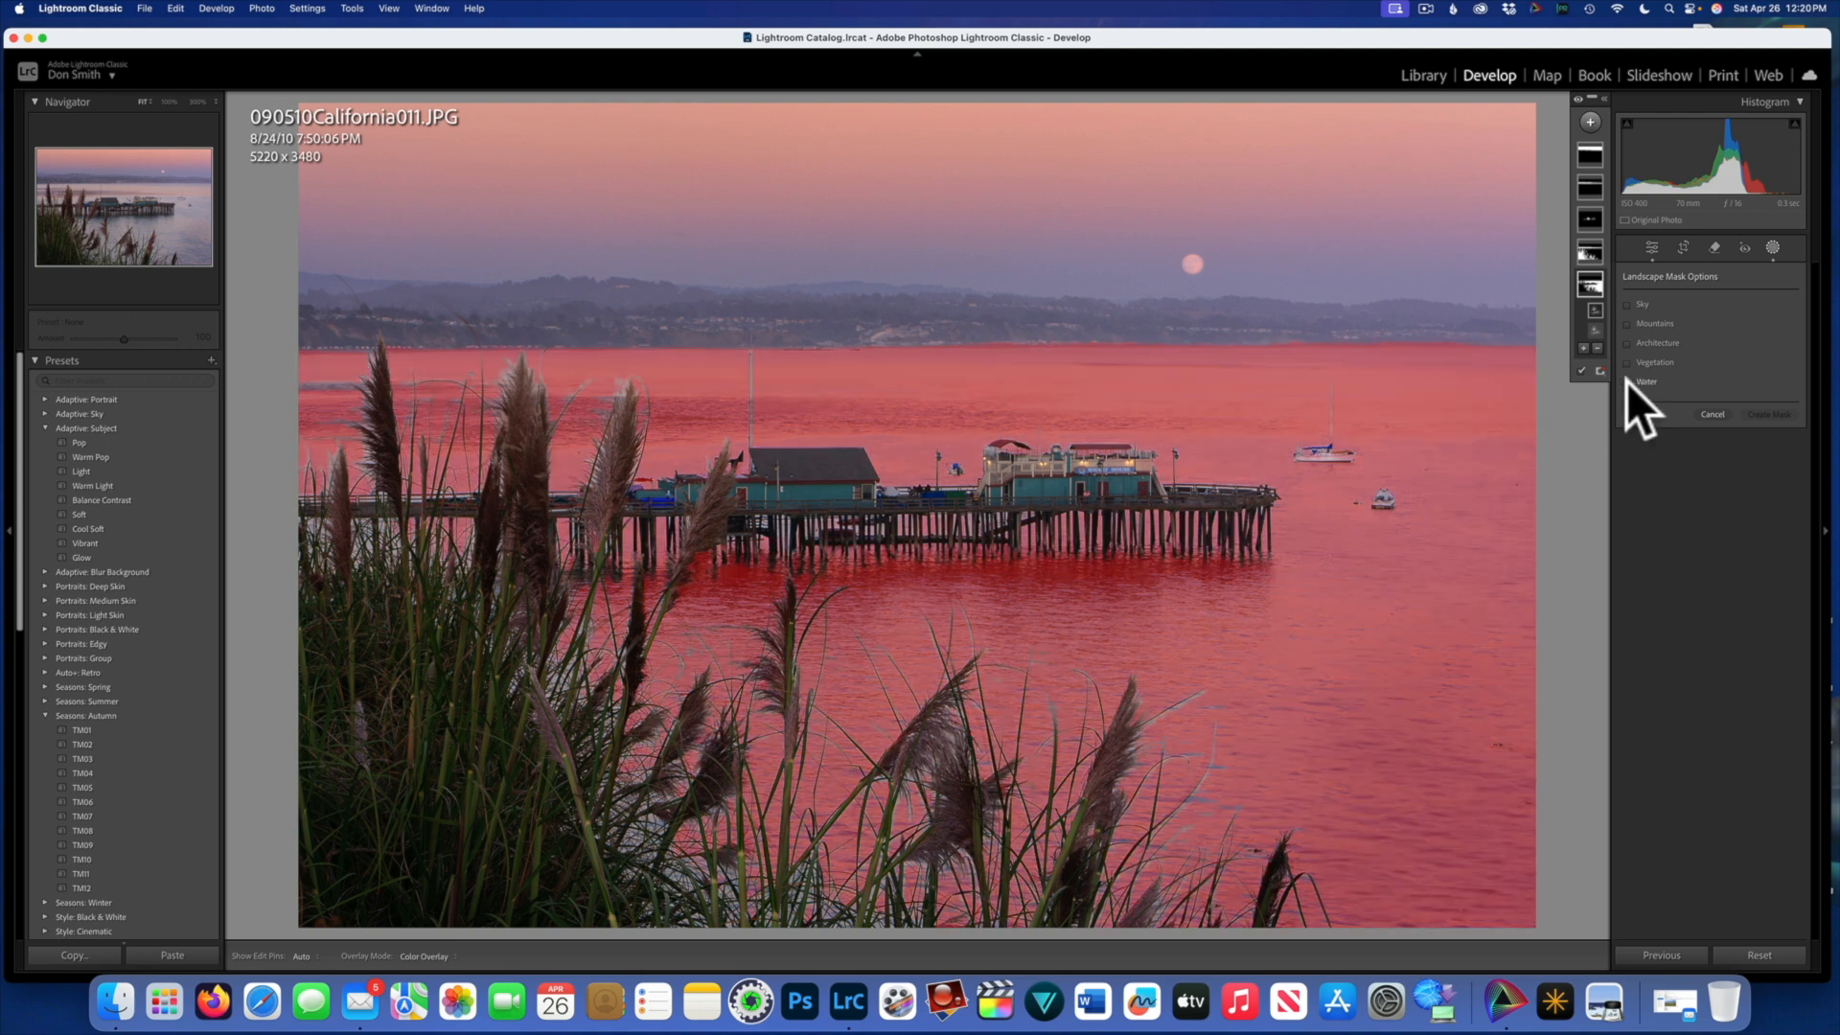
pyautogui.click(1626, 382)
# Step: Add a Color Range to the Water mask, sampled from the water showing between the reeds
pyautogui.click(1583, 348)
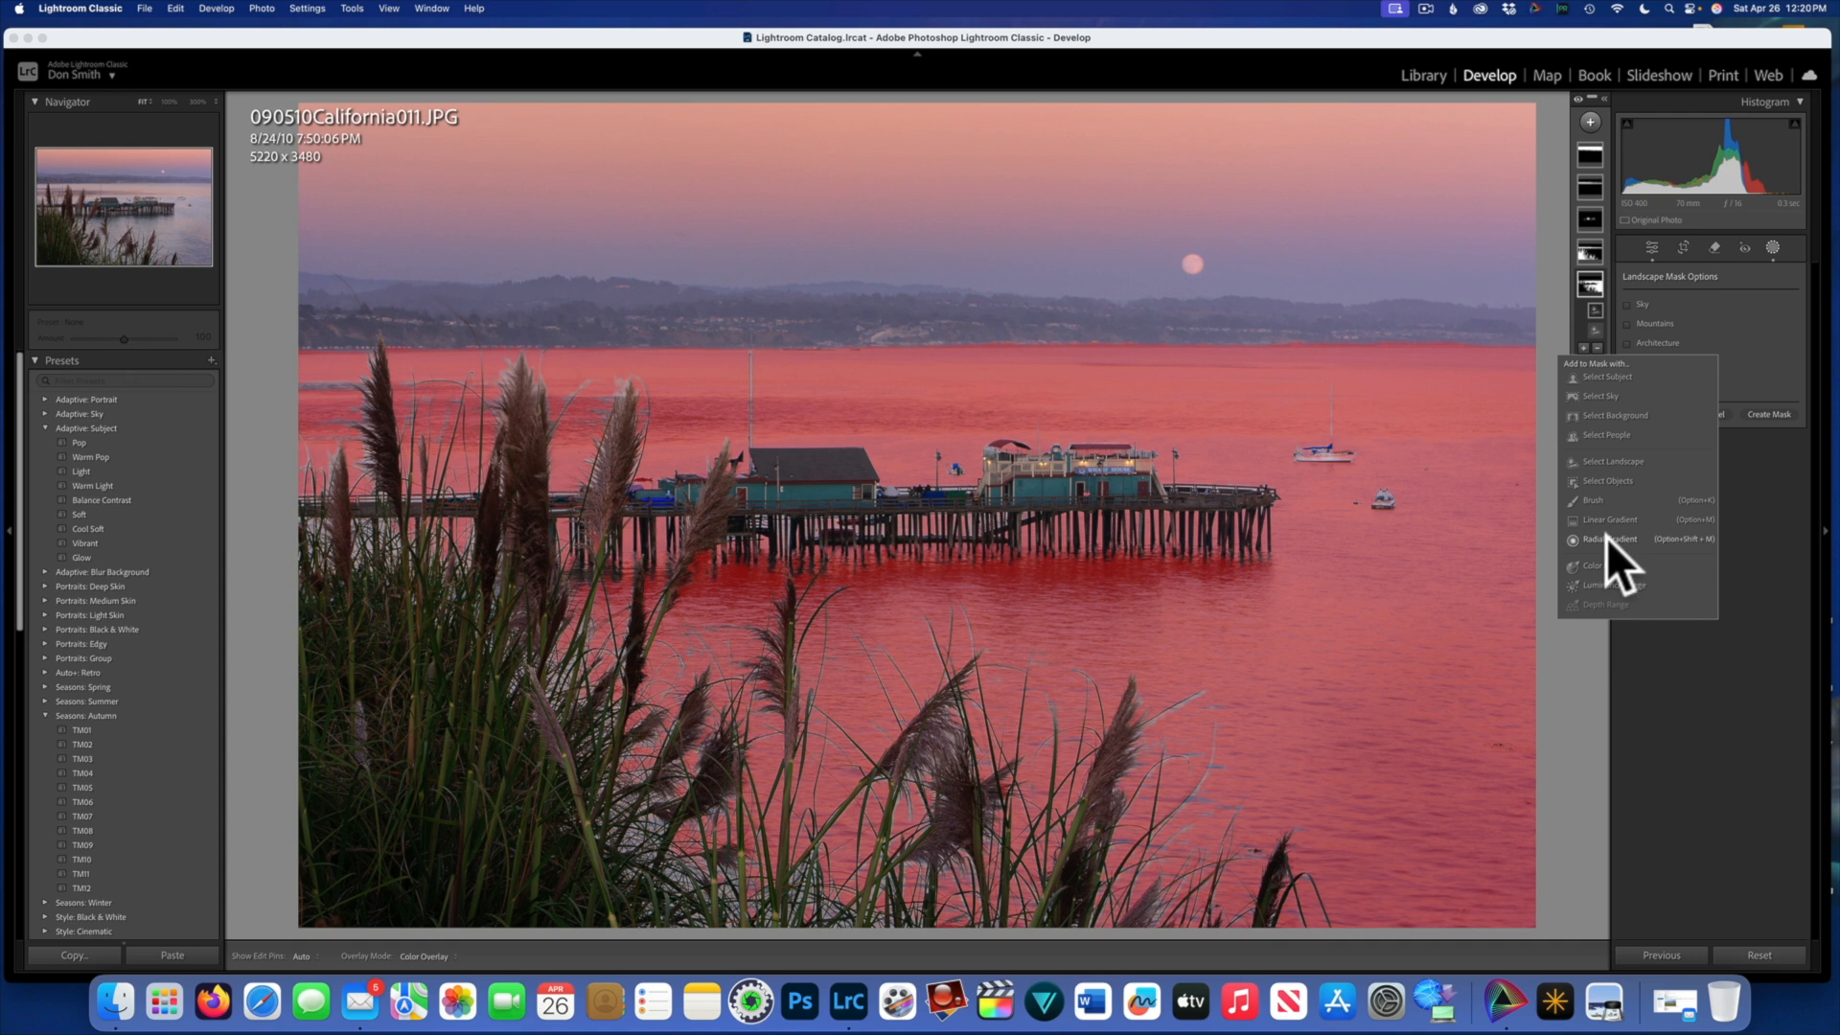
pyautogui.click(1600, 562)
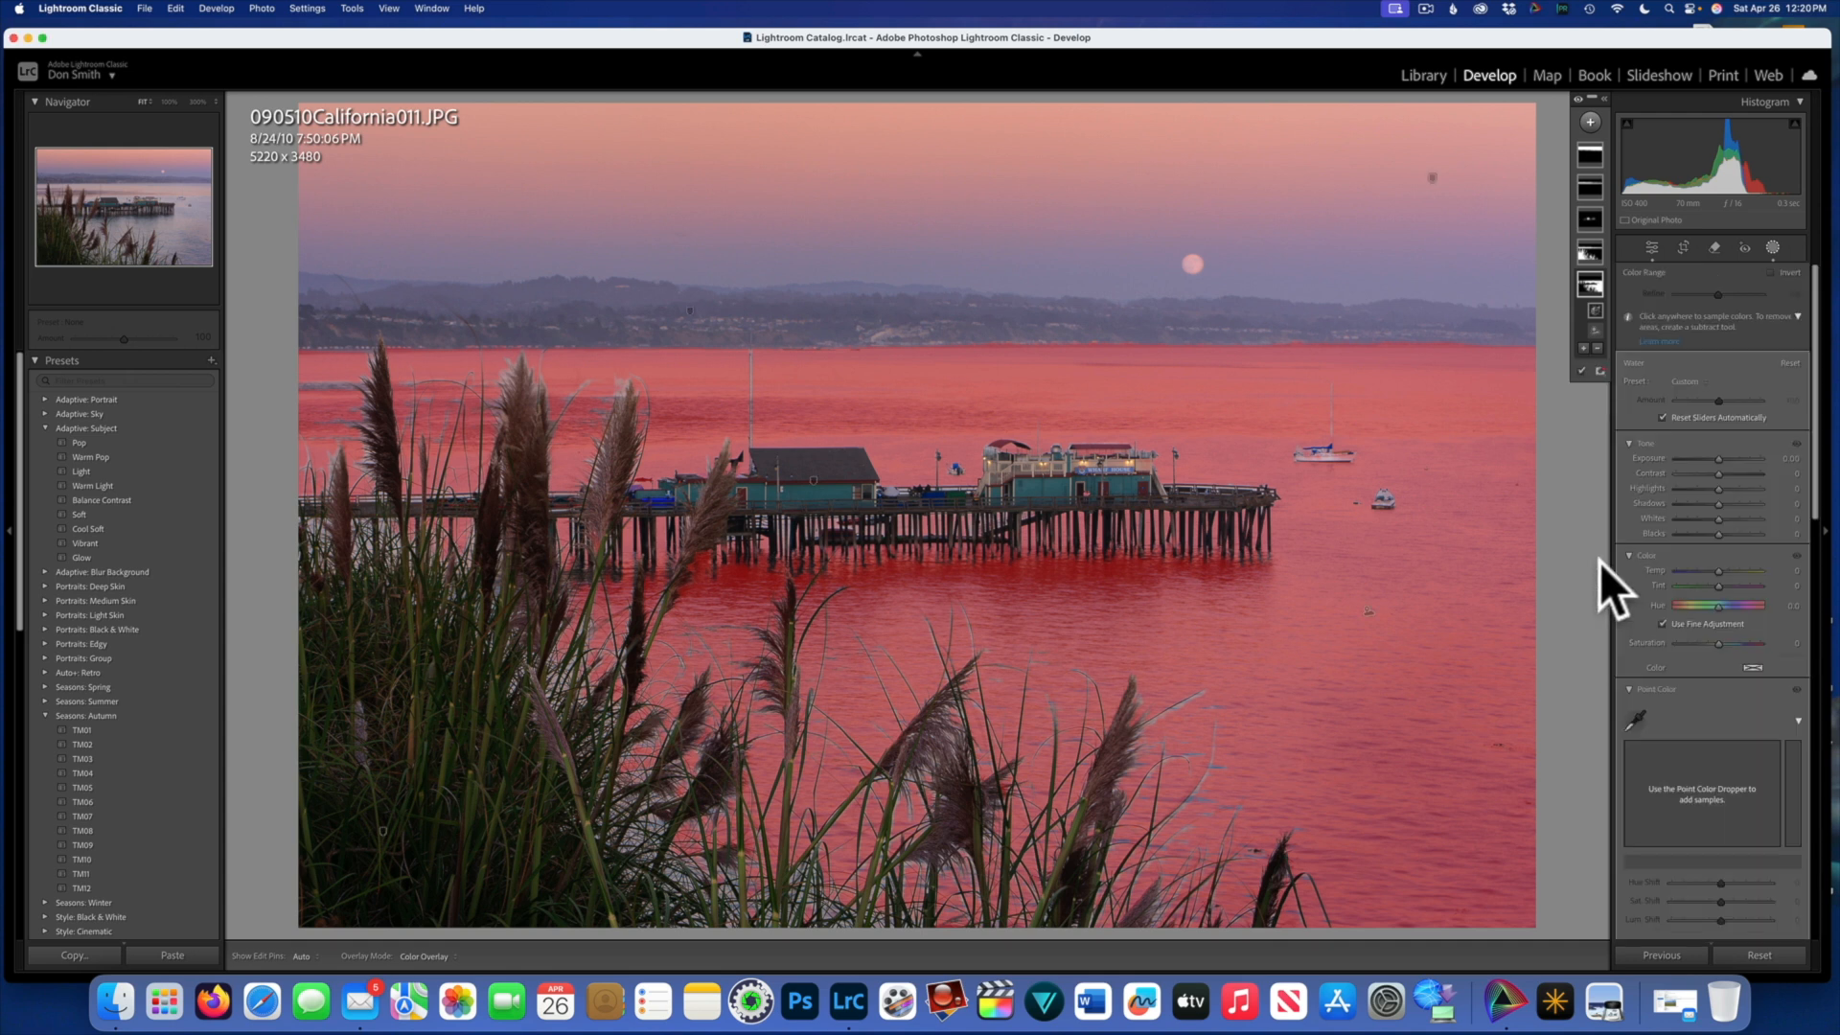
pyautogui.click(659, 822)
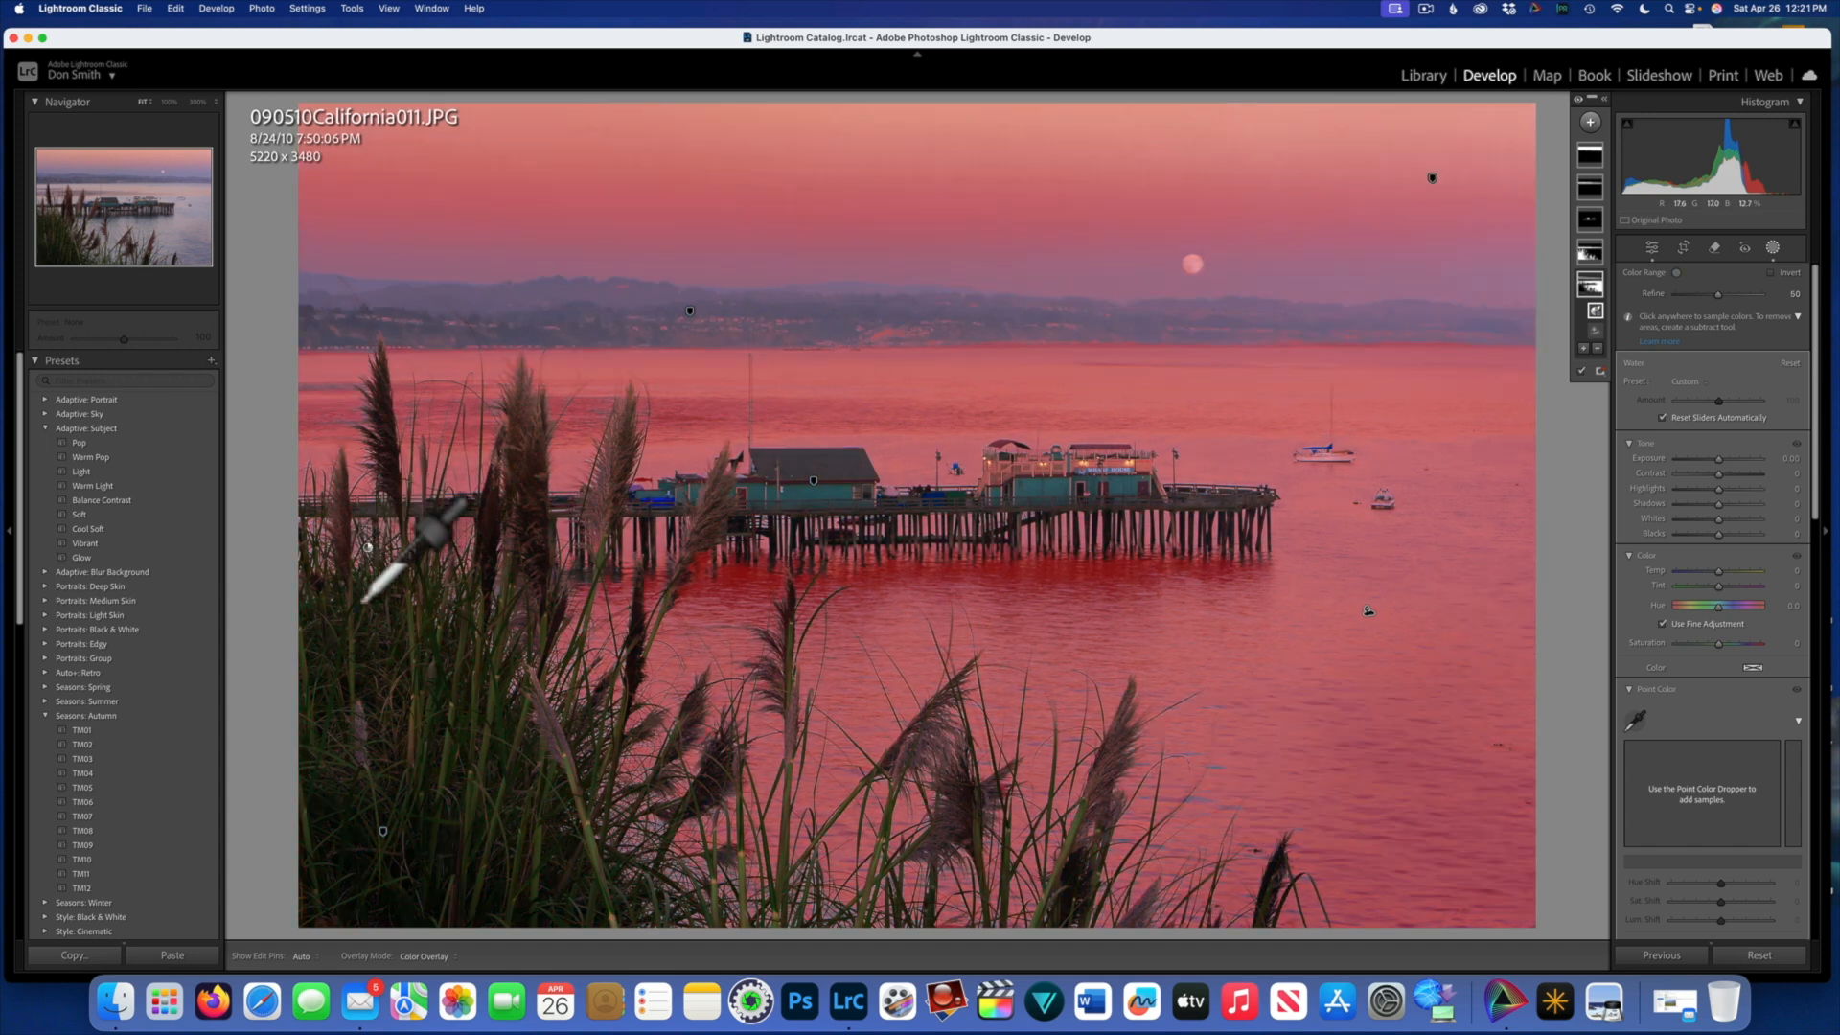
pyautogui.click(661, 823)
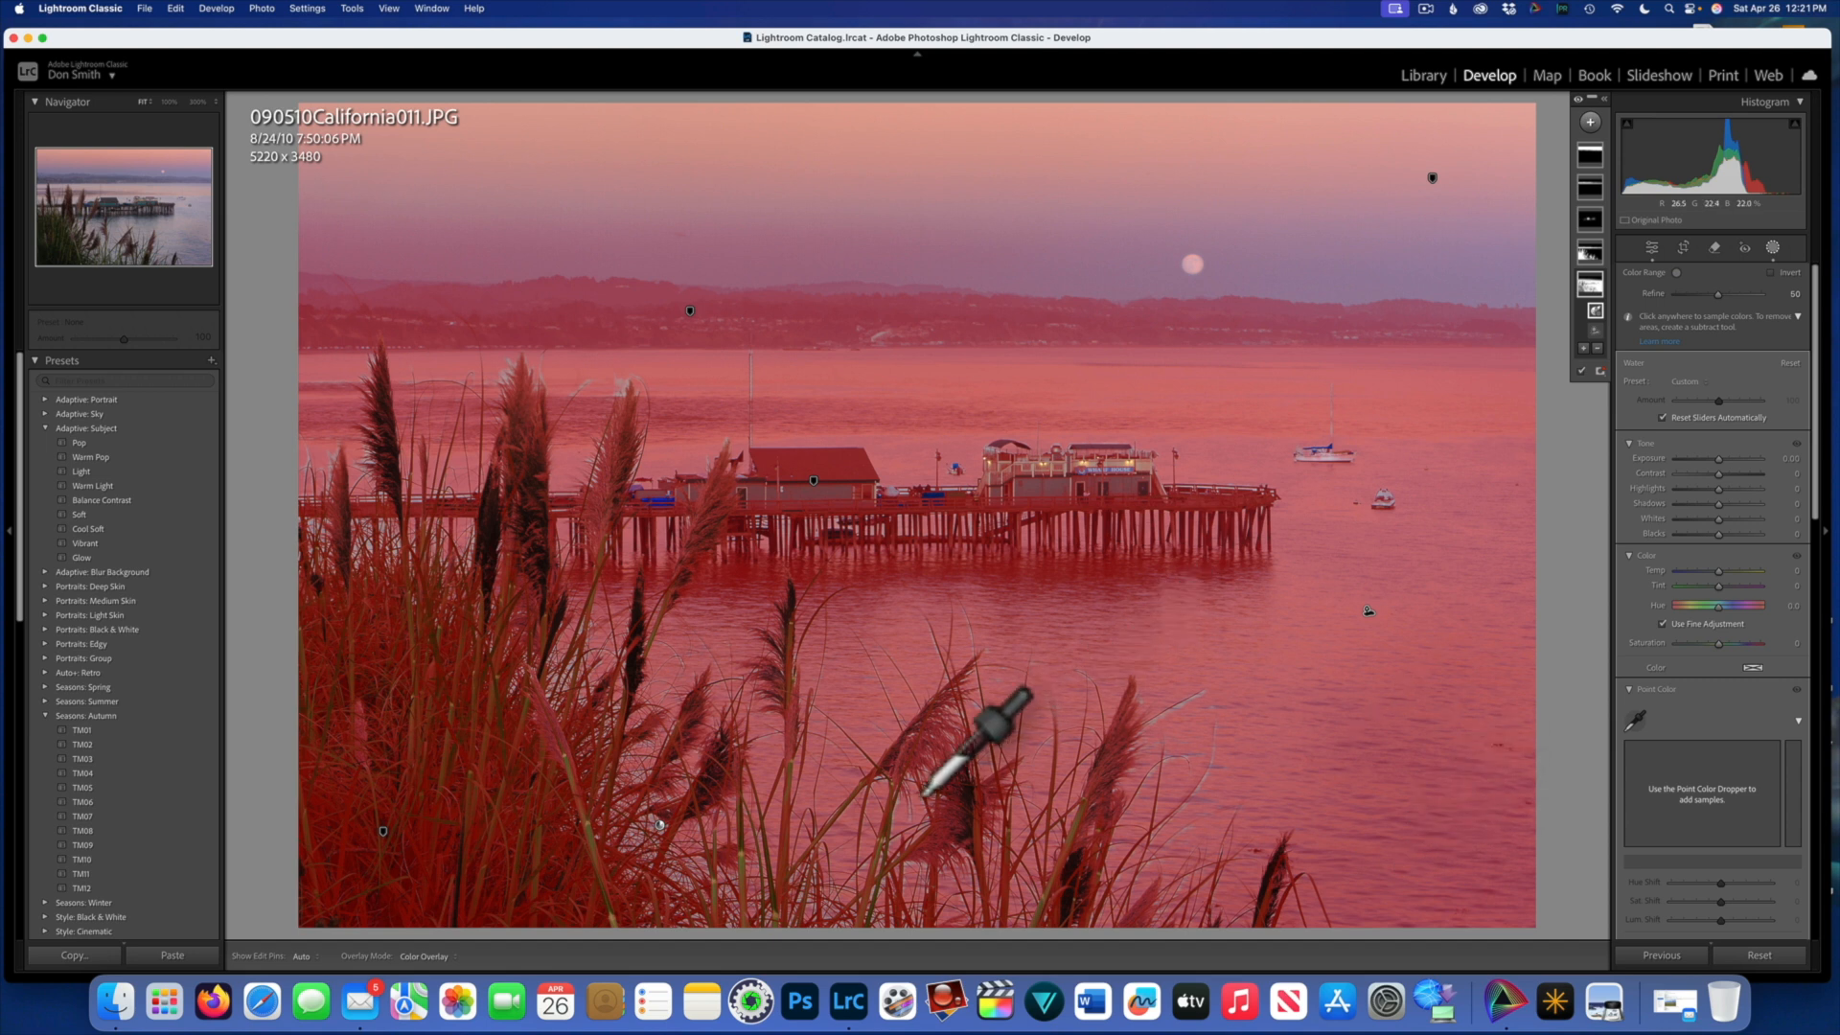
pyautogui.press('super+z')
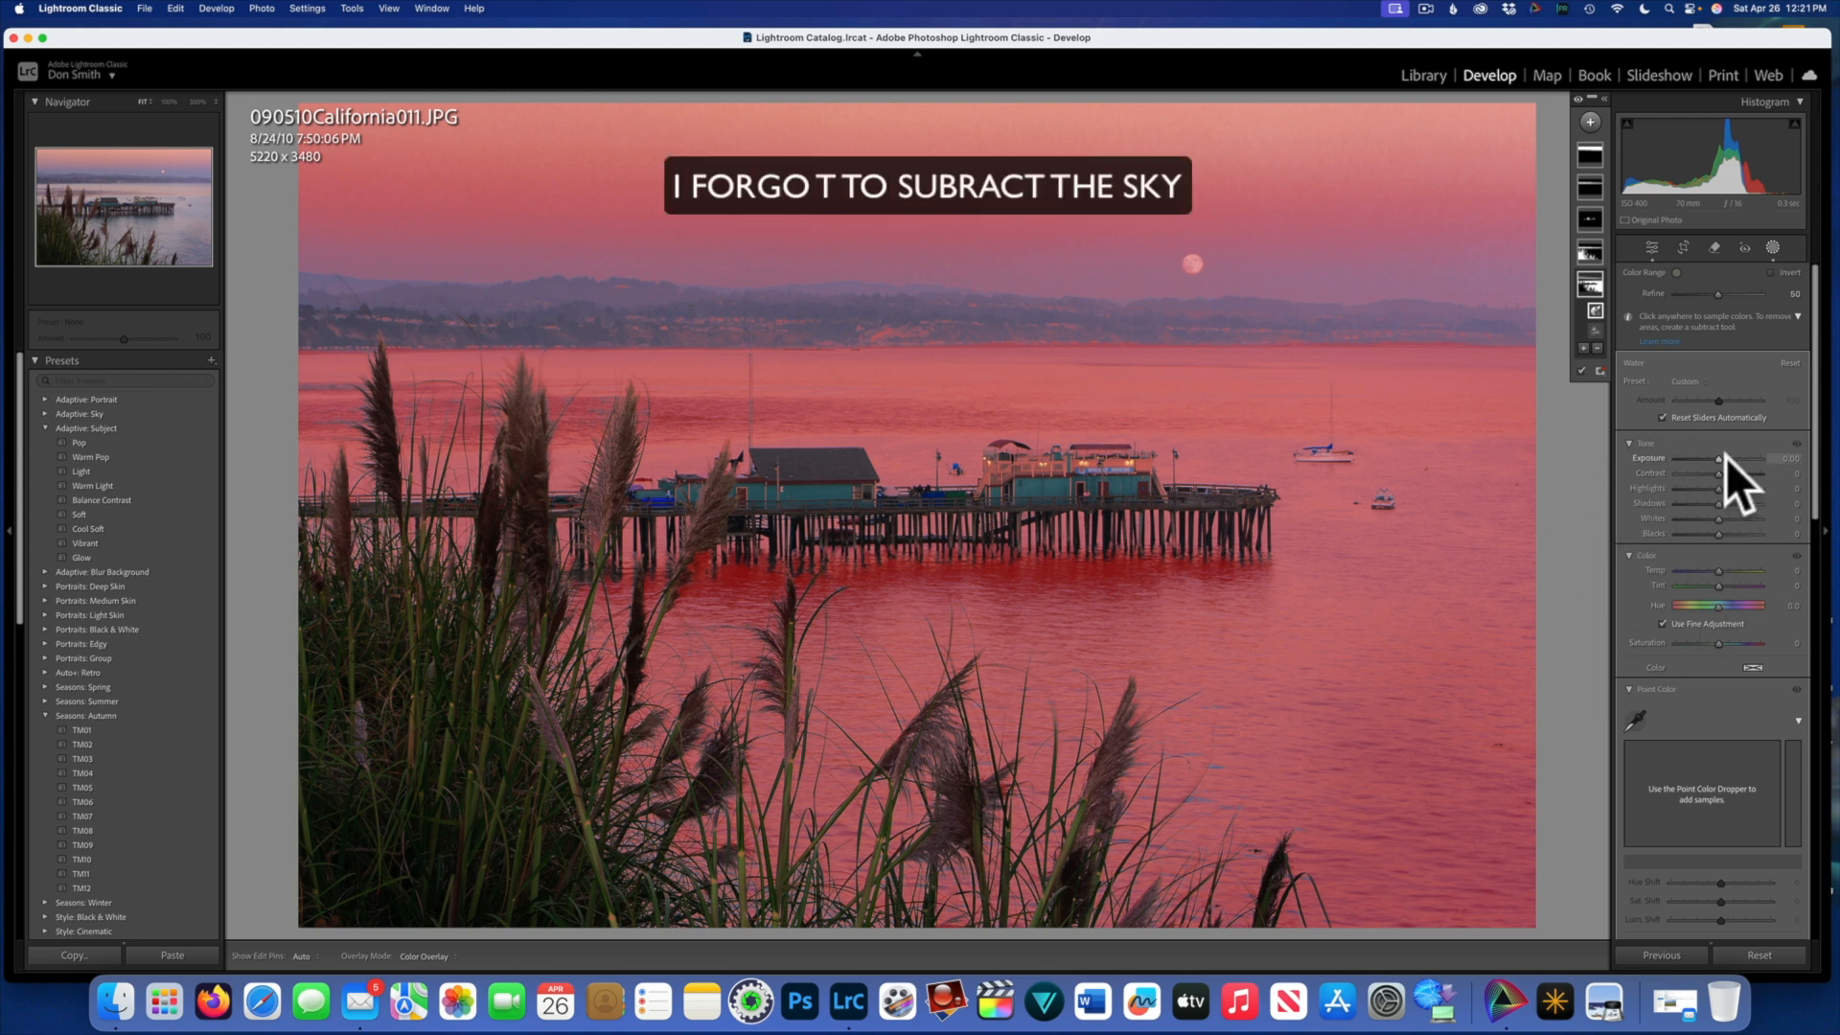
# Step: Cool the Water mask by setting its Temp to -21, keeping its Exposure at 0.00
pyautogui.moveTo(1721, 460); pyautogui.dragTo(1715, 462)
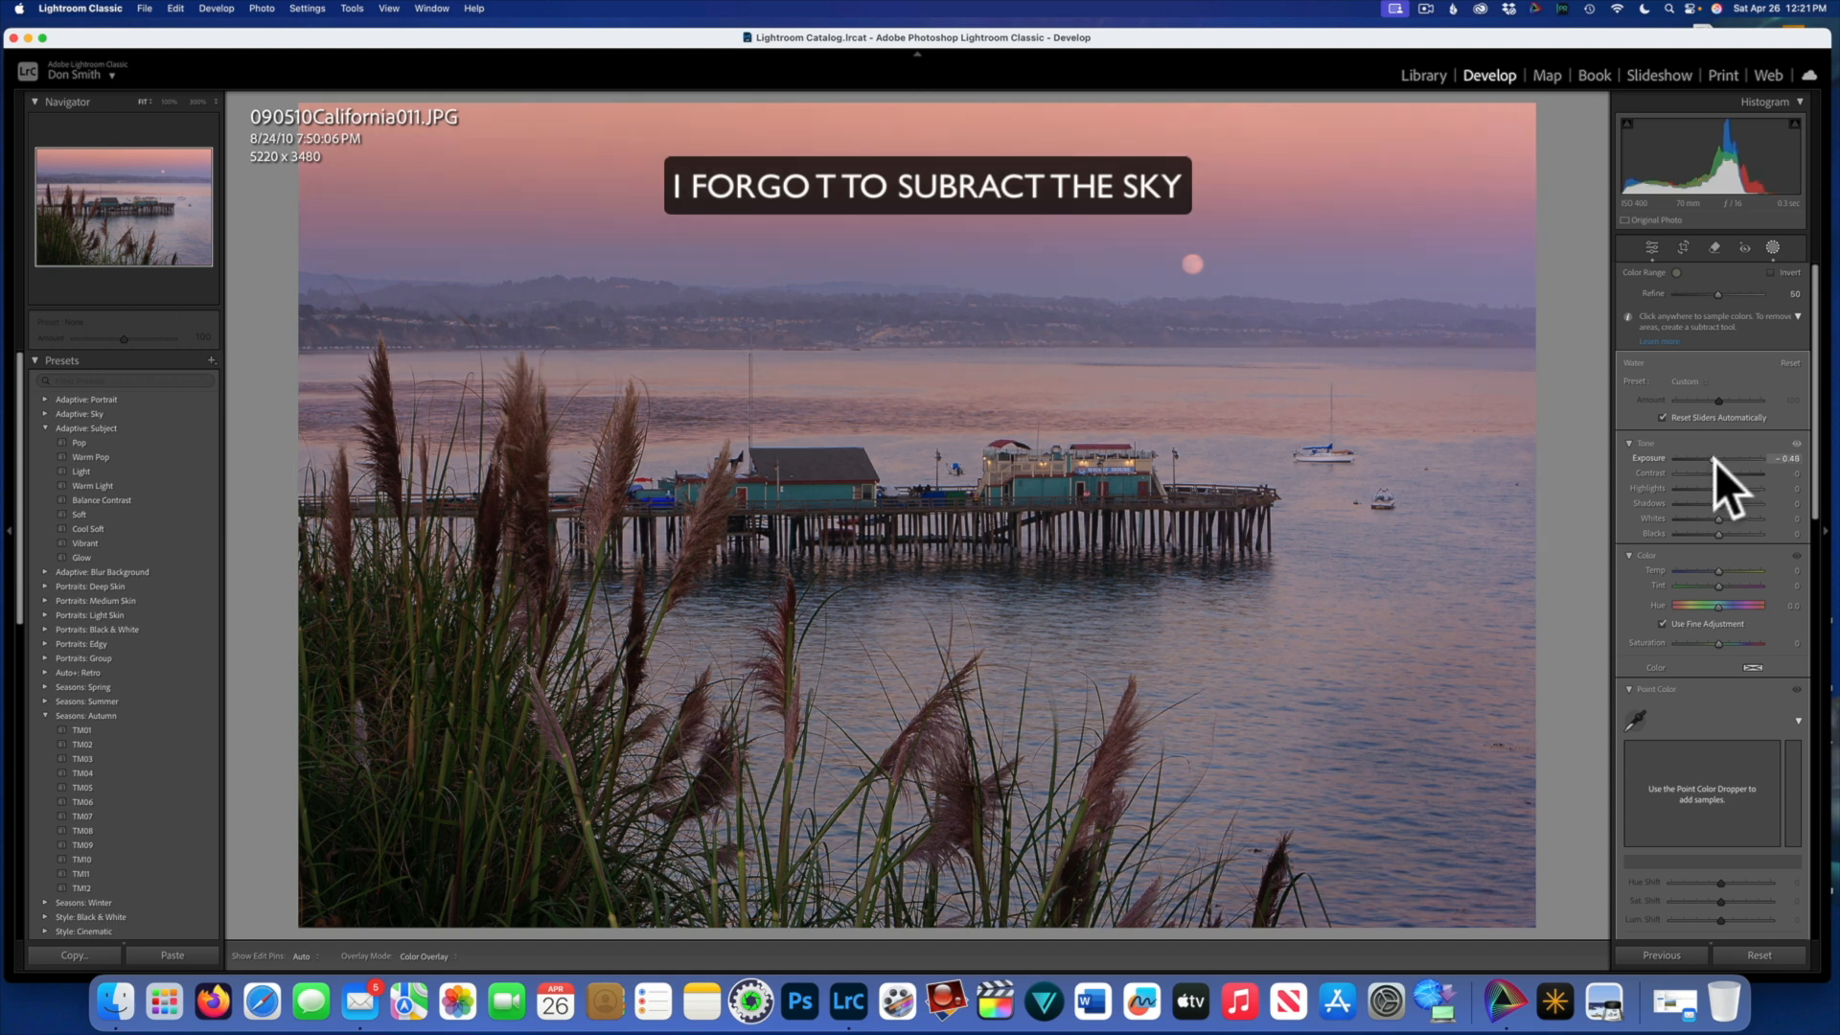
pyautogui.doubleClick(1715, 460)
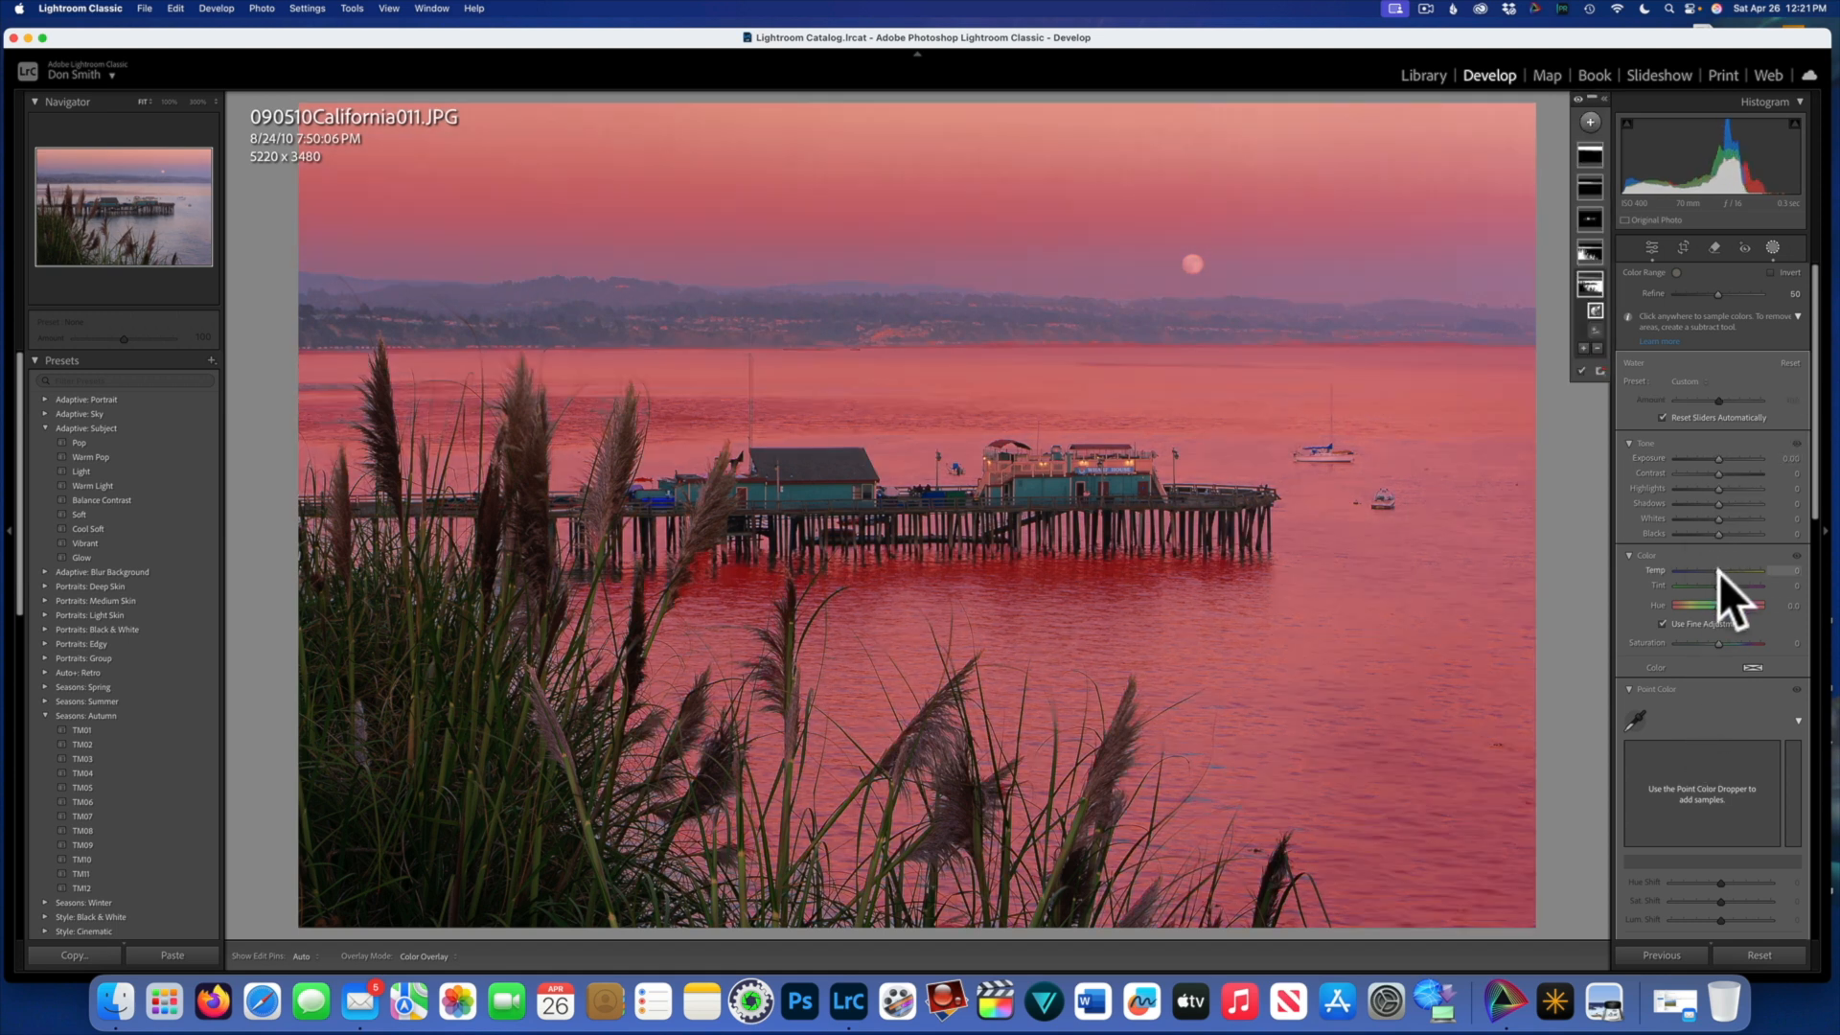
pyautogui.moveTo(1718, 570); pyautogui.dragTo(1710, 572)
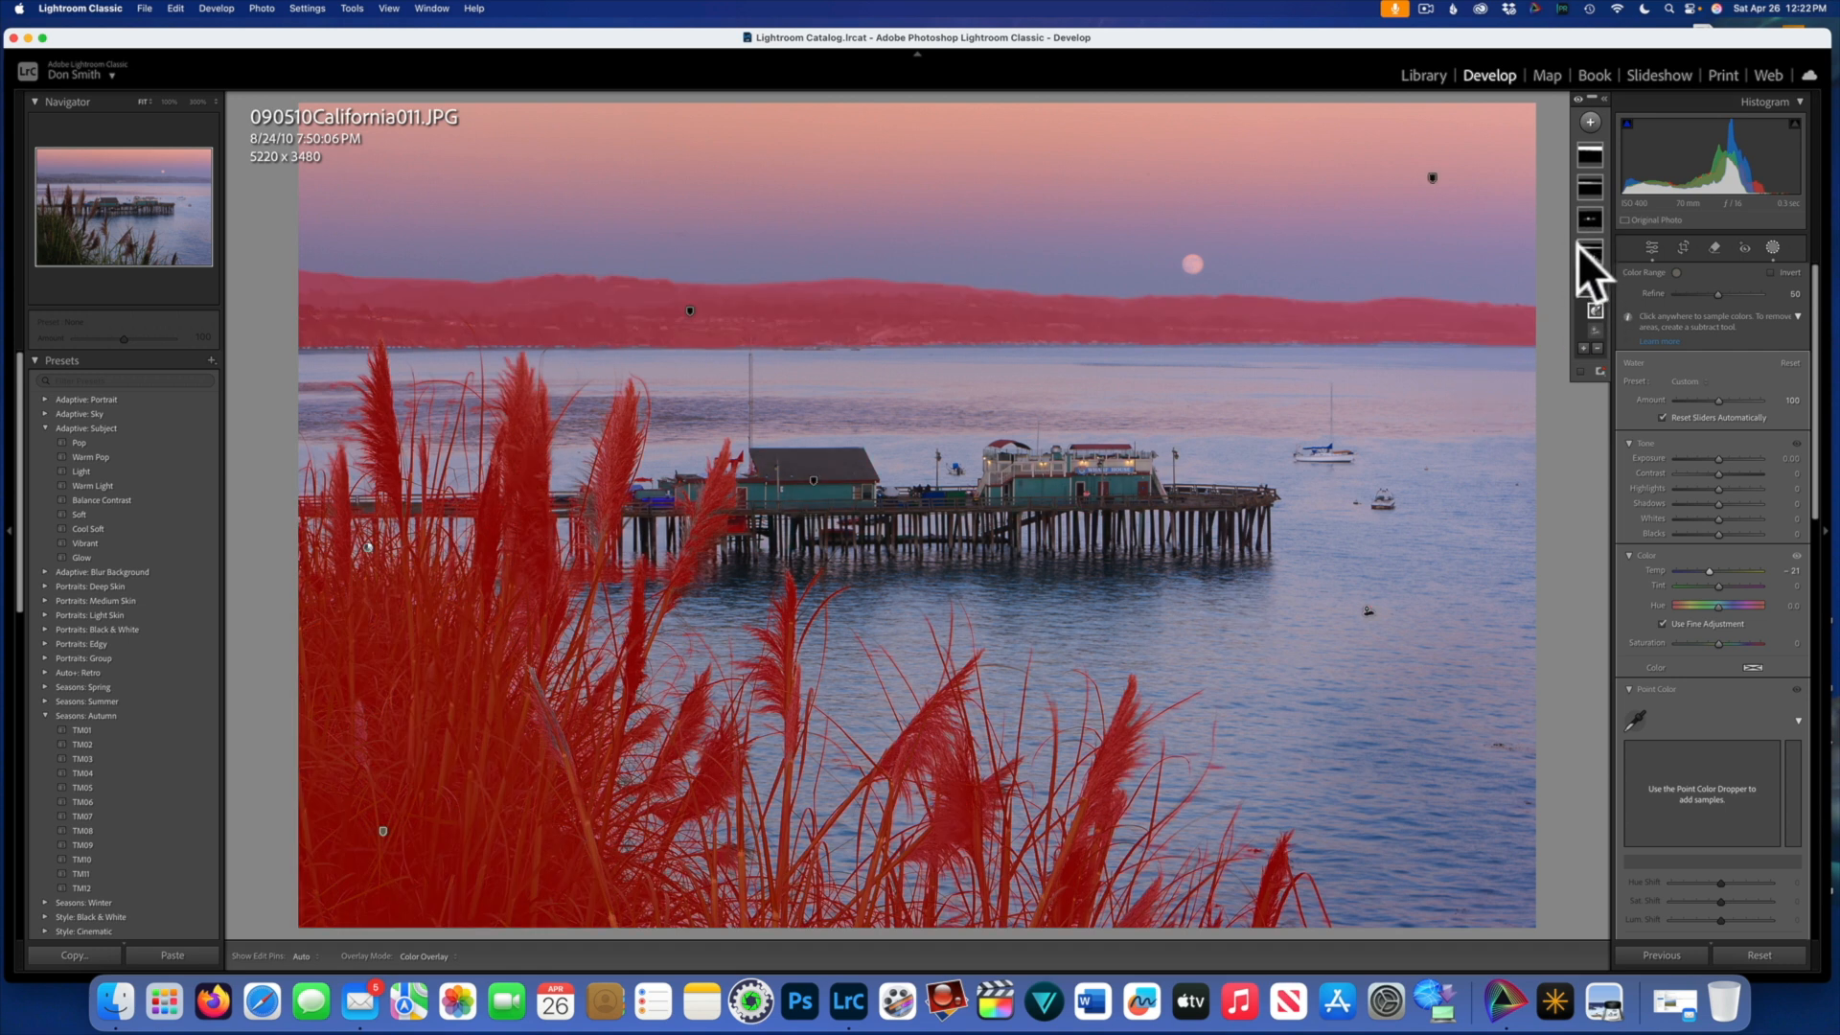
# Step: Subtract the mountains from the Vegetation mask using the Landscape selection's Mountains option
pyautogui.click(1583, 251)
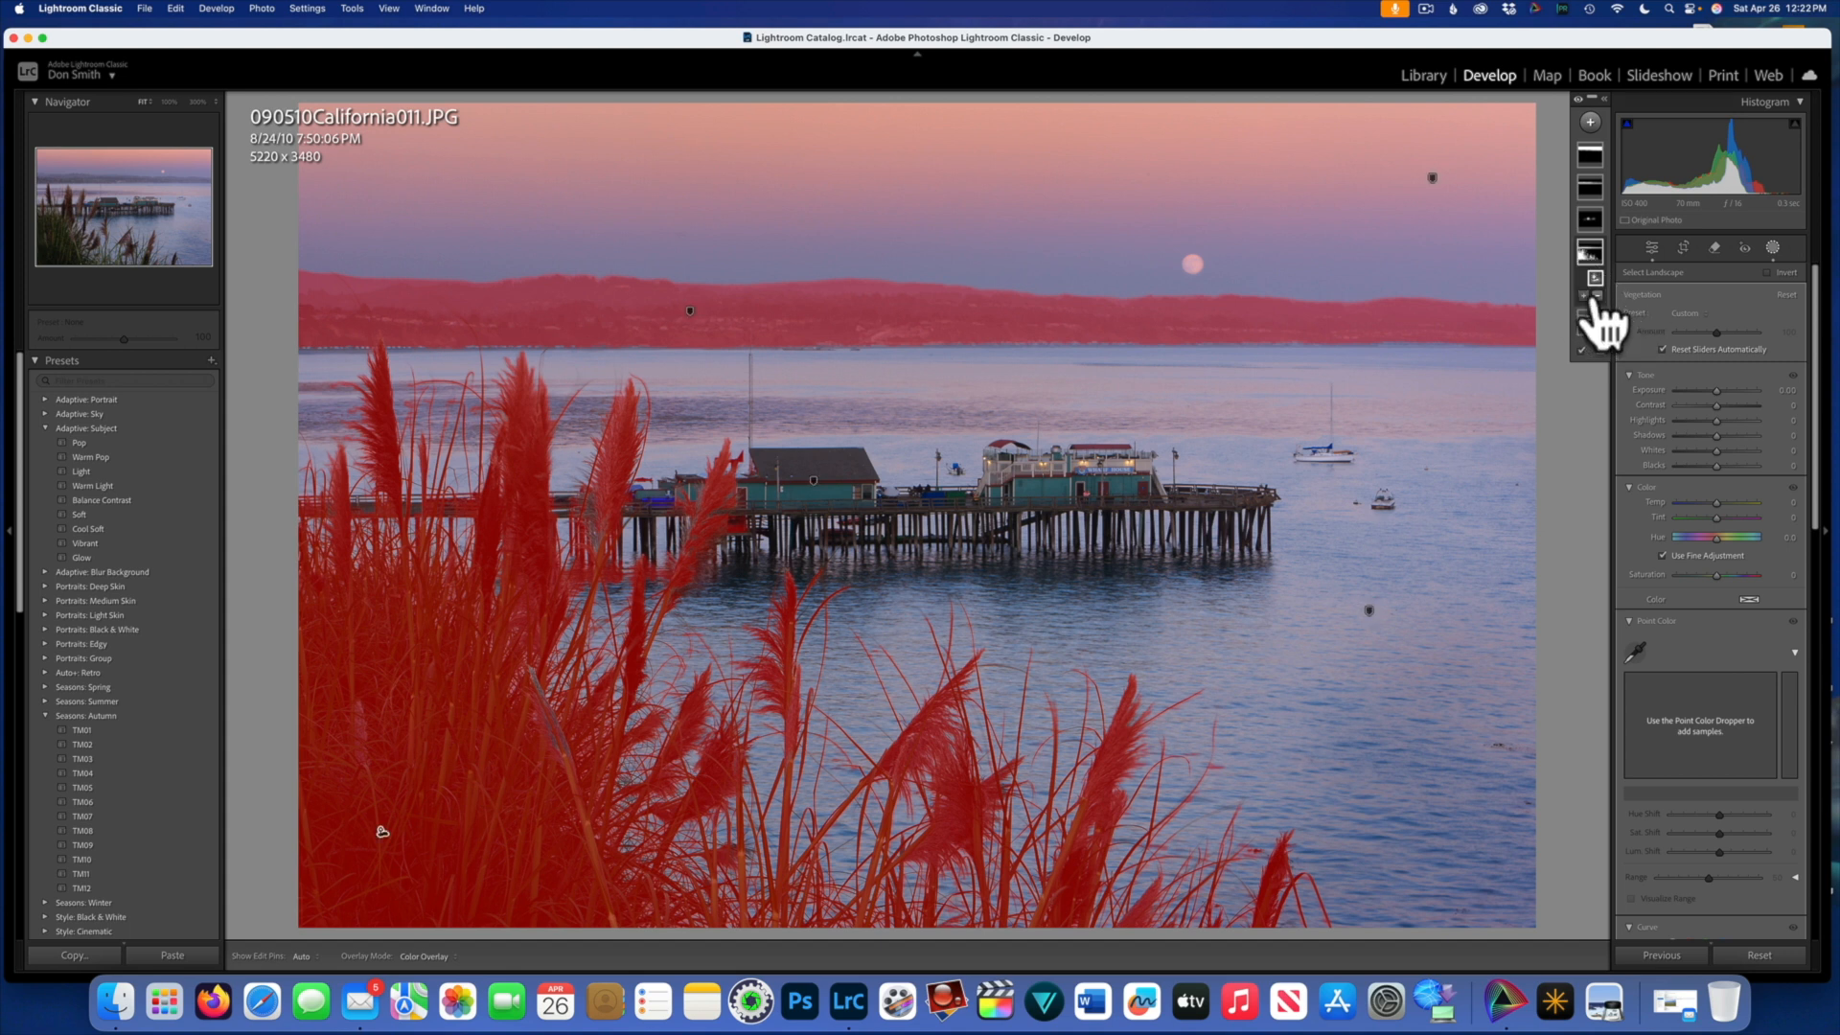
pyautogui.click(1595, 296)
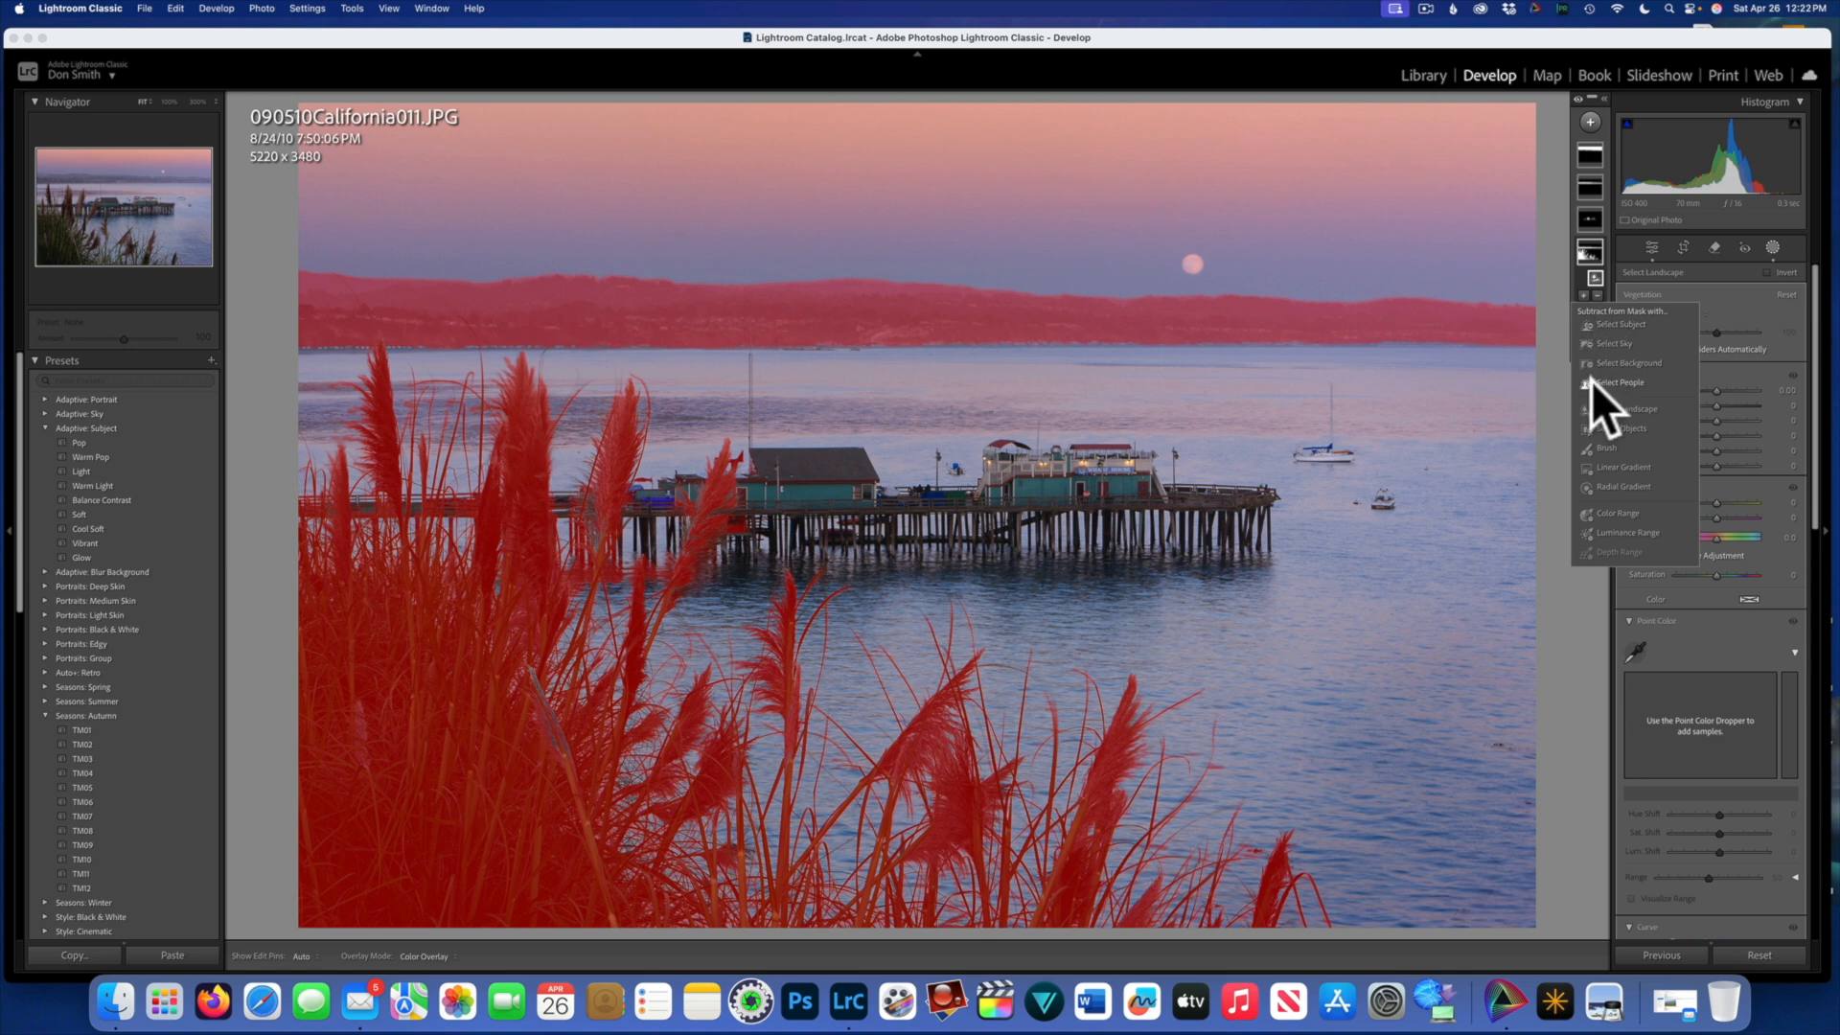
pyautogui.click(1601, 406)
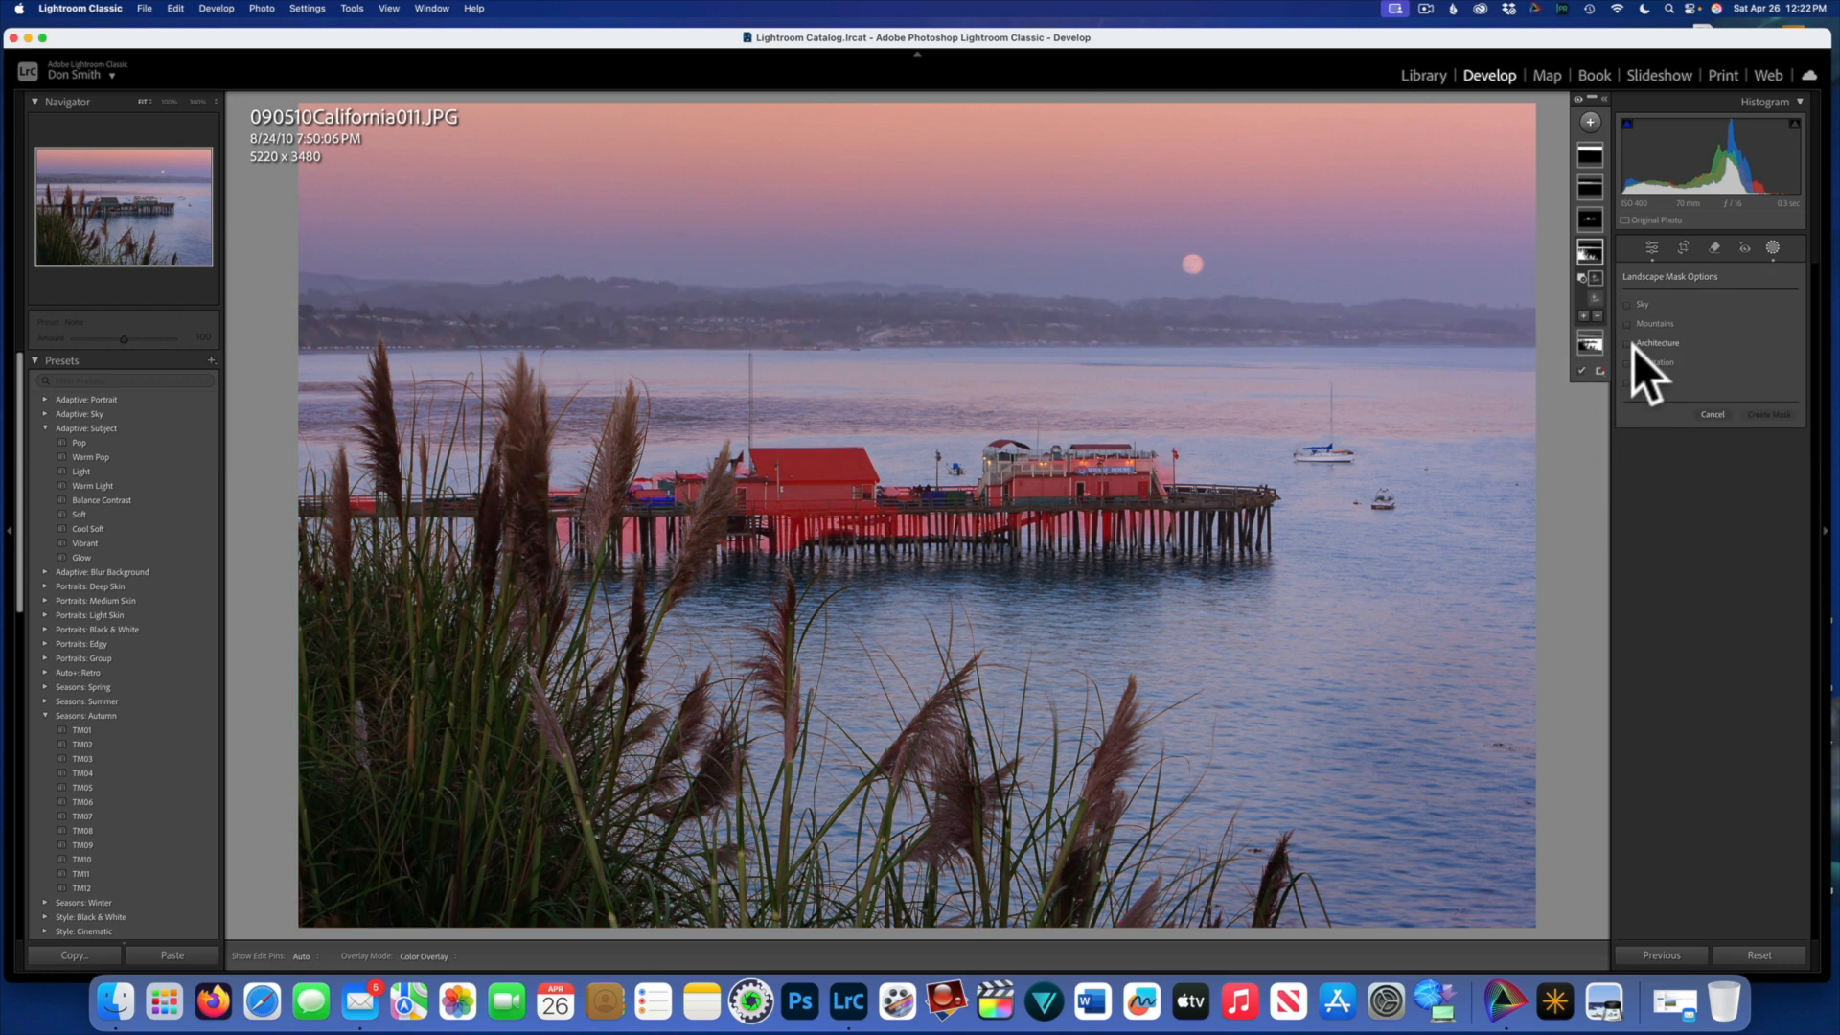
pyautogui.click(1625, 323)
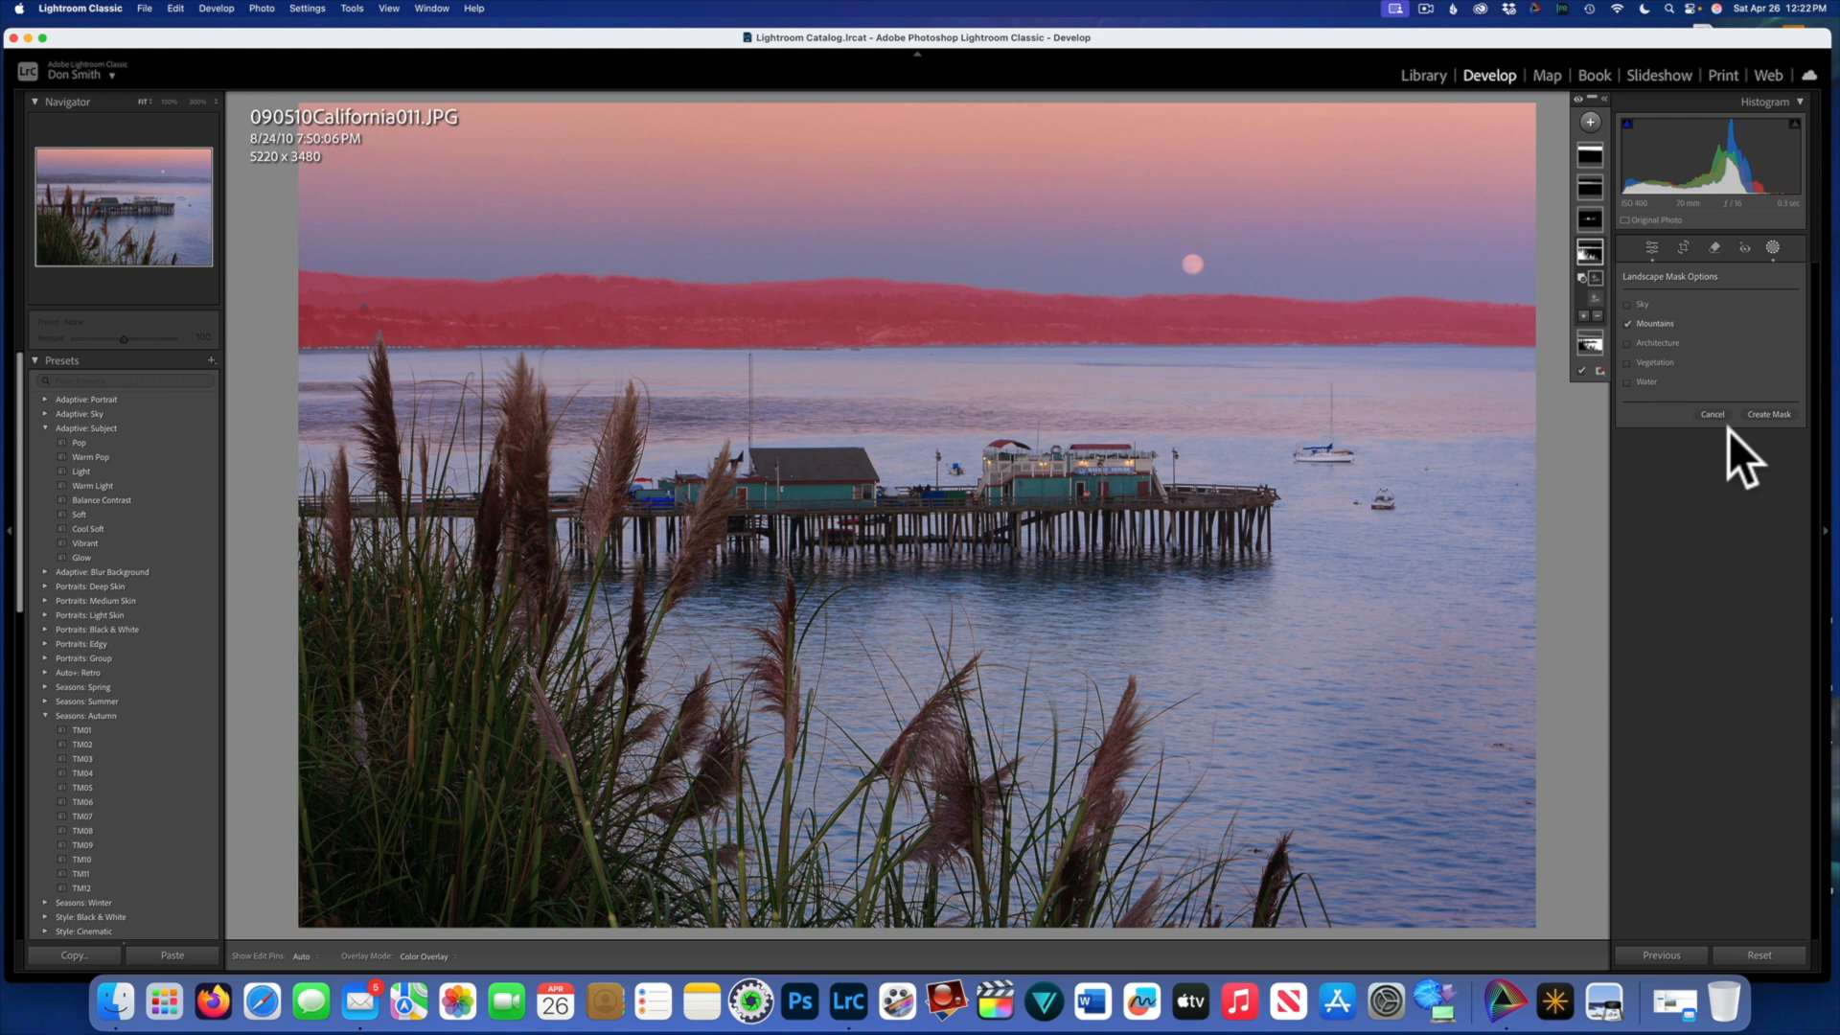
pyautogui.click(1755, 411)
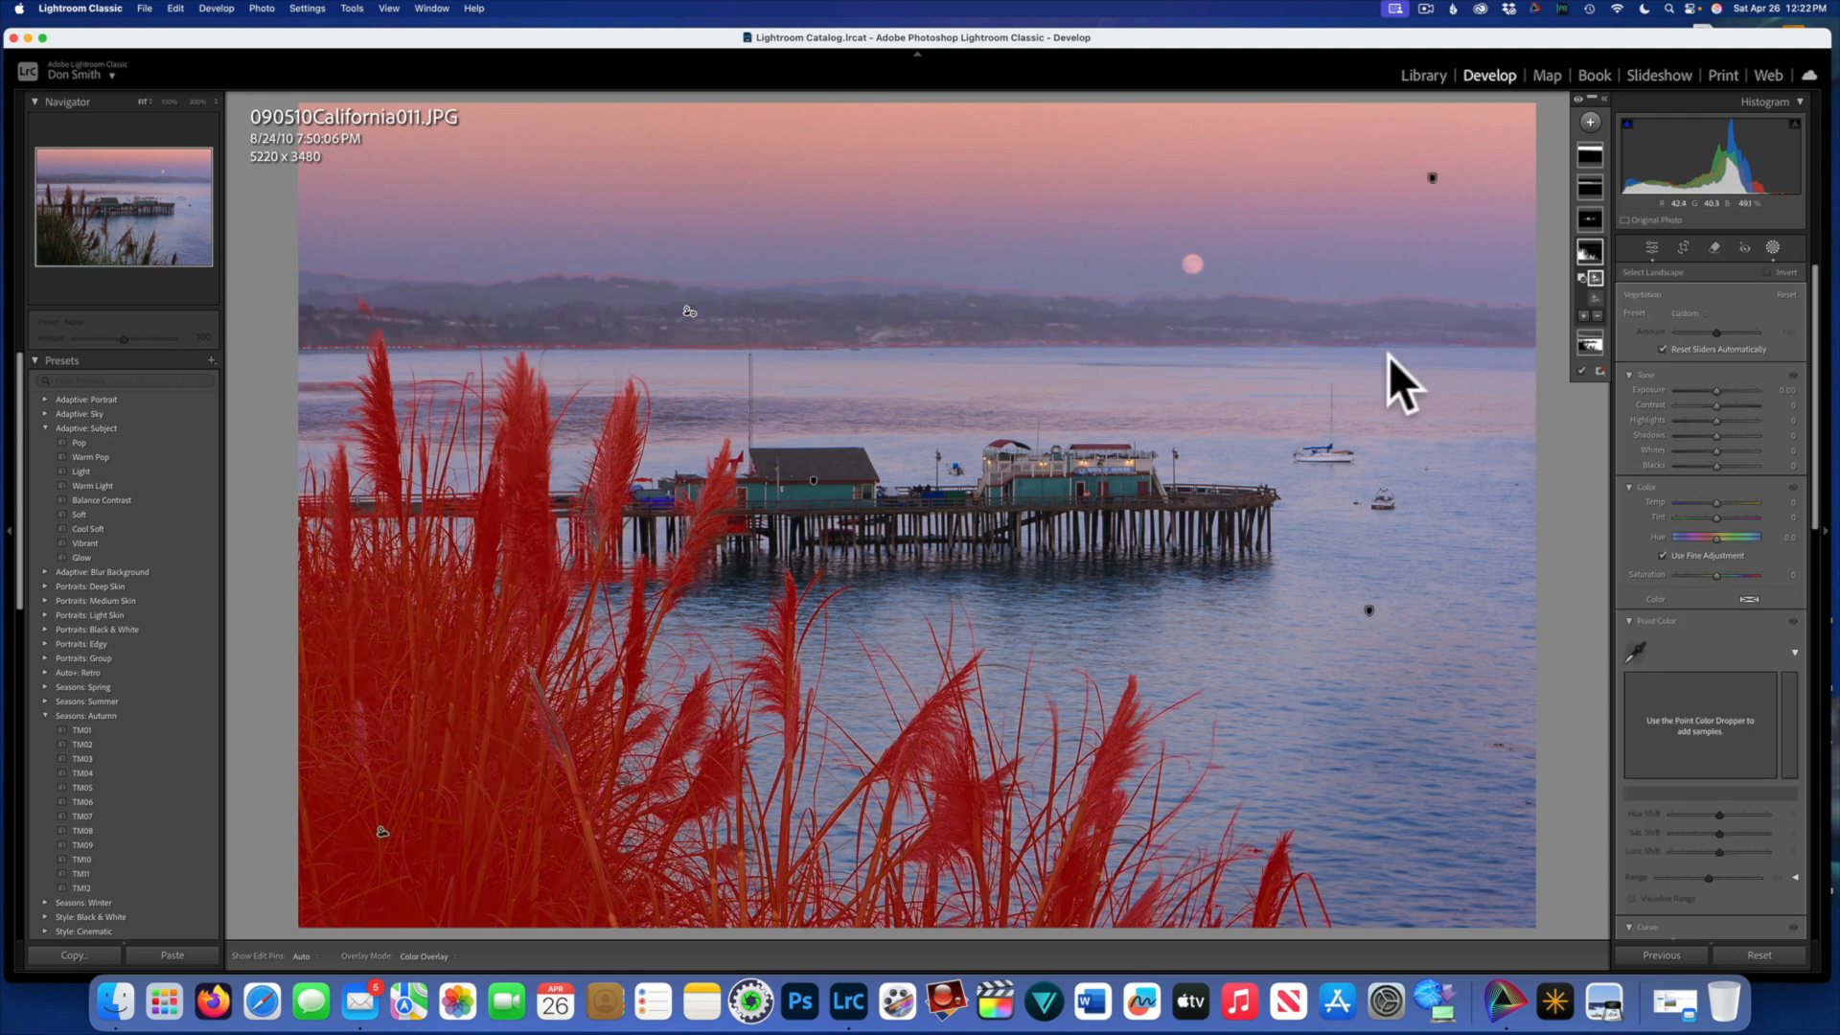
# Step: Subtract the leftover Vegetation overlay along the far shoreline with a Brush, keeping the edit pins hidden while painting
pyautogui.click(1597, 317)
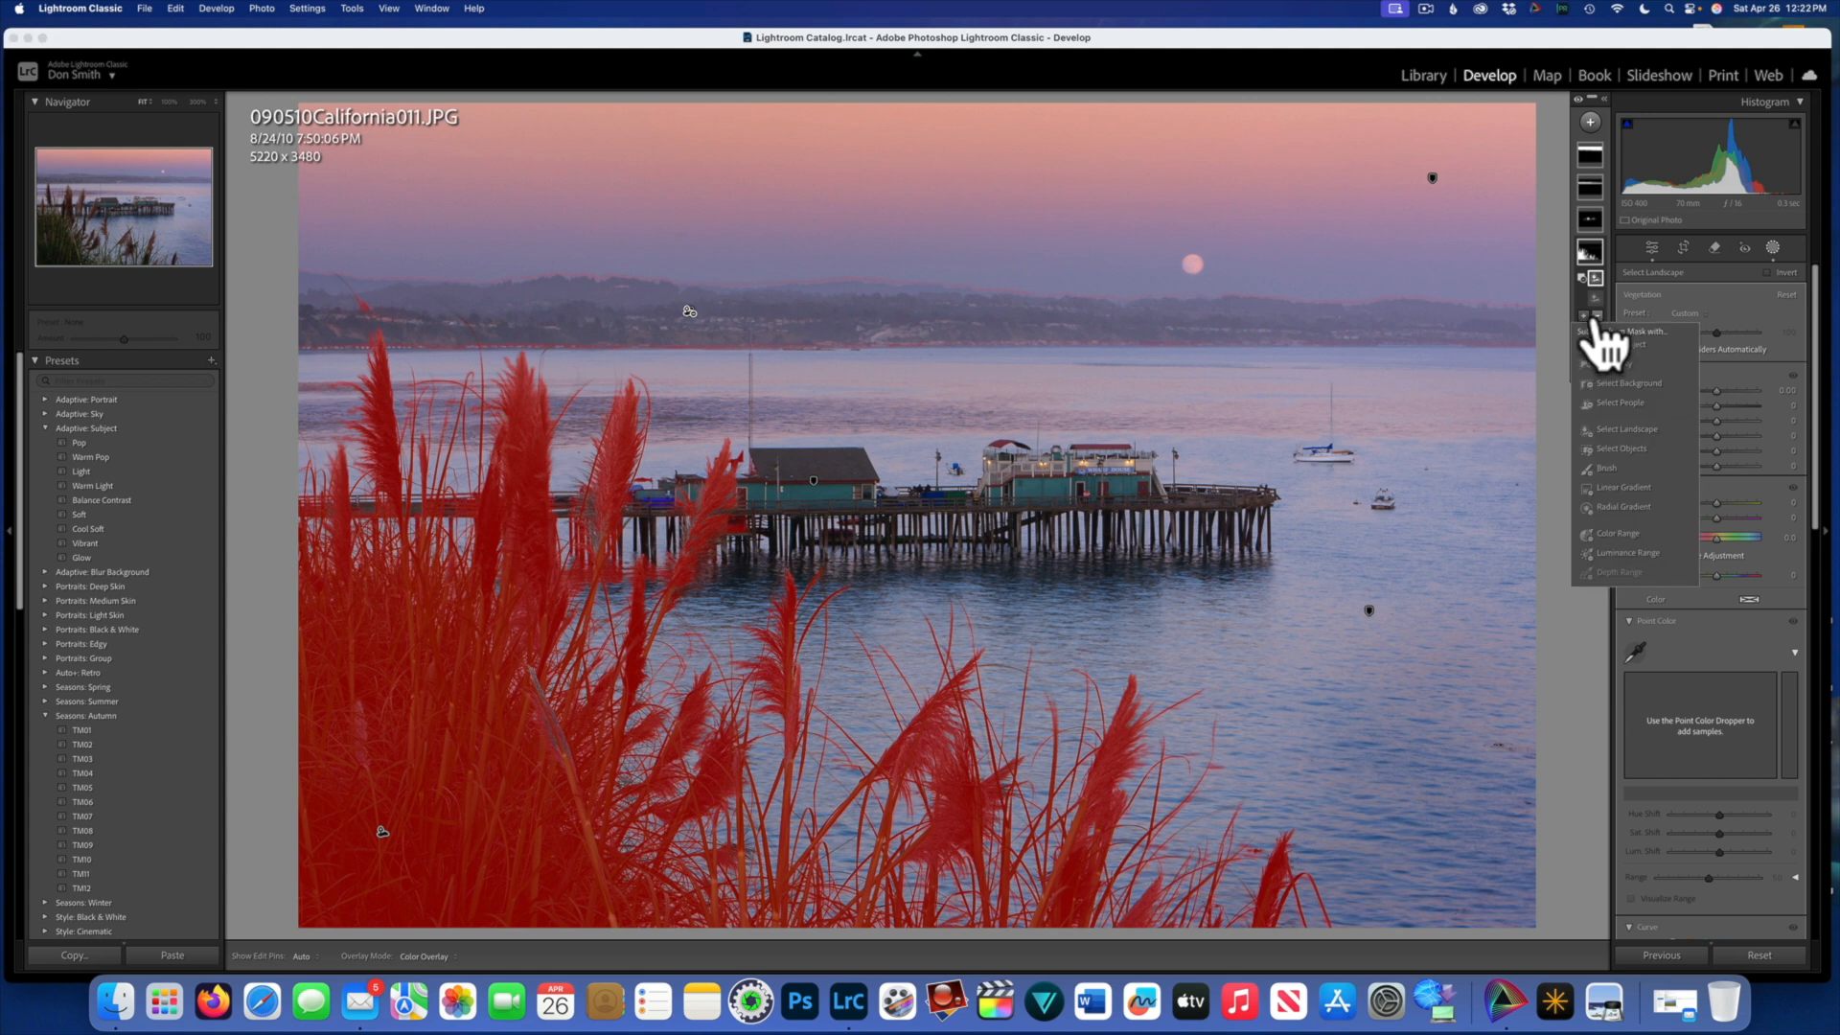
pyautogui.click(1601, 468)
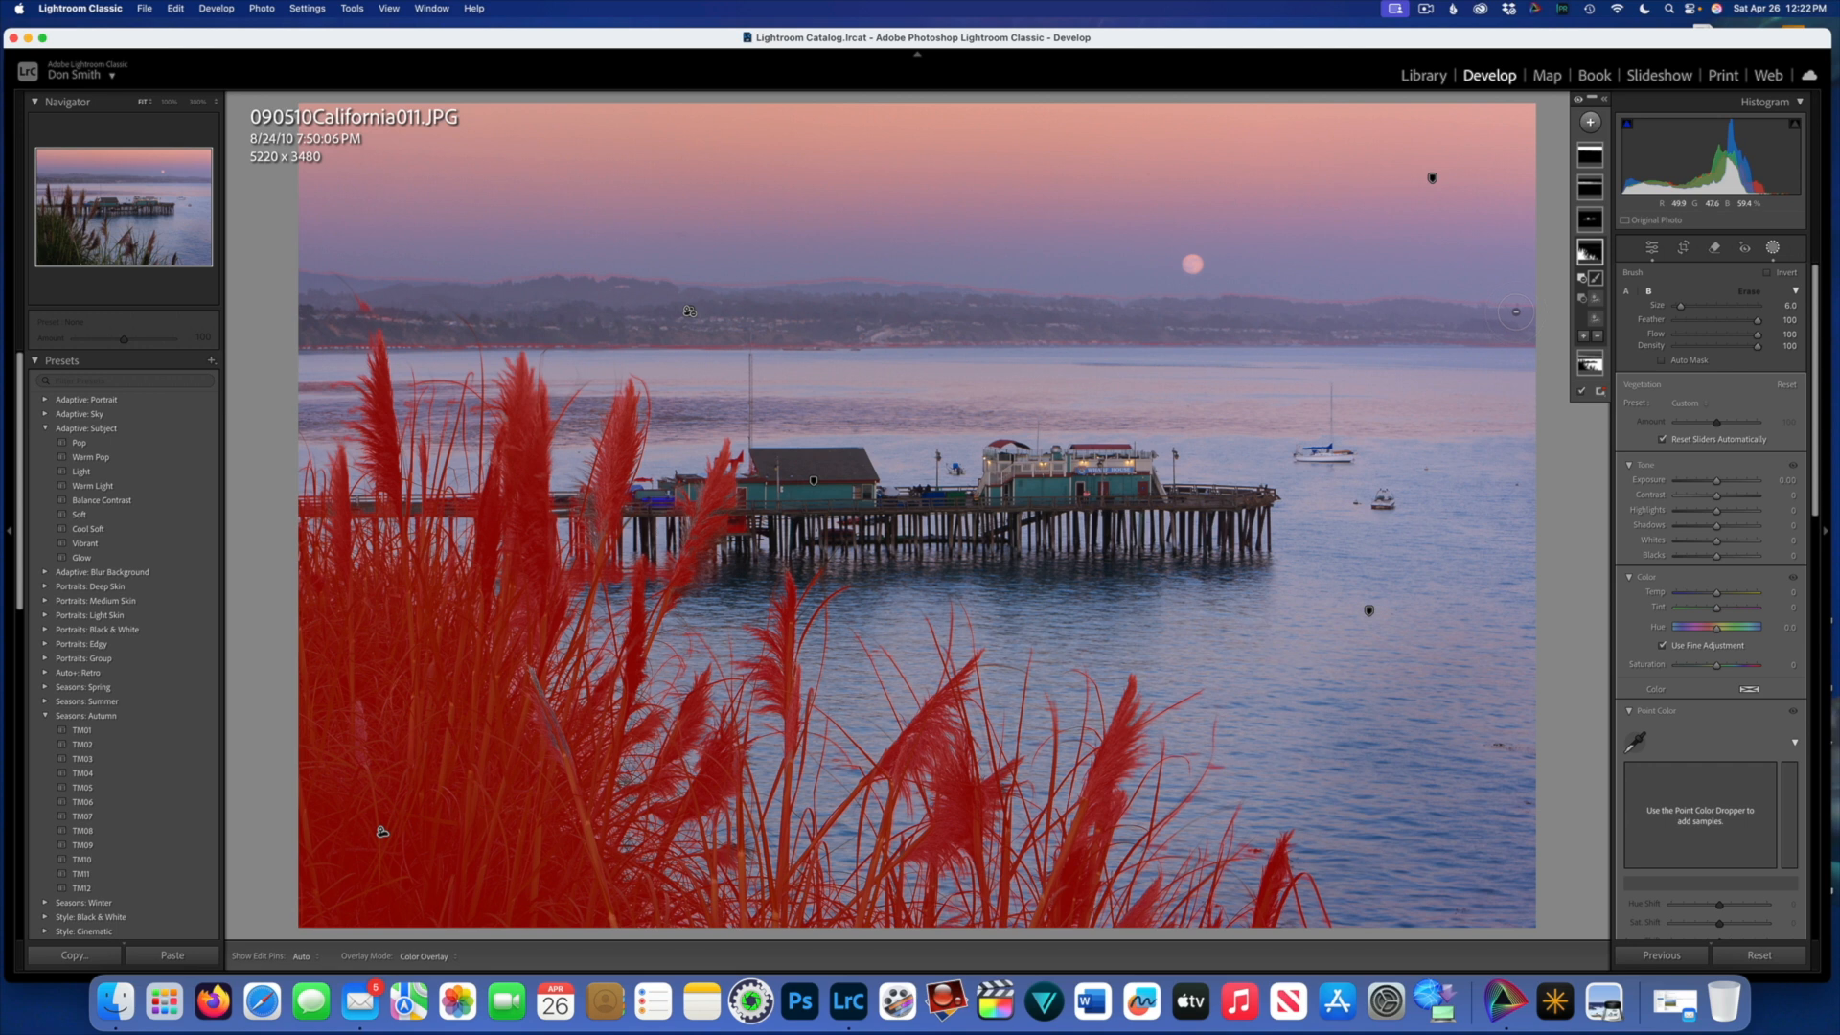
pyautogui.press('h')
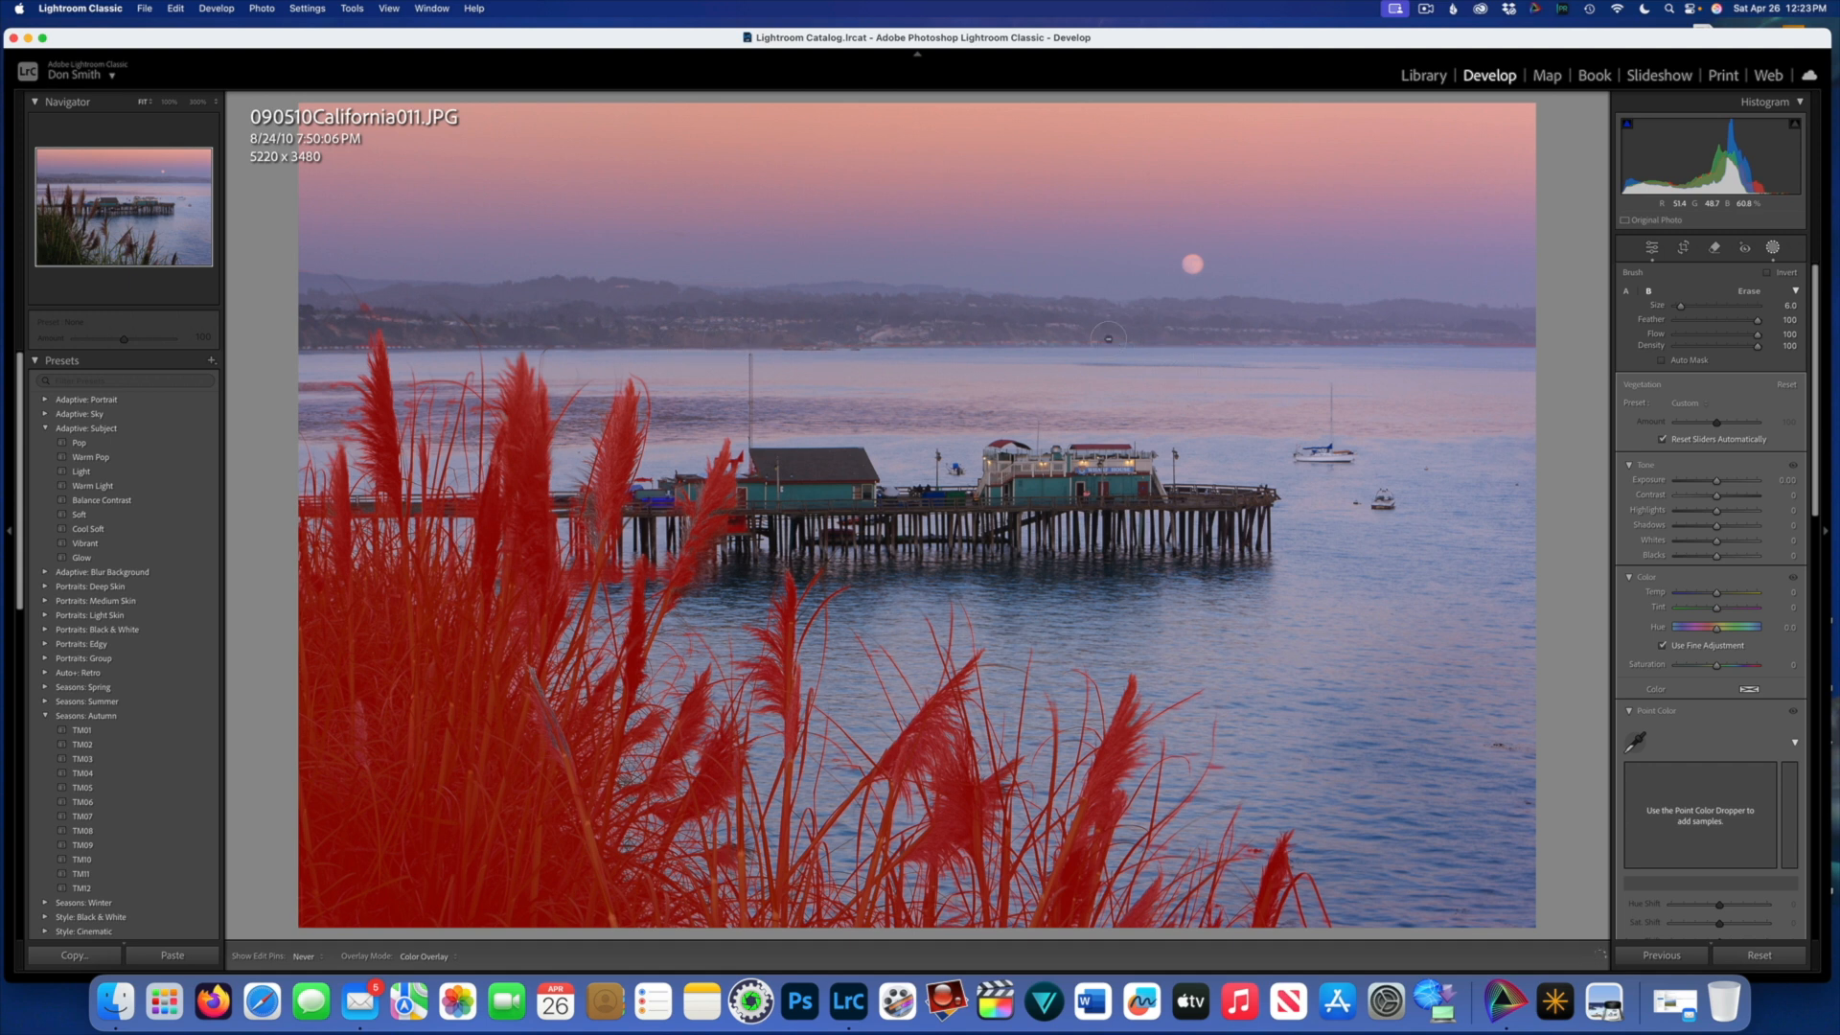
pyautogui.moveTo(1573, 351); pyautogui.dragTo(1574, 353)
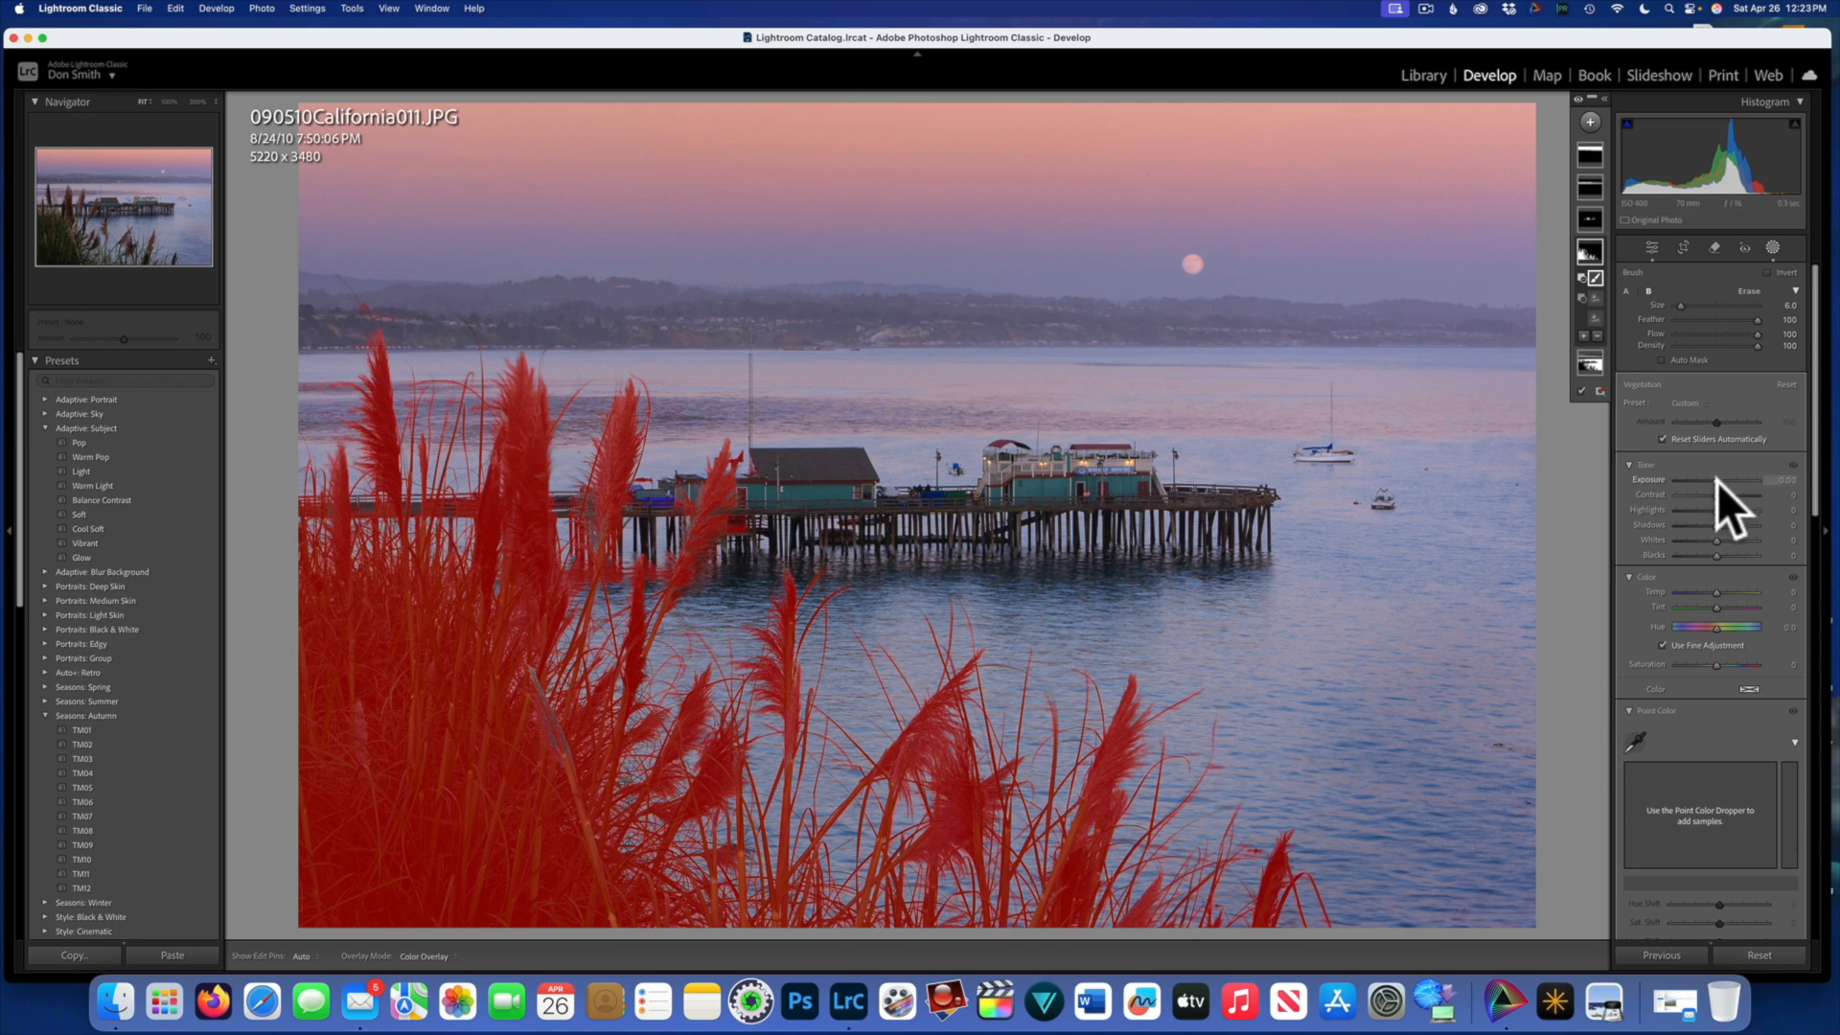
# Step: Brighten and warm the Vegetation mask with Exposure 0.51, Temp 21 and Shadows 10
pyautogui.moveTo(1719, 479); pyautogui.dragTo(1724, 480)
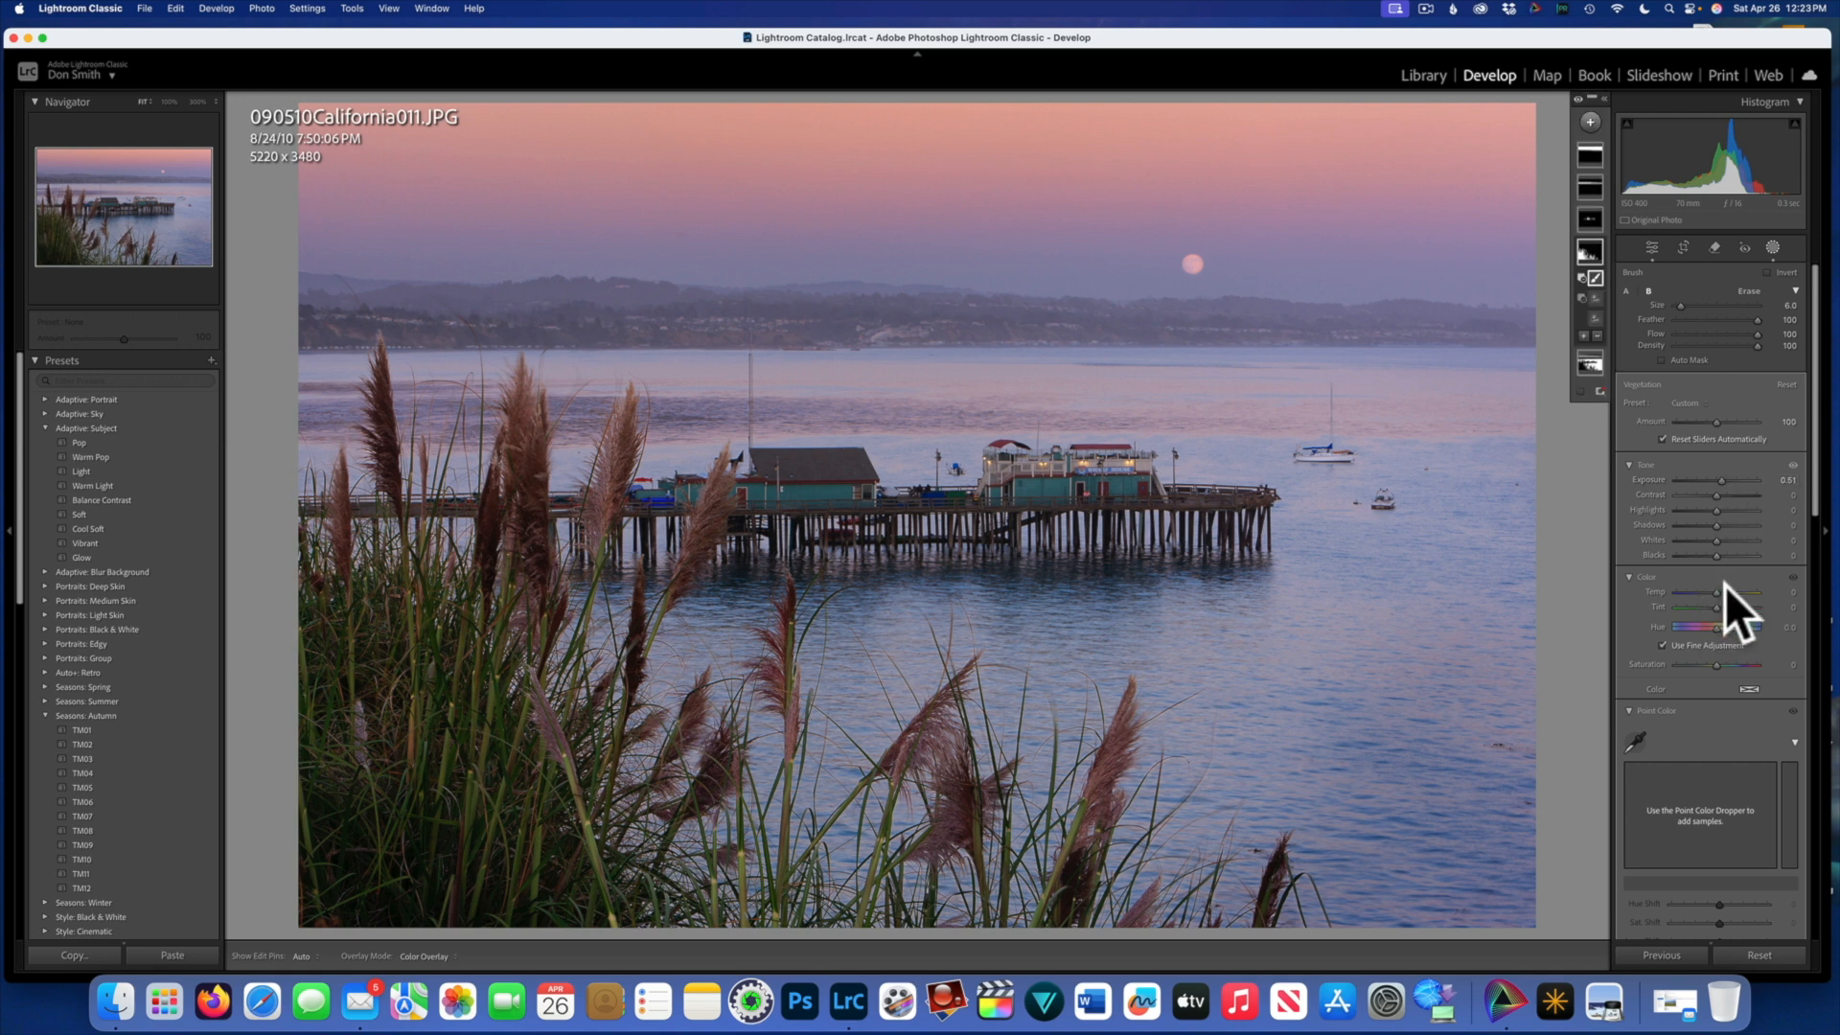
pyautogui.moveTo(1716, 590)
pyautogui.mouseDown()
pyautogui.moveTo(1730, 596)
pyautogui.moveTo(1713, 600)
pyautogui.mouseUp()
pyautogui.moveTo(1718, 527); pyautogui.dragTo(1721, 533)
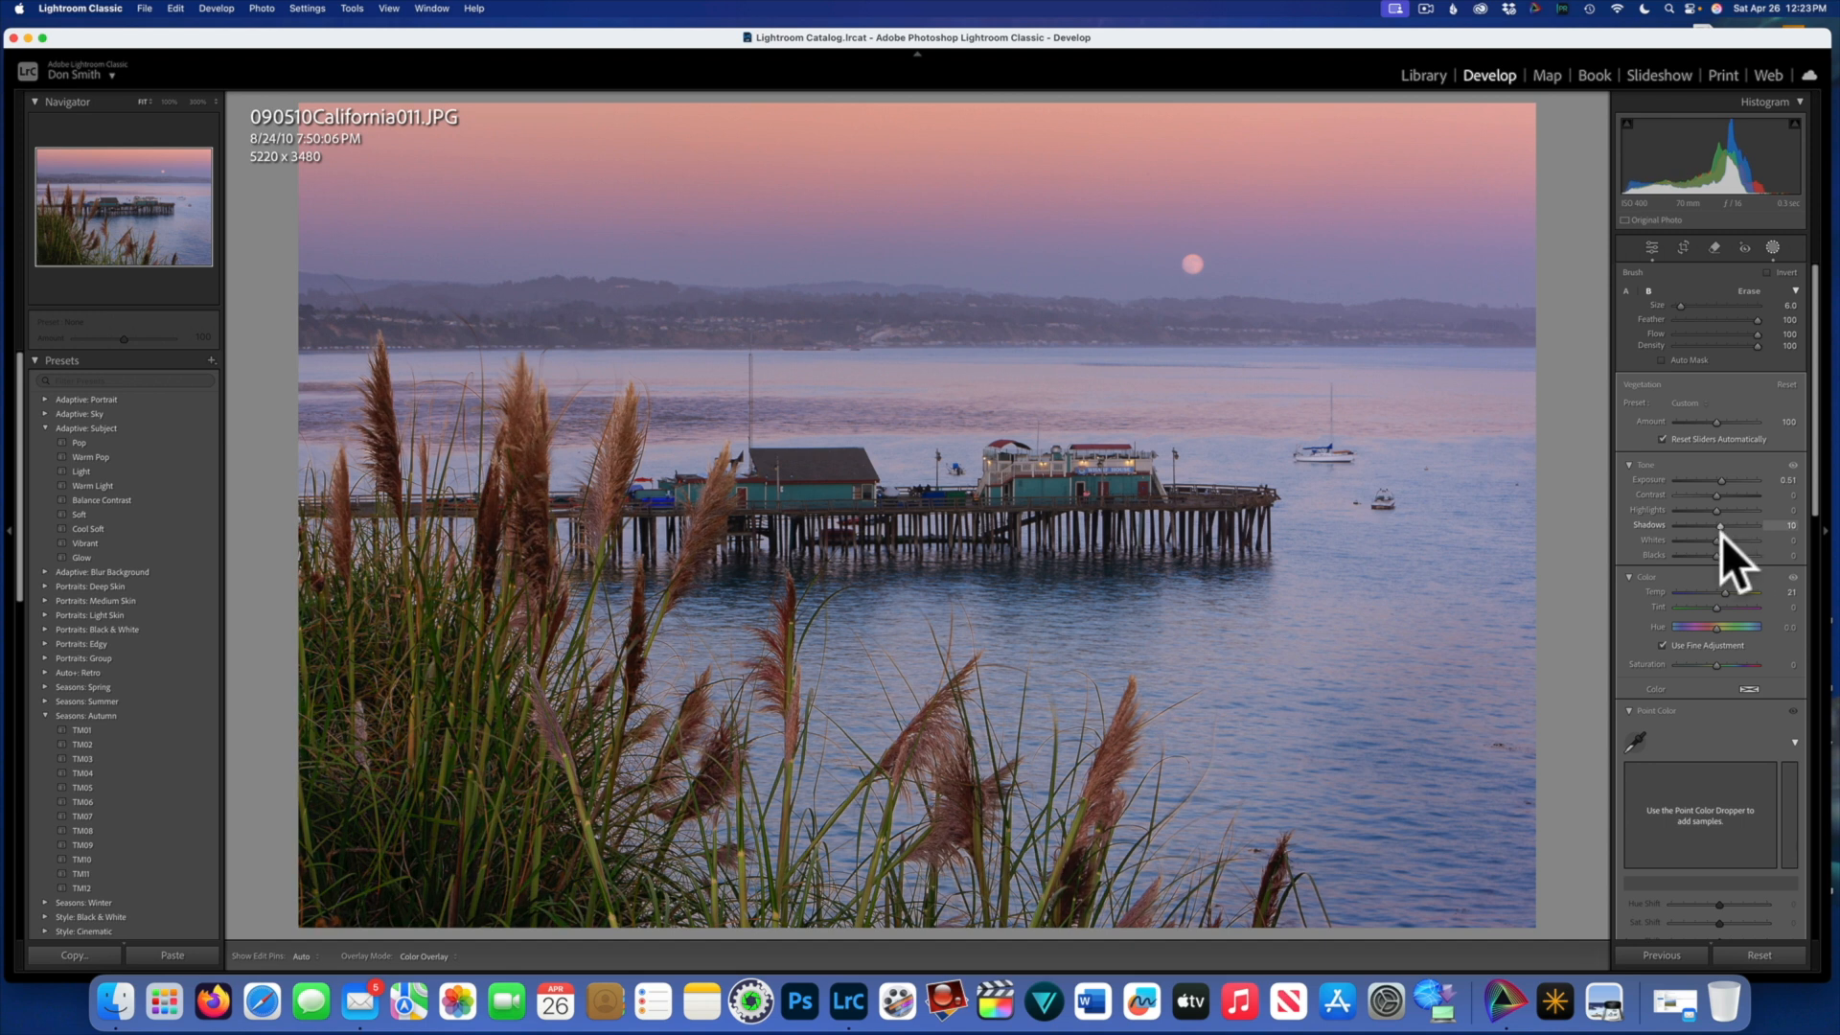
pyautogui.moveTo(1721, 540); pyautogui.dragTo(1717, 538)
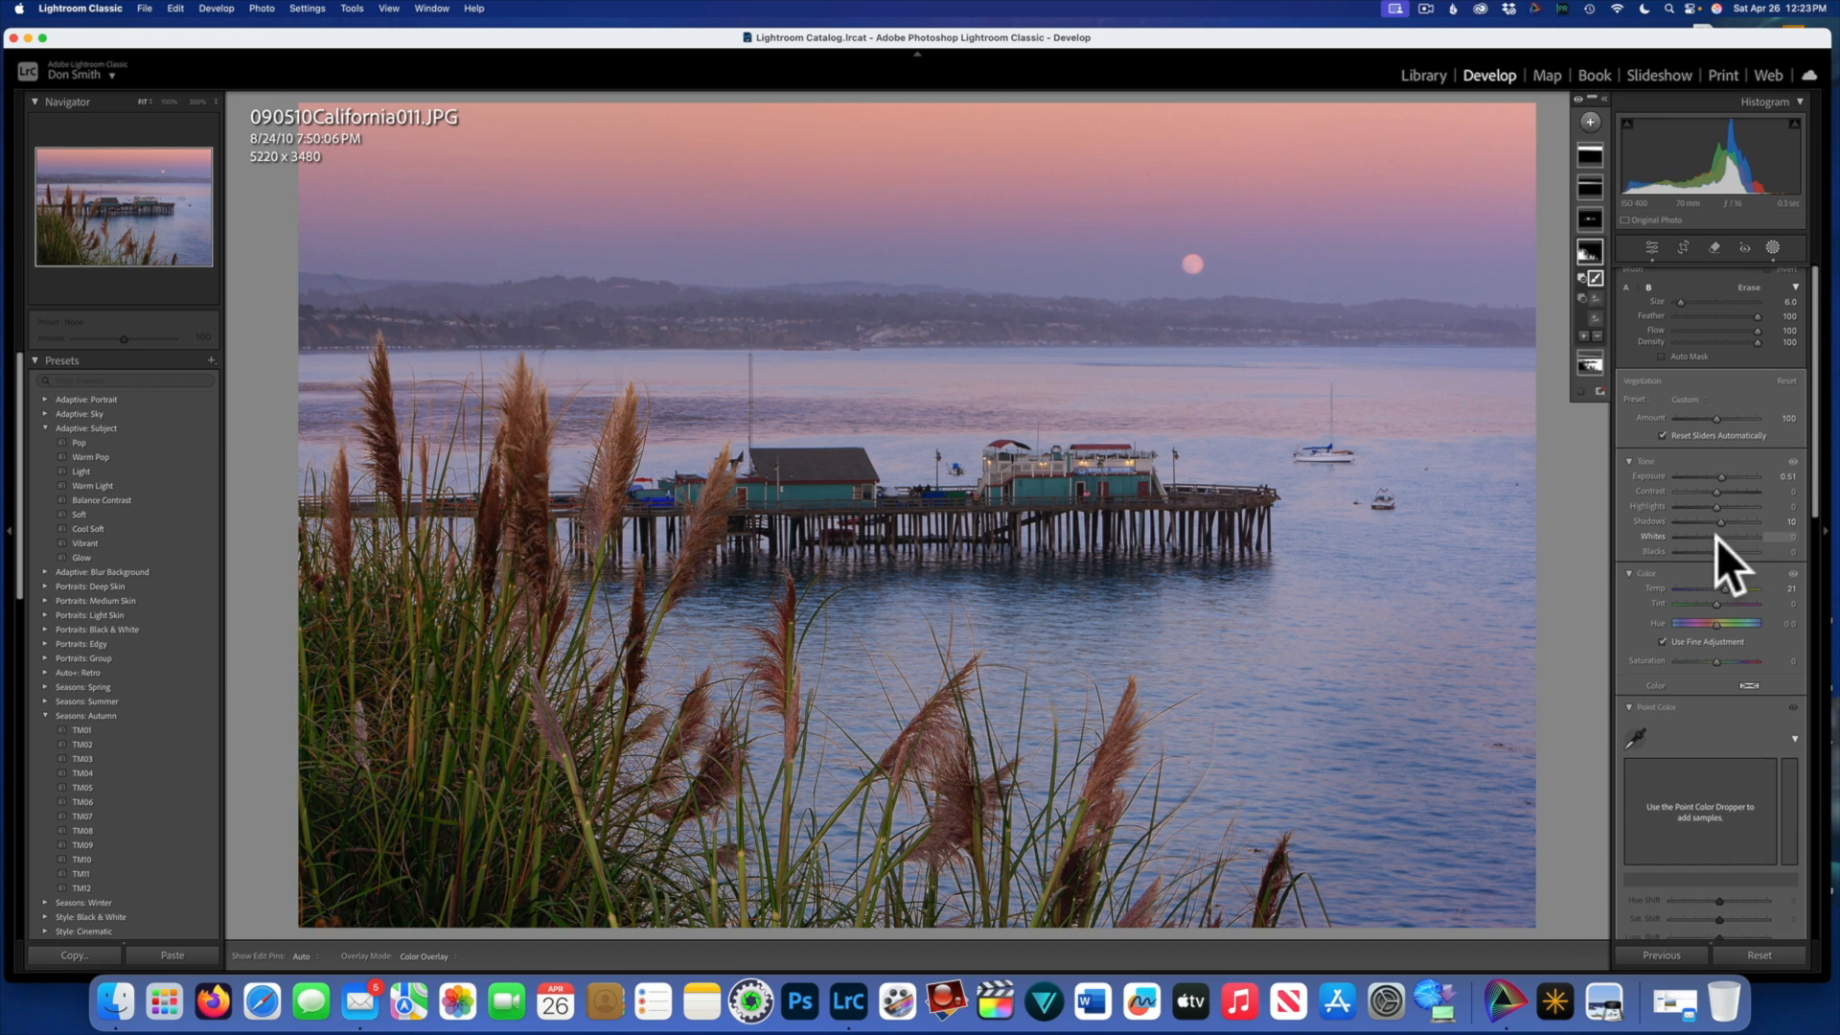
# Step: Lower the Vegetation mask's Exposure to -0.07, comparing the photo with its Before view around the change
pyautogui.press('\\')
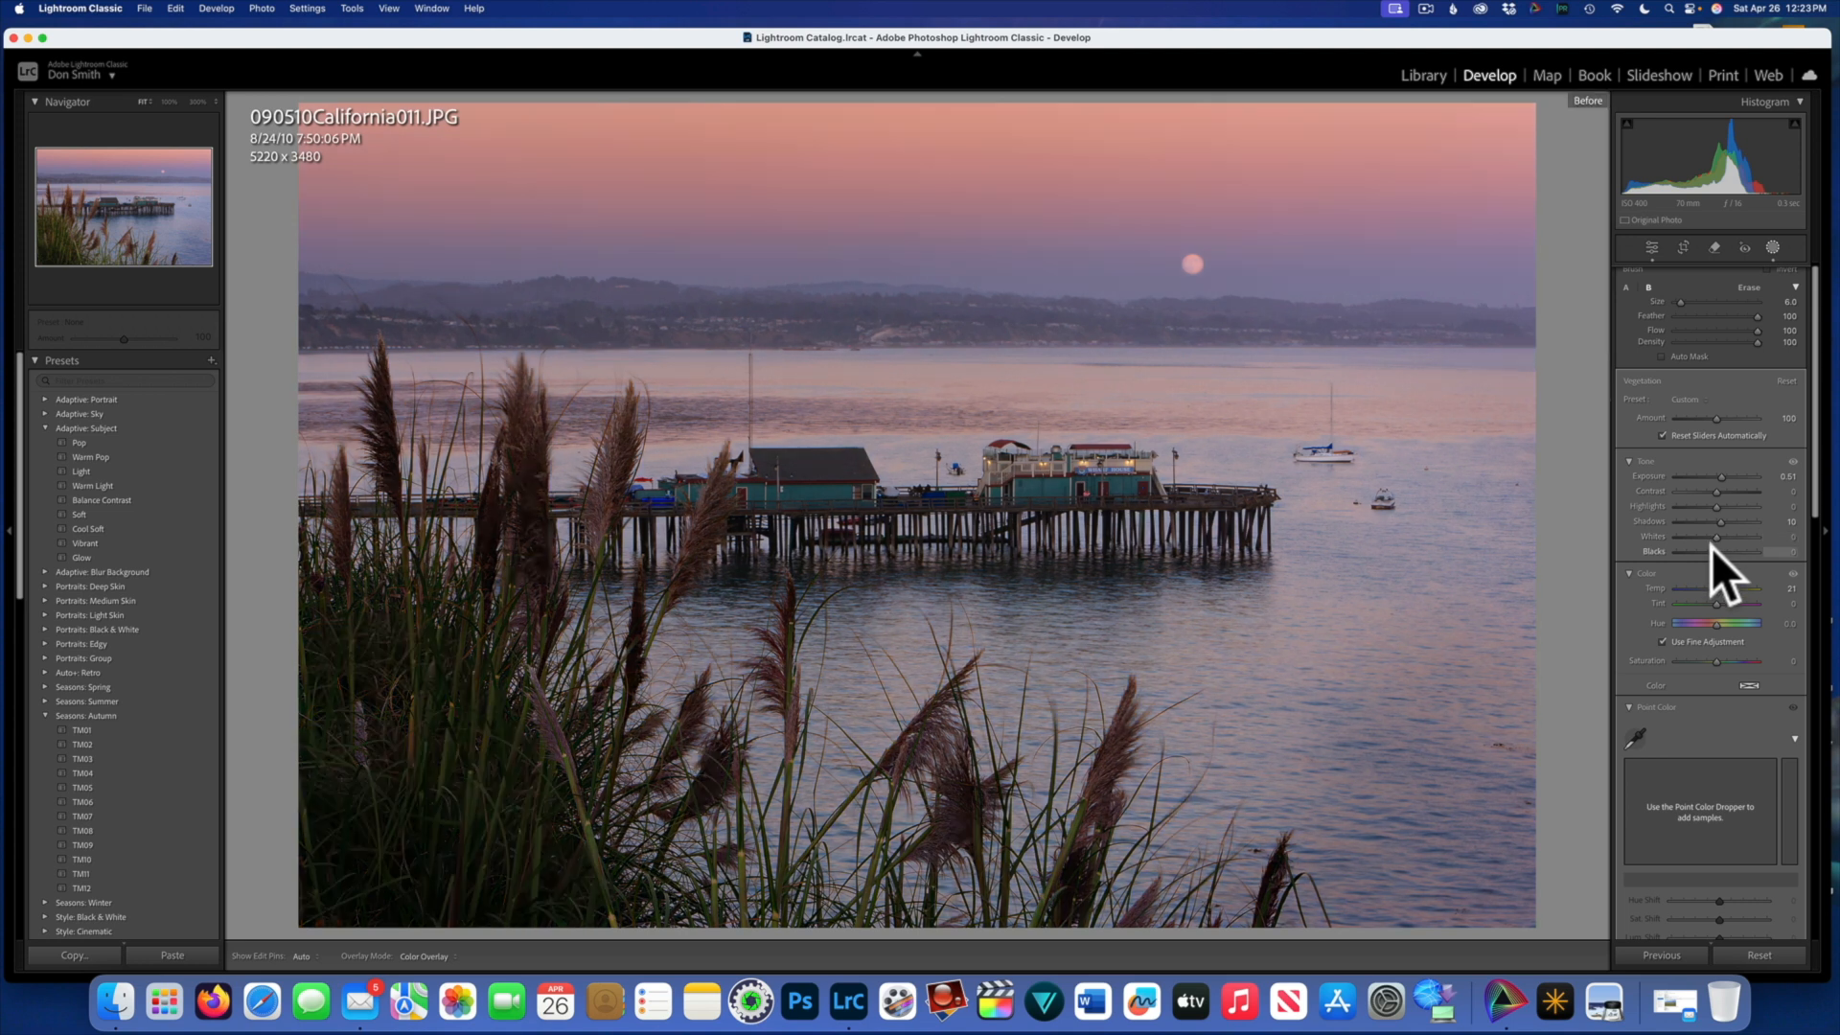
pyautogui.press('\\')
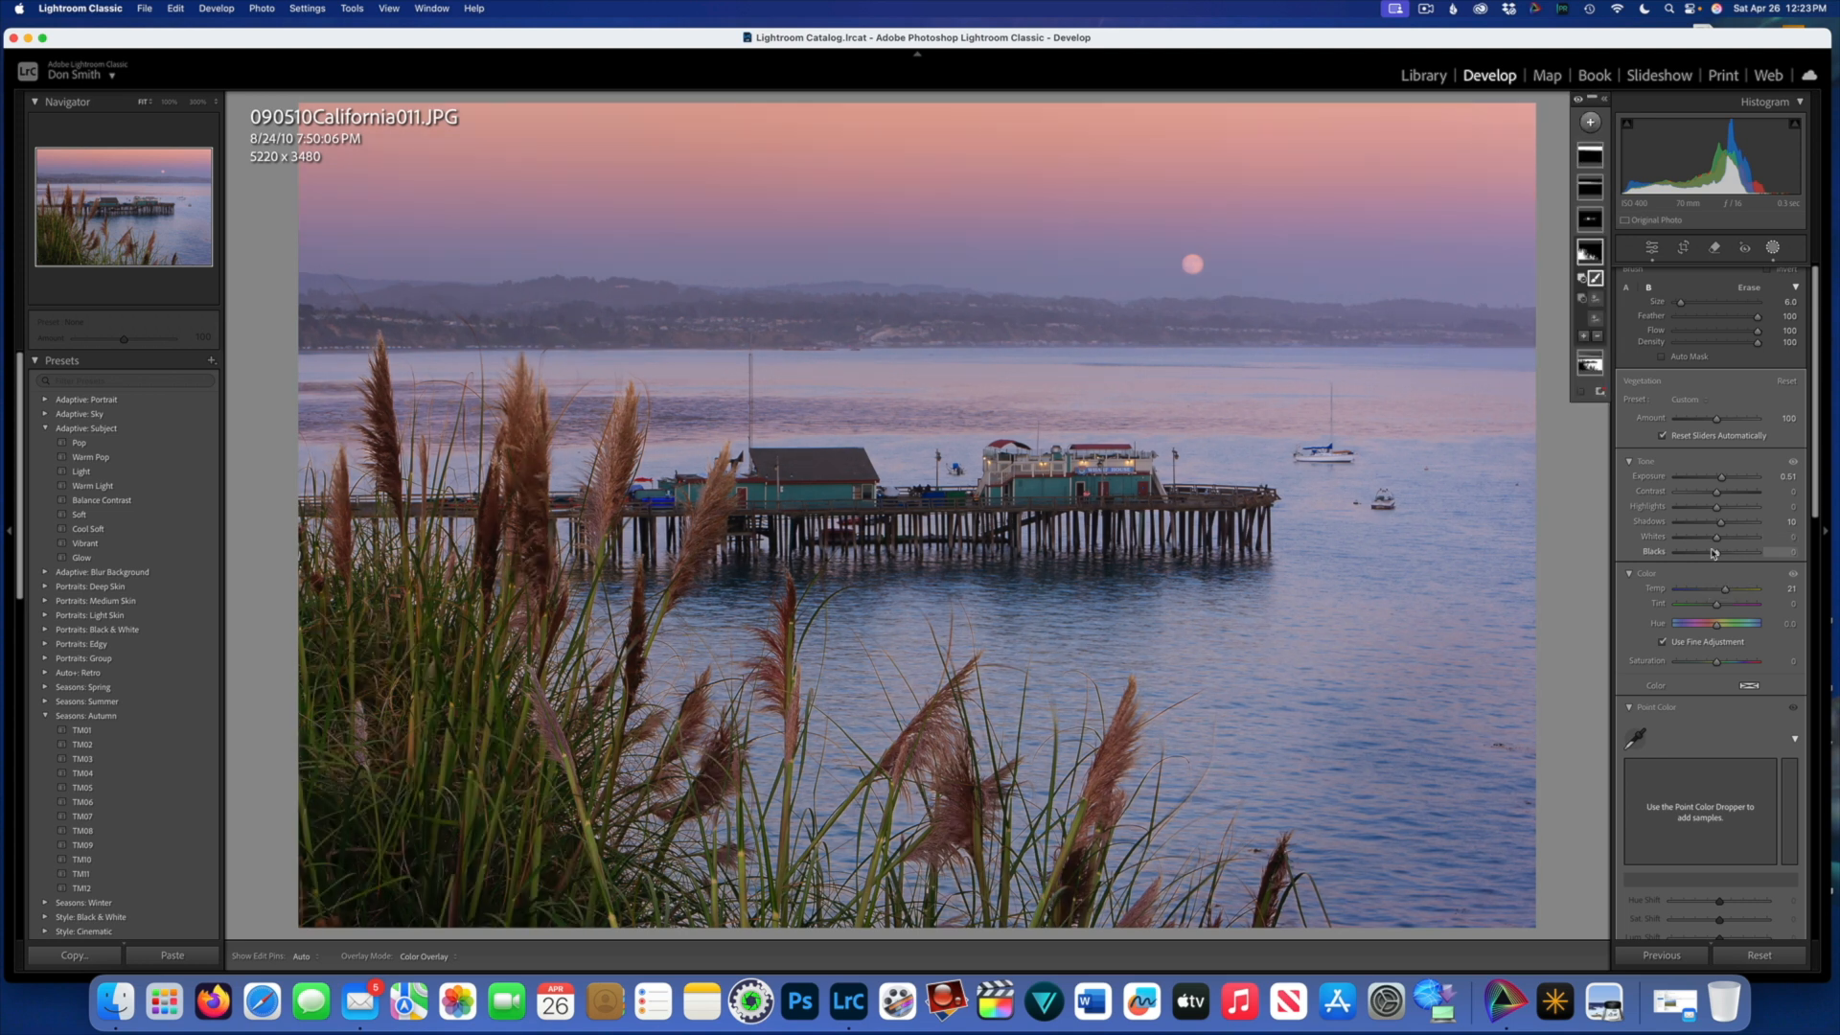
pyautogui.moveTo(1719, 479); pyautogui.dragTo(1711, 481)
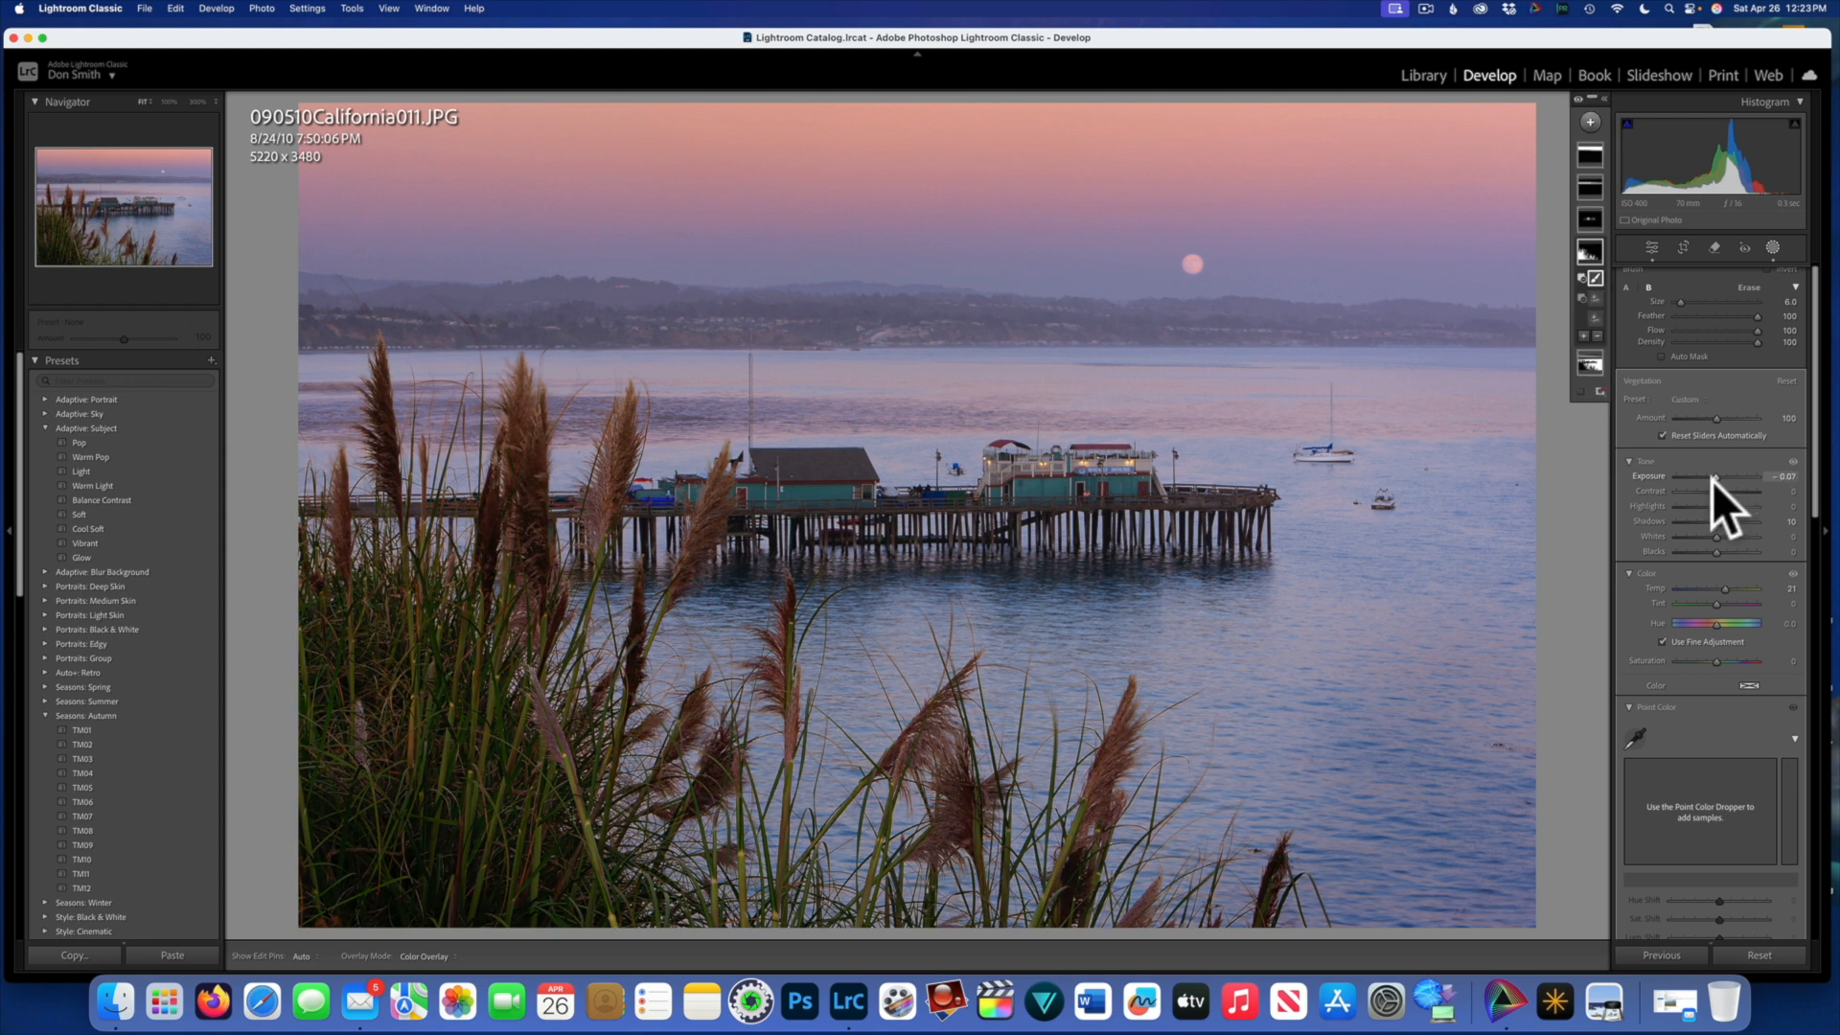
pyautogui.press('\\')
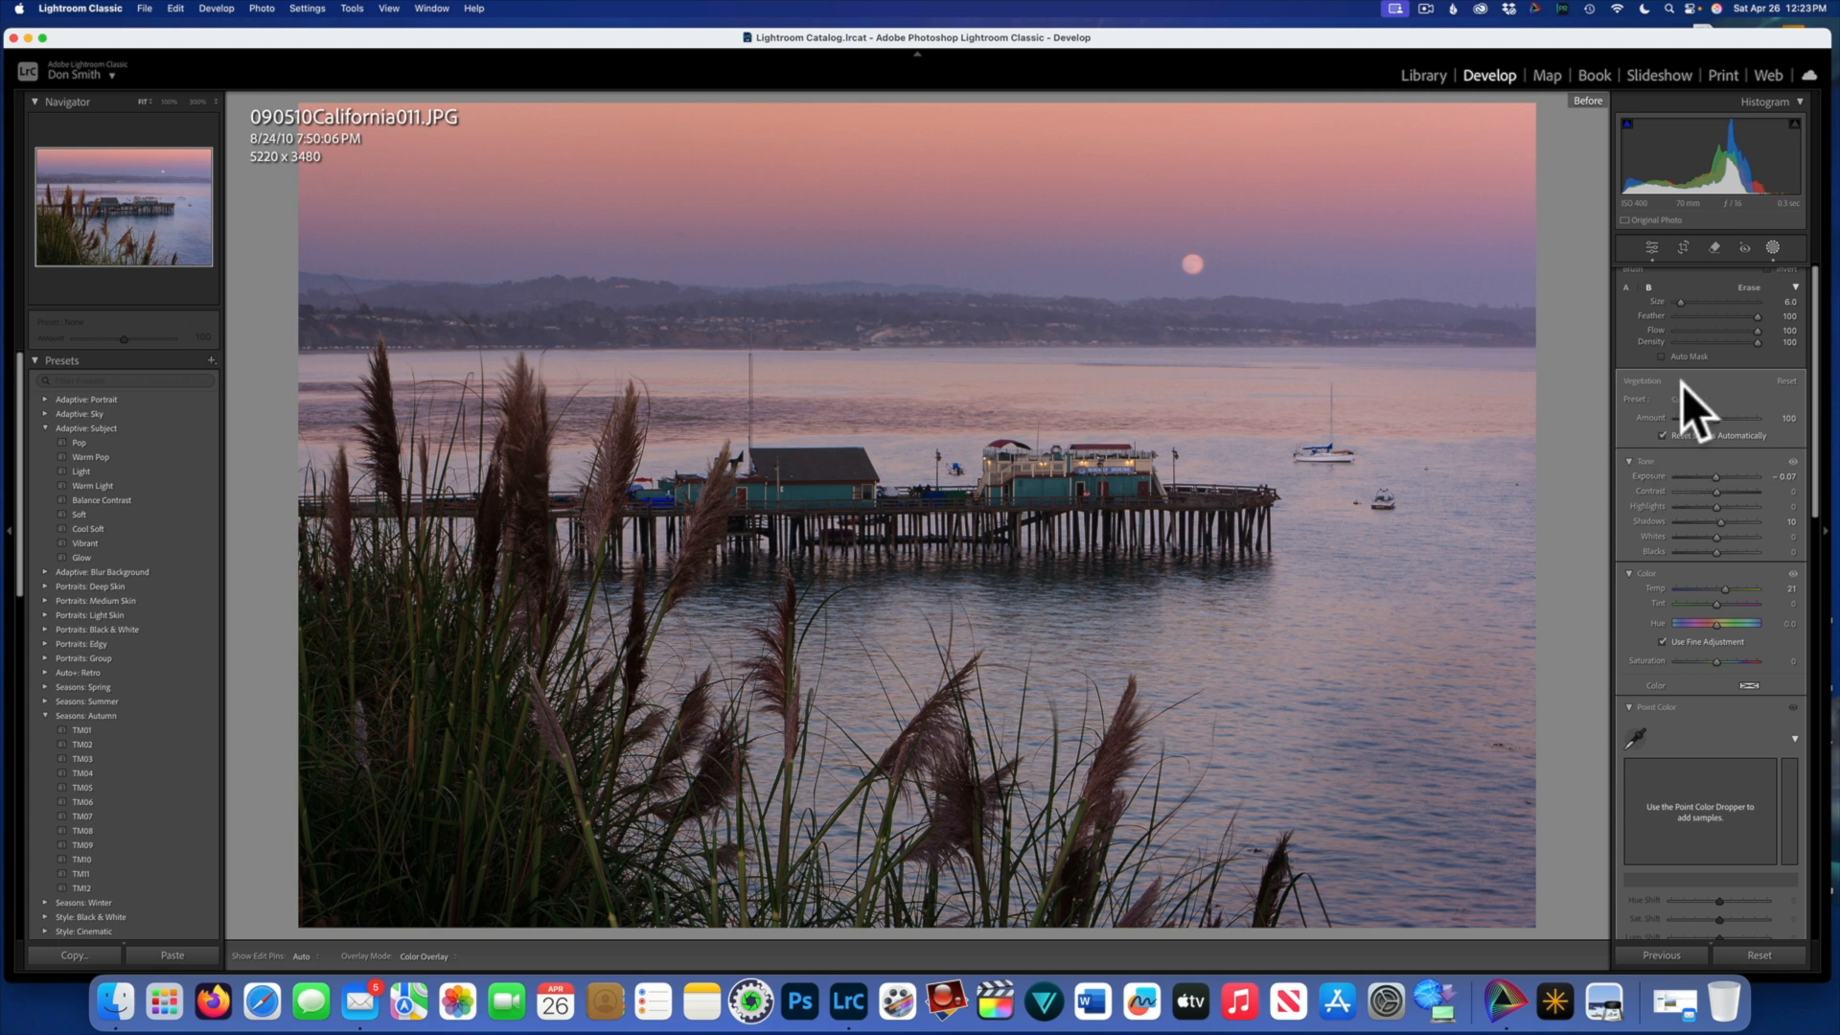
pyautogui.press('\\')
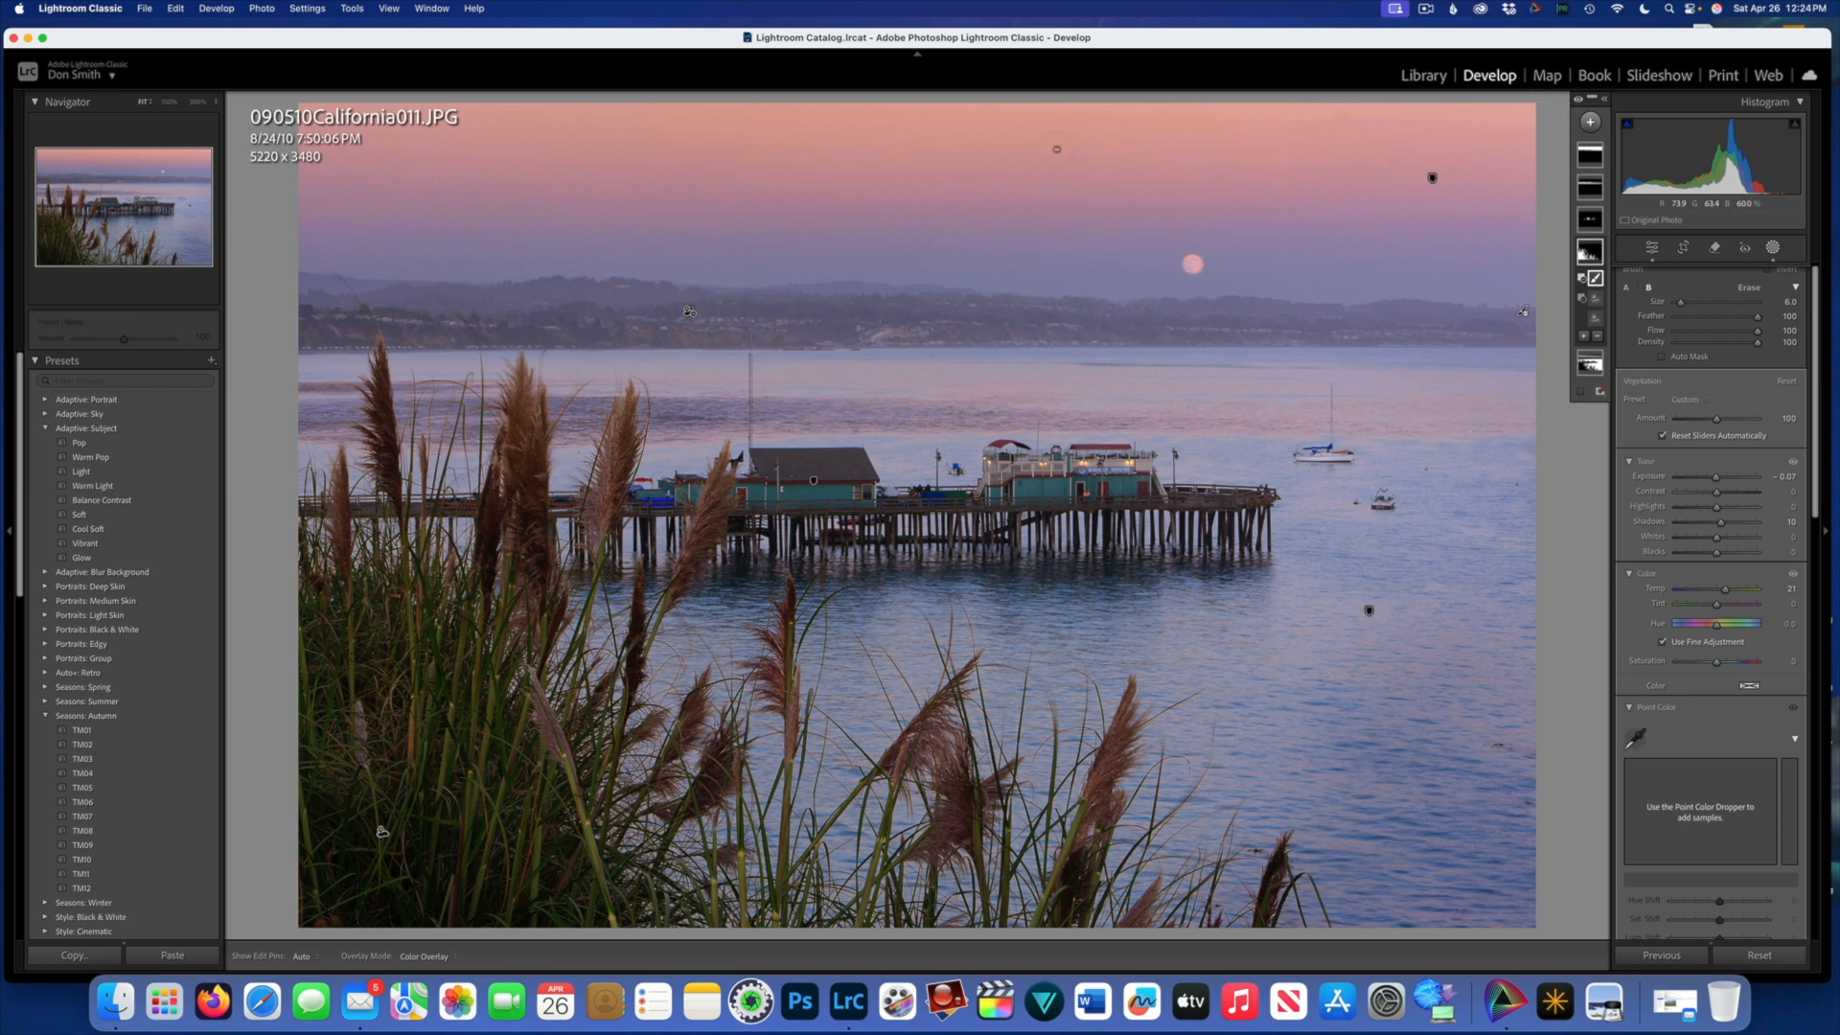
# Step: Reduce the subtracting brush's size to 0.1
pyautogui.press('[')
pyautogui.press('[')
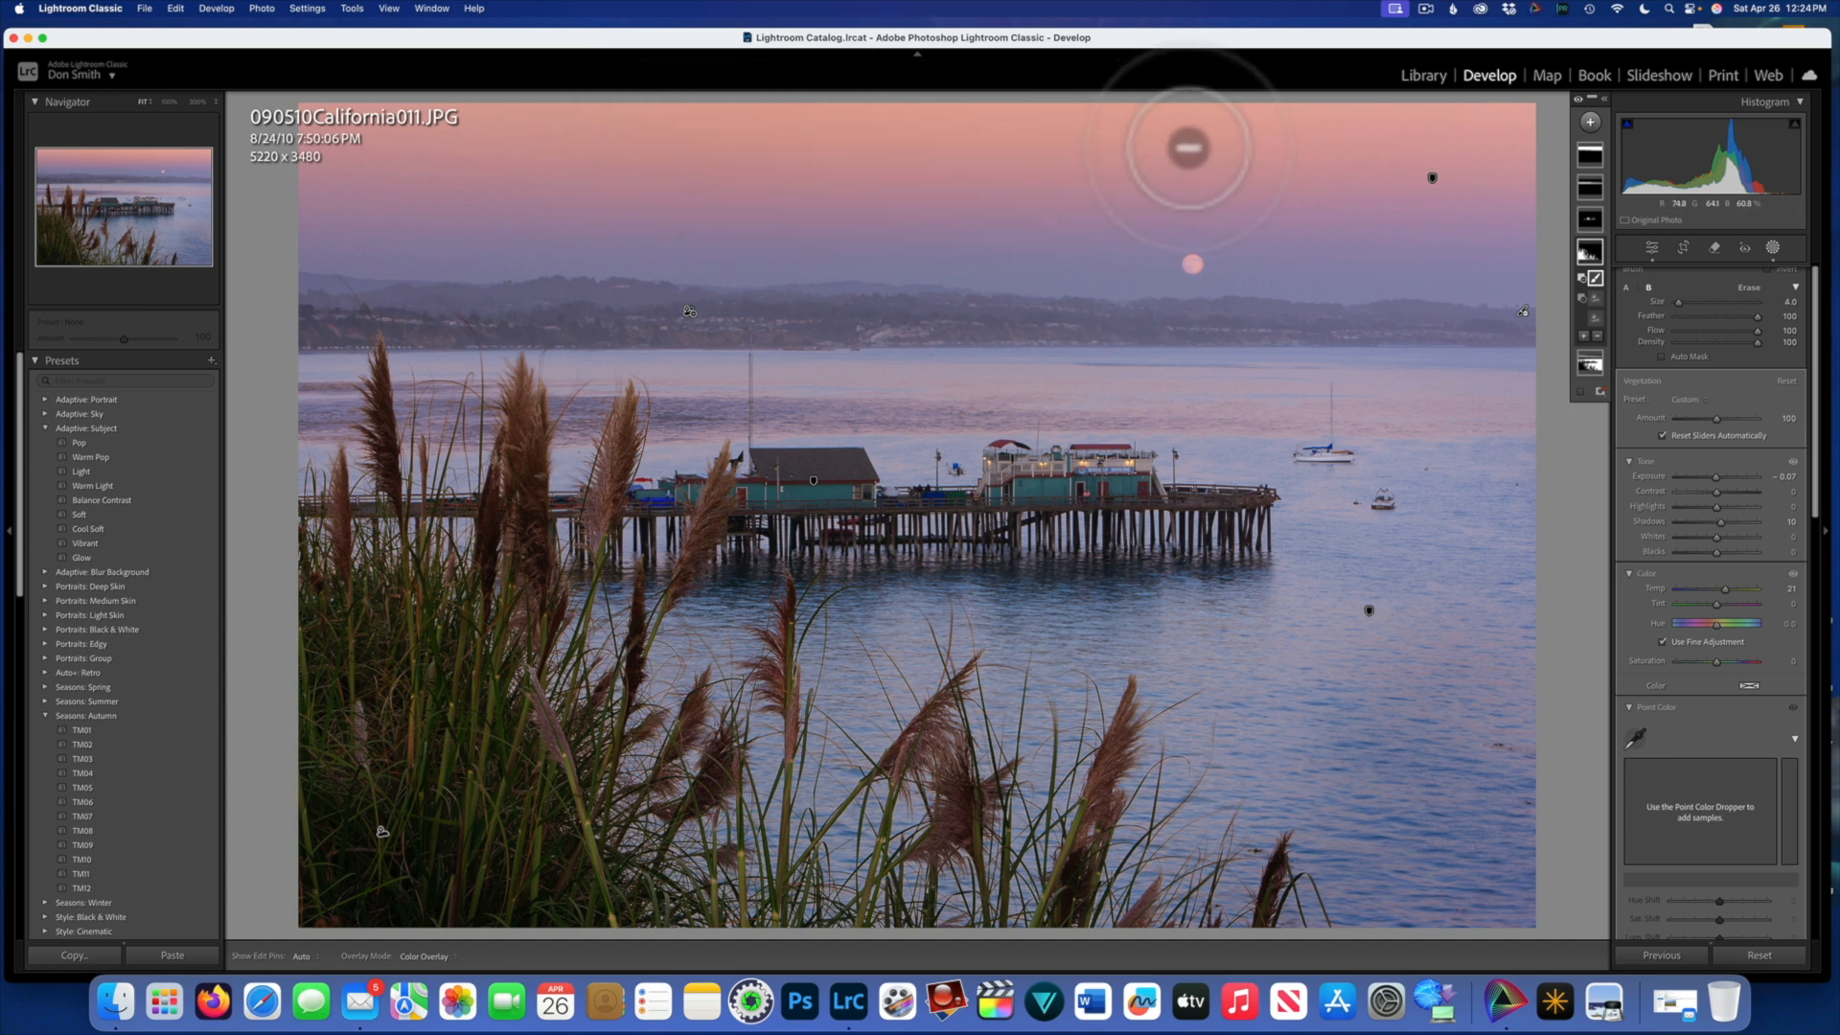
pyautogui.press('[')
pyautogui.press('[')
pyautogui.press('[')
pyautogui.press('[')
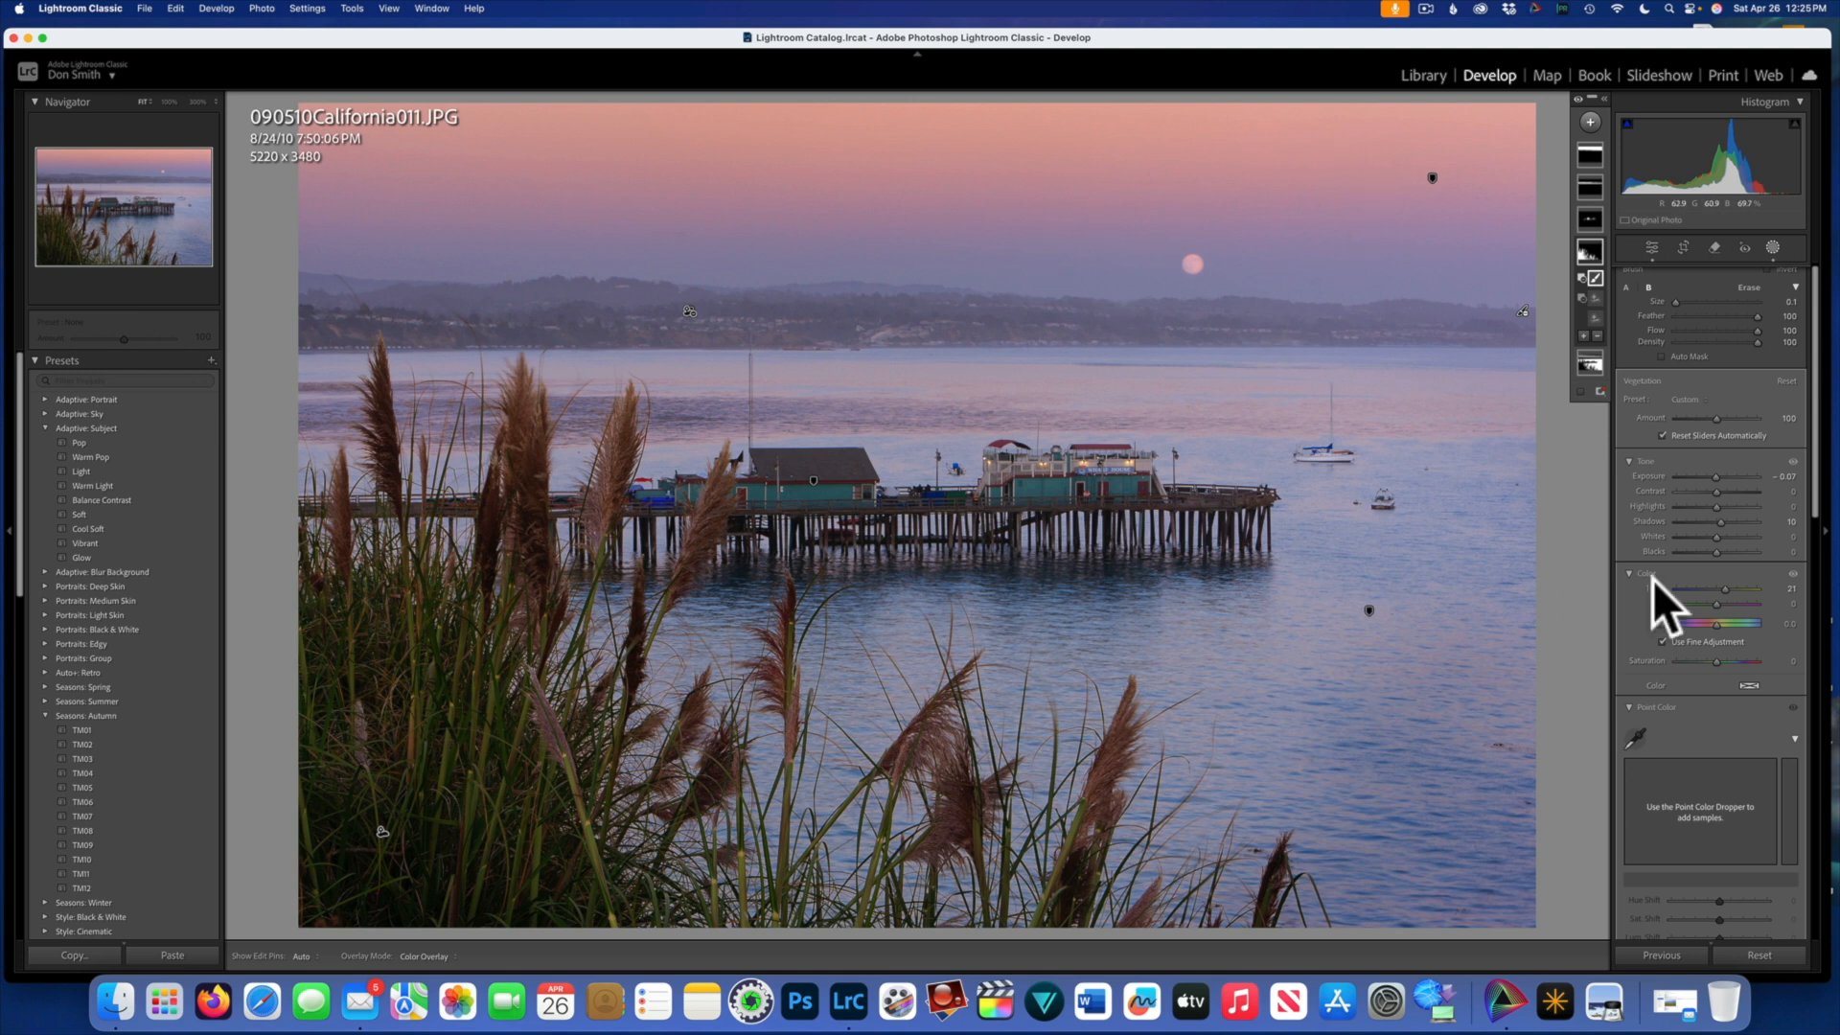
# Step: Intersect the Sky mask with a Linear Gradient running from the photo's upper edge to about the moon's height
pyautogui.moveTo(1589, 157)
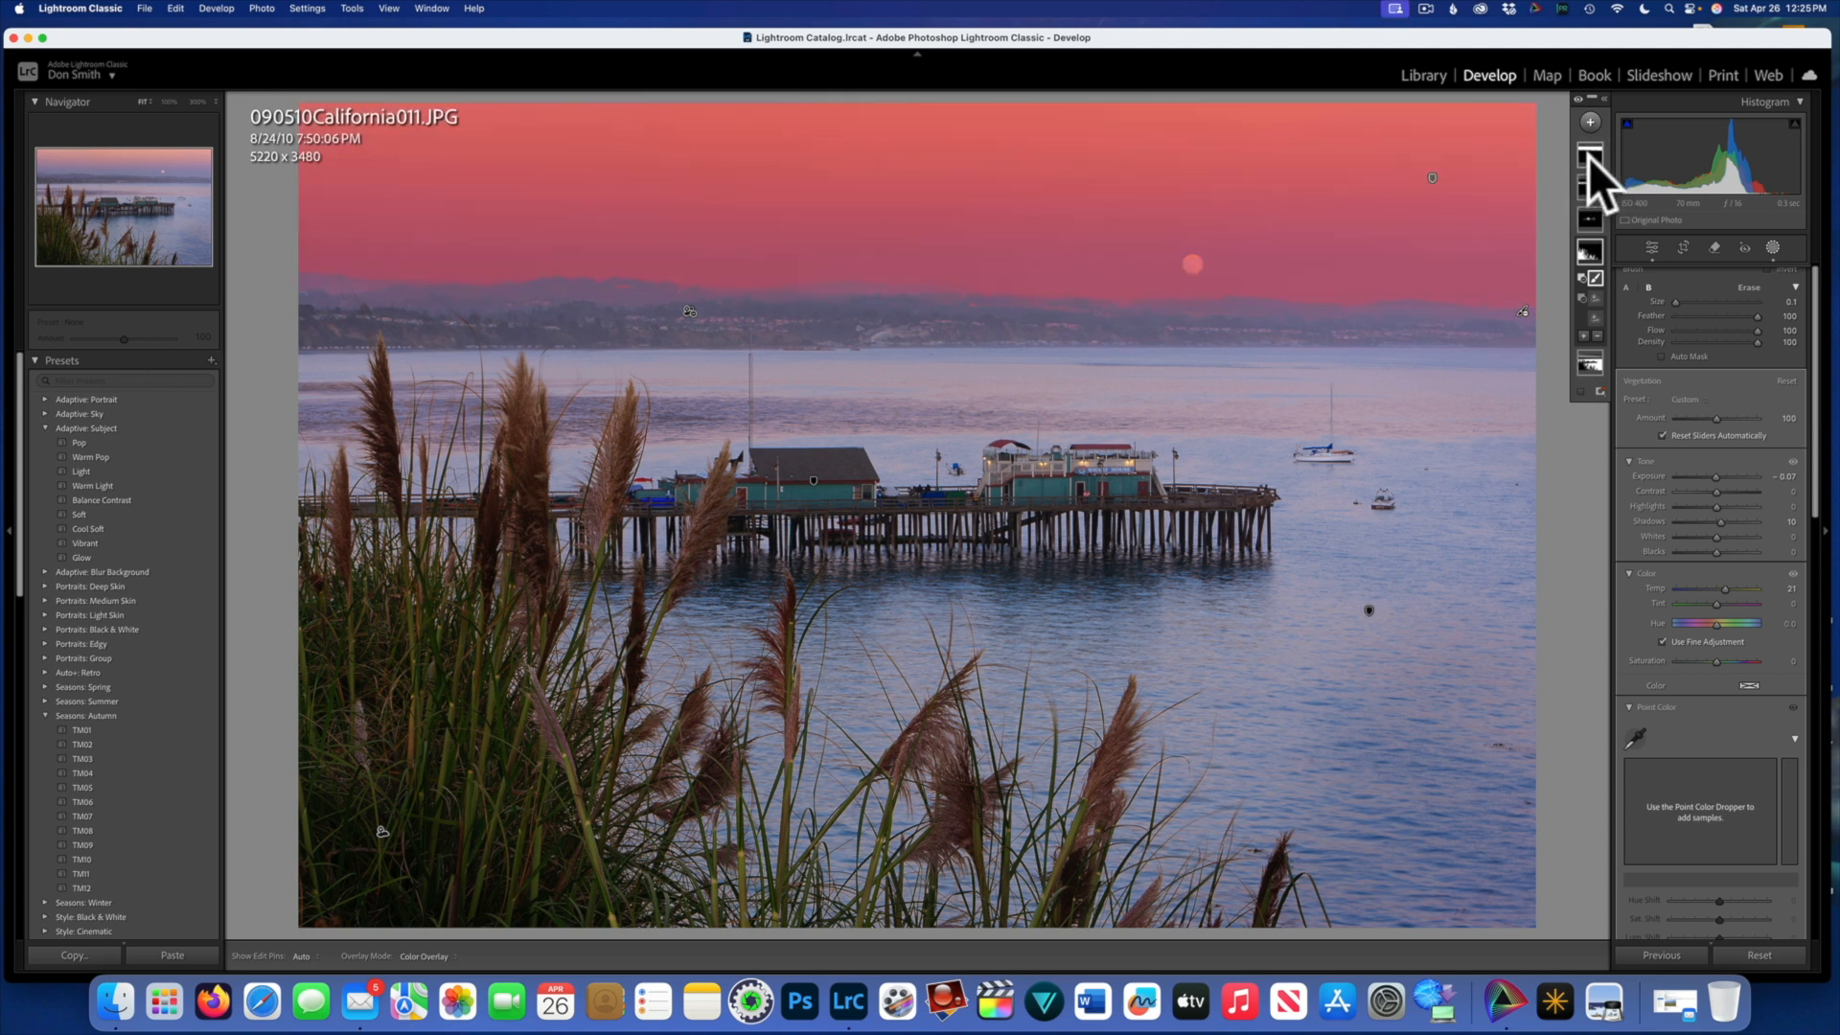
pyautogui.click(1589, 157)
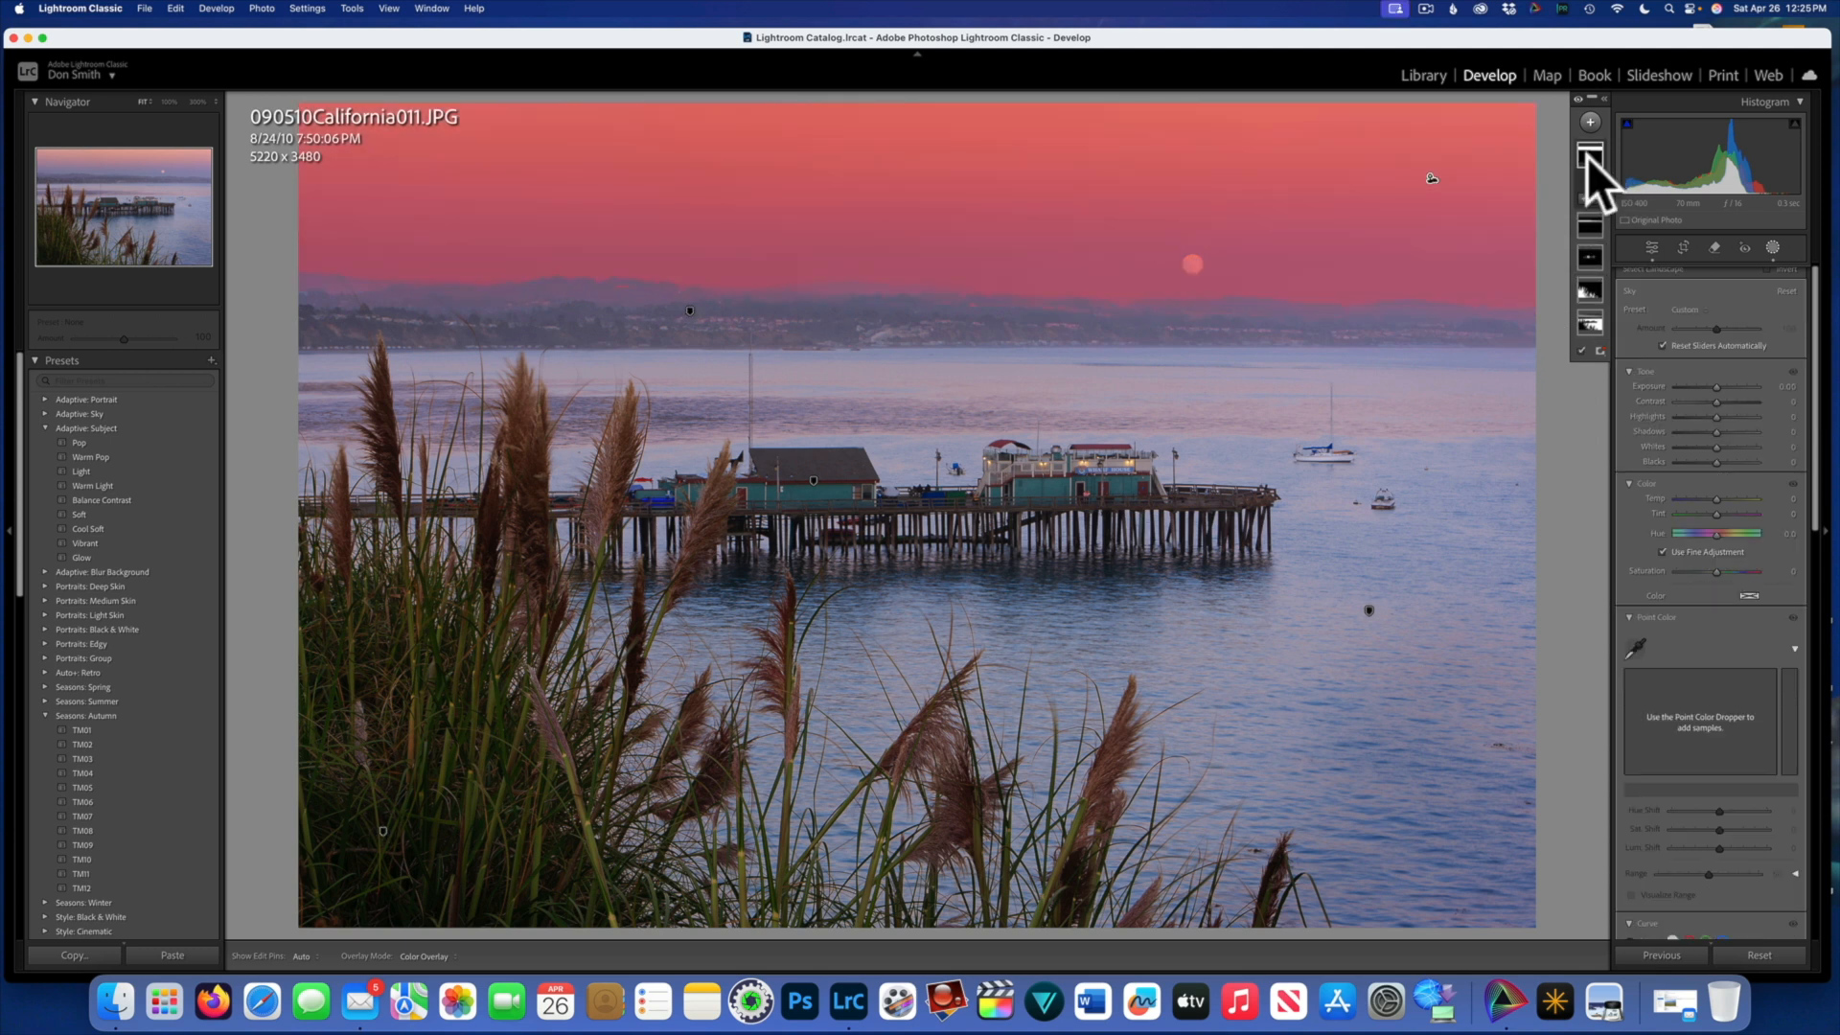
pyautogui.rightClick(1587, 157)
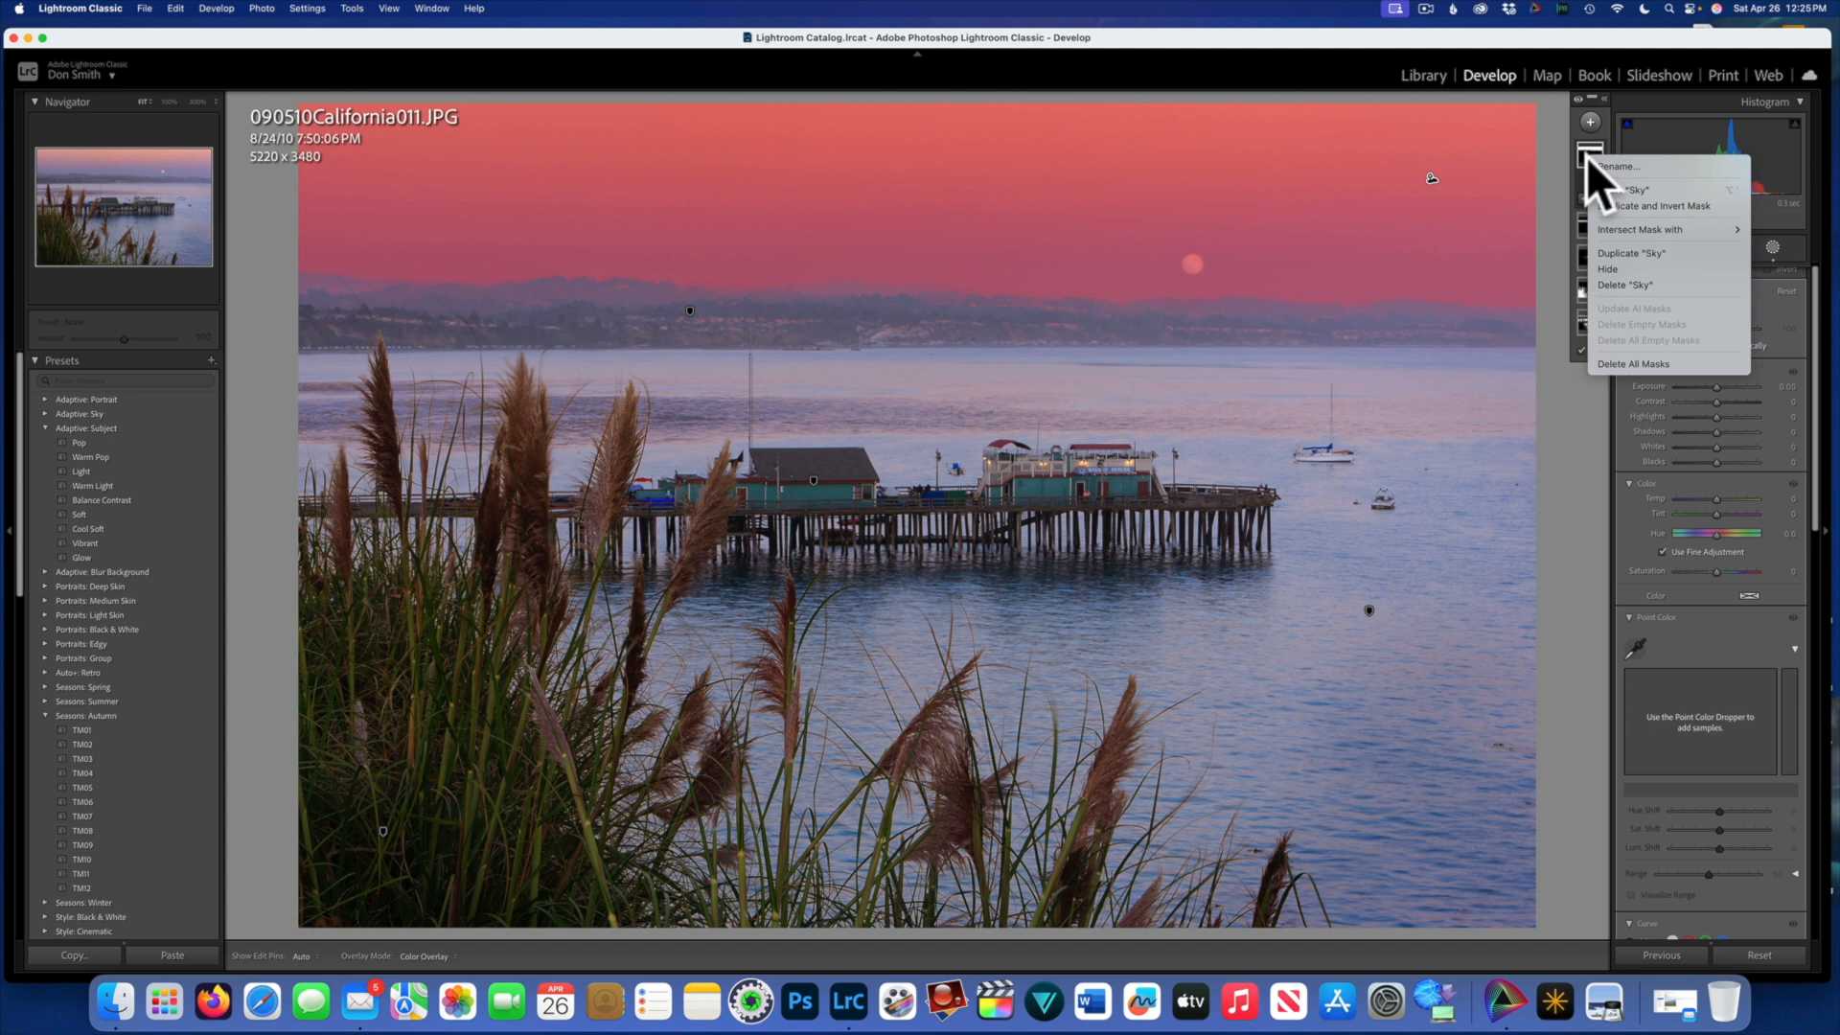
pyautogui.moveTo(1665, 228)
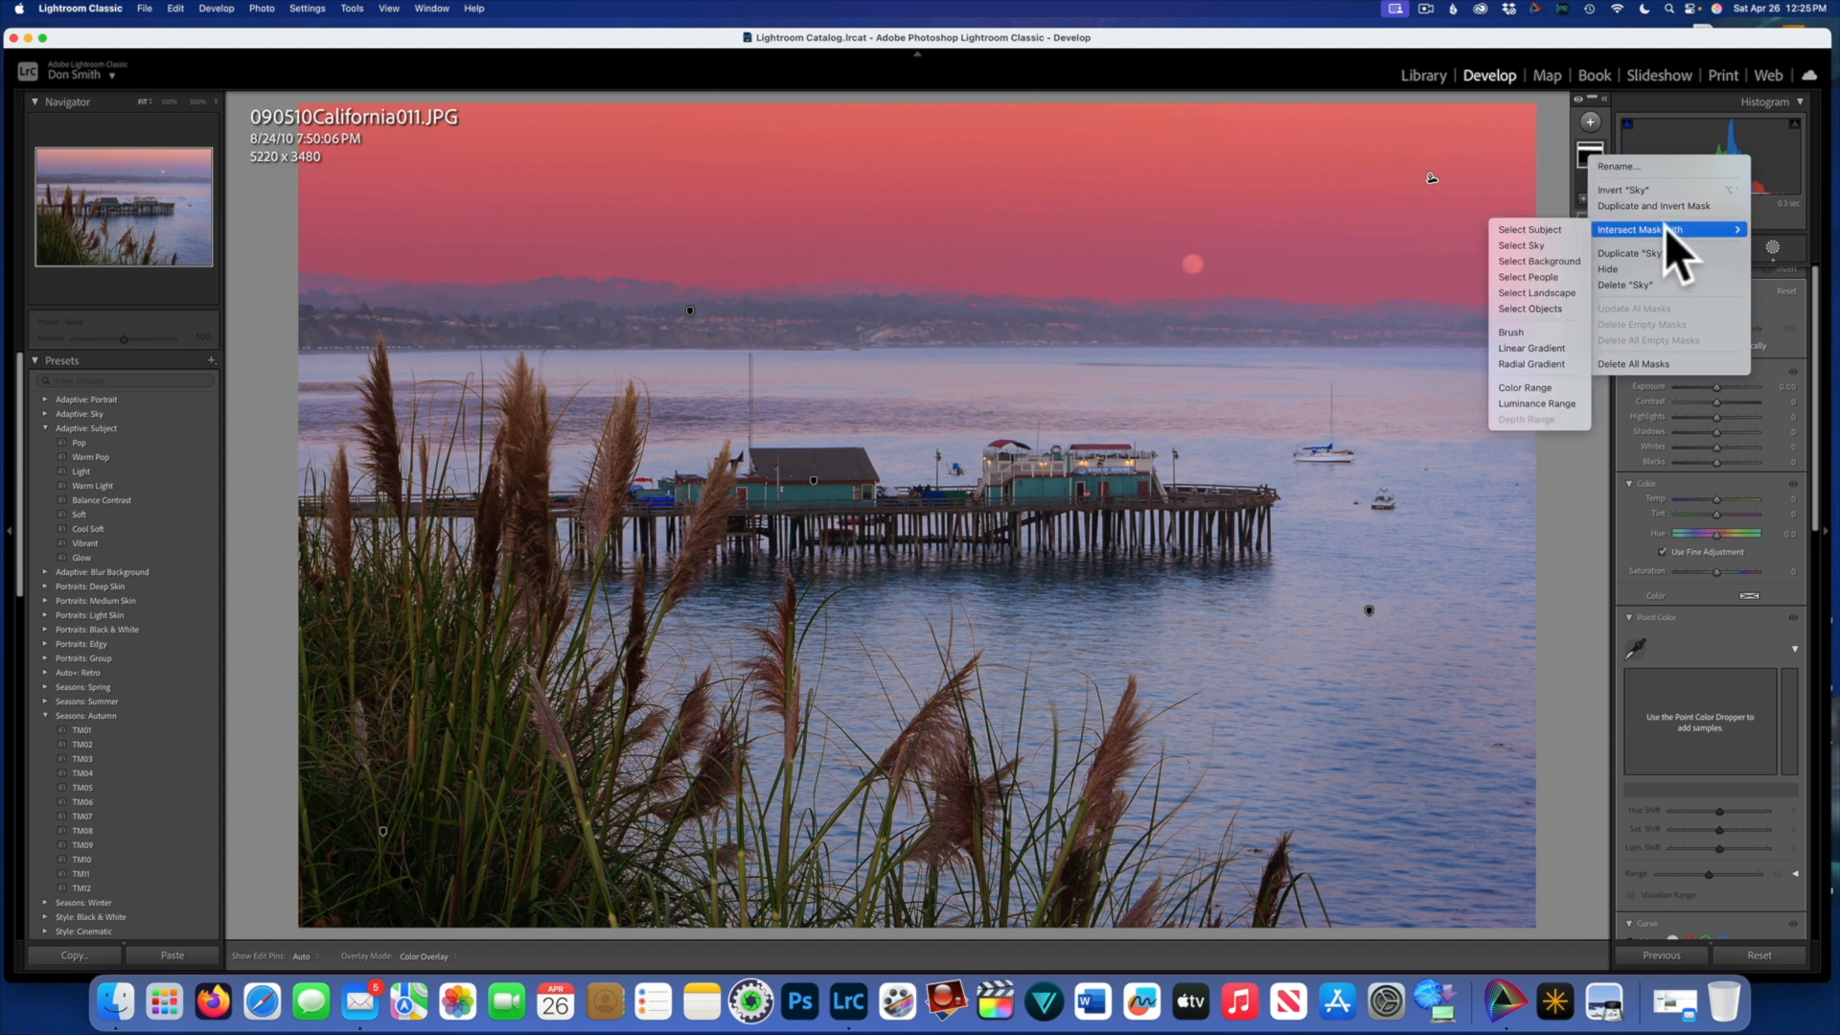
pyautogui.click(1553, 347)
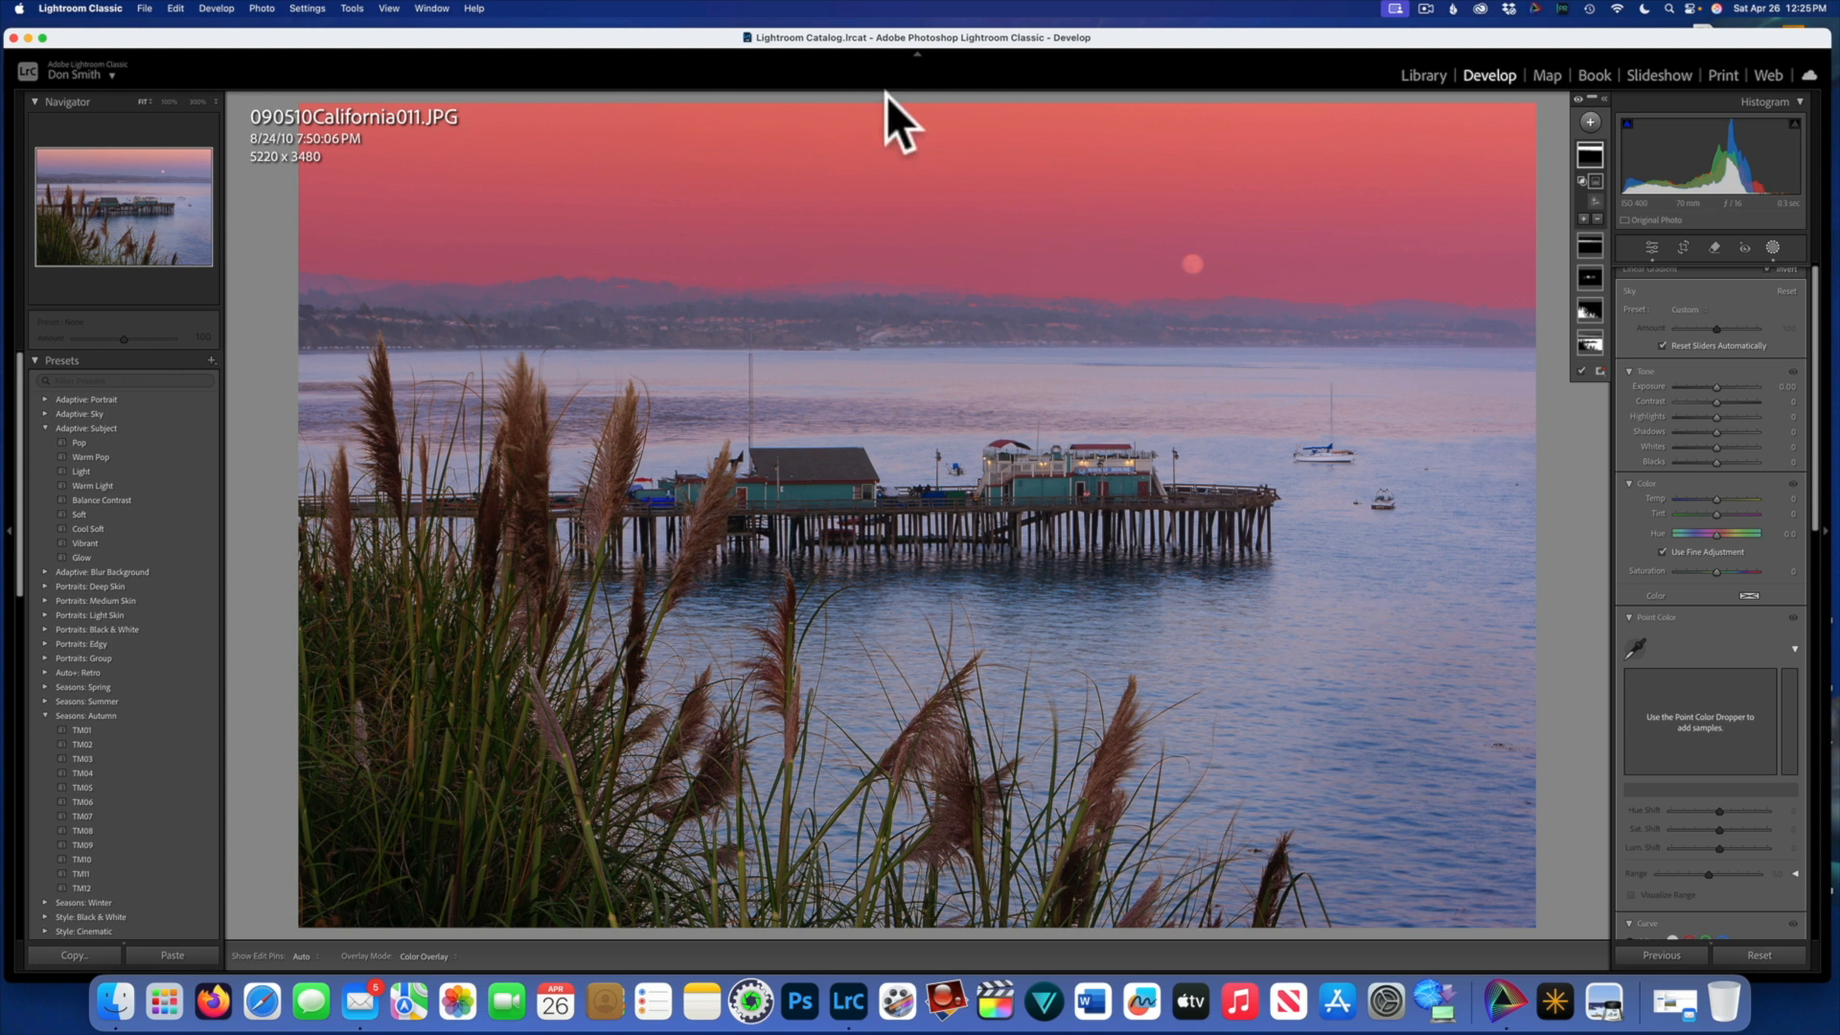
pyautogui.moveTo(879, 103); pyautogui.dragTo(855, 251)
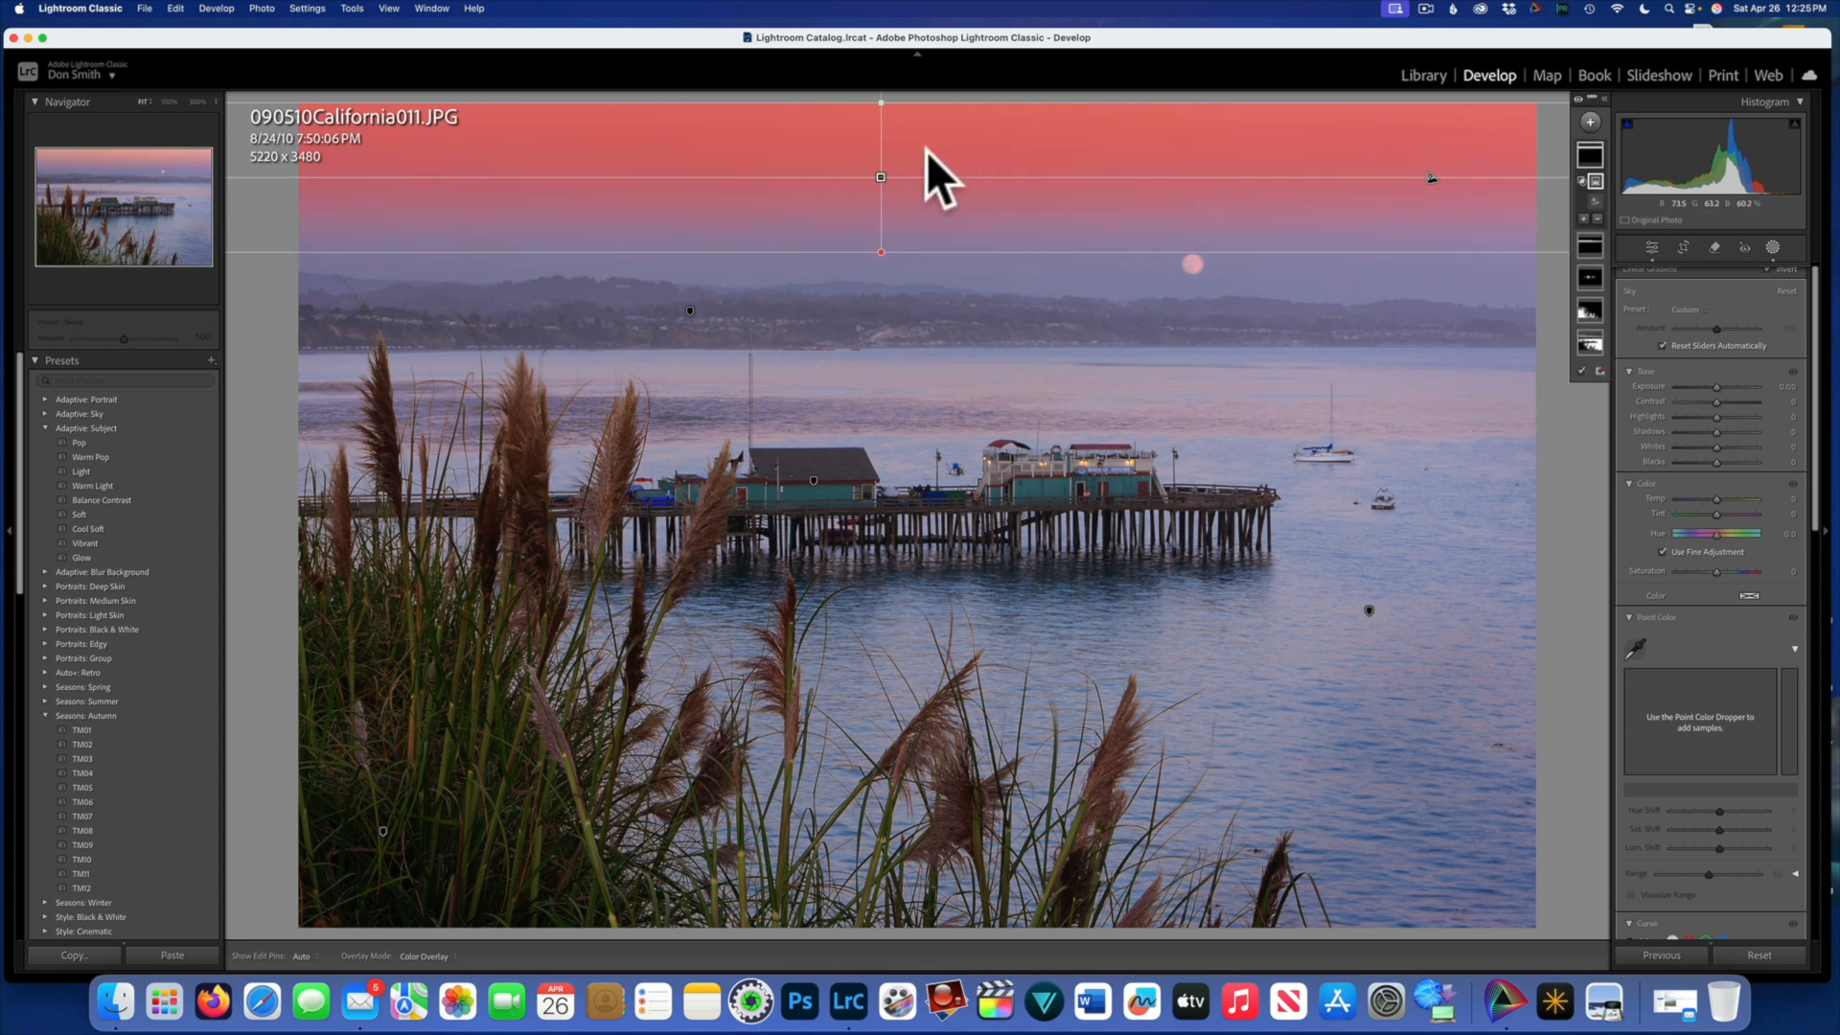
pyautogui.moveTo(879, 180); pyautogui.dragTo(877, 197)
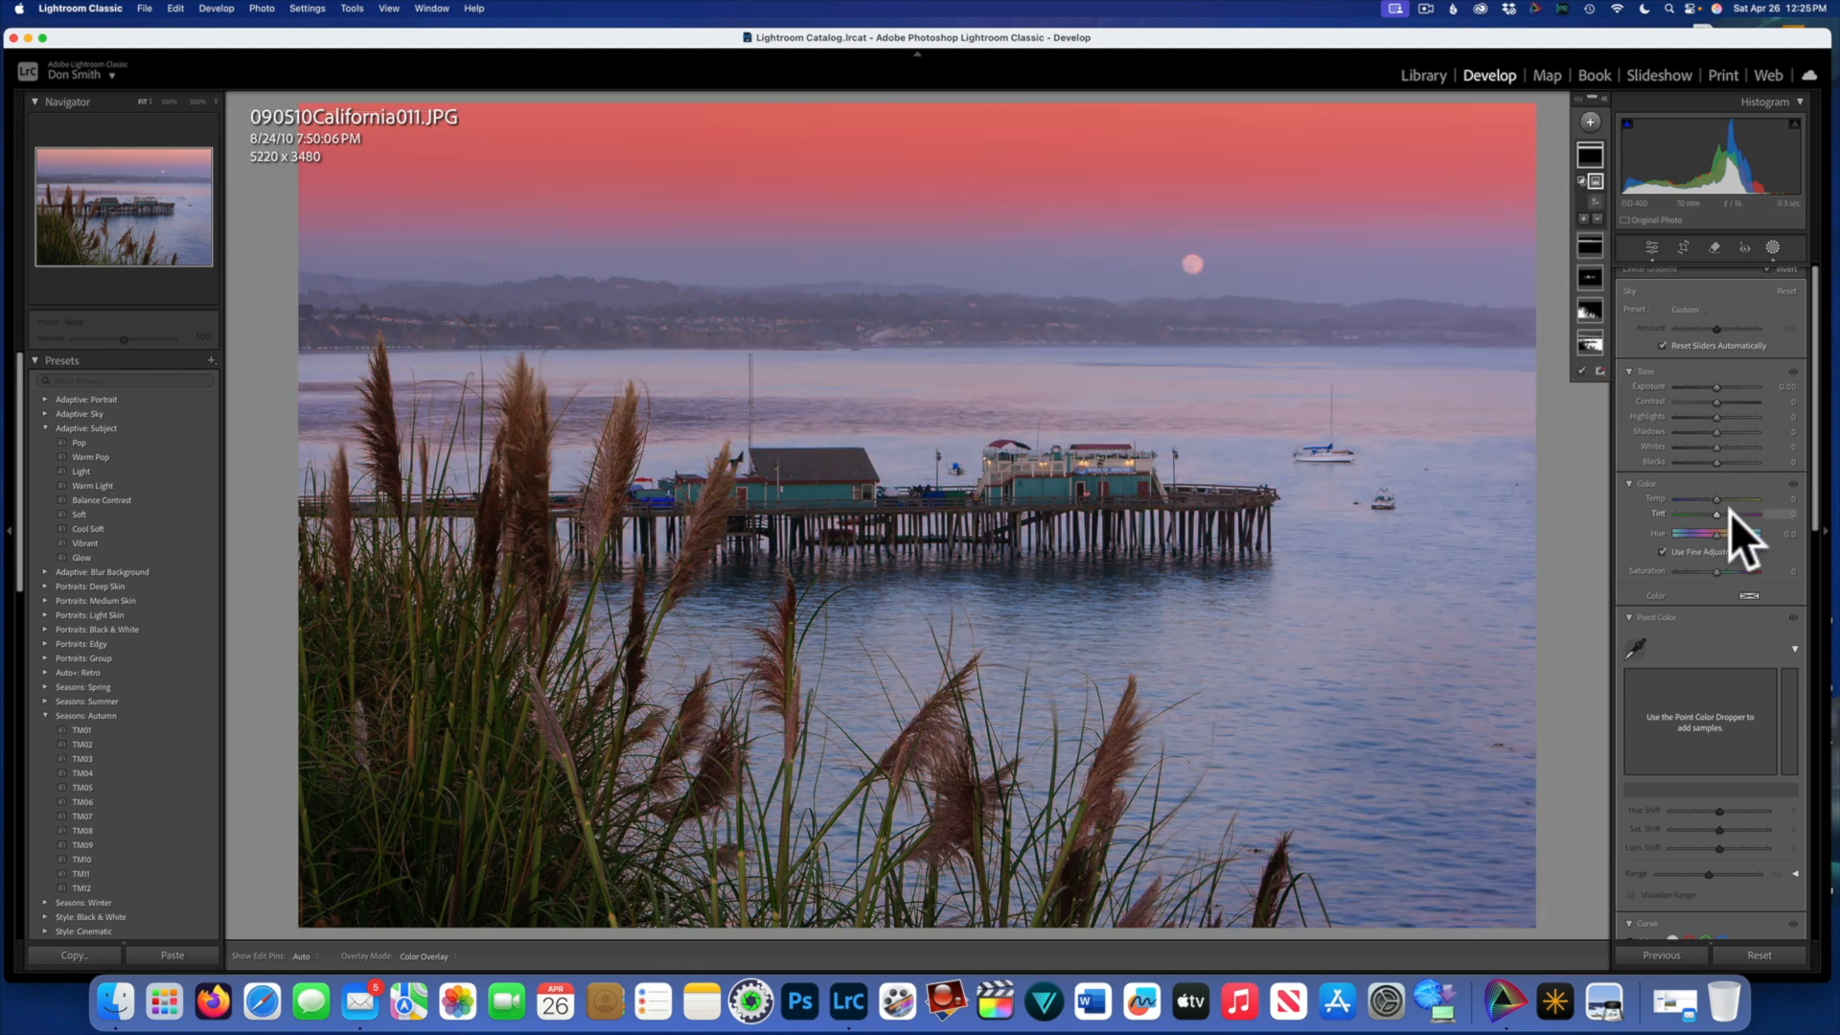
# Step: Set the gradient-limited Sky mask's Temp to 20, Tint to 7 and Dehaze to 7
pyautogui.moveTo(1716, 498); pyautogui.dragTo(1724, 500)
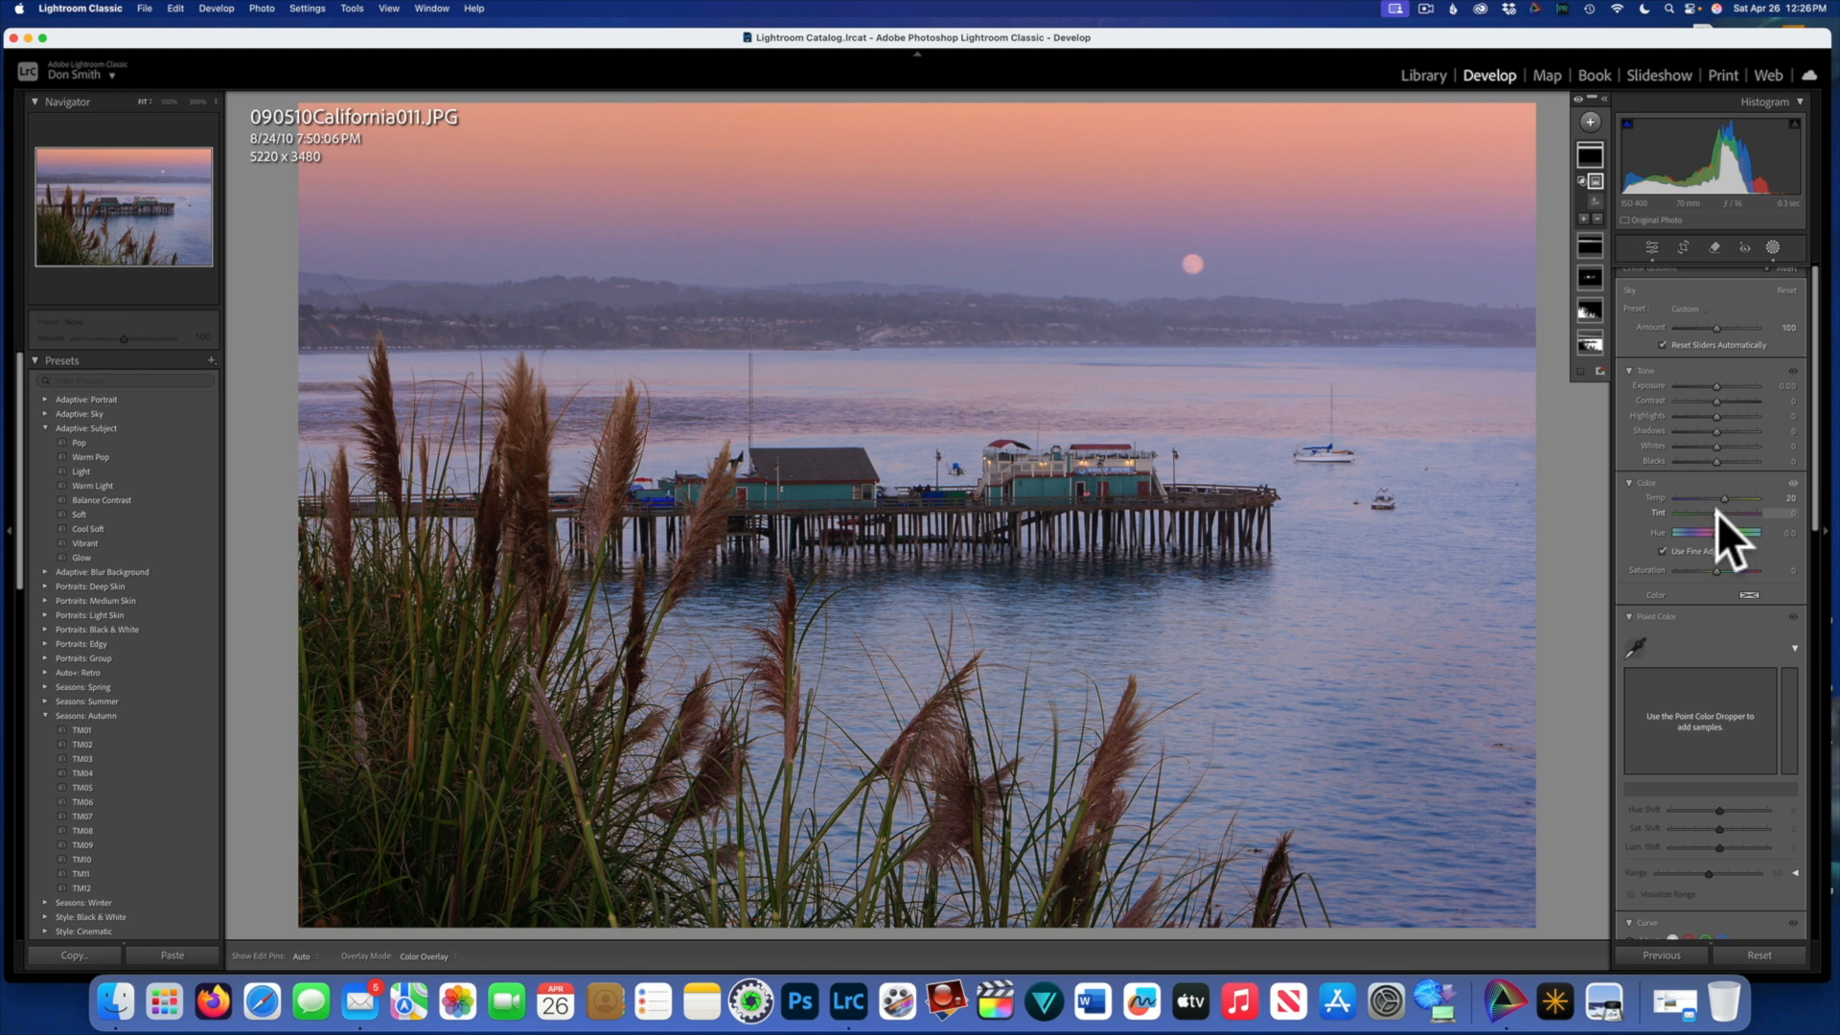
pyautogui.moveTo(1716, 513); pyautogui.dragTo(1720, 519)
pyautogui.scroll(-5, 1716, 727)
pyautogui.scroll(-4, 1716, 727)
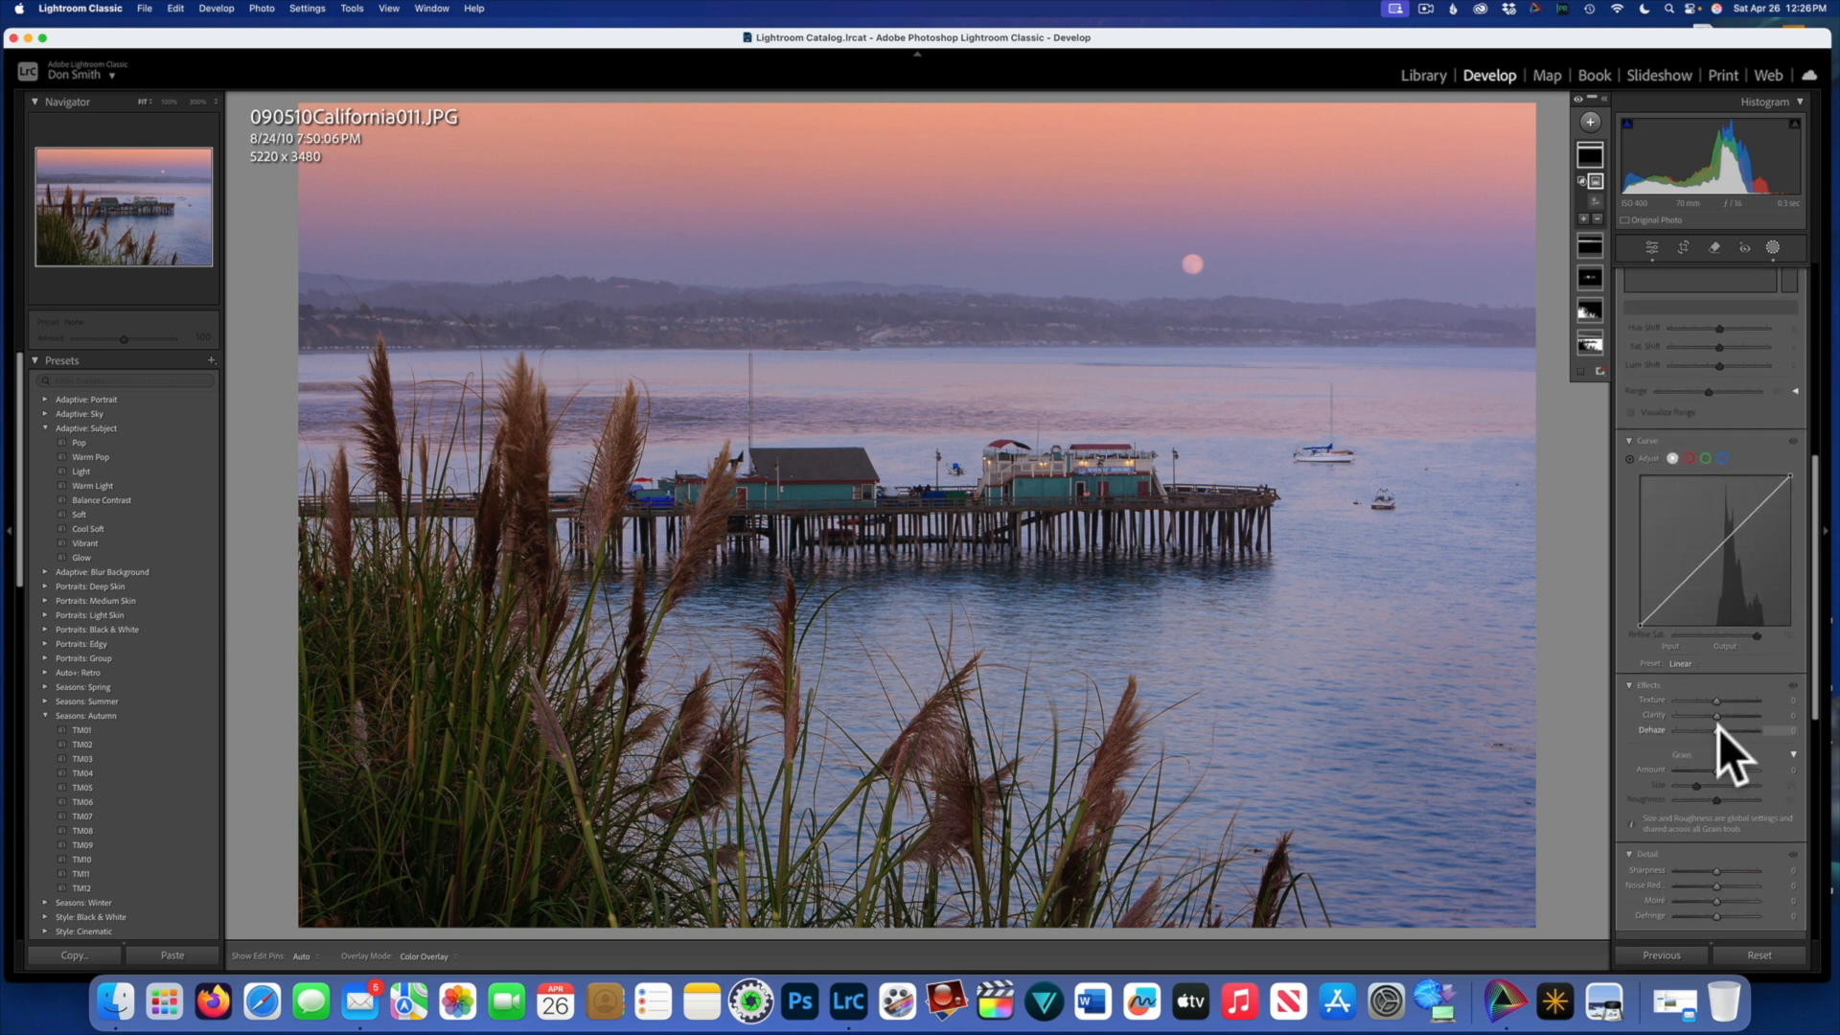
pyautogui.moveTo(1720, 733); pyautogui.dragTo(1721, 729)
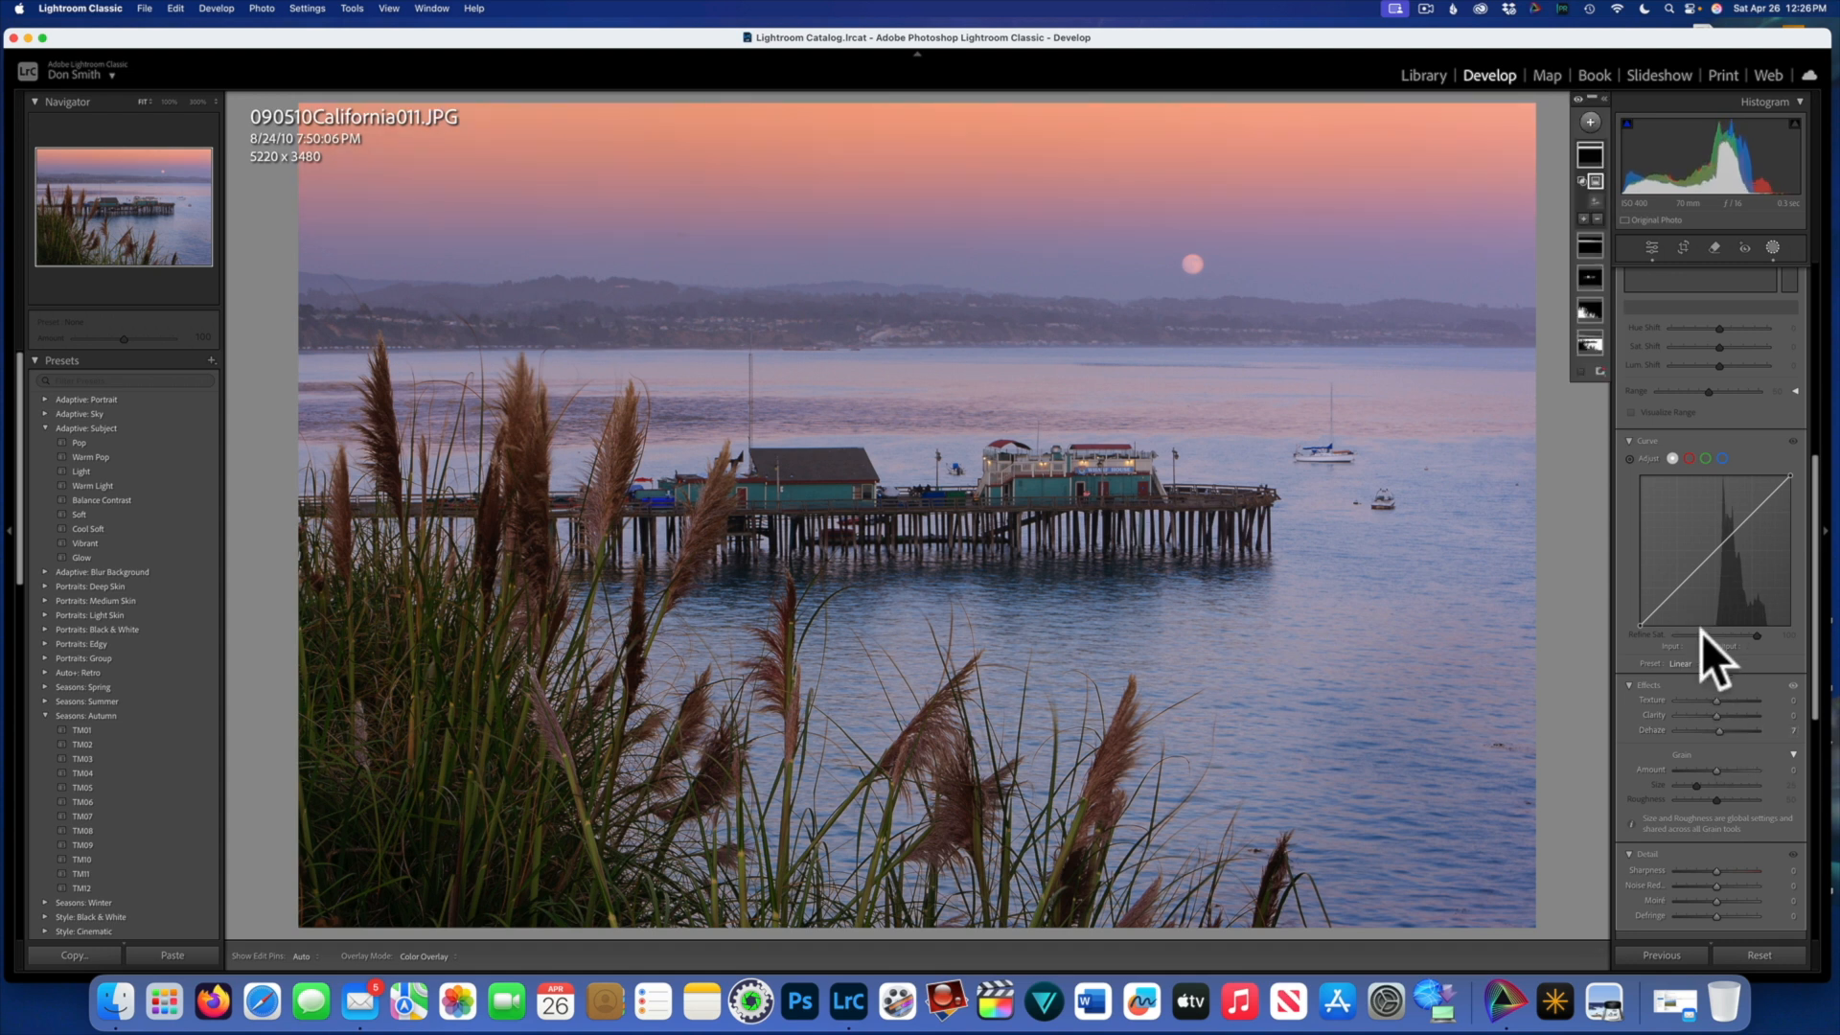
pyautogui.scroll(5, 1699, 632)
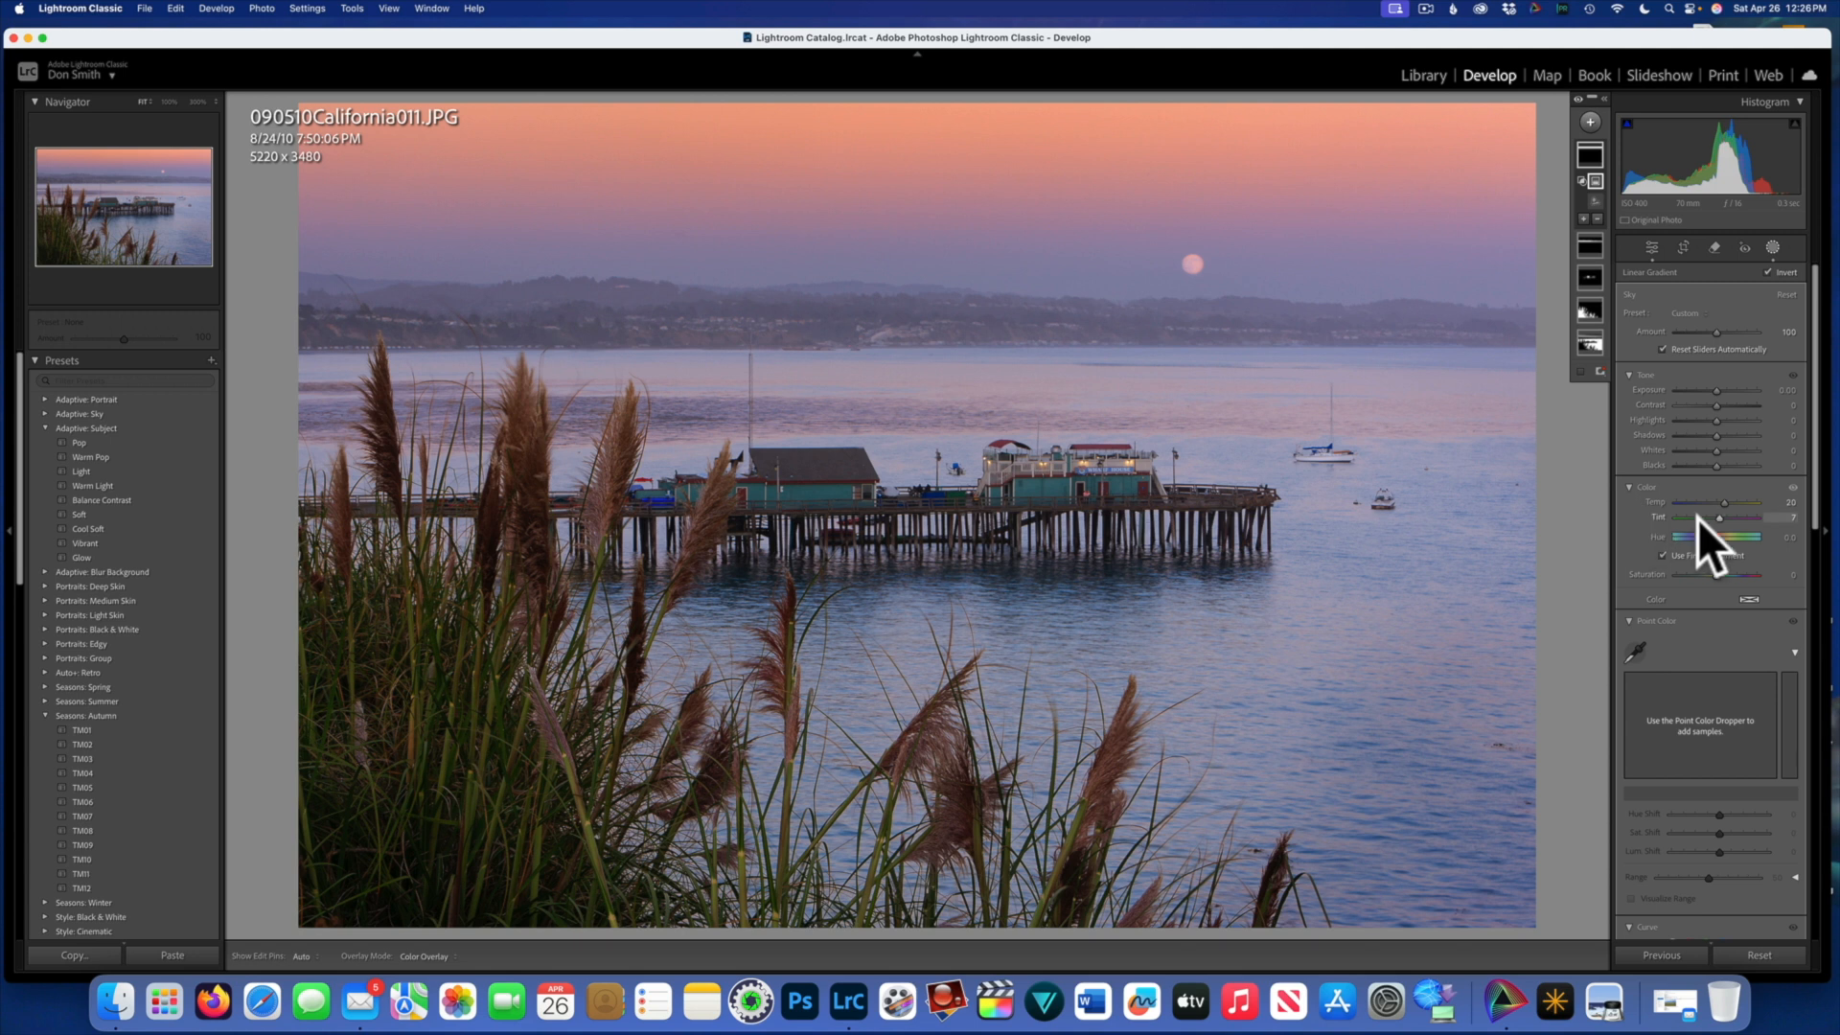
pyautogui.scroll(-4, 1696, 519)
pyautogui.scroll(-3, 1696, 519)
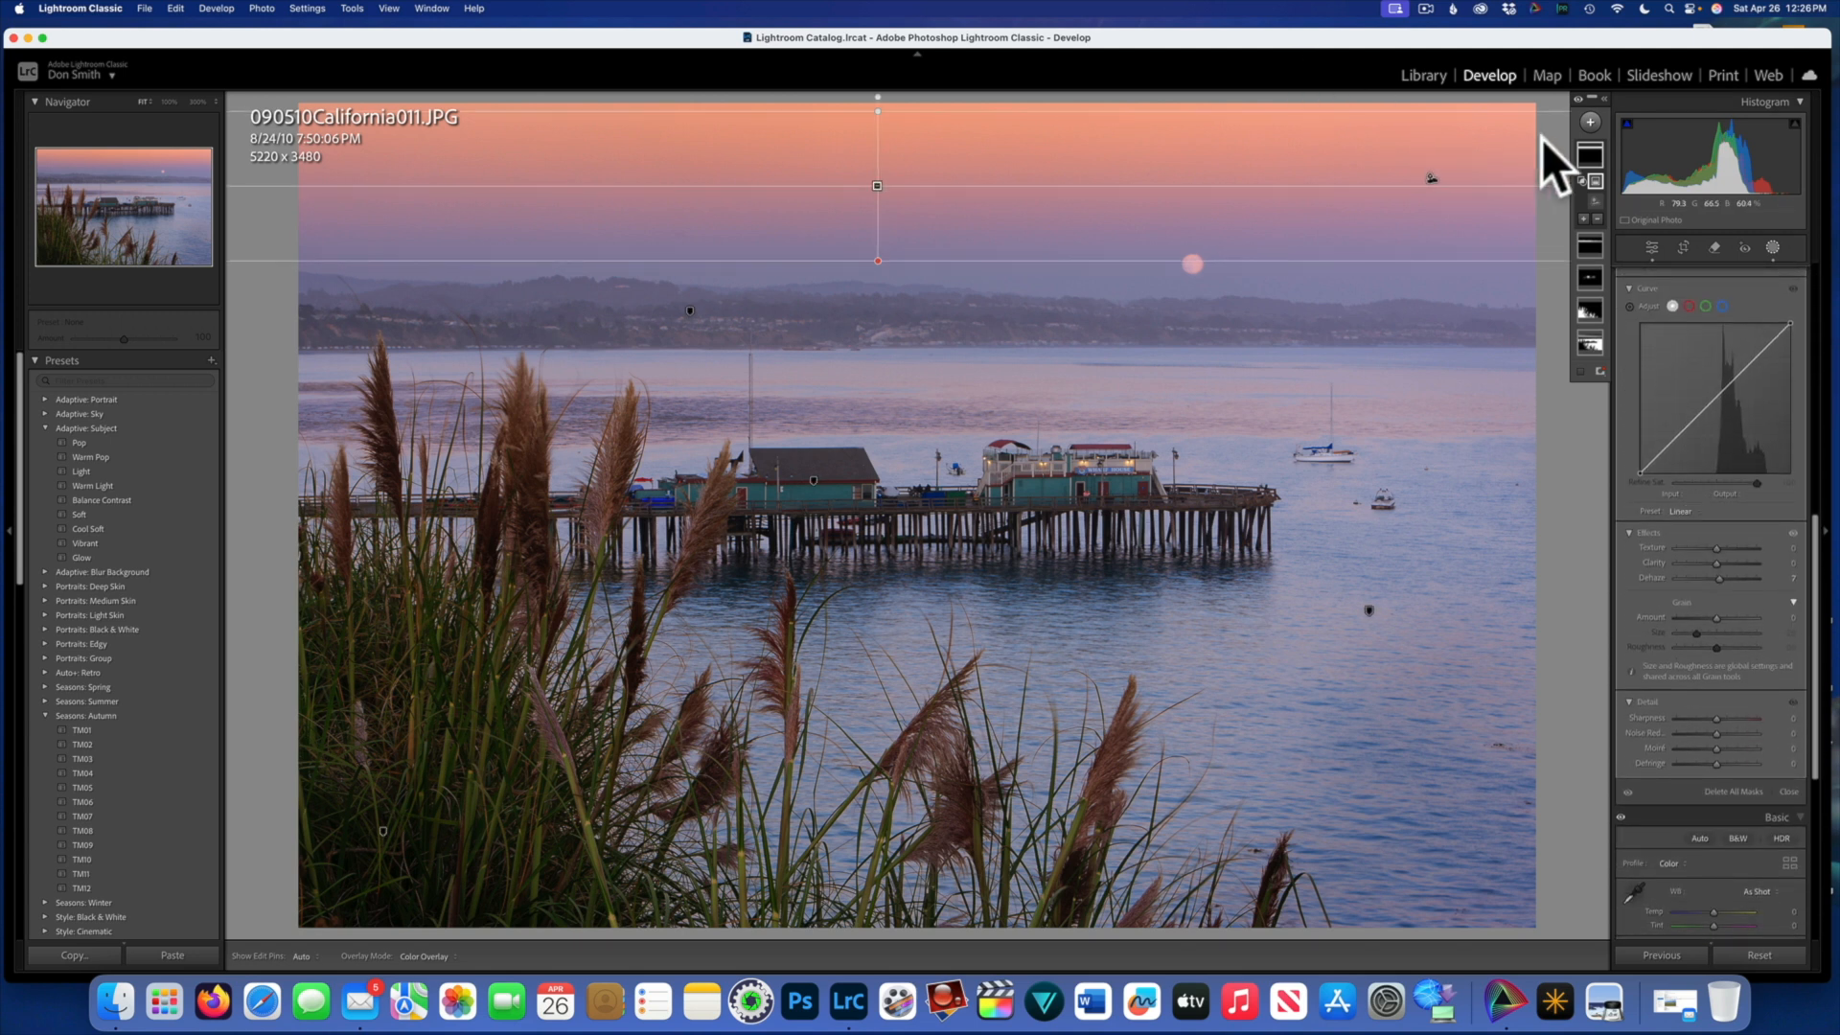
# Step: Create a new Sky mask and add a Color Range to it sampled from the lower sky beside the moon
pyautogui.click(1590, 121)
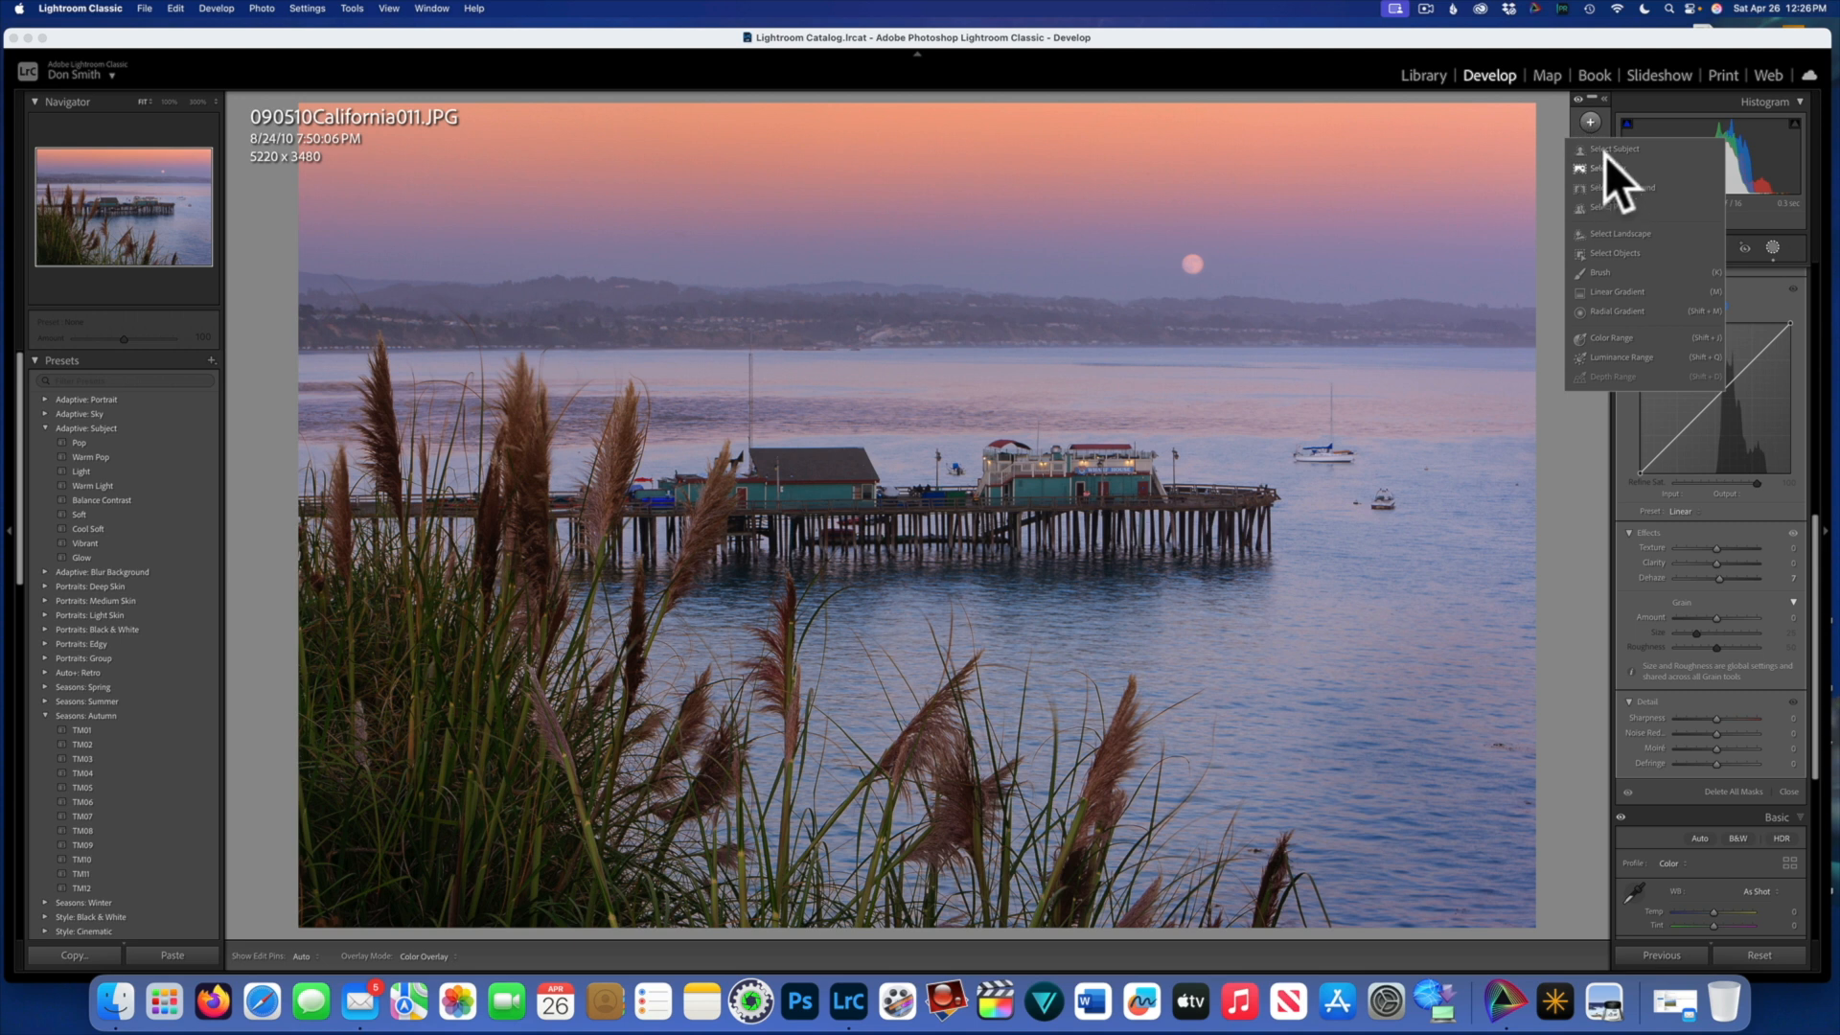
pyautogui.click(1602, 168)
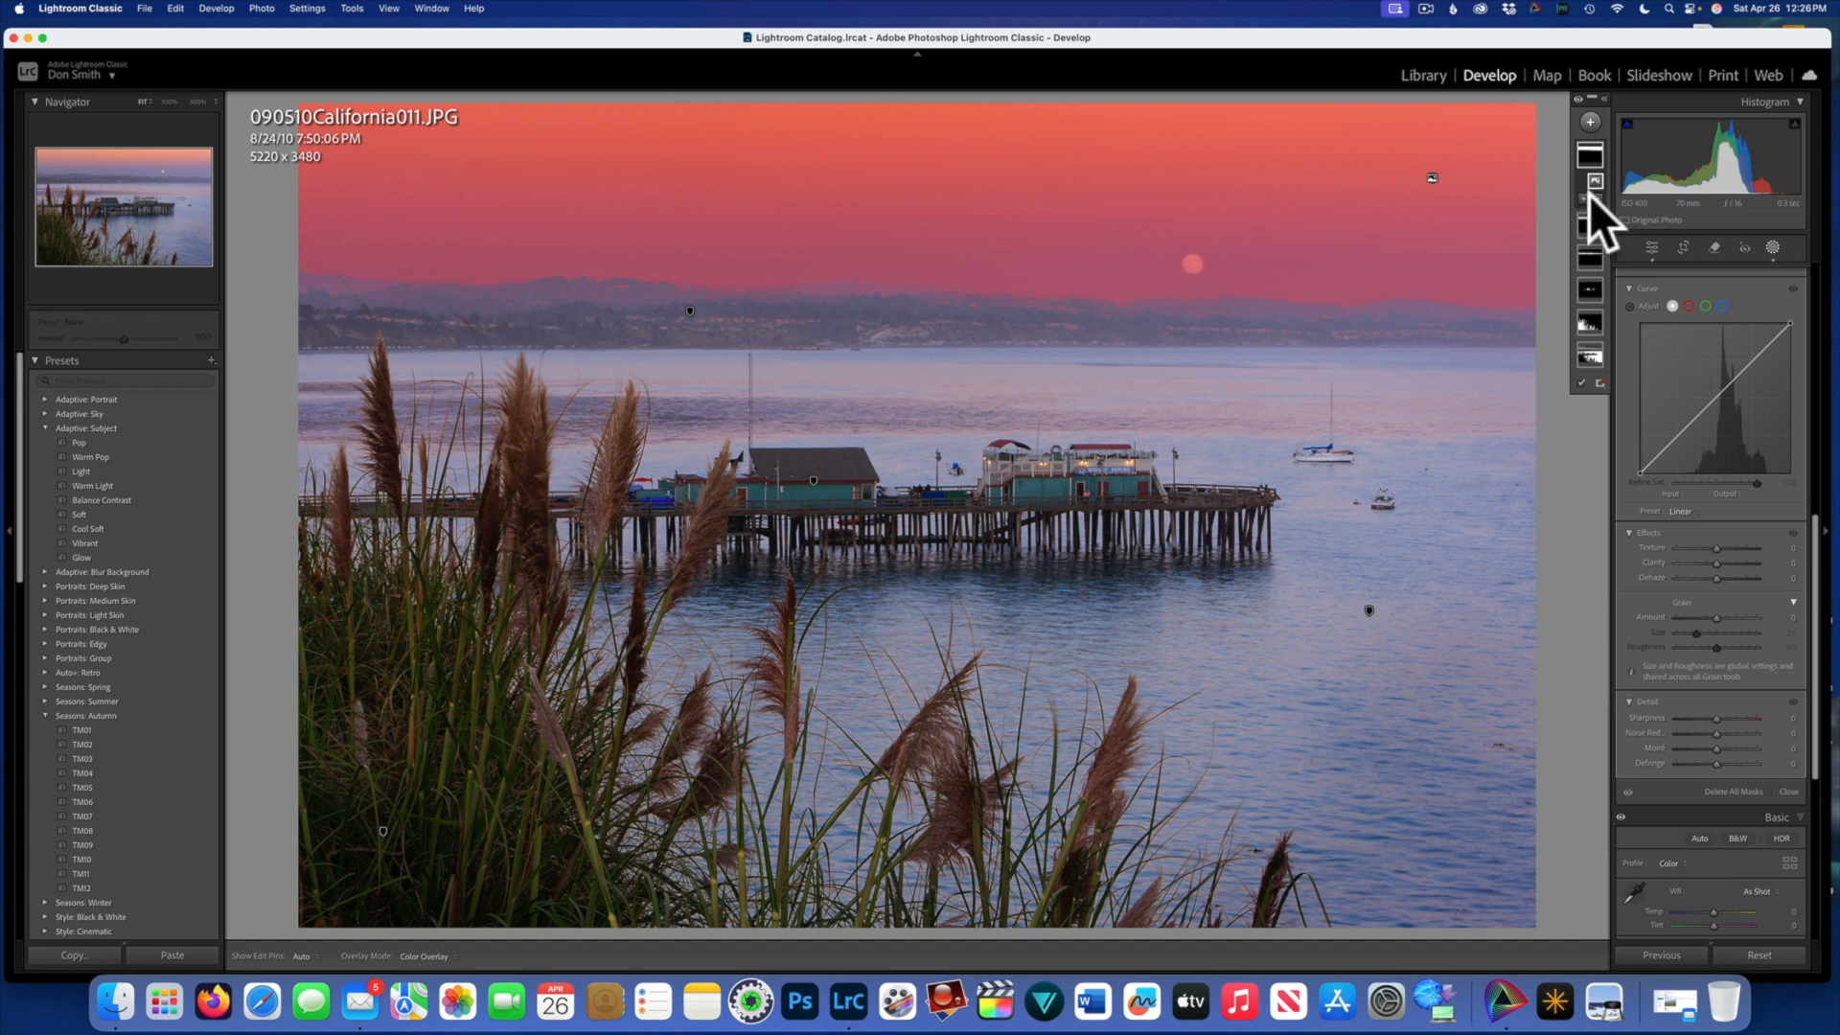
pyautogui.click(1581, 200)
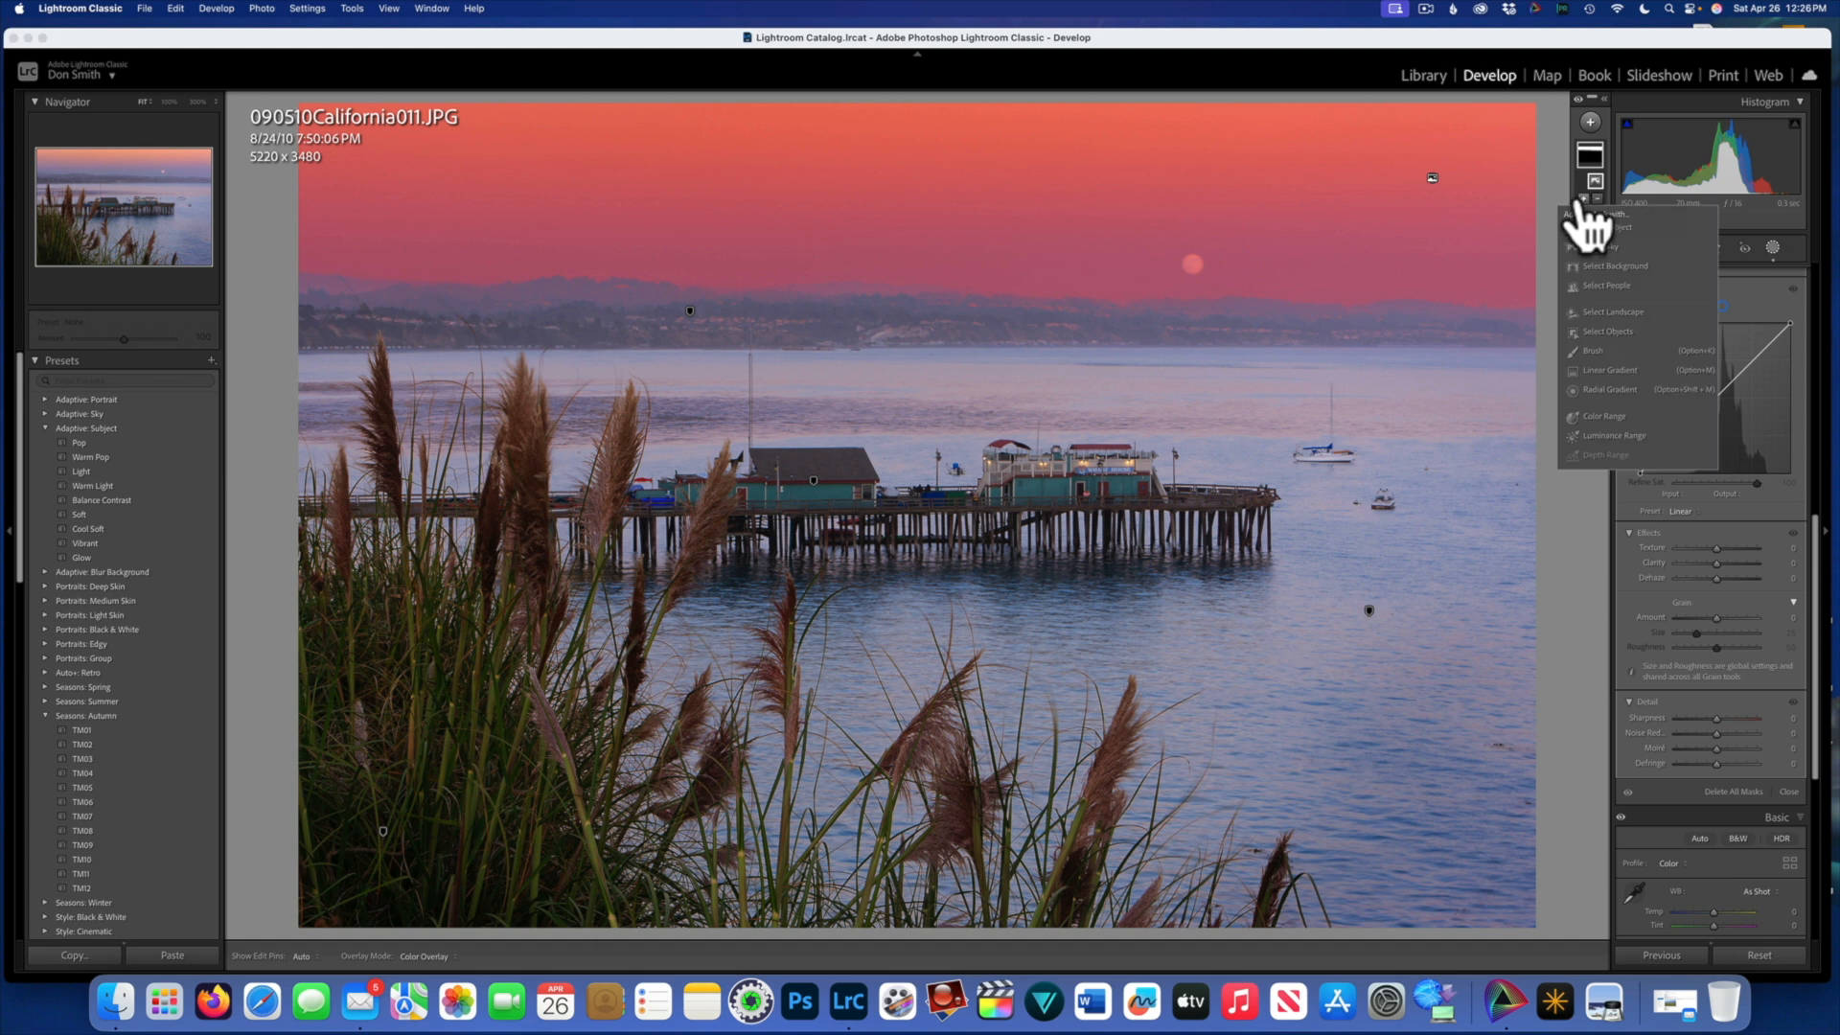
pyautogui.click(1591, 416)
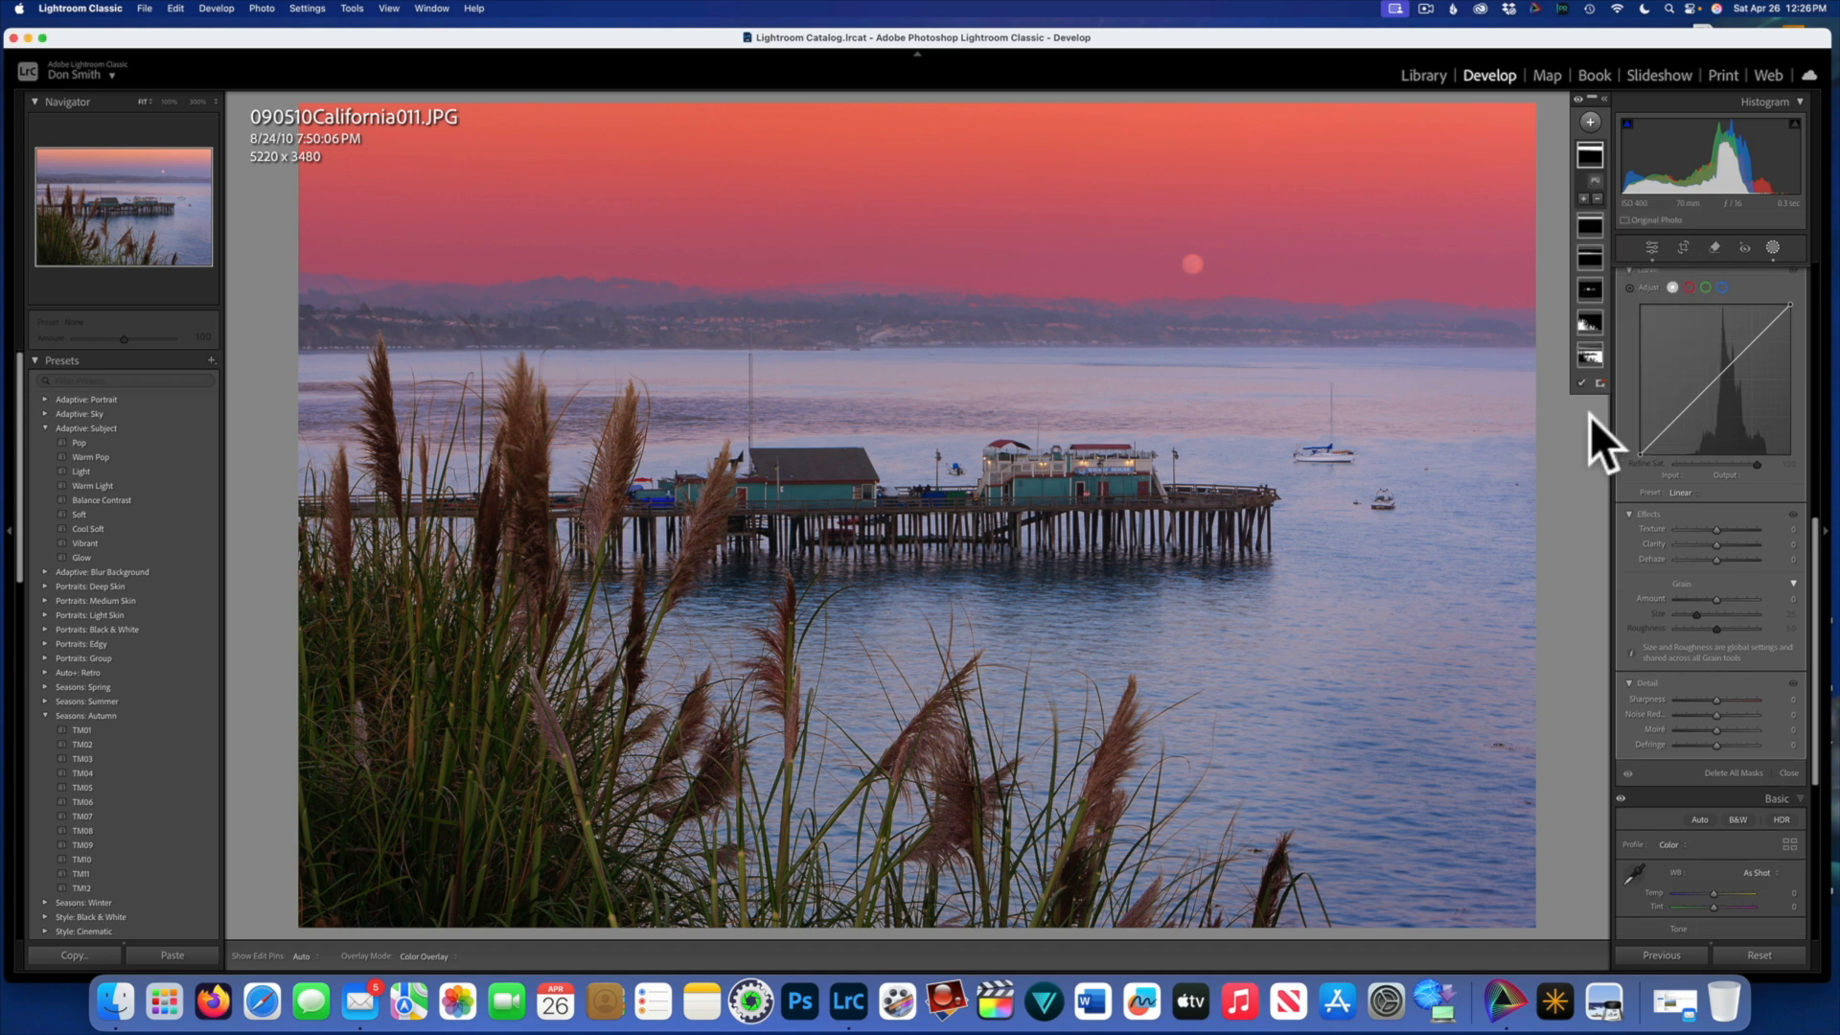
pyautogui.click(1323, 273)
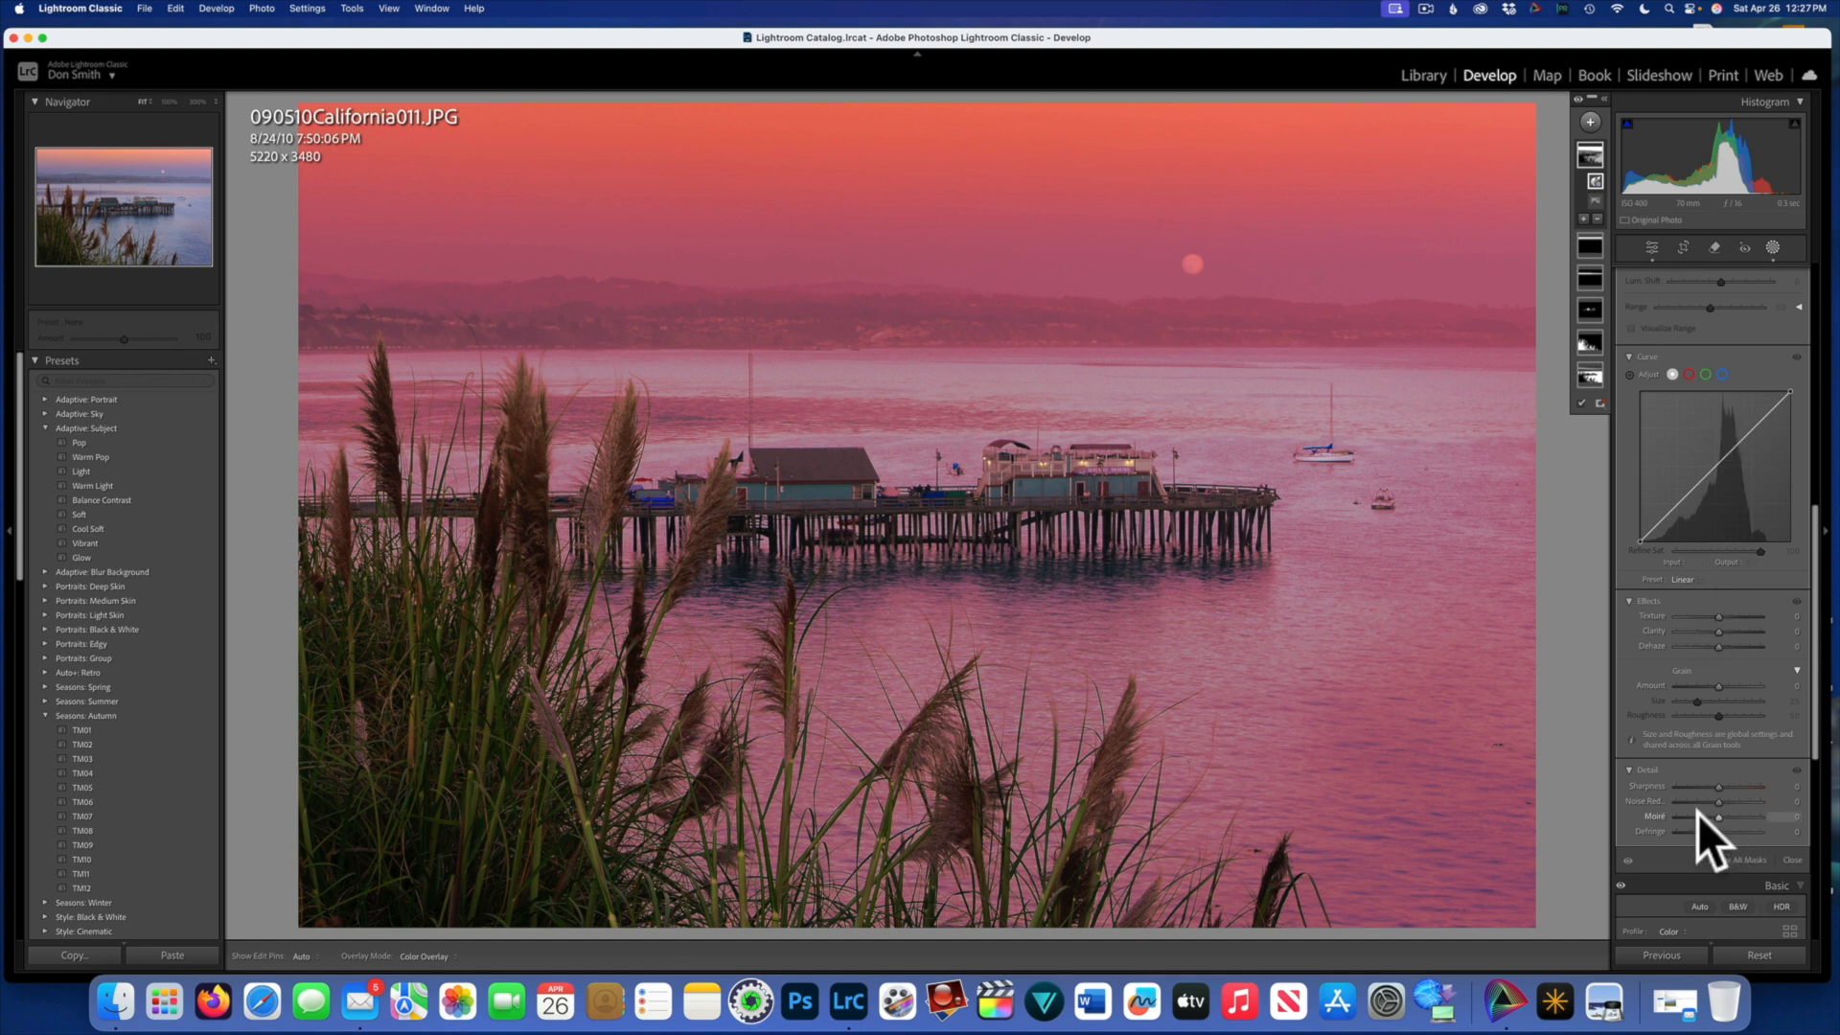
# Step: Cool the combined sky and color-range mask to Temp -22 and compare the photo with its Before view
pyautogui.scroll(-1, 1698, 814)
pyautogui.scroll(10, 1698, 814)
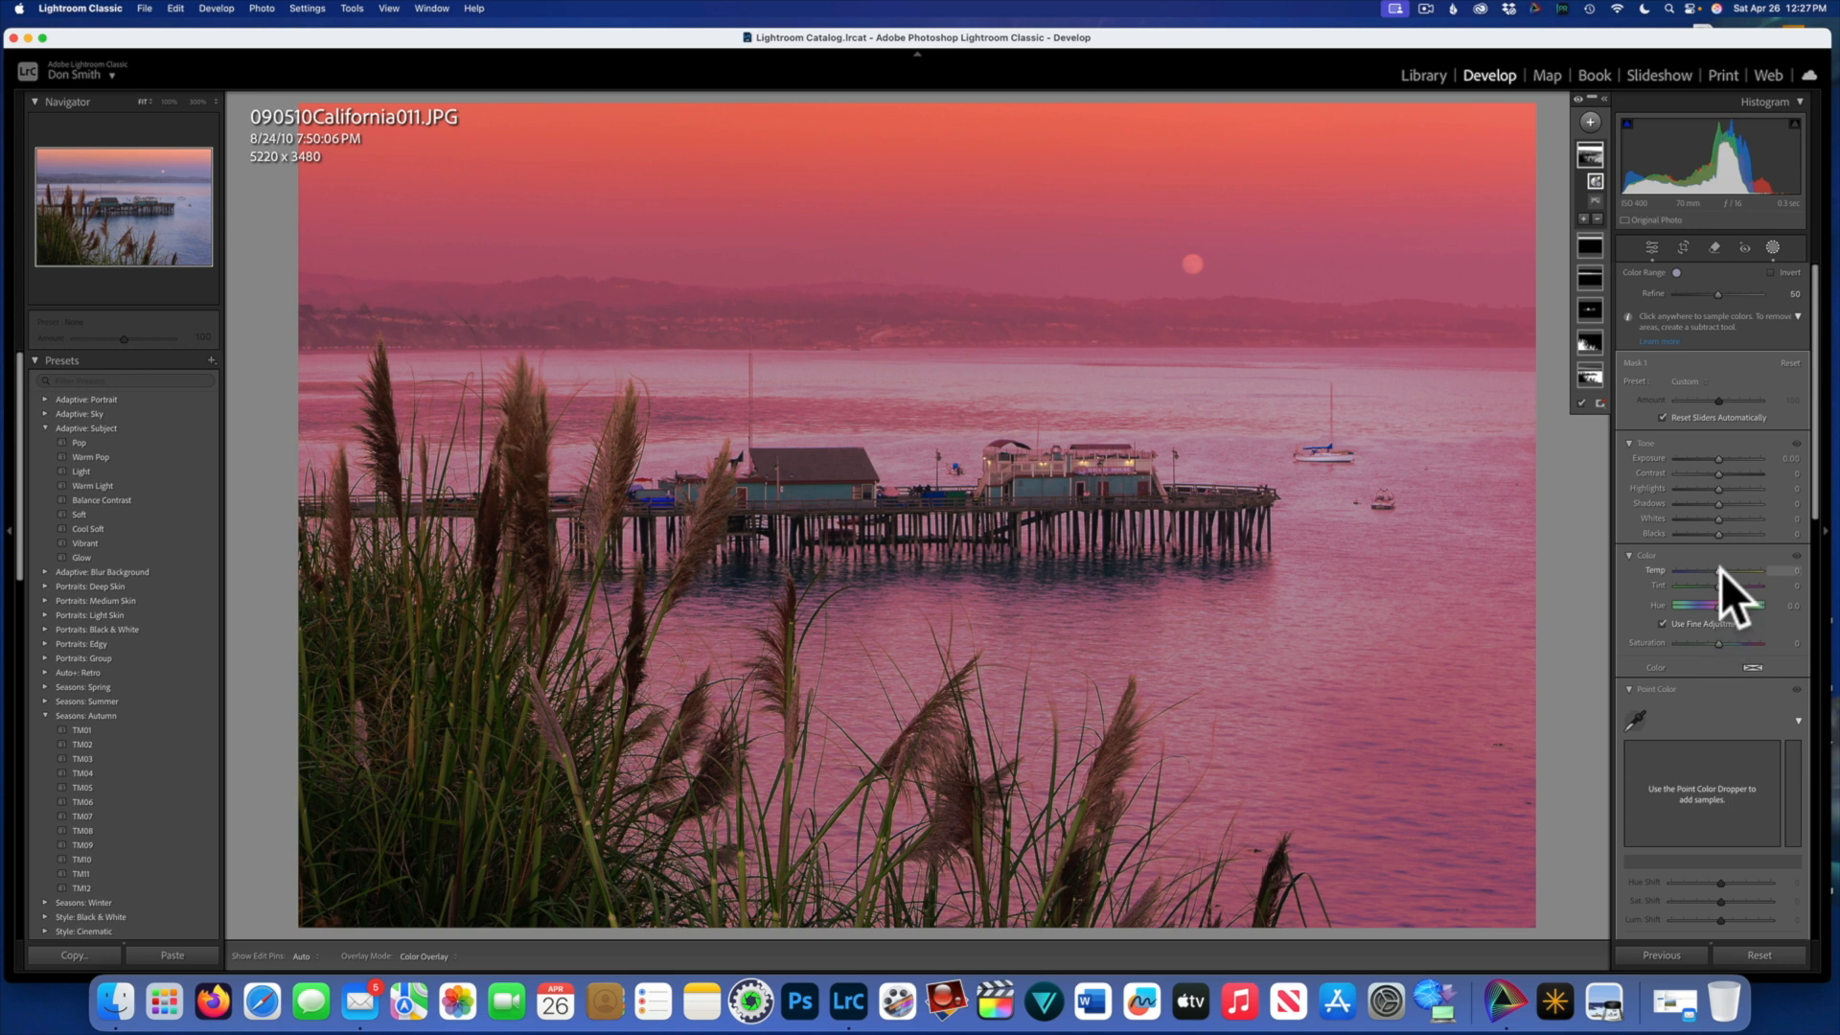
pyautogui.moveTo(1717, 569); pyautogui.dragTo(1708, 571)
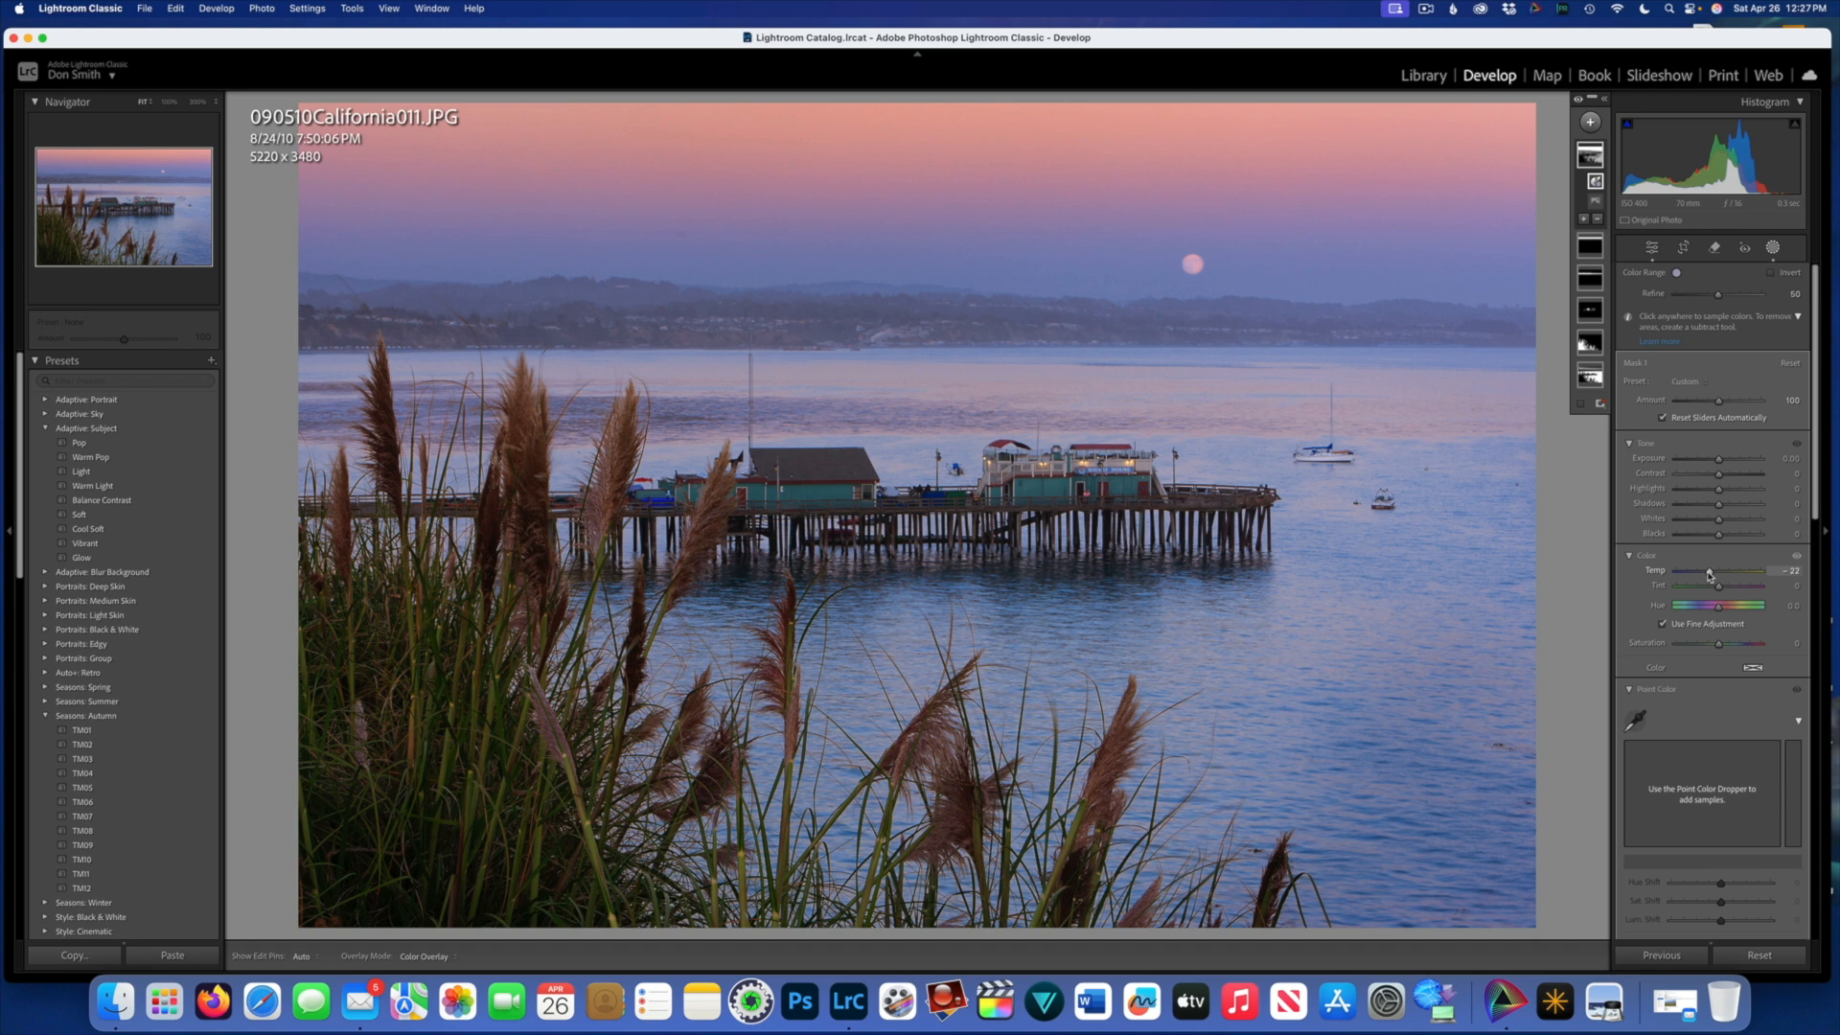
pyautogui.press('\\')
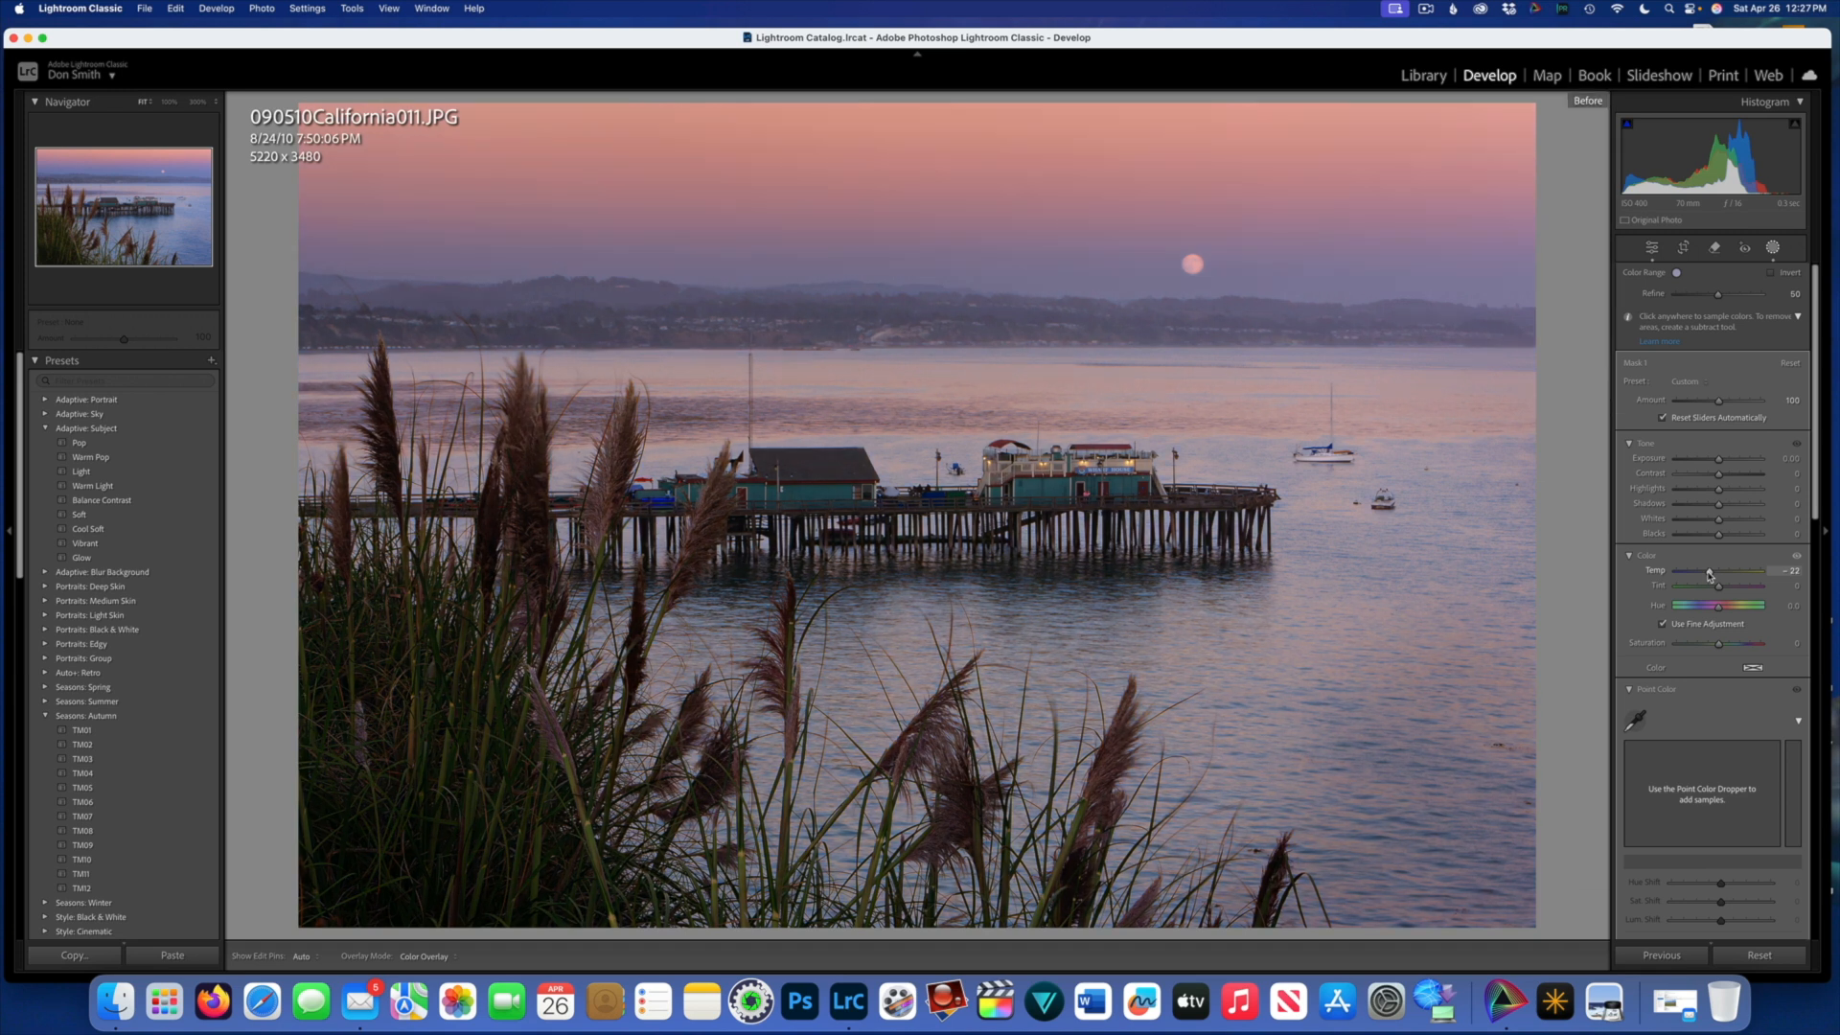
pyautogui.press('\\')
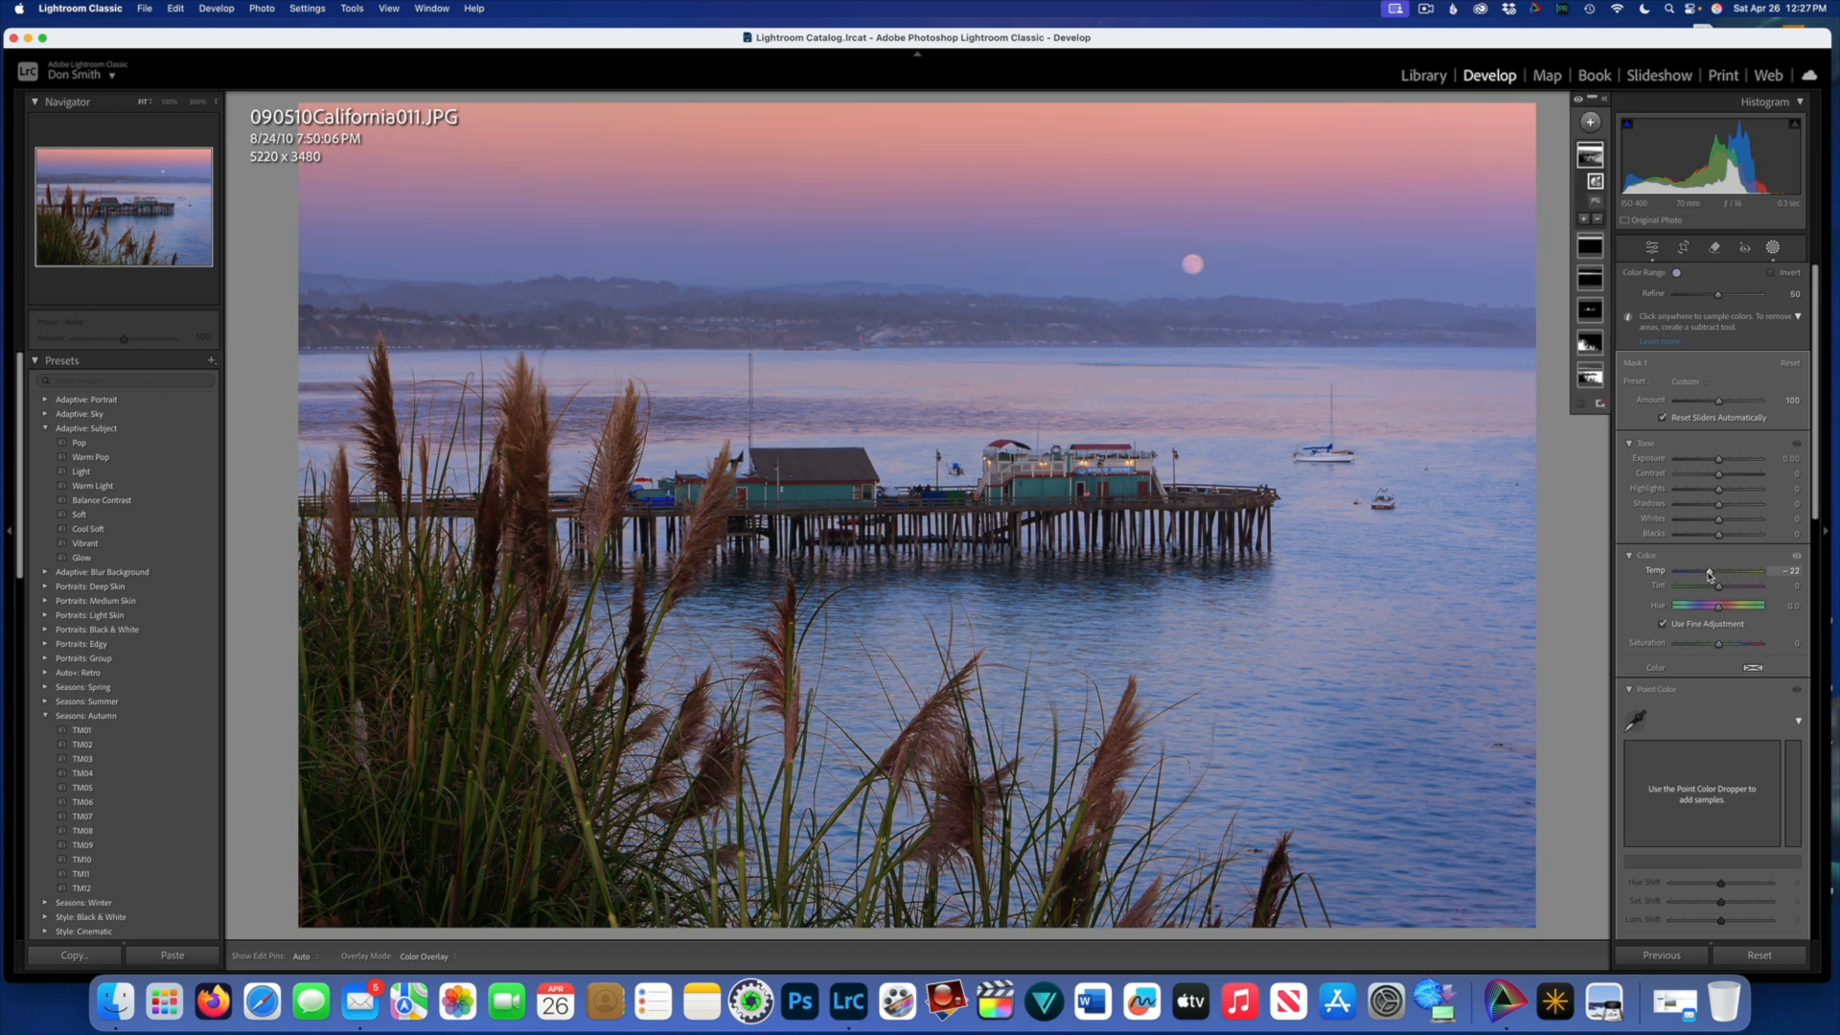
pyautogui.press('\\')
pyautogui.press('\\')
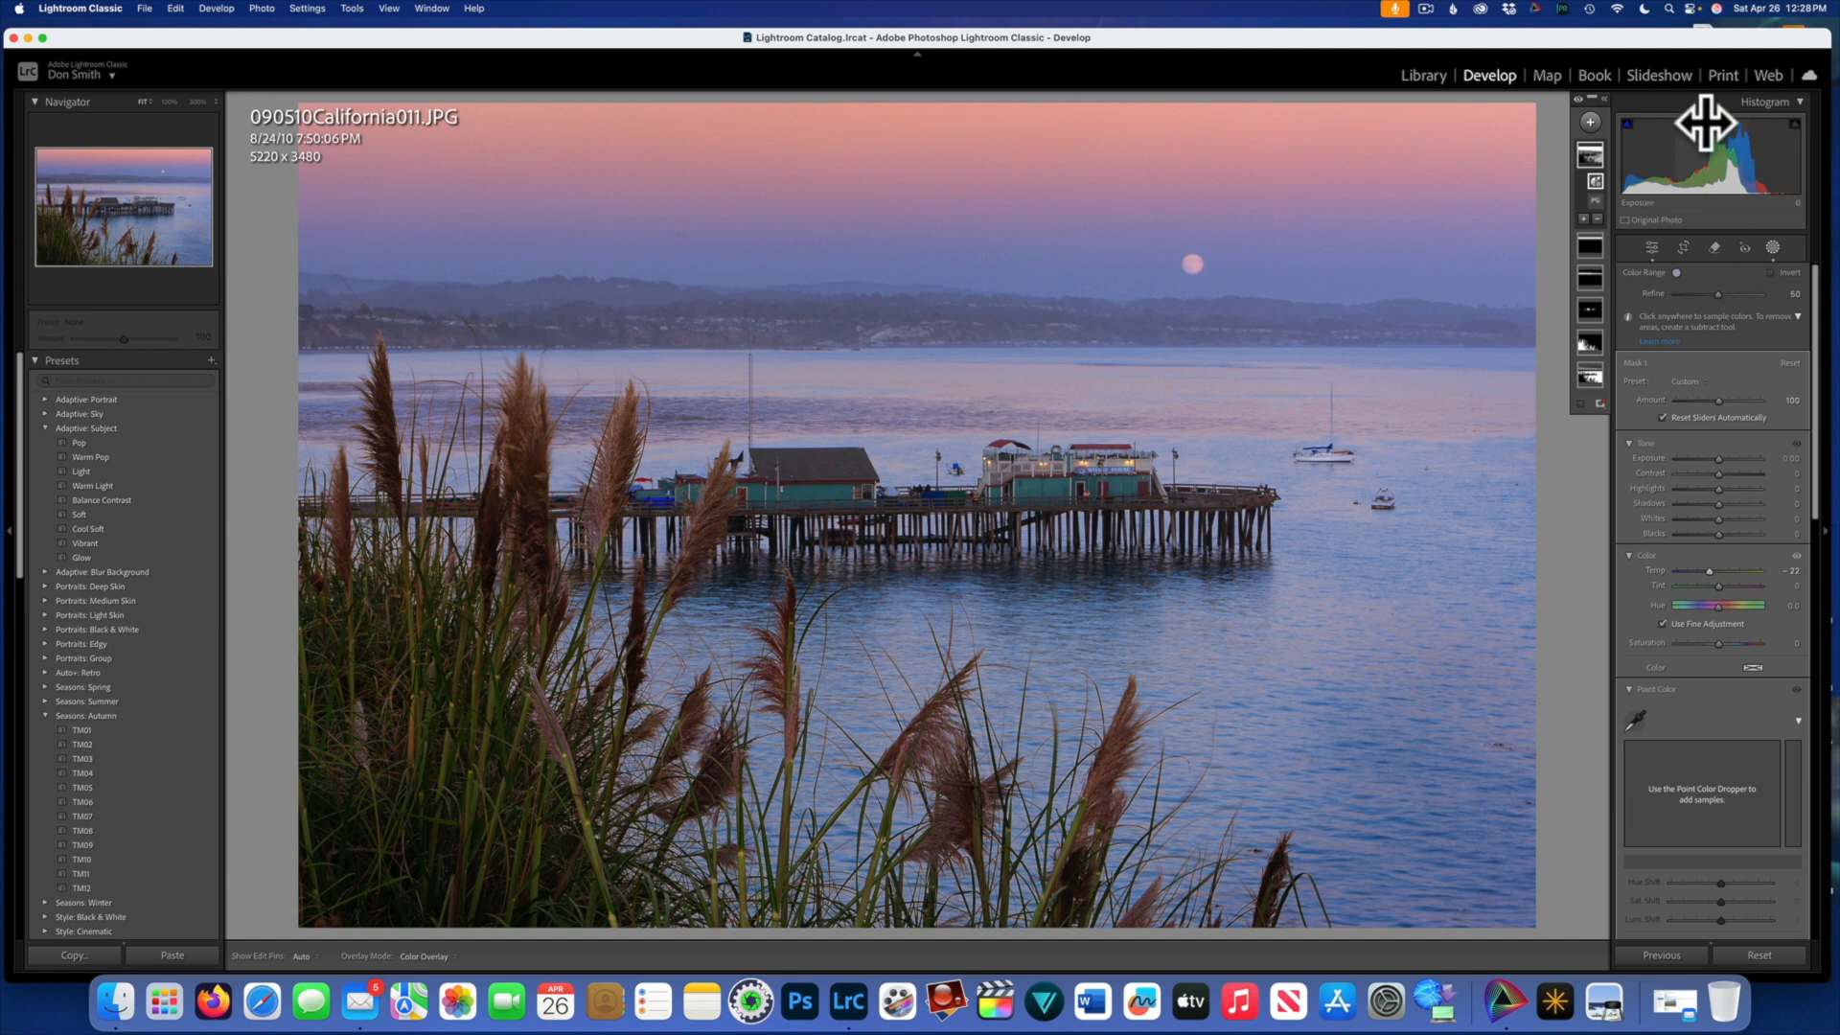
# Step: Create a new object-selection mask covering the moon
pyautogui.click(1591, 117)
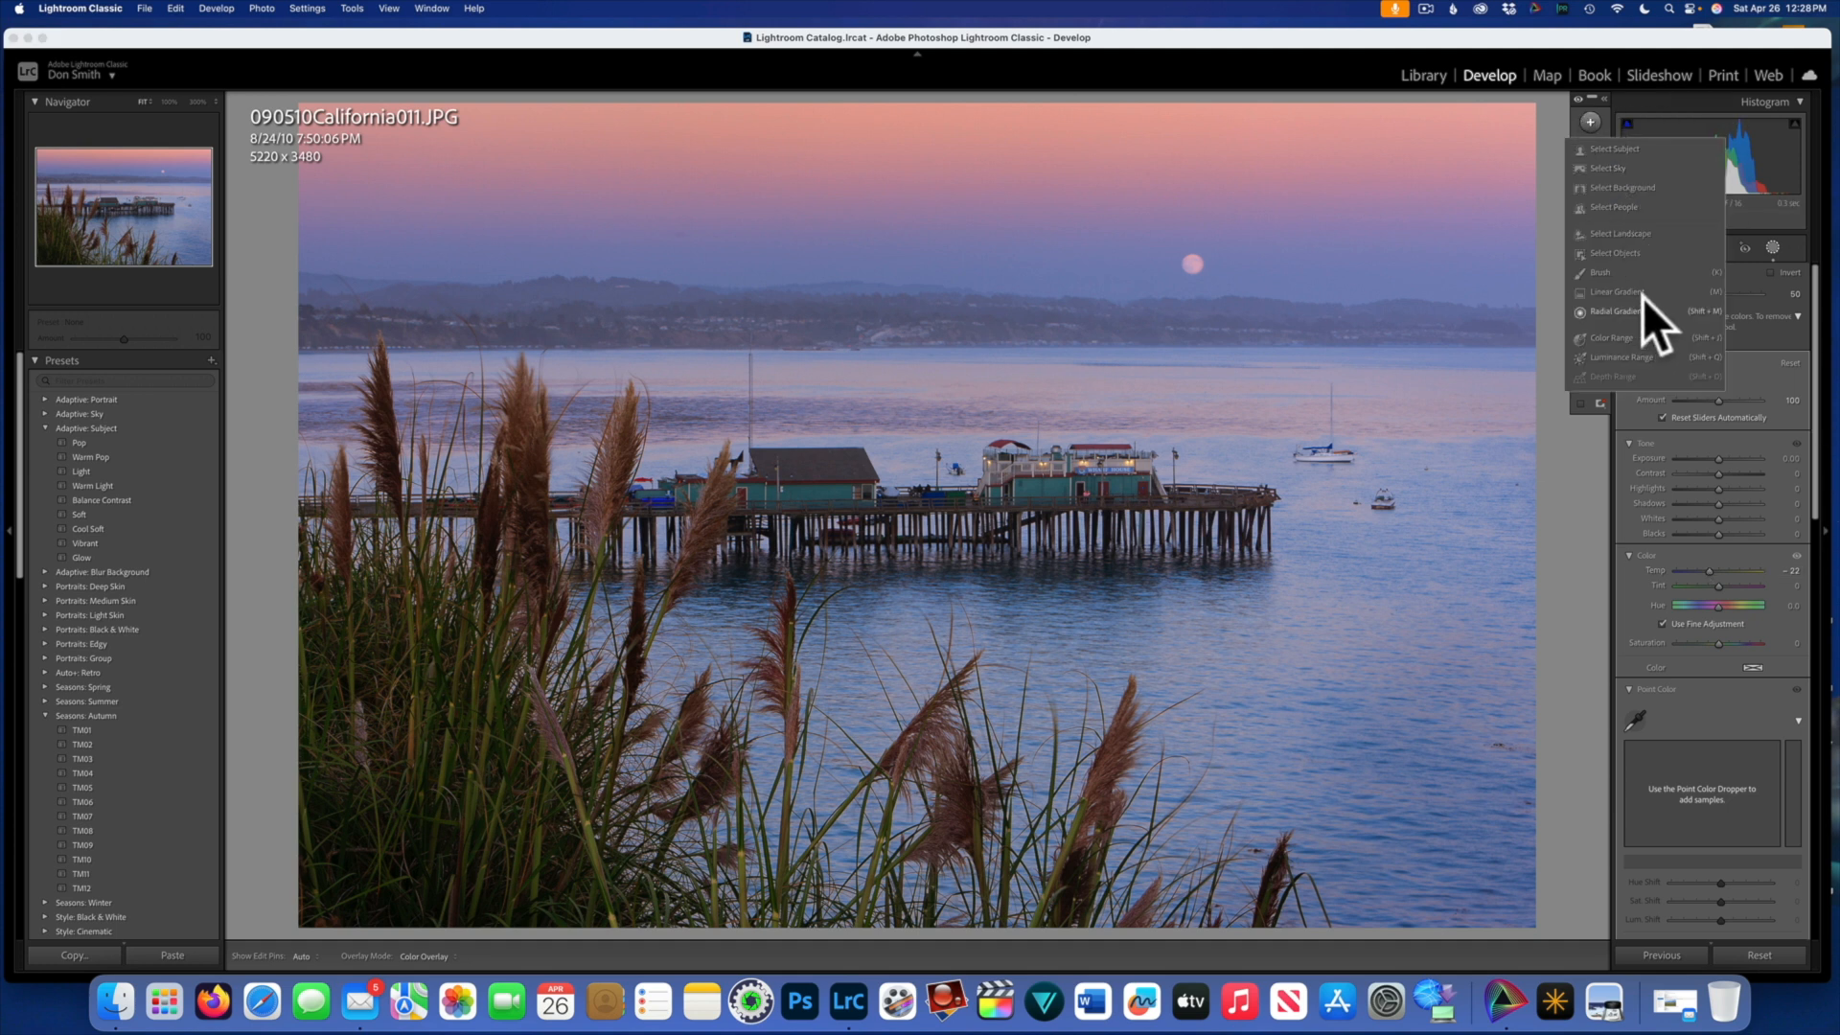
pyautogui.click(1602, 272)
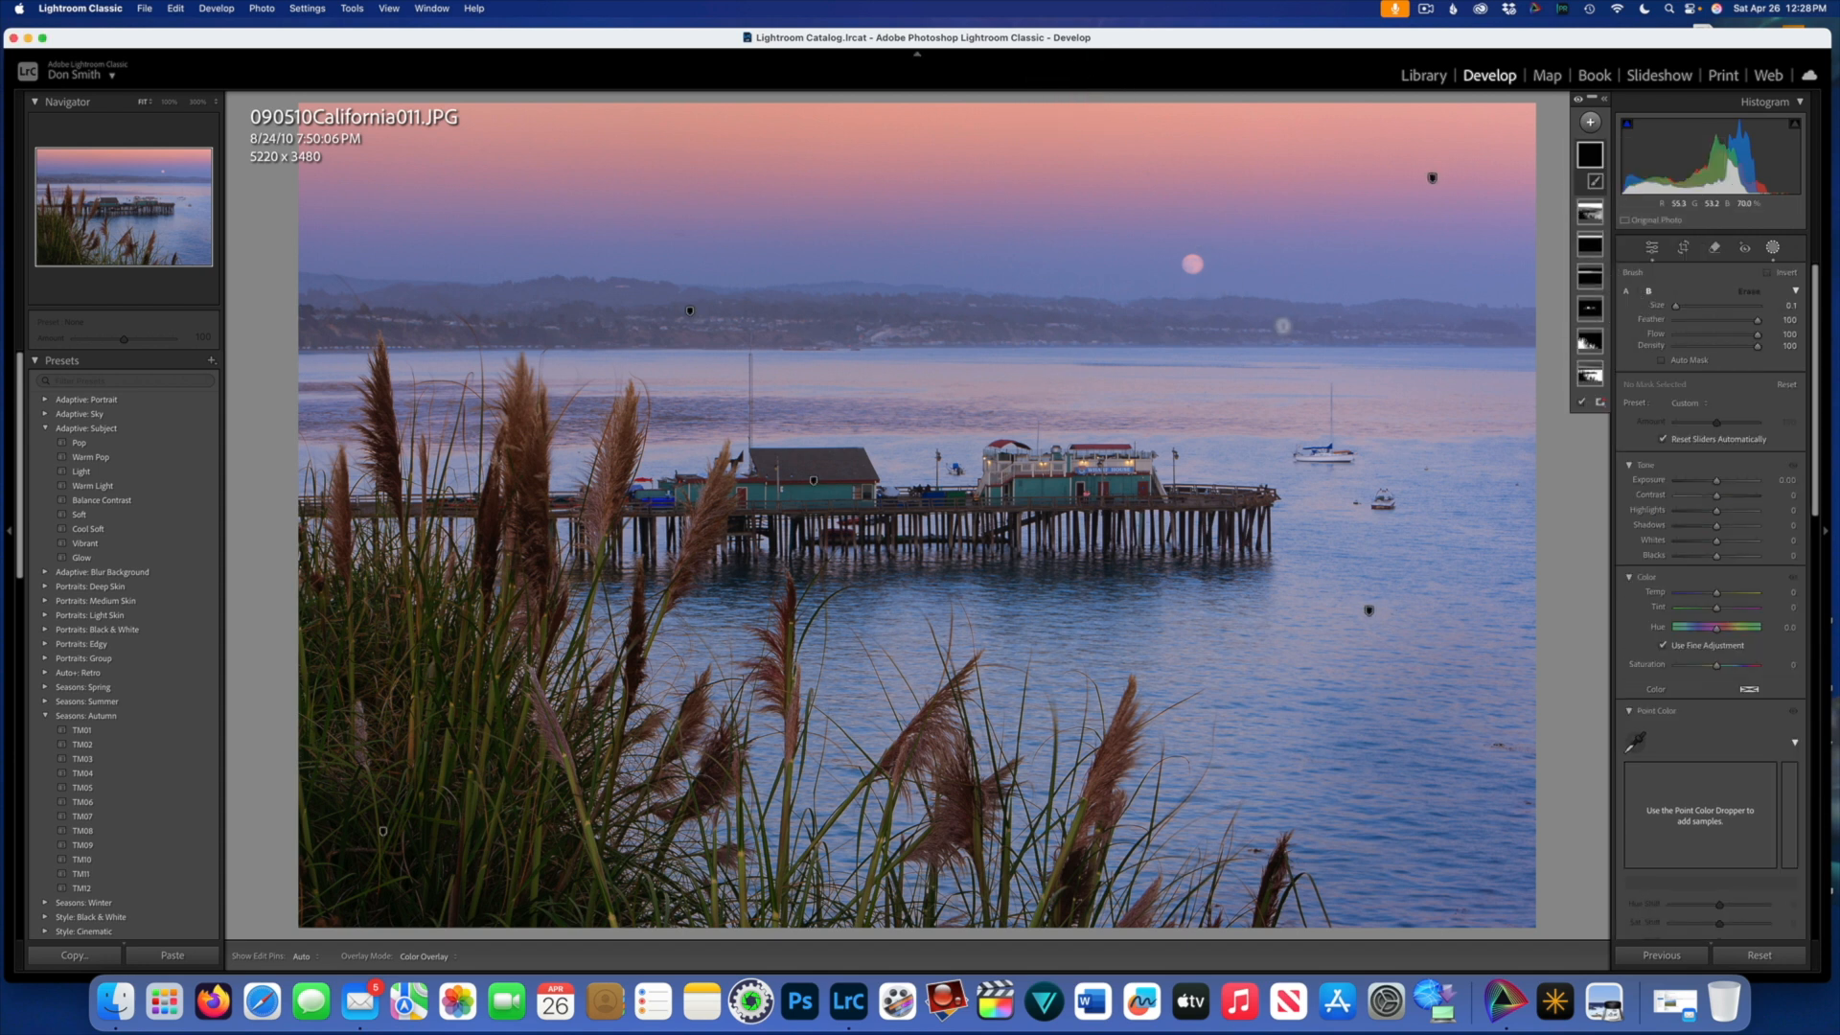
pyautogui.click(1589, 122)
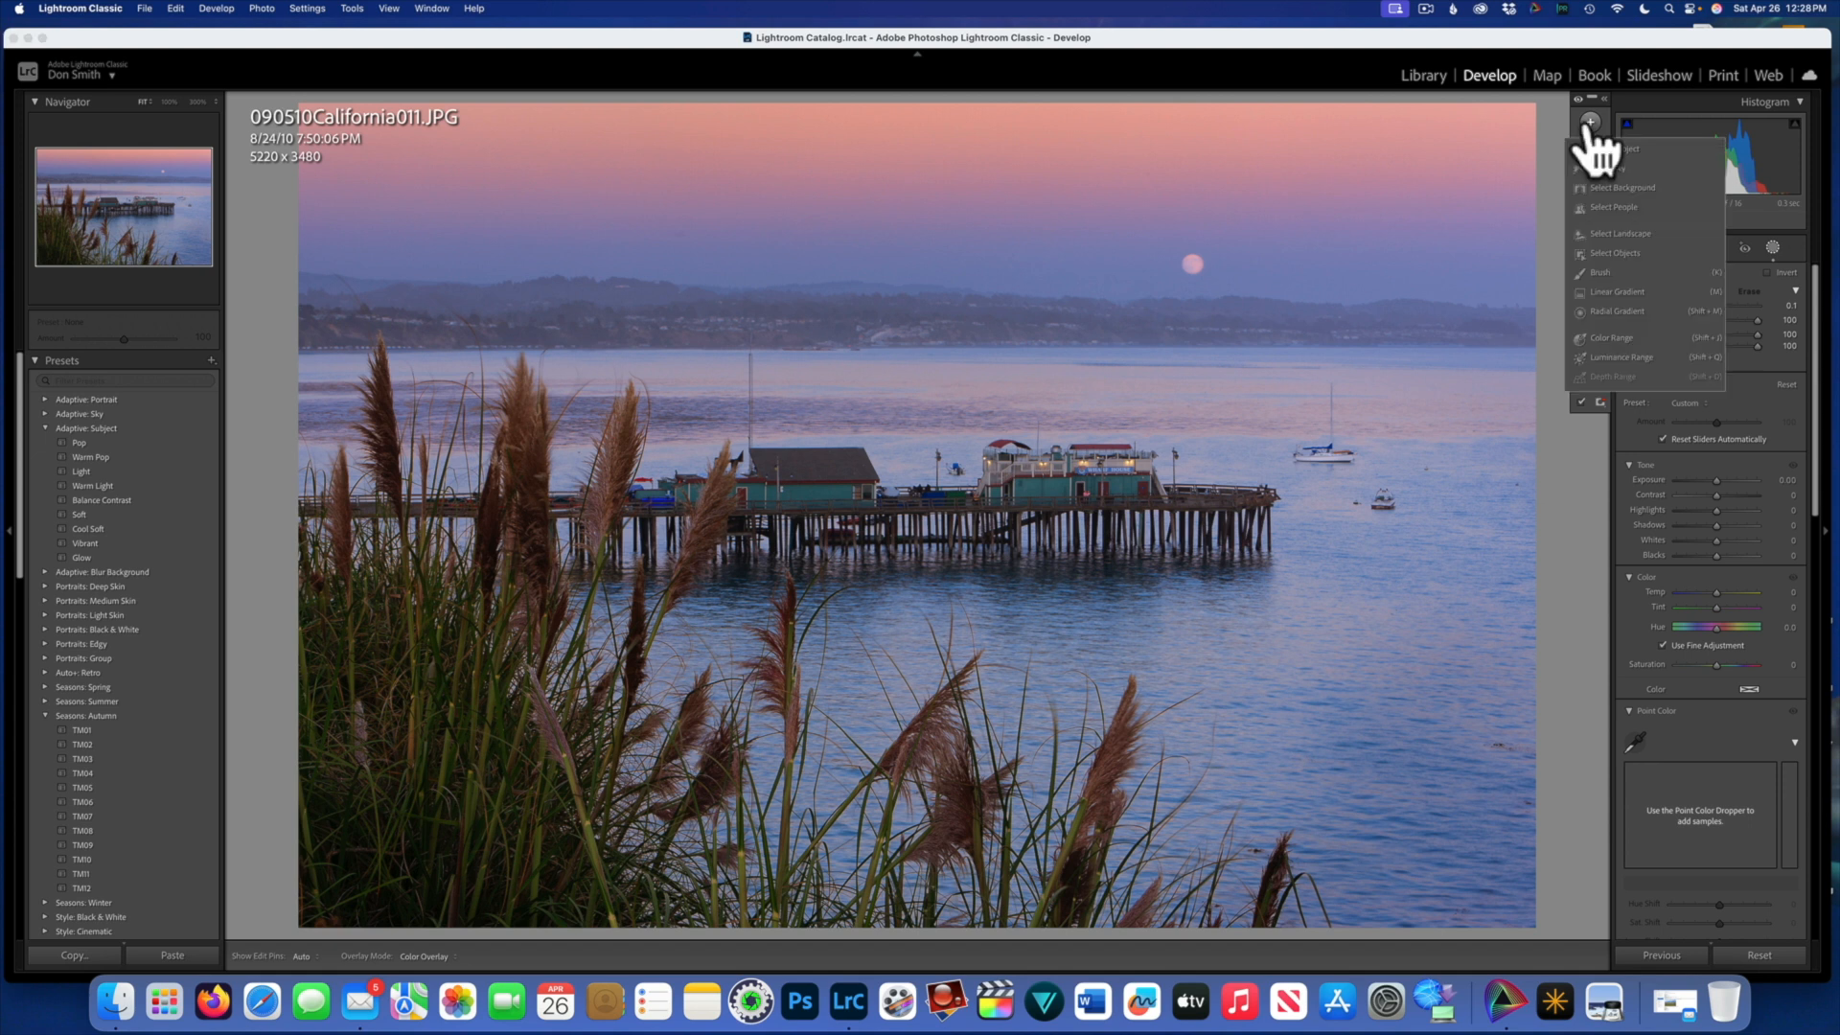
pyautogui.click(1626, 255)
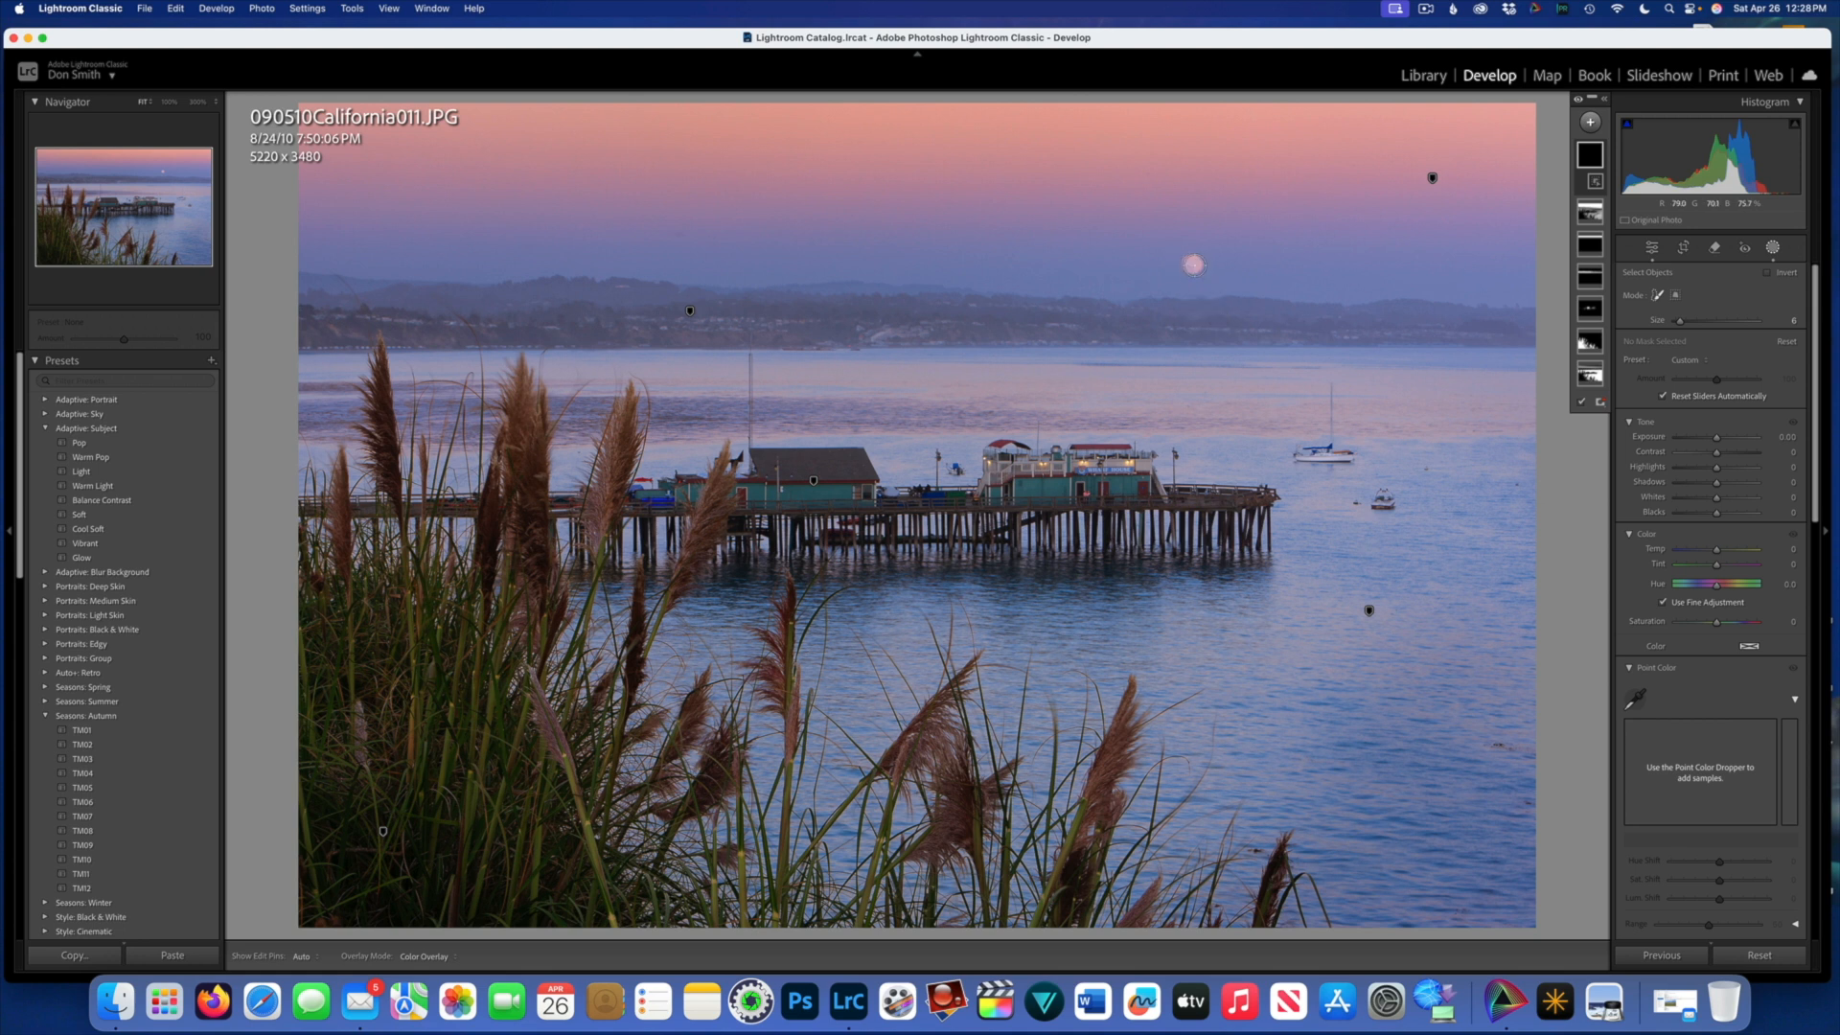
pyautogui.click(1191, 263)
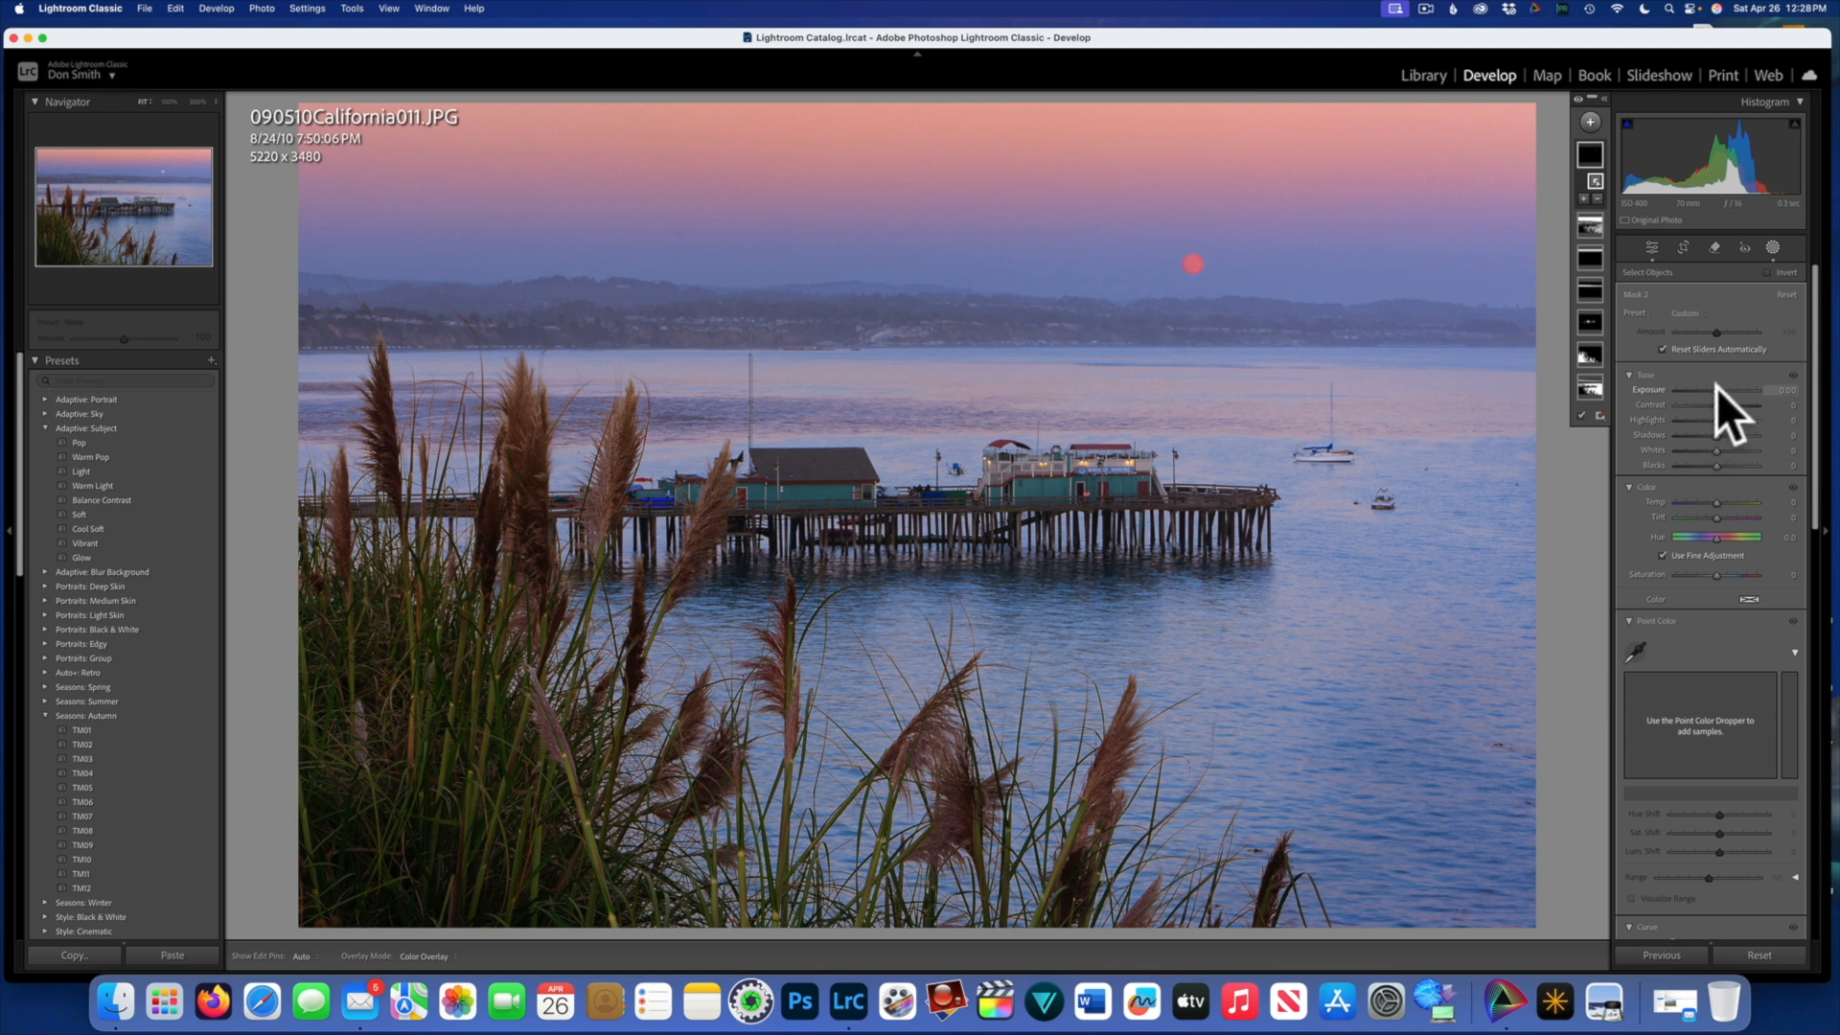
# Step: Raise the moon mask's Exposure to 0.34 and compare the photo with all masks off and on
pyautogui.moveTo(1716, 387); pyautogui.dragTo(1715, 387)
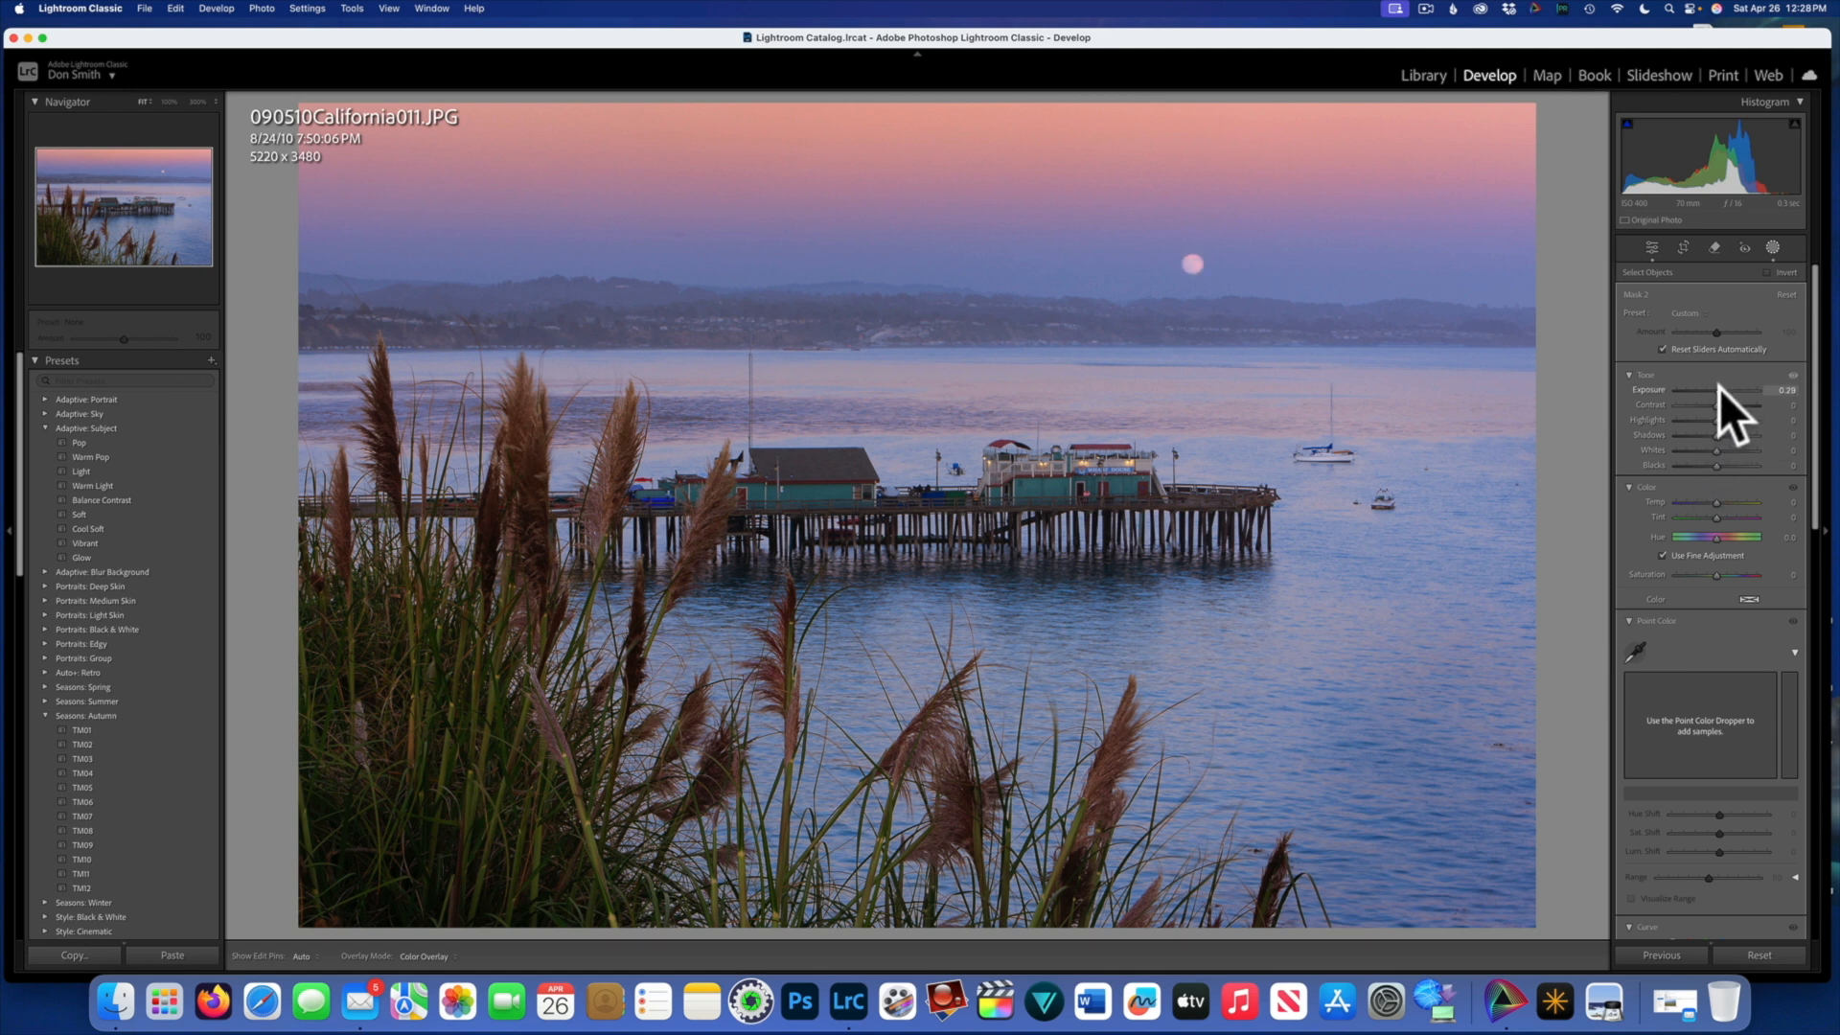
pyautogui.moveTo(1721, 388); pyautogui.dragTo(1719, 389)
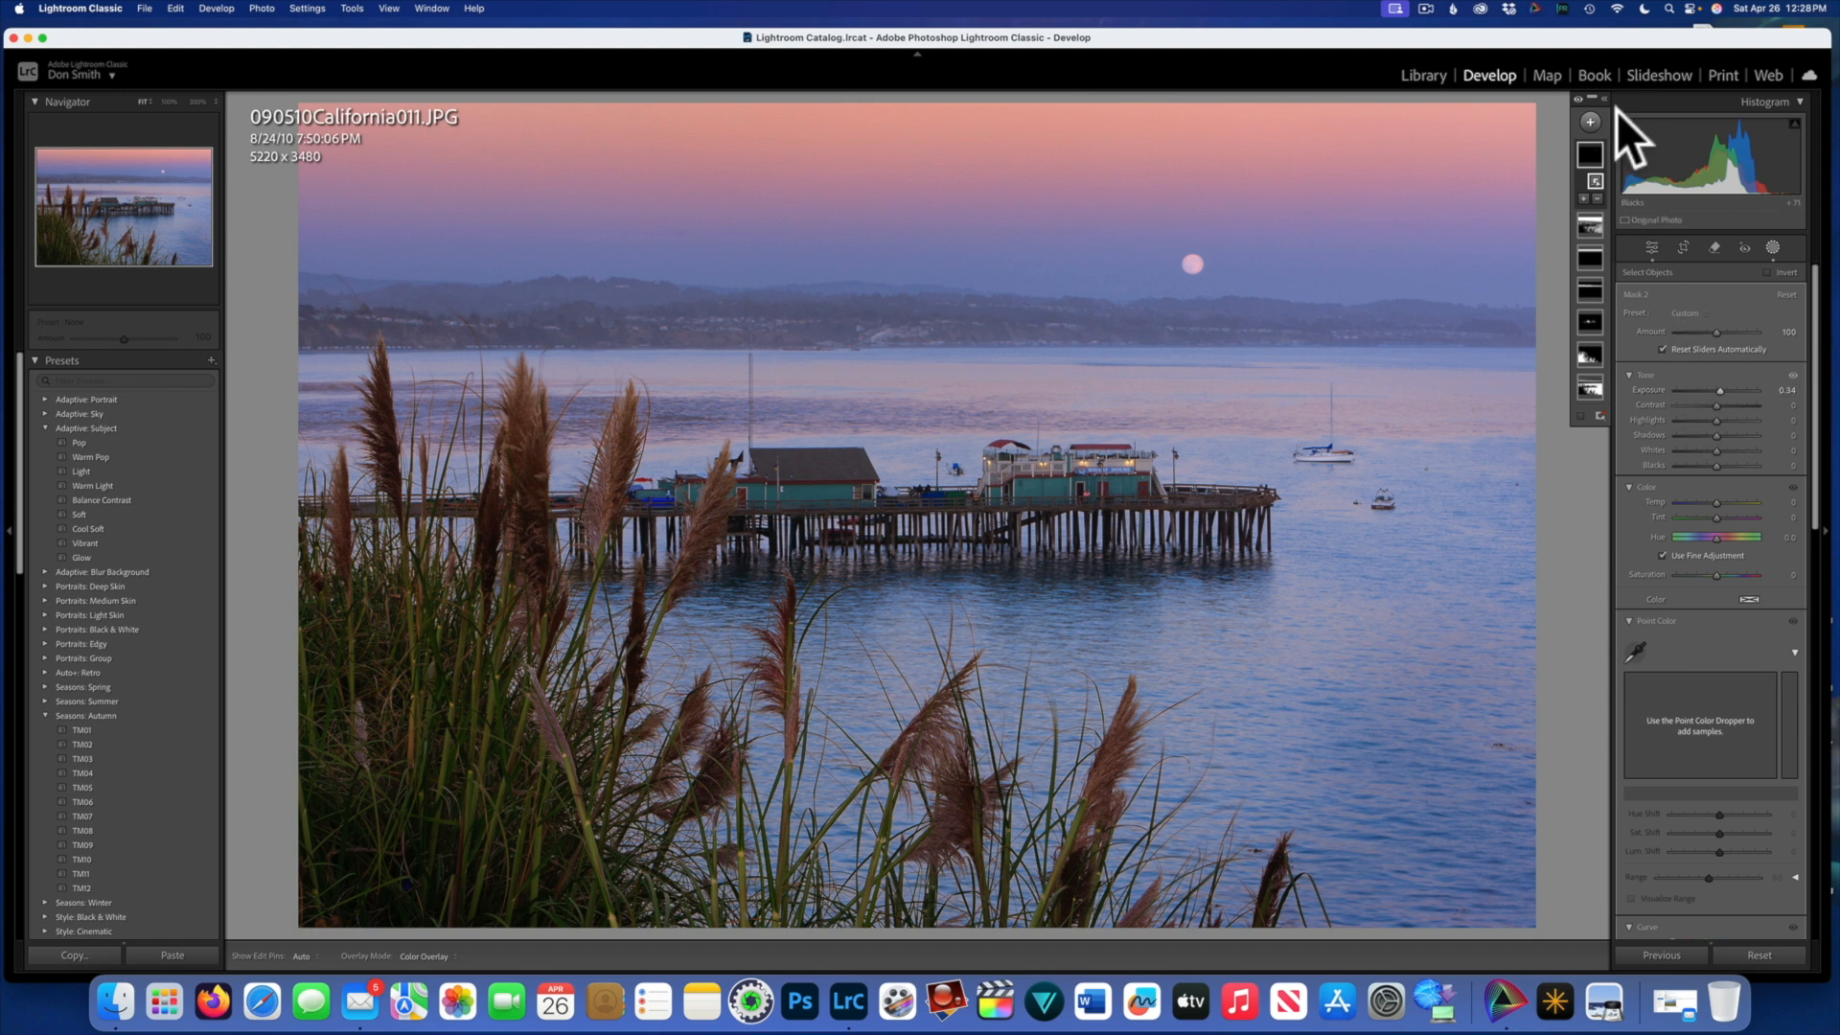
pyautogui.click(1577, 100)
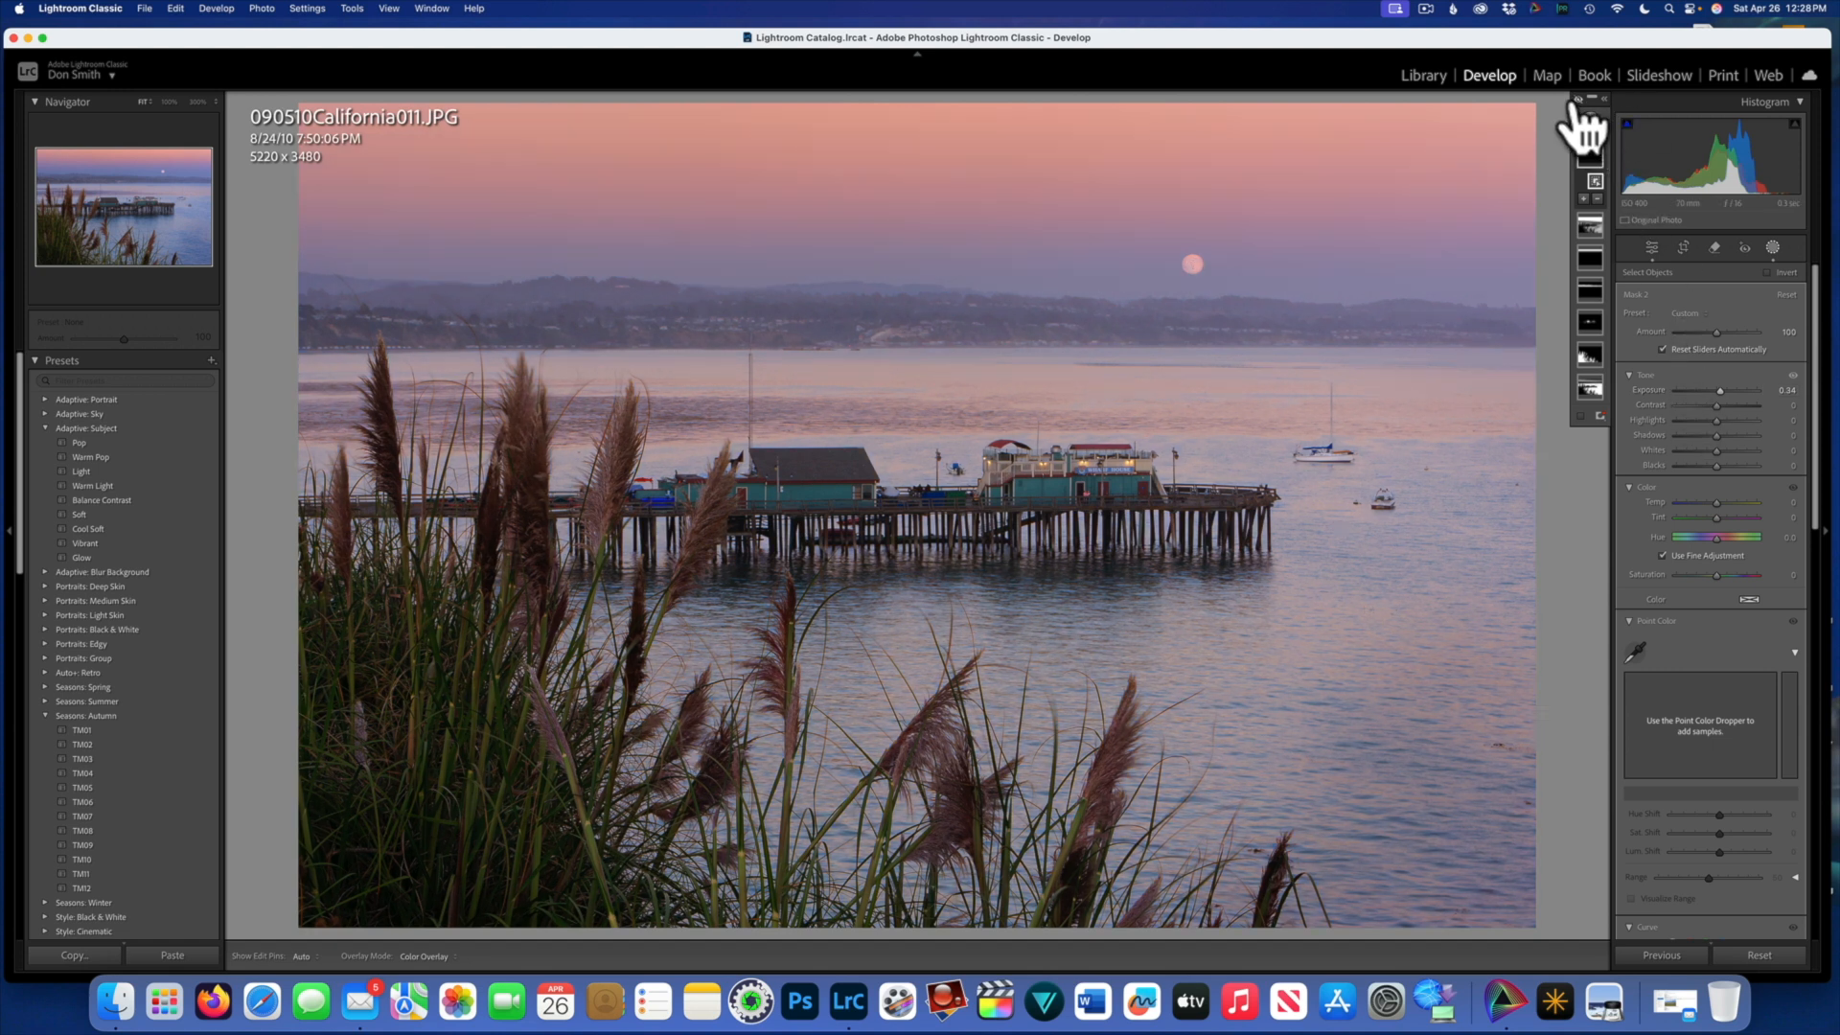
pyautogui.click(1576, 101)
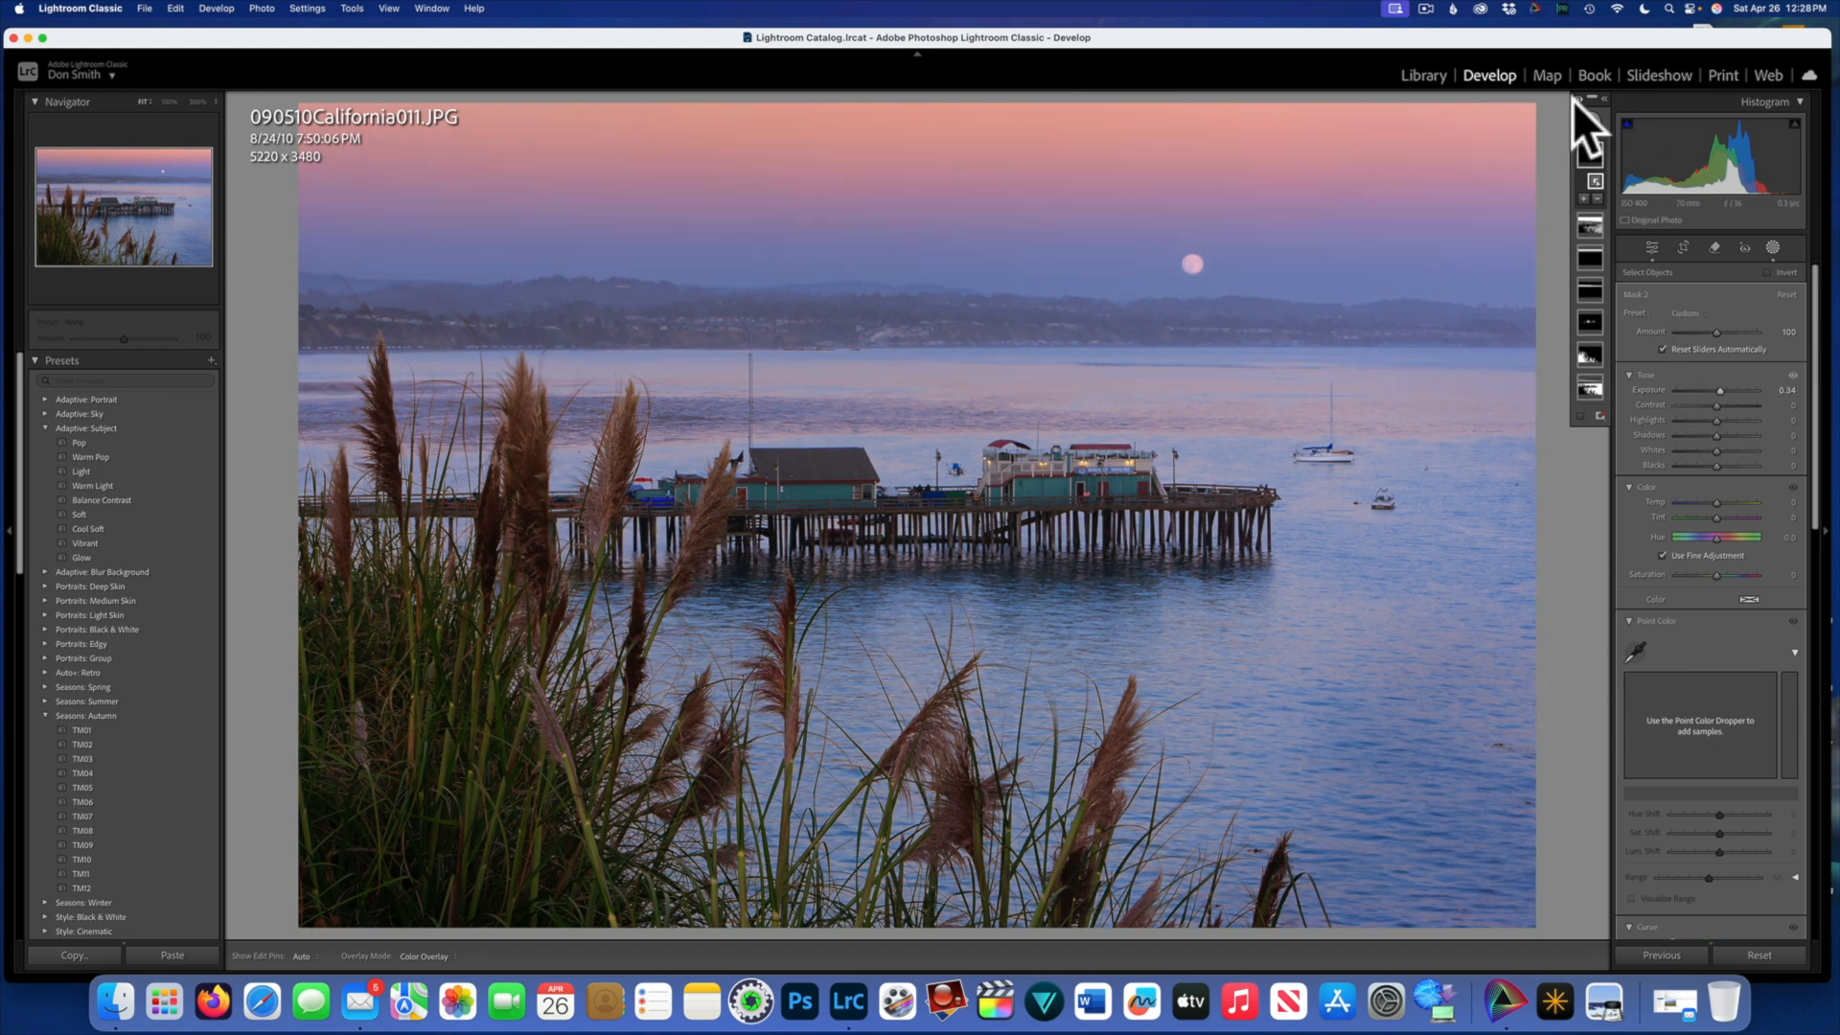
# Step: Expand the mask list to show its names and toggle the moon object's visibility to compare its effect
pyautogui.rightClick(1597, 182)
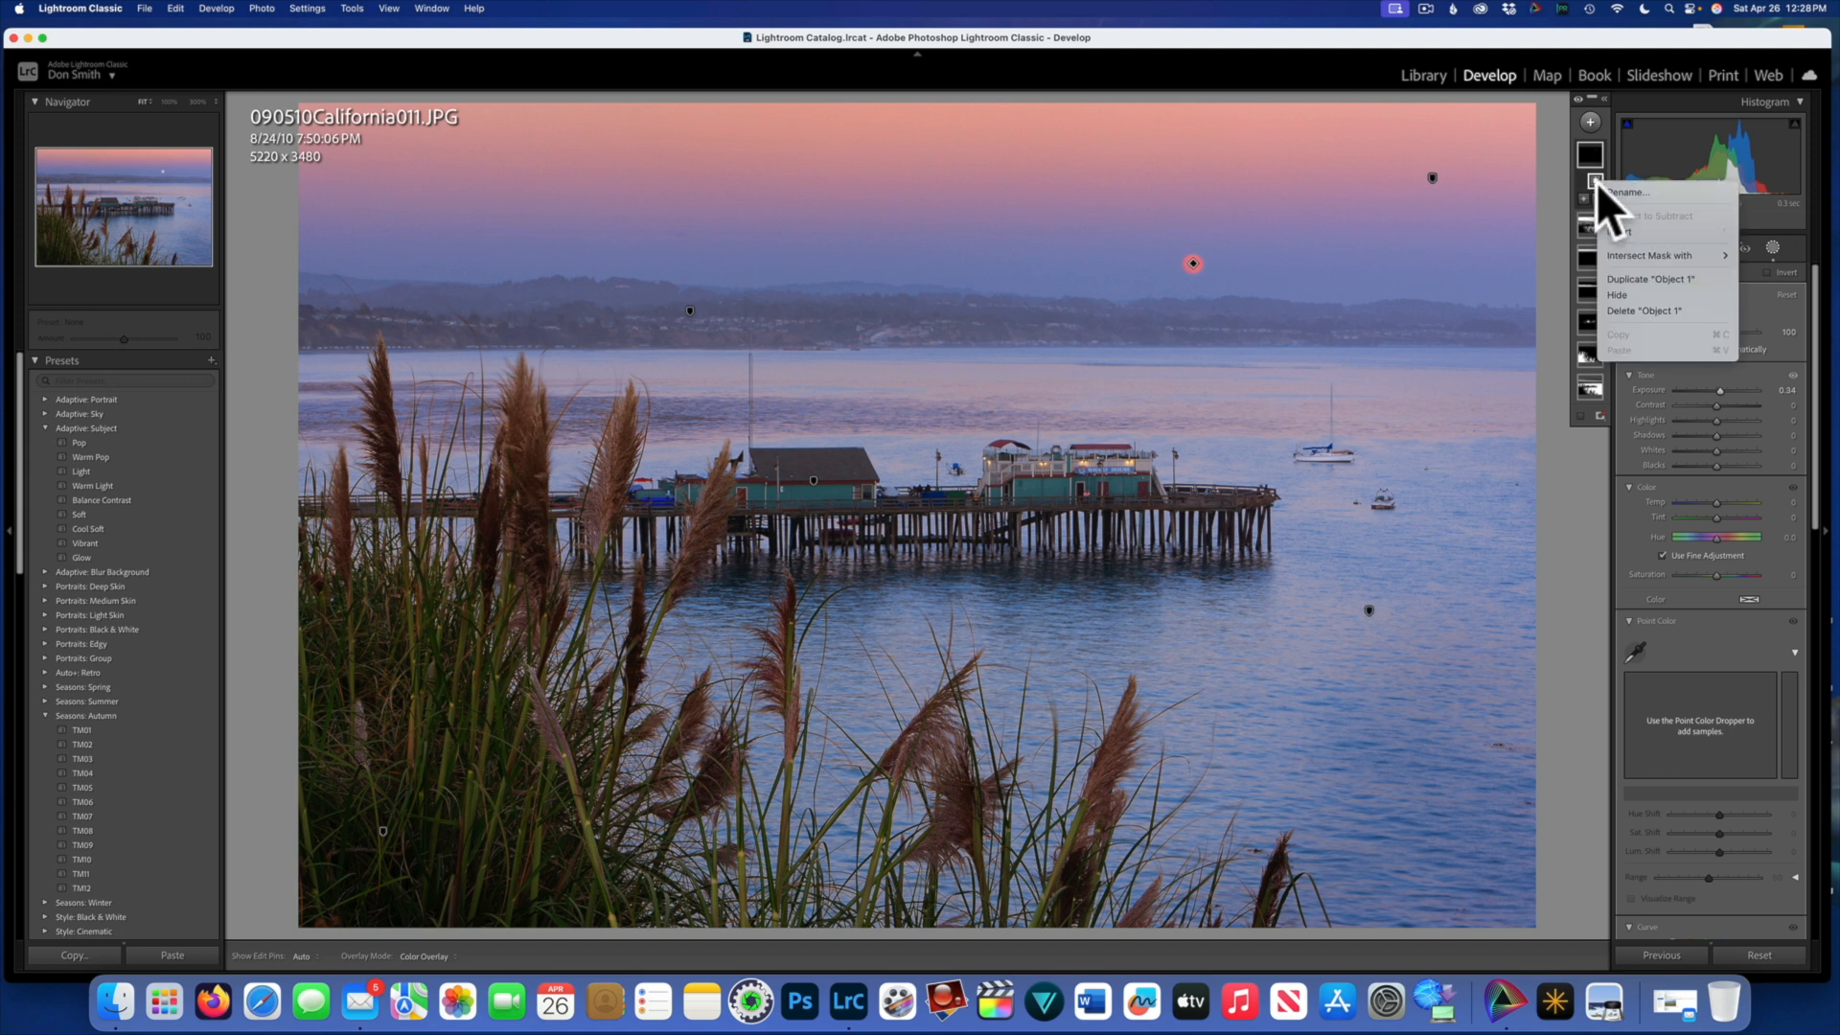
pyautogui.click(1577, 176)
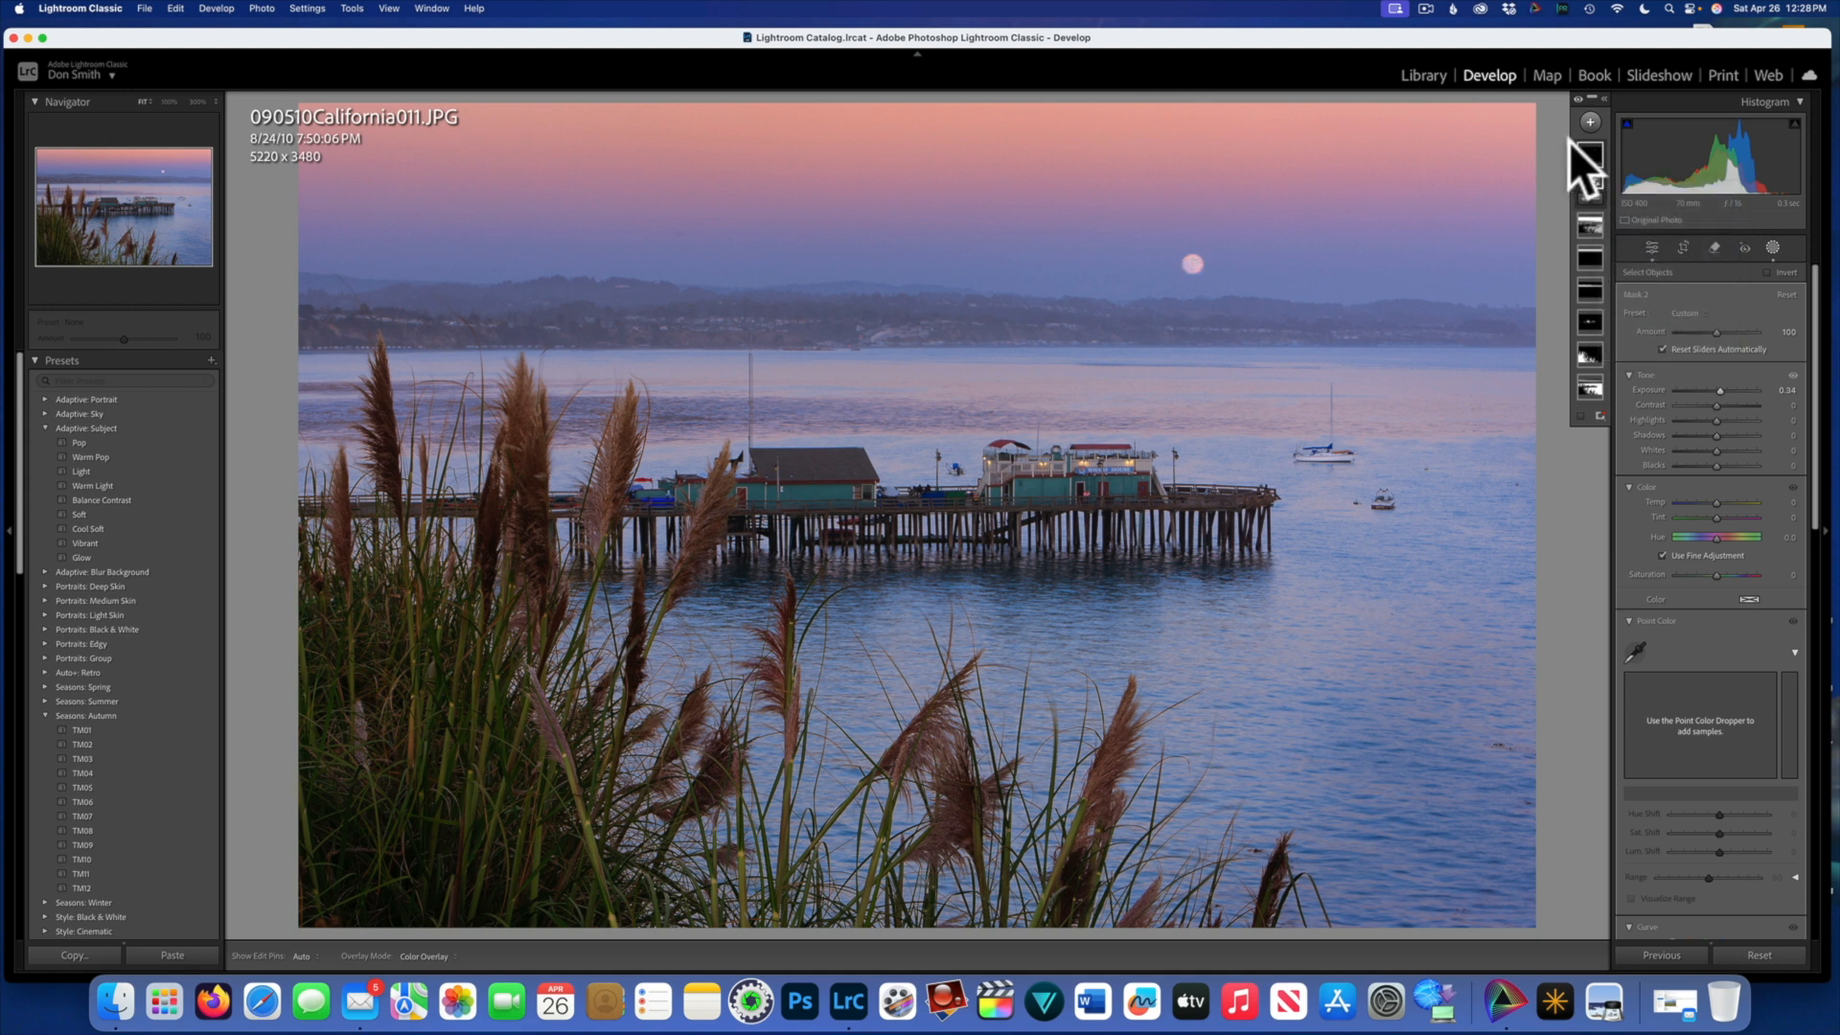
pyautogui.click(1603, 100)
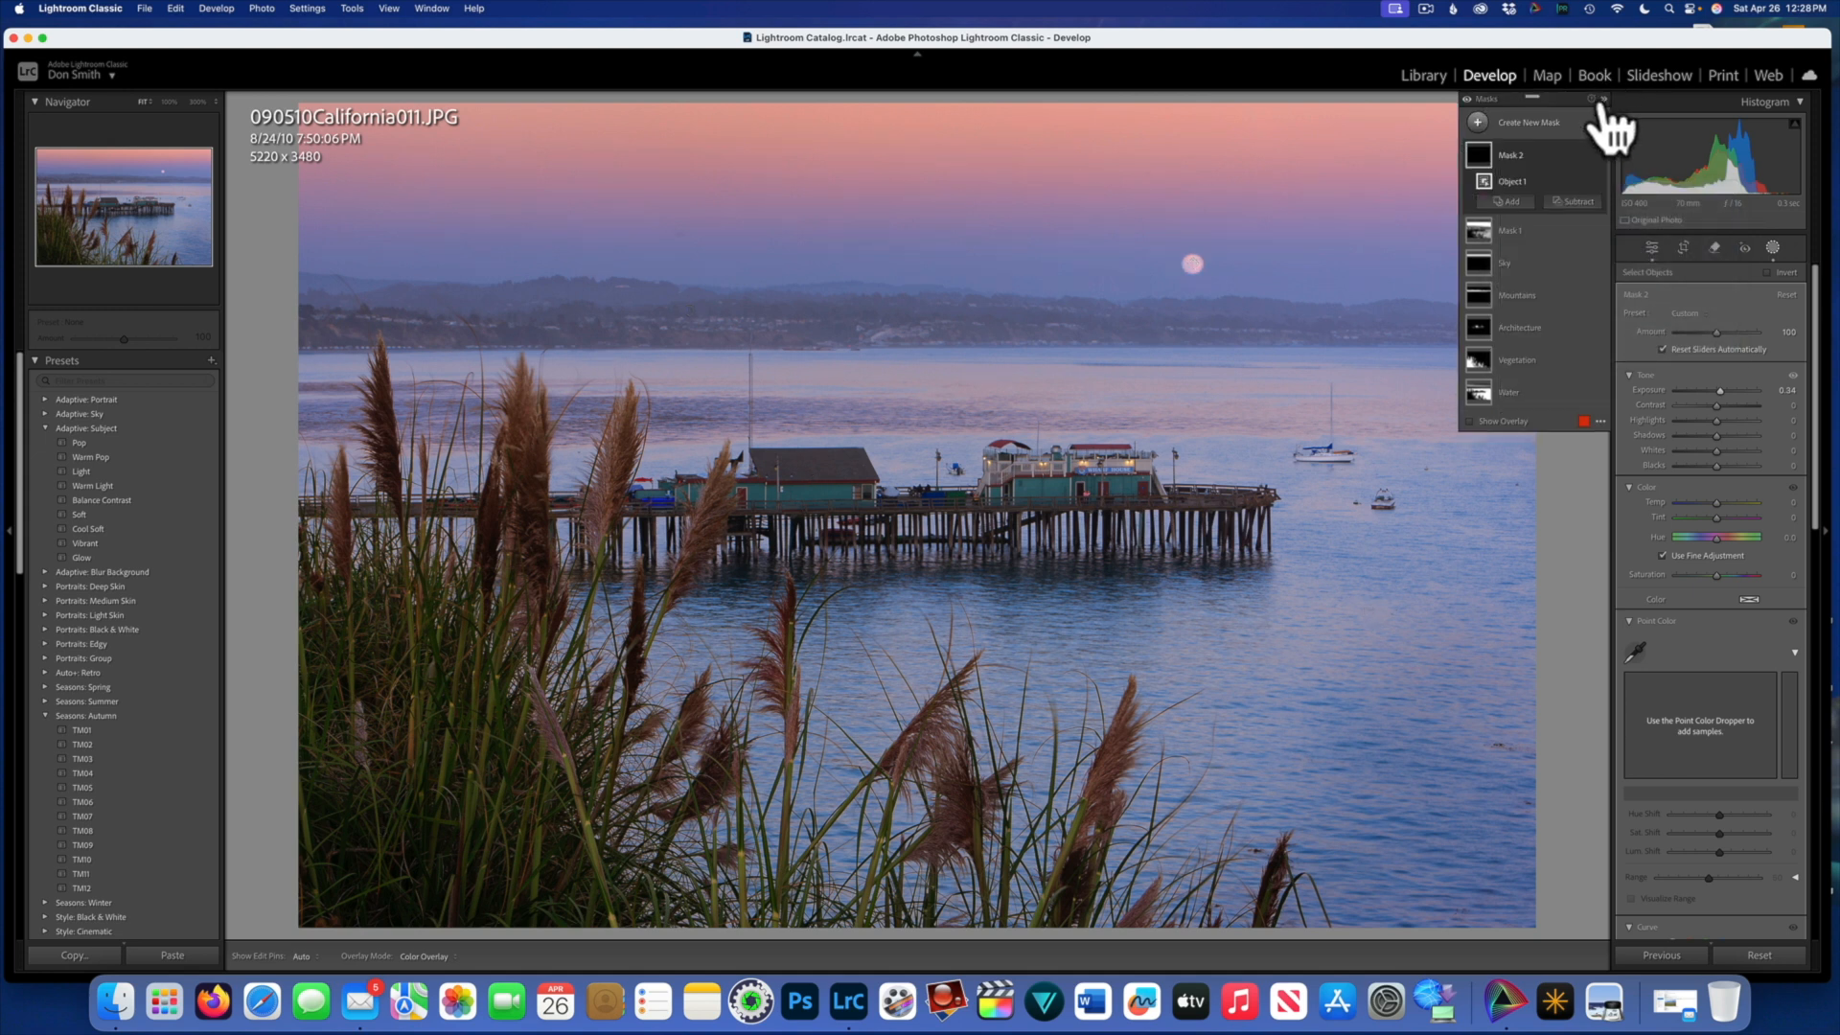
pyautogui.click(1601, 179)
pyautogui.click(1600, 179)
pyautogui.click(1597, 180)
pyautogui.click(1597, 183)
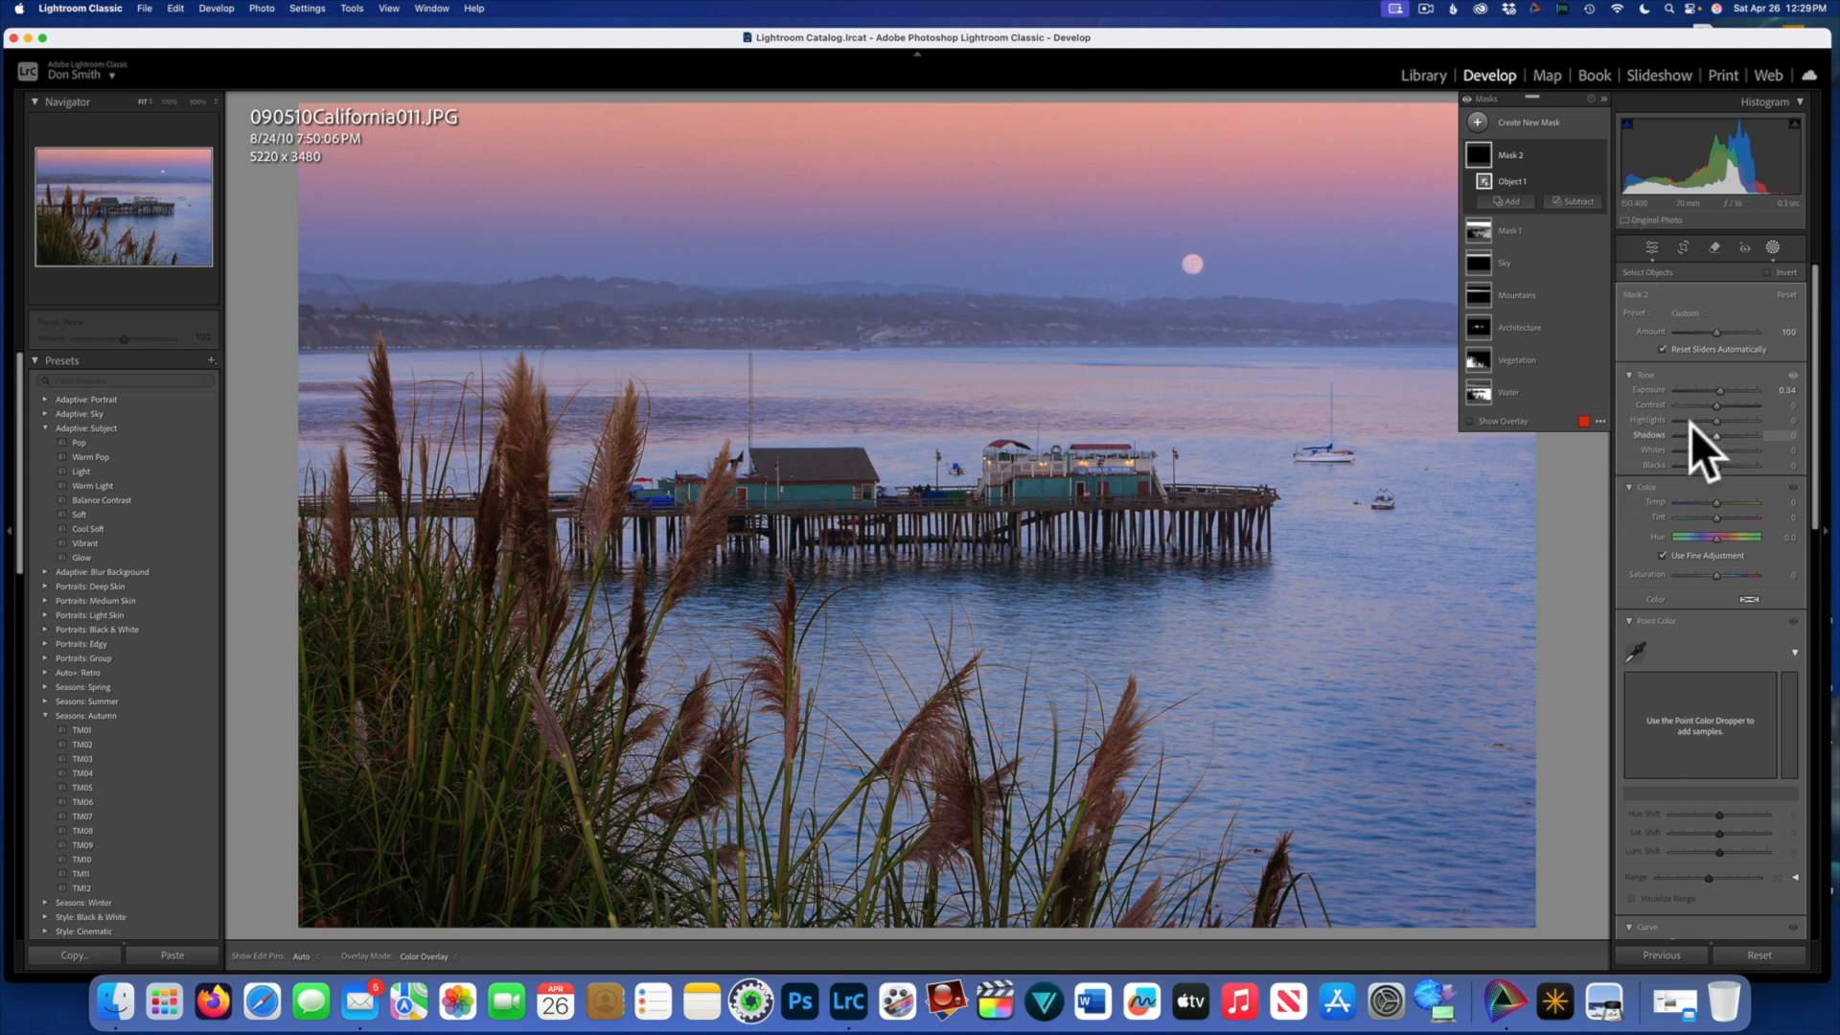
# Step: Set the moon mask's Exposure to 0.17, Contrast to 60, Highlights to -21 and Shadows to -9, and collapse the mask list
pyautogui.moveTo(1716, 405)
pyautogui.mouseDown()
pyautogui.moveTo(1758, 412)
pyautogui.moveTo(1742, 421)
pyautogui.mouseUp()
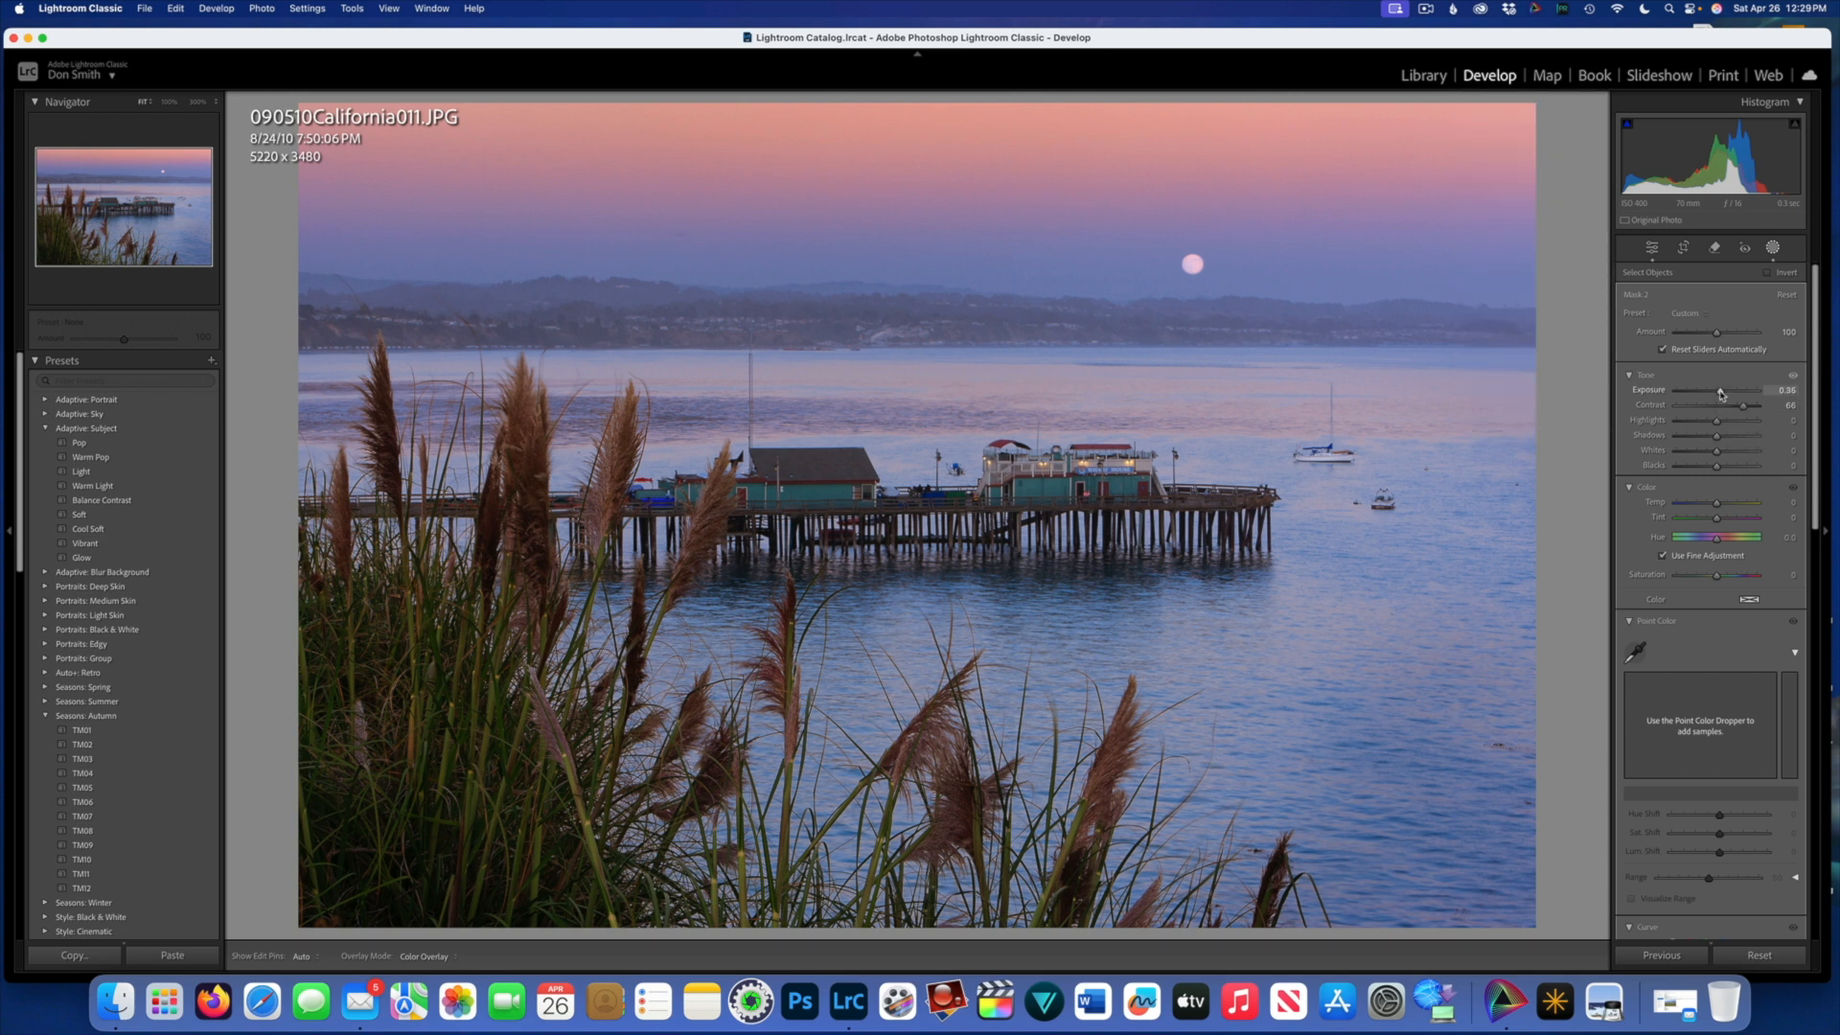
pyautogui.moveTo(1721, 389); pyautogui.dragTo(1716, 400)
pyautogui.moveTo(1711, 423); pyautogui.dragTo(1708, 422)
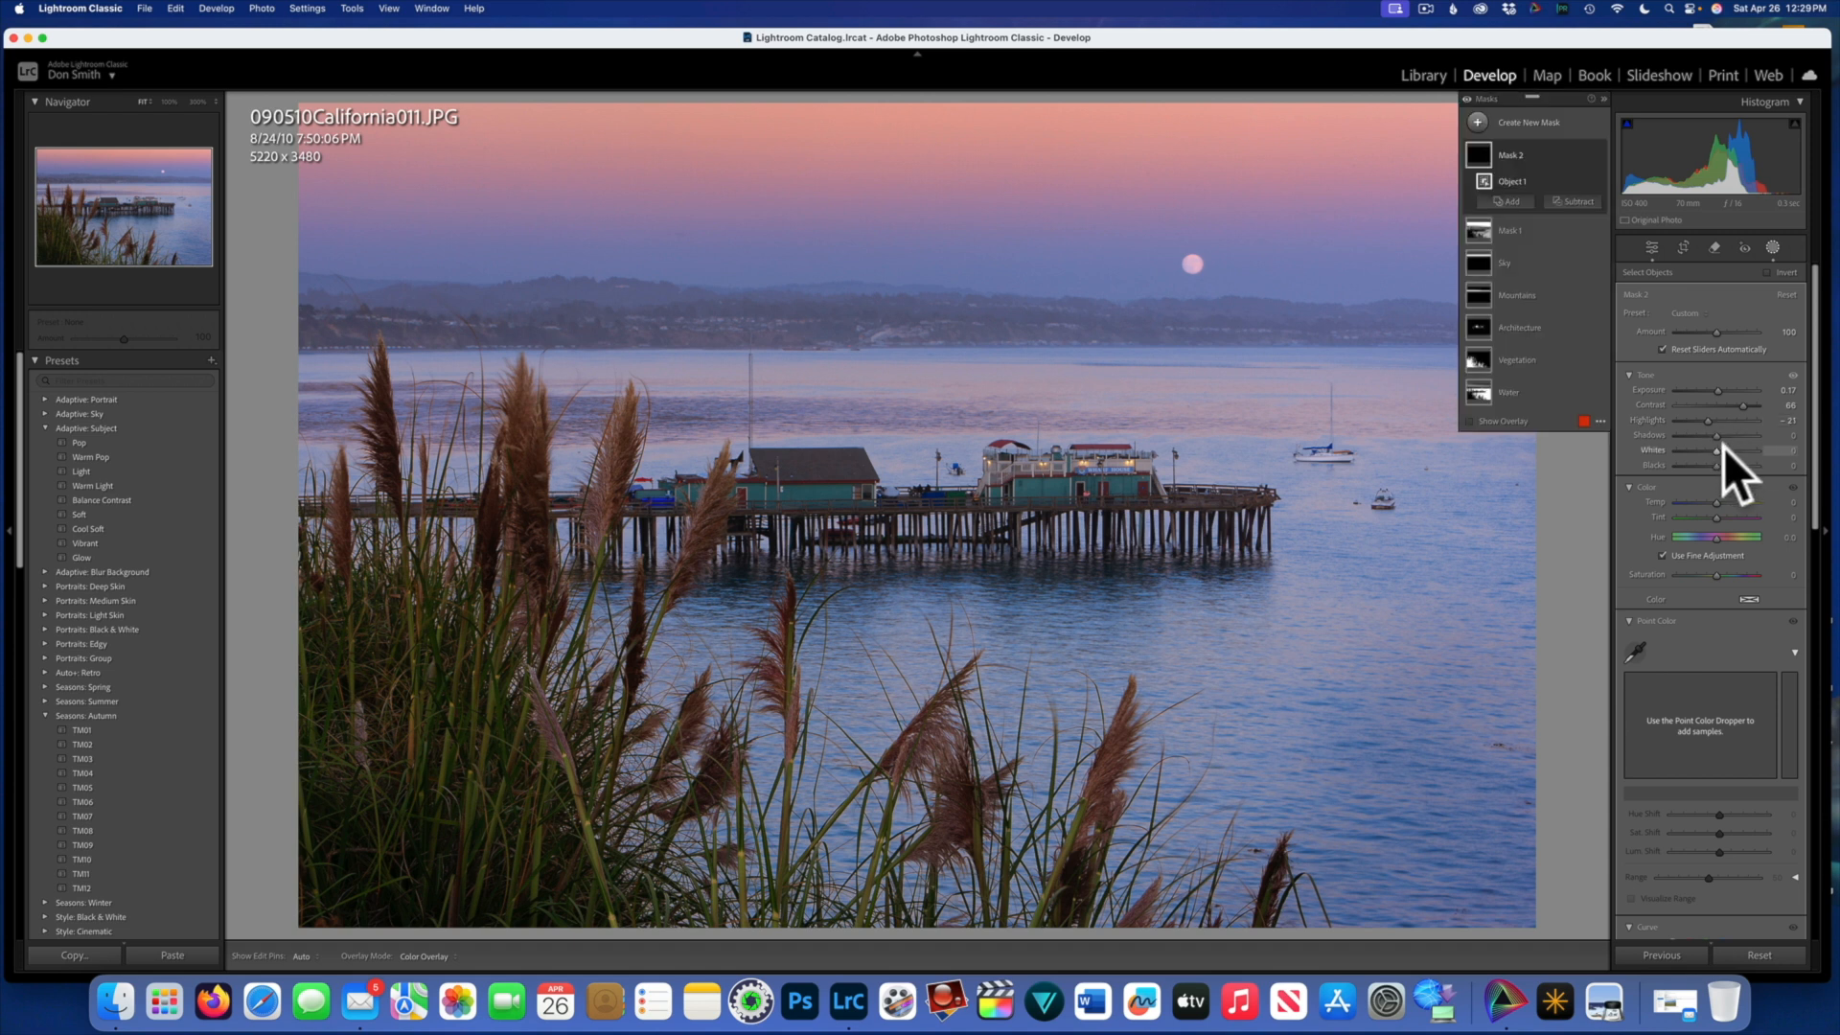
pyautogui.moveTo(1715, 437); pyautogui.dragTo(1712, 437)
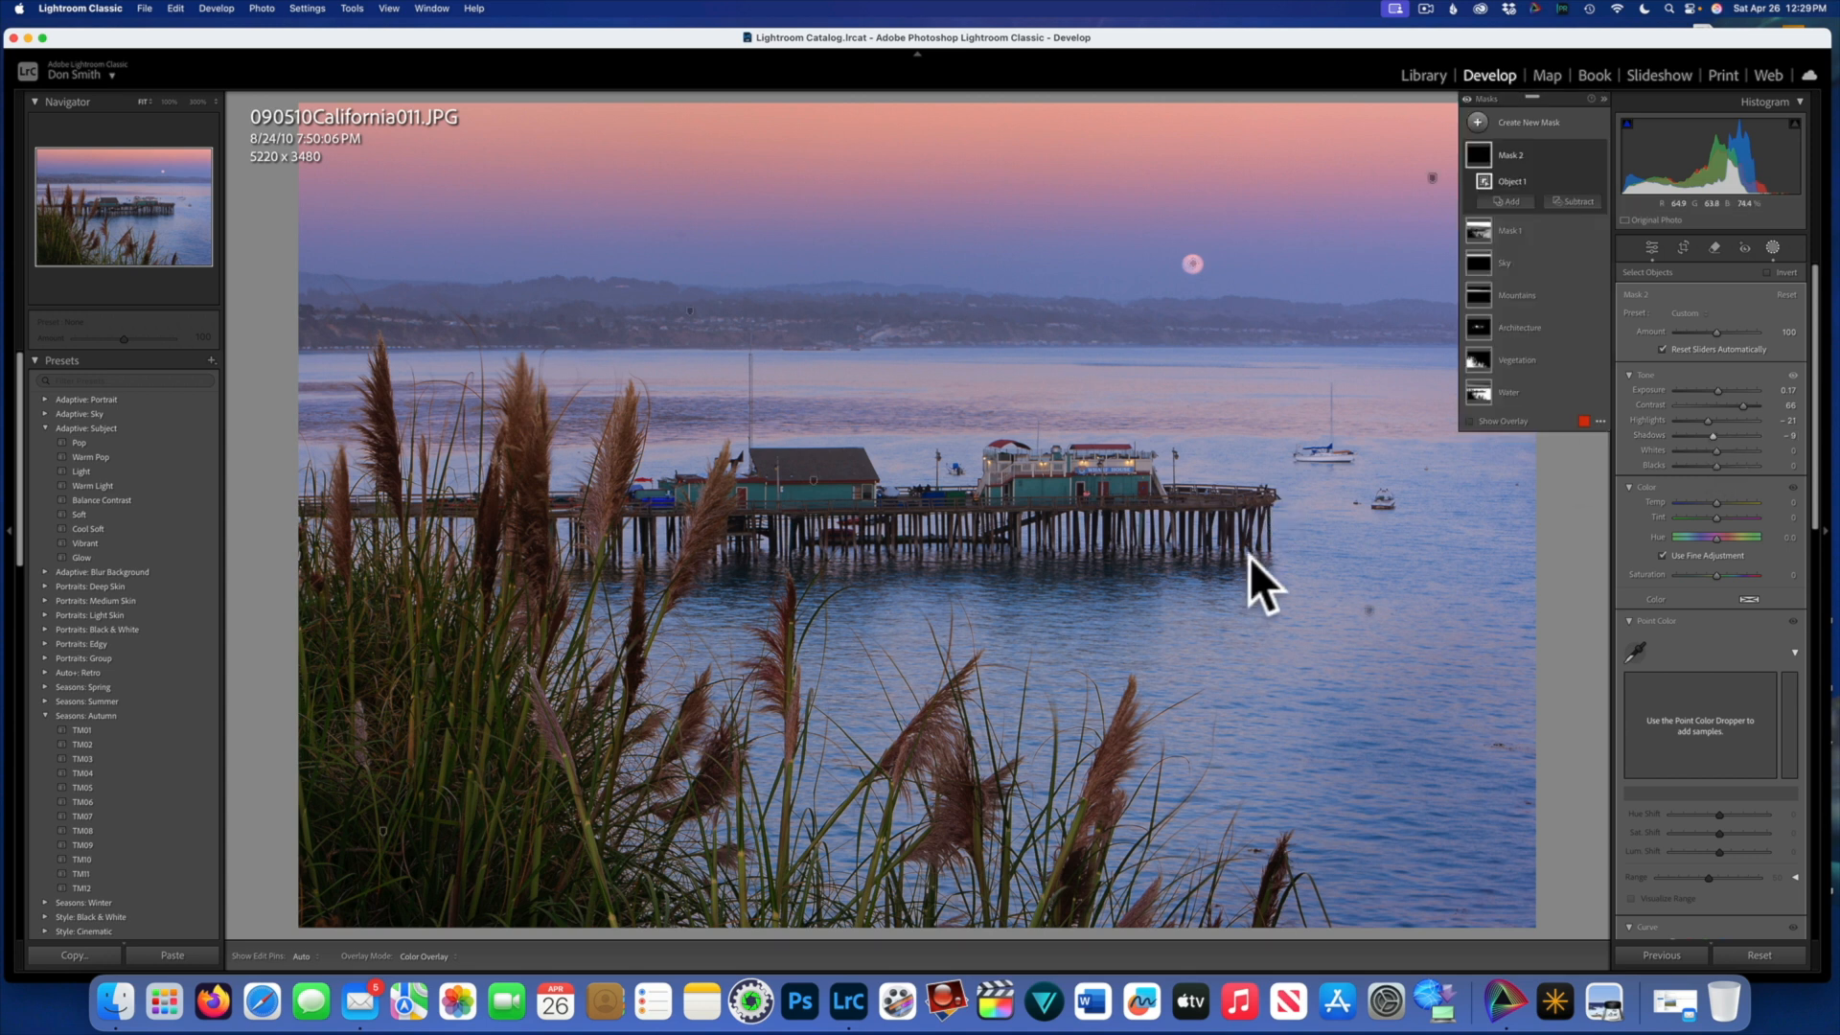
pyautogui.click(1602, 99)
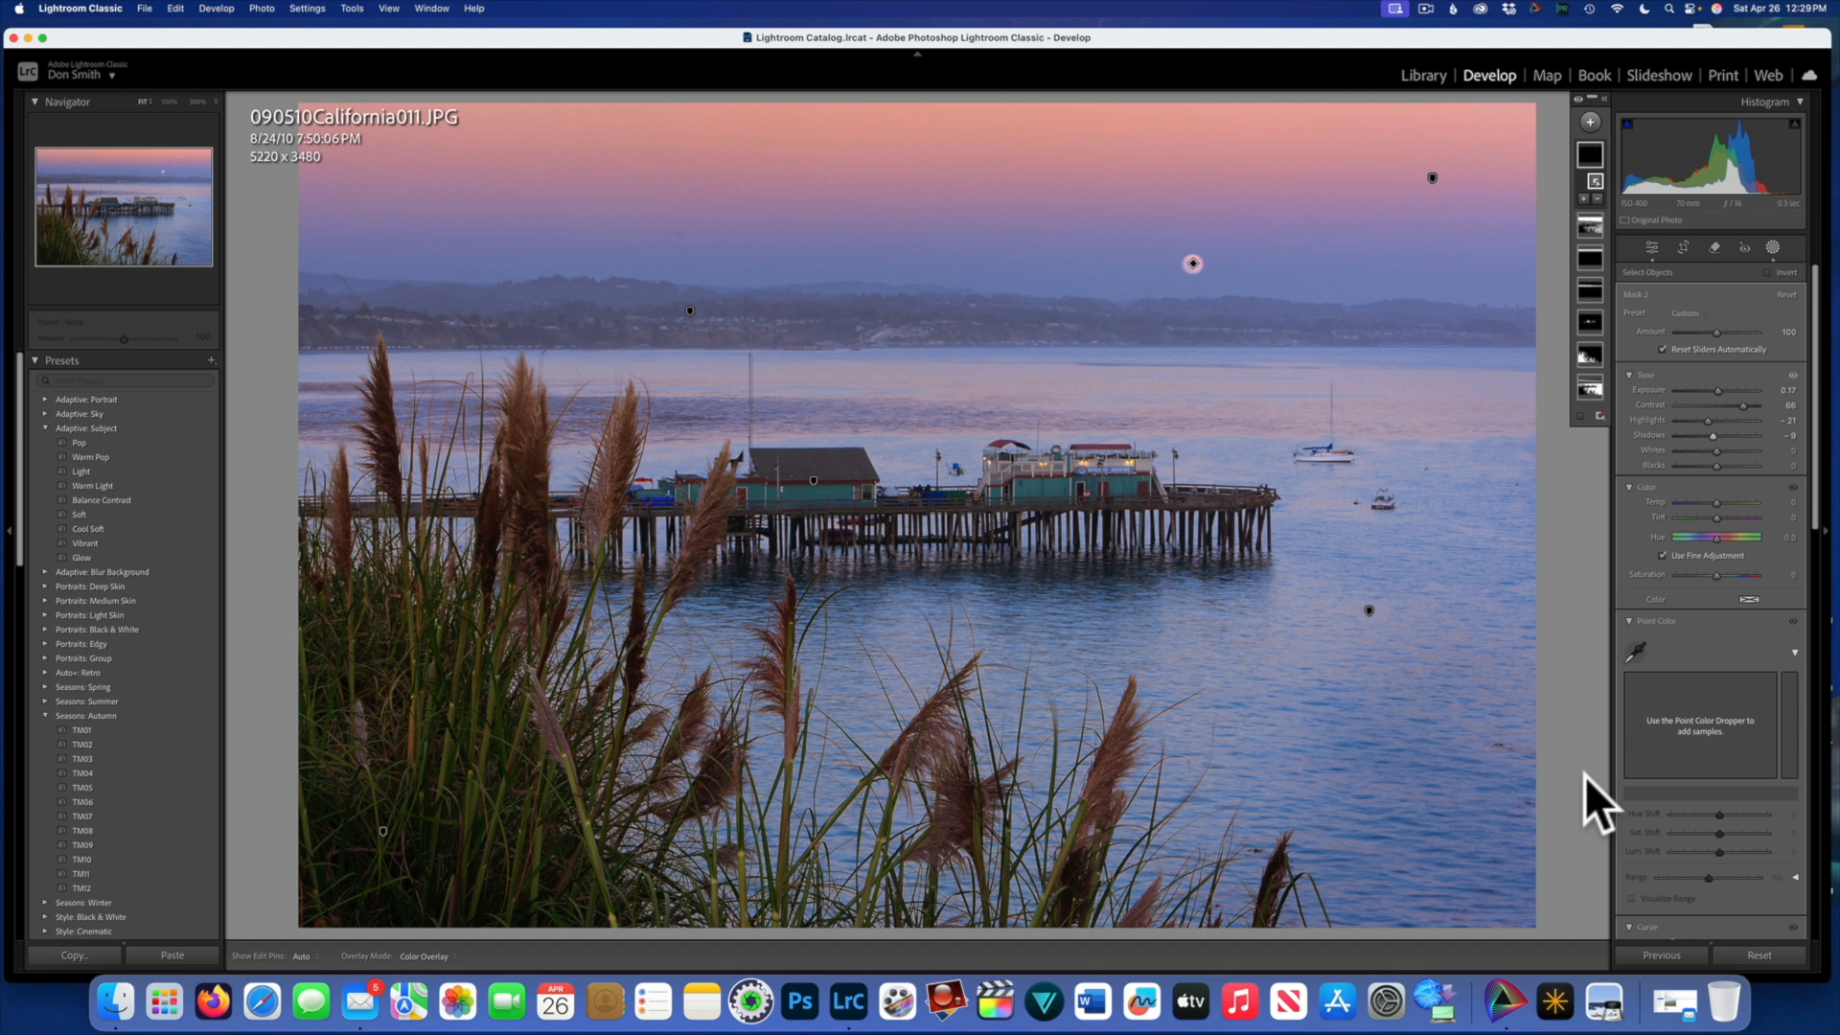
pyautogui.moveTo(1584, 359)
pyautogui.moveTo(1583, 227)
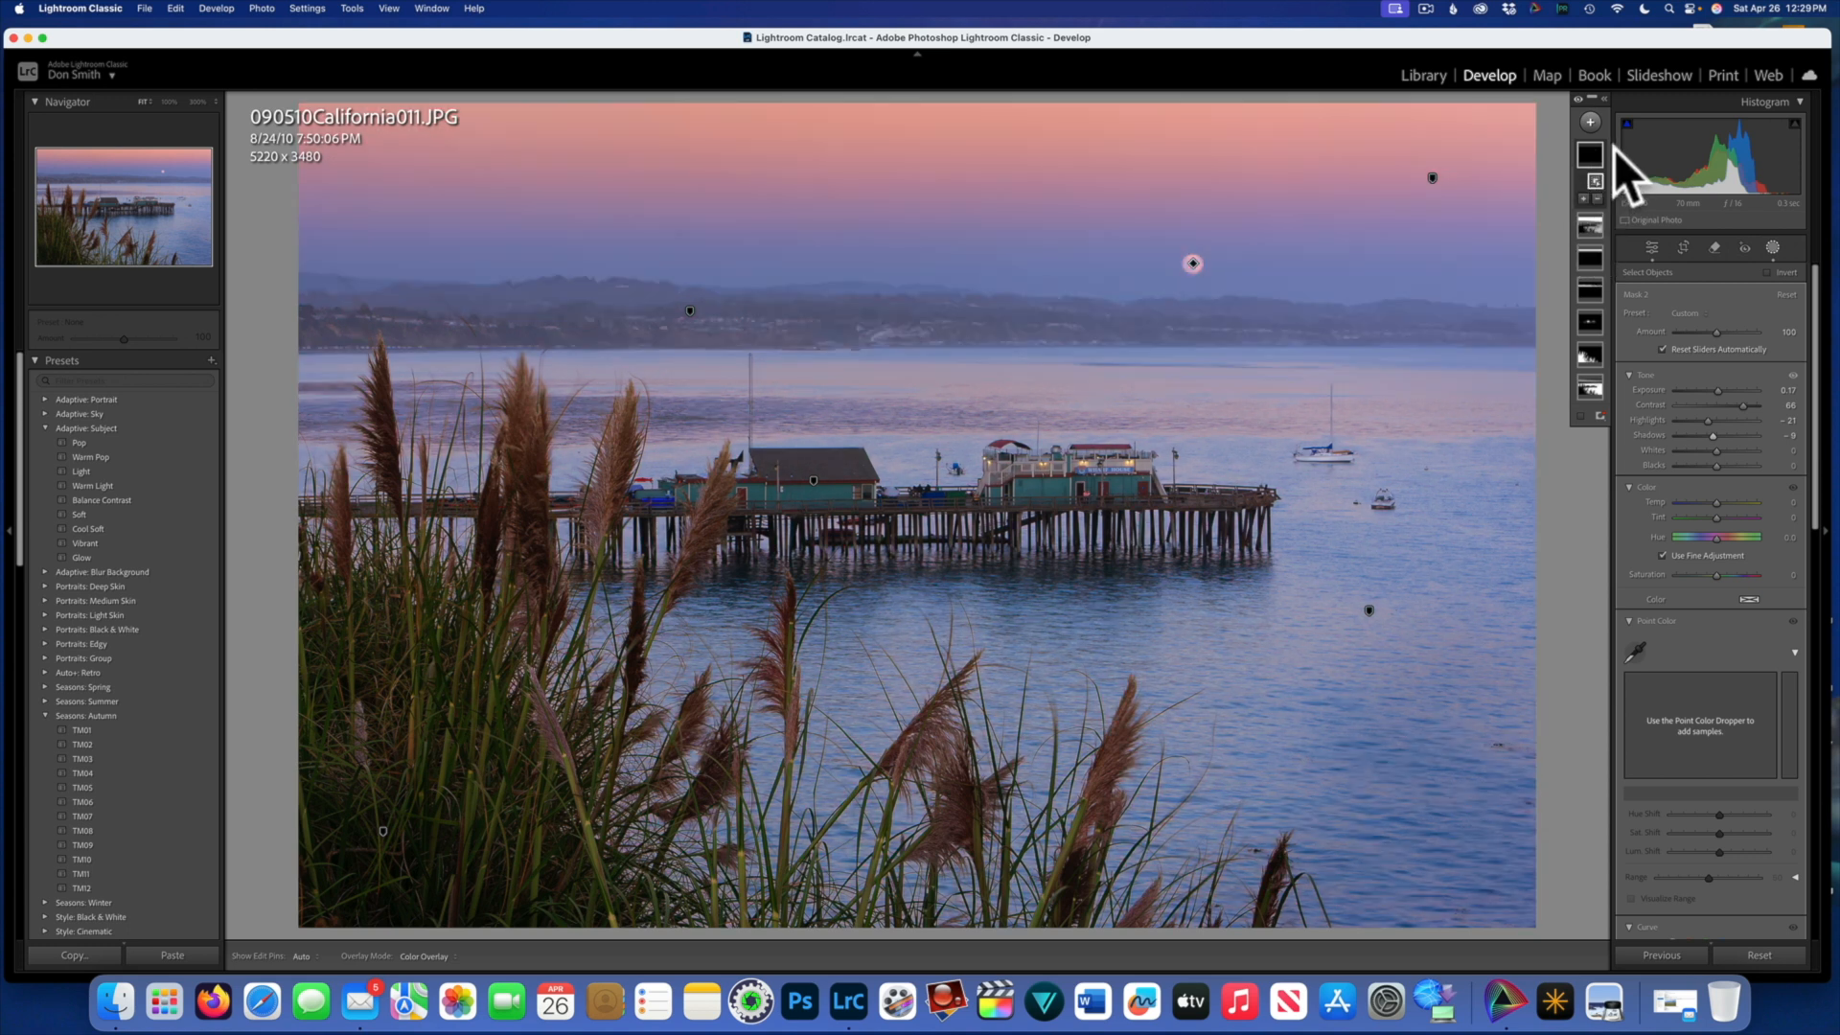